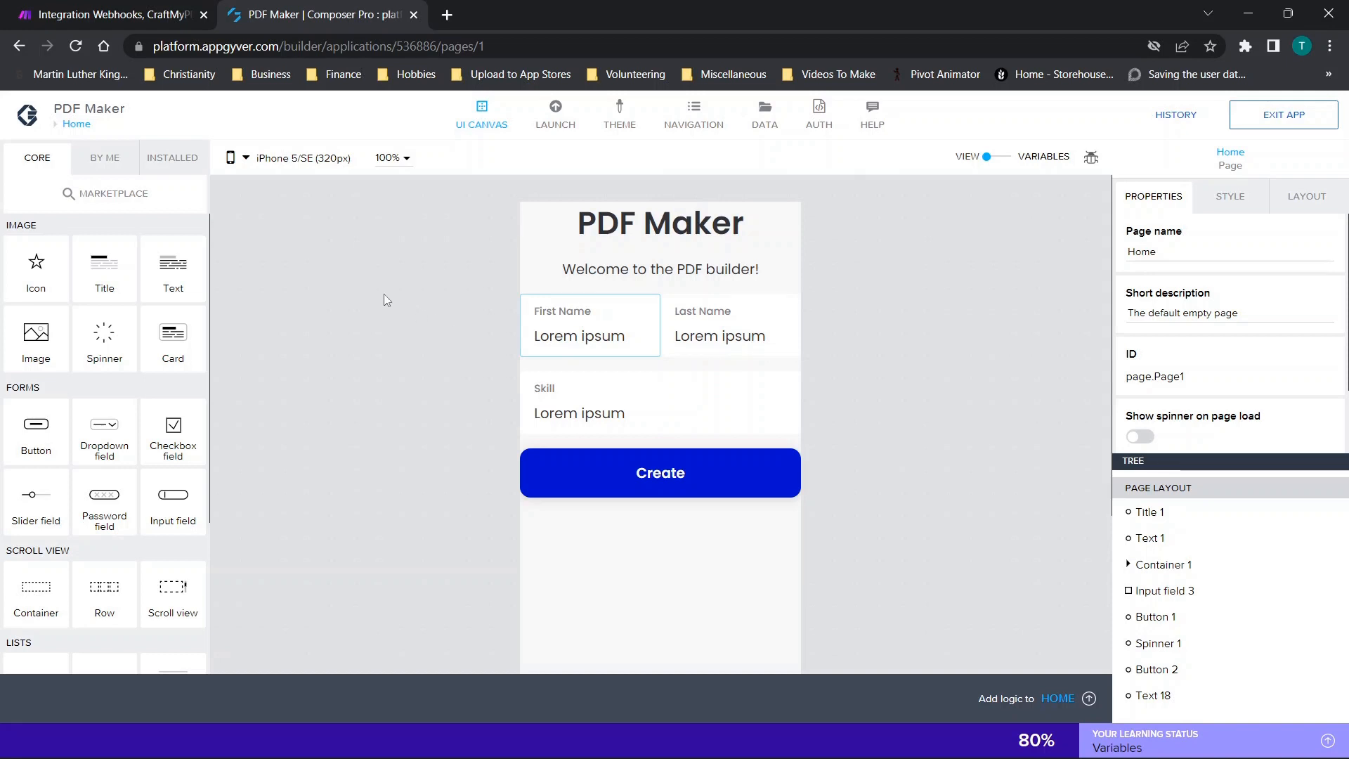
Review the Make scenario linking Webhooks, CraftMyPDF.com, HTTP and Email alongside the PDF Maker app in Composer Pro
{"action": "left_click", "coordinate": [70, 14]}
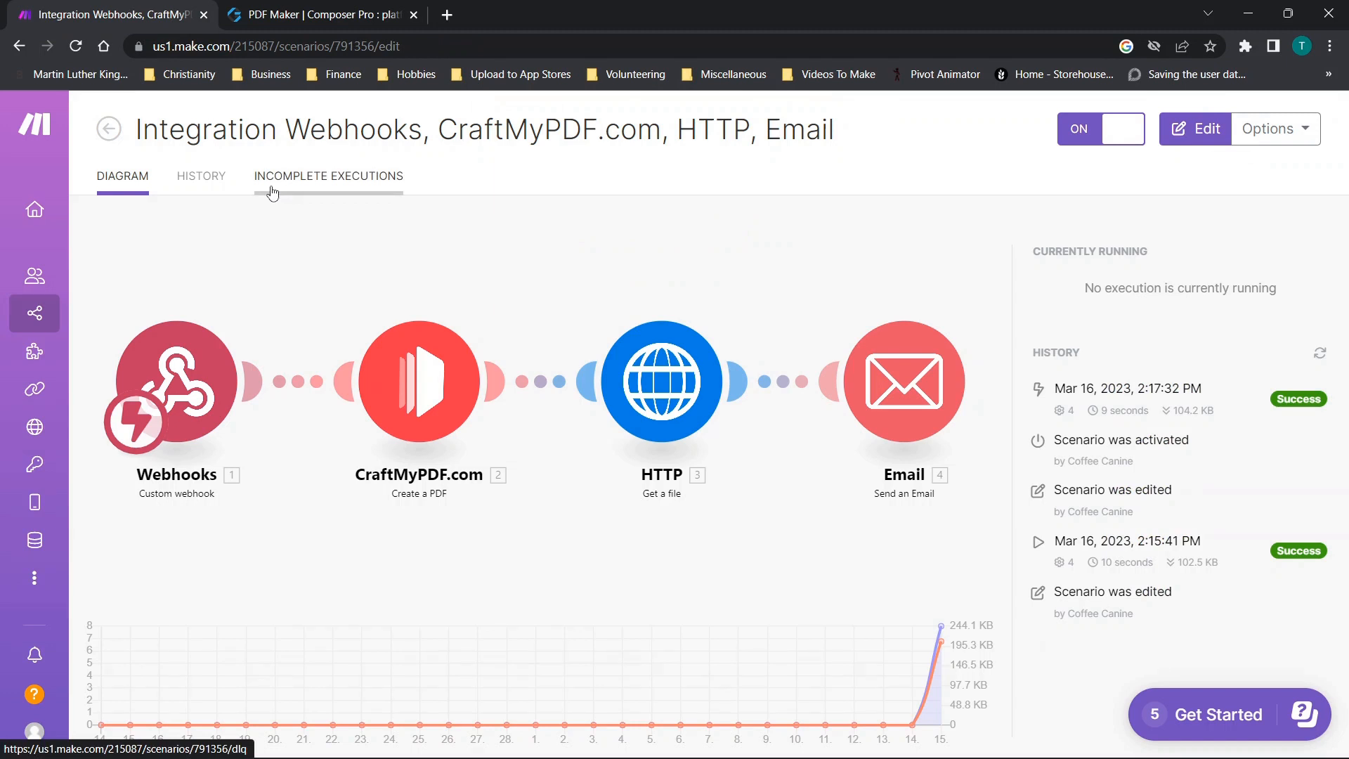
{"action": "left_click", "coordinate": [298, 16]}
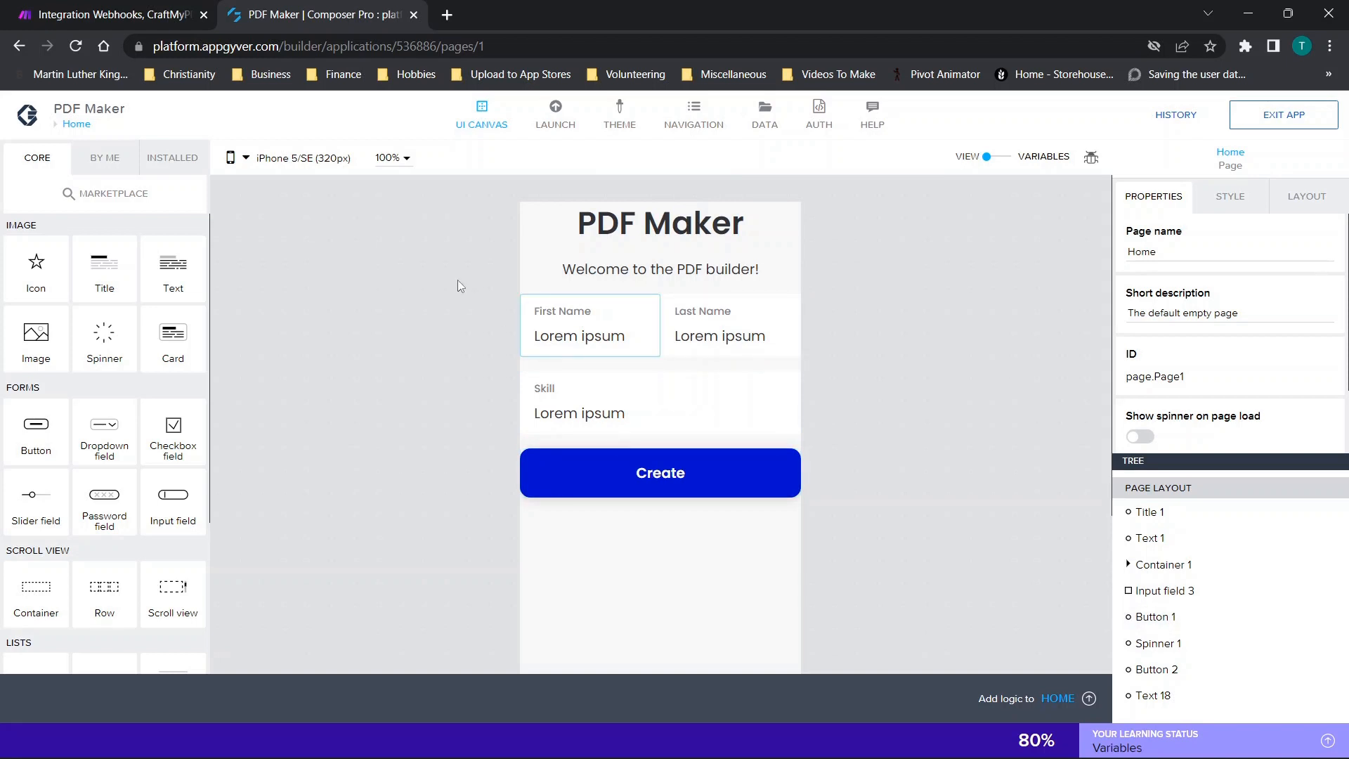
{"action": "left_click", "coordinate": [181, 16]}
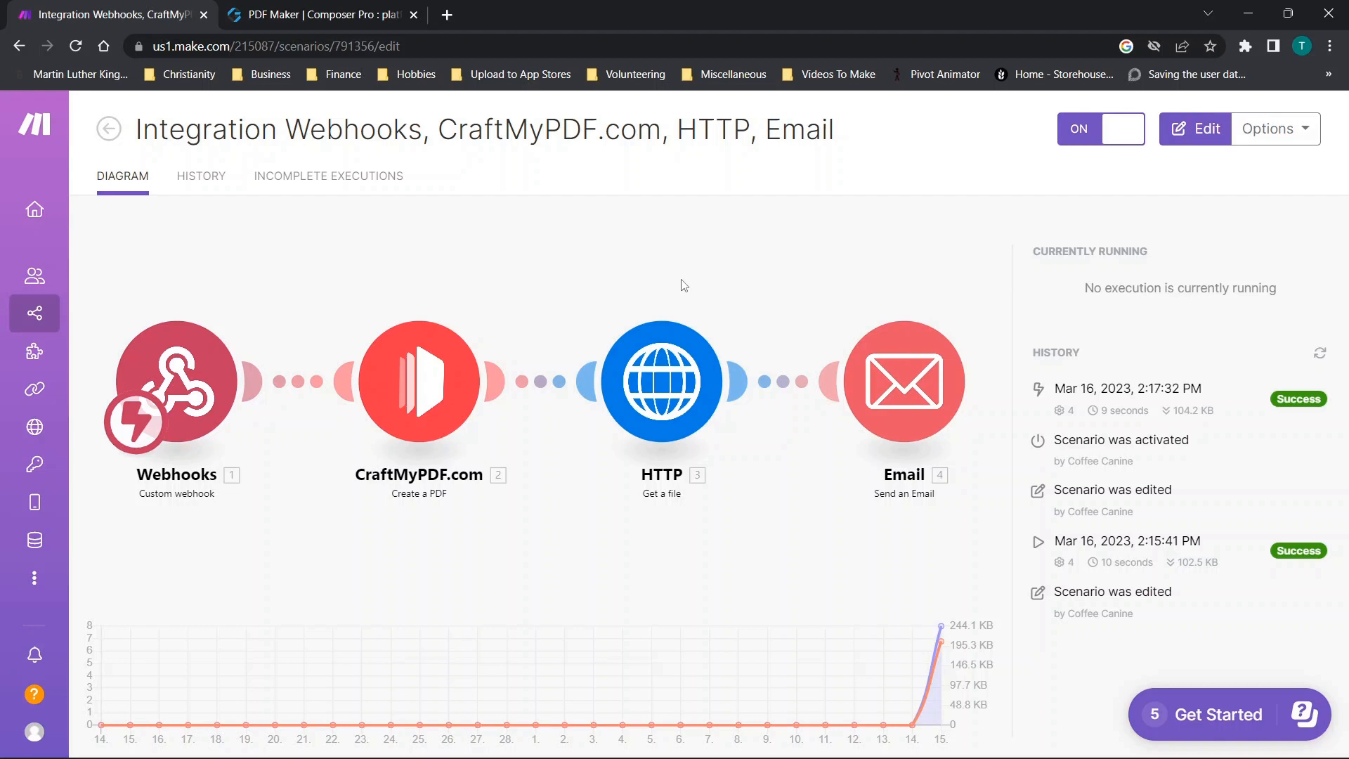
{"action": "left_click", "coordinate": [351, 7]}
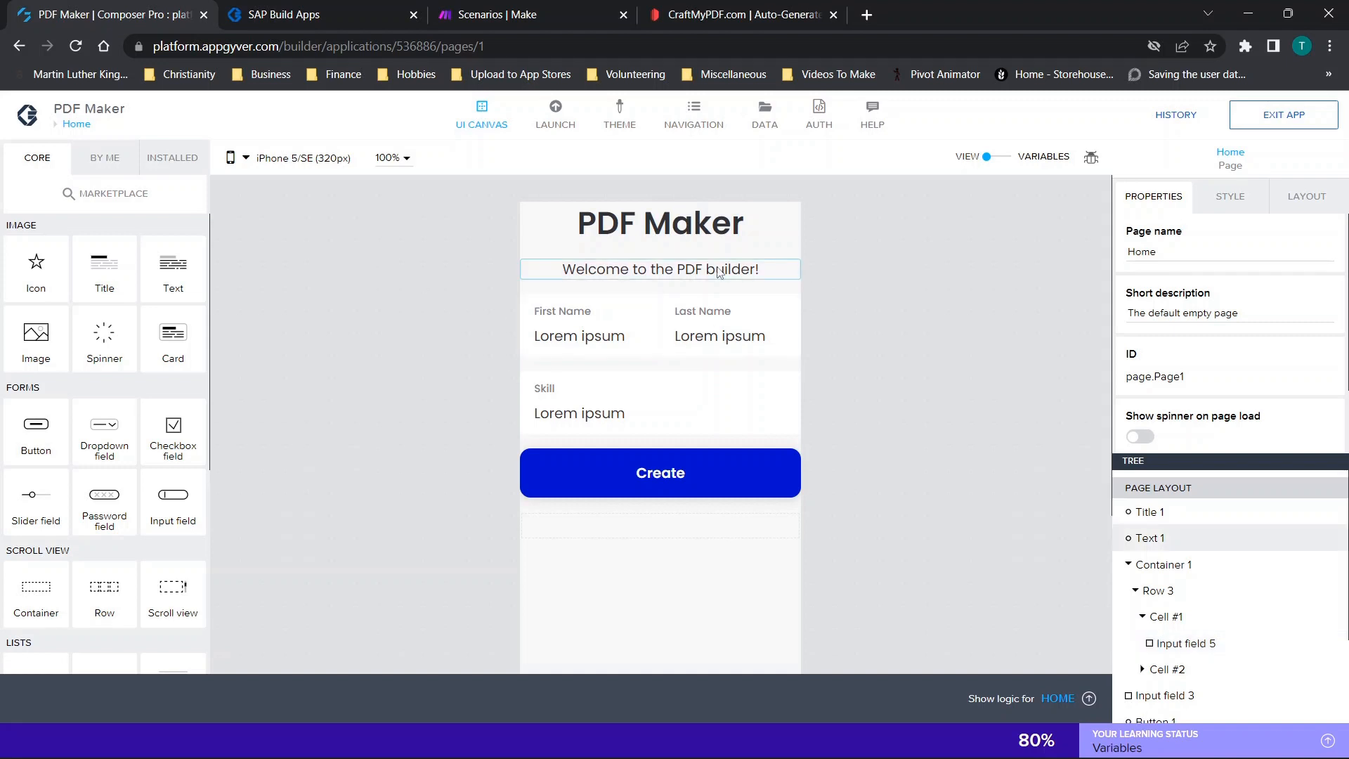
Examine the Home page's title, welcome text, and the First Name, Last Name and Skill input fields with their properties
{"action": "left_click", "coordinate": [636, 270]}
{"action": "left_click", "coordinate": [638, 236]}
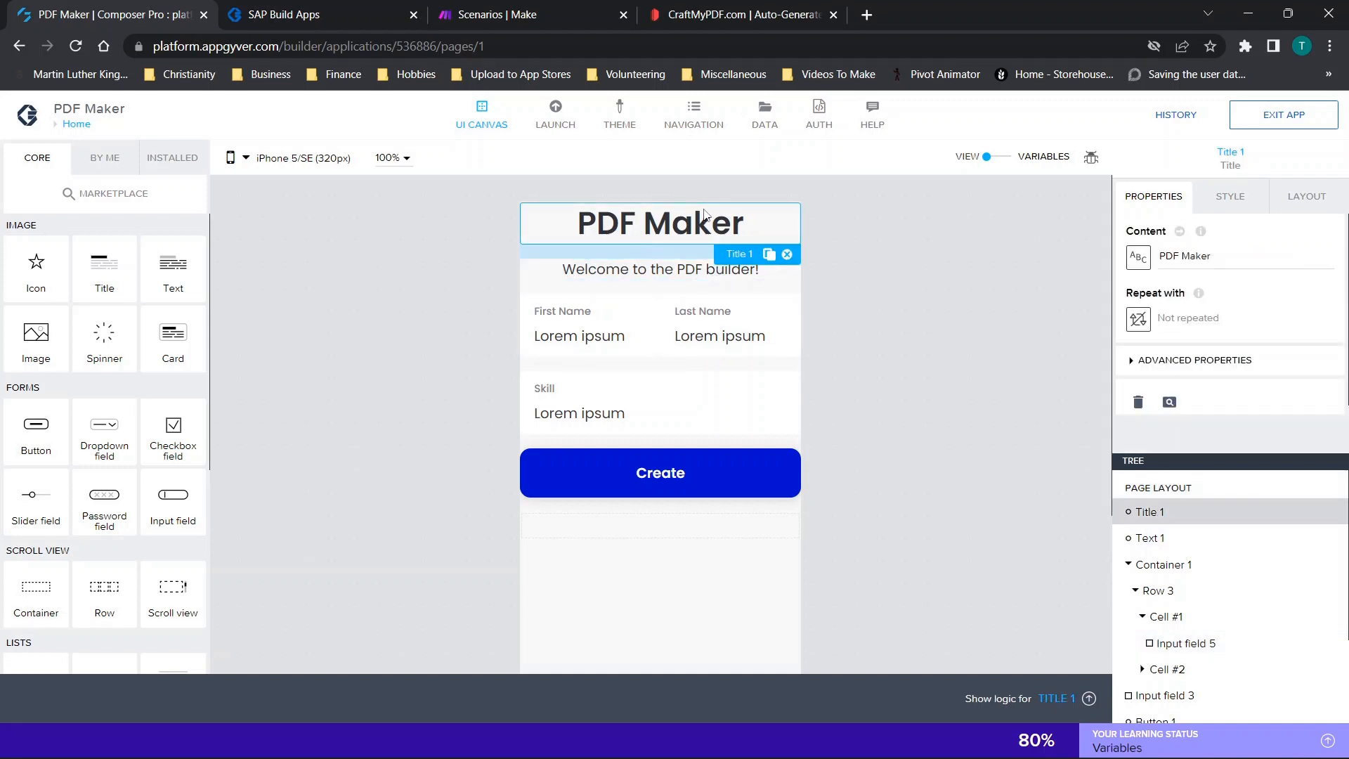
{"action": "left_click", "coordinate": [667, 269]}
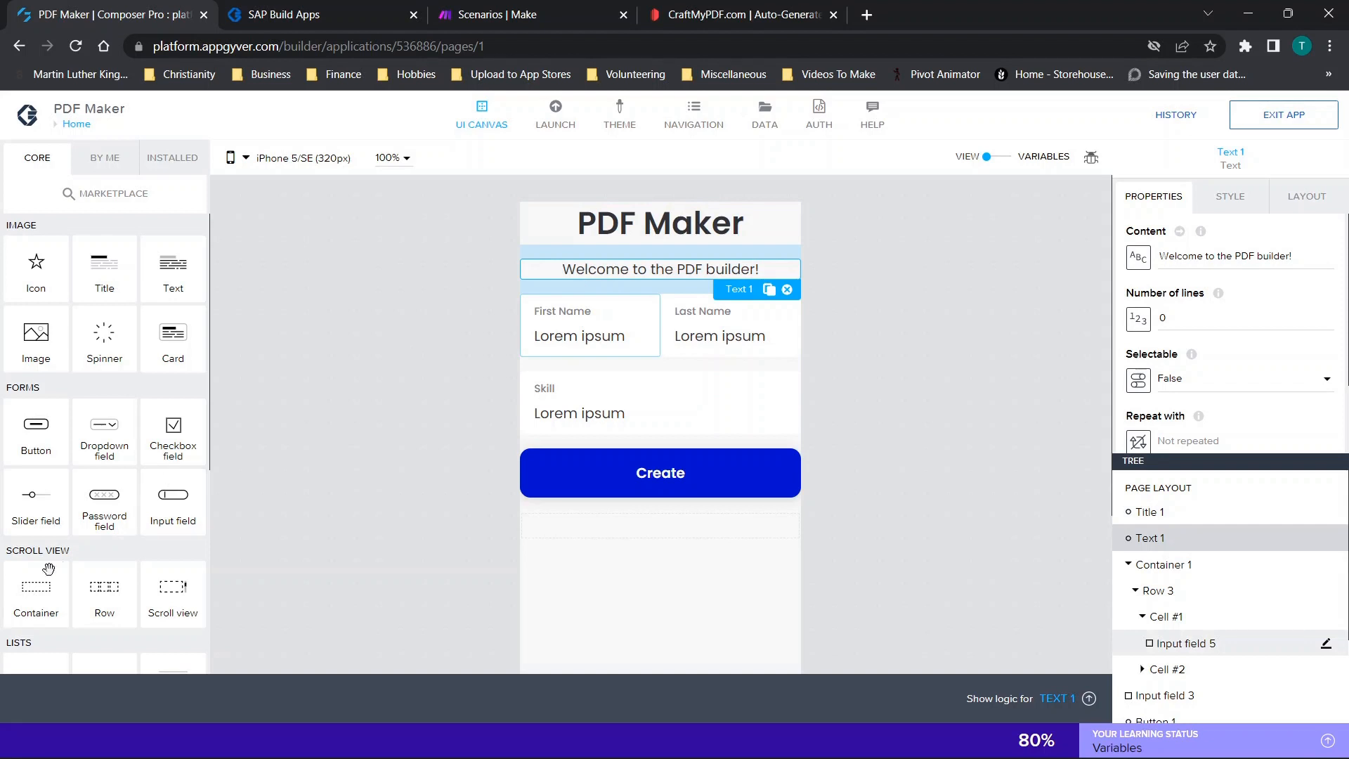
{"action": "left_click_drag", "start_coordinate": [104, 598], "coordinate": [54, 688]}
{"action": "left_click", "coordinate": [584, 359]}
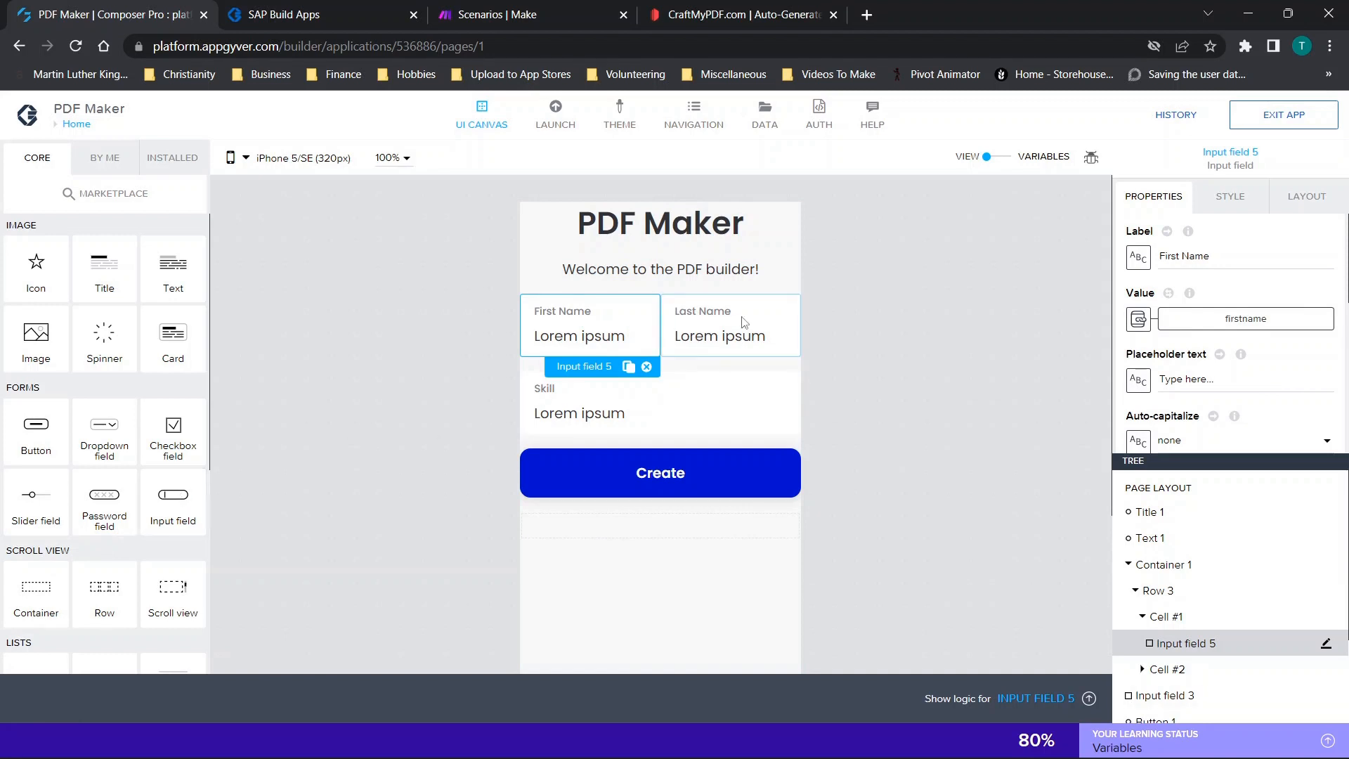
{"action": "left_click", "coordinate": [688, 382]}
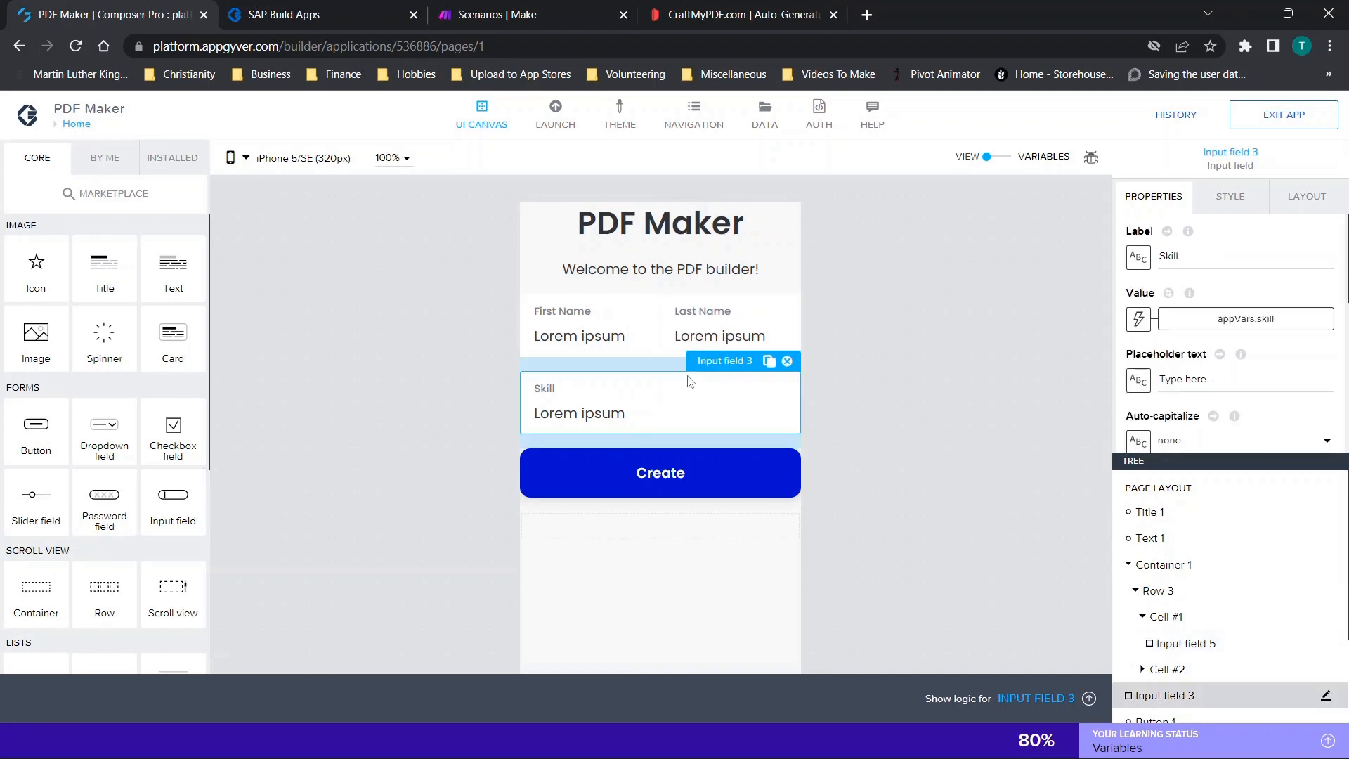
{"action": "left_click", "coordinate": [604, 333]}
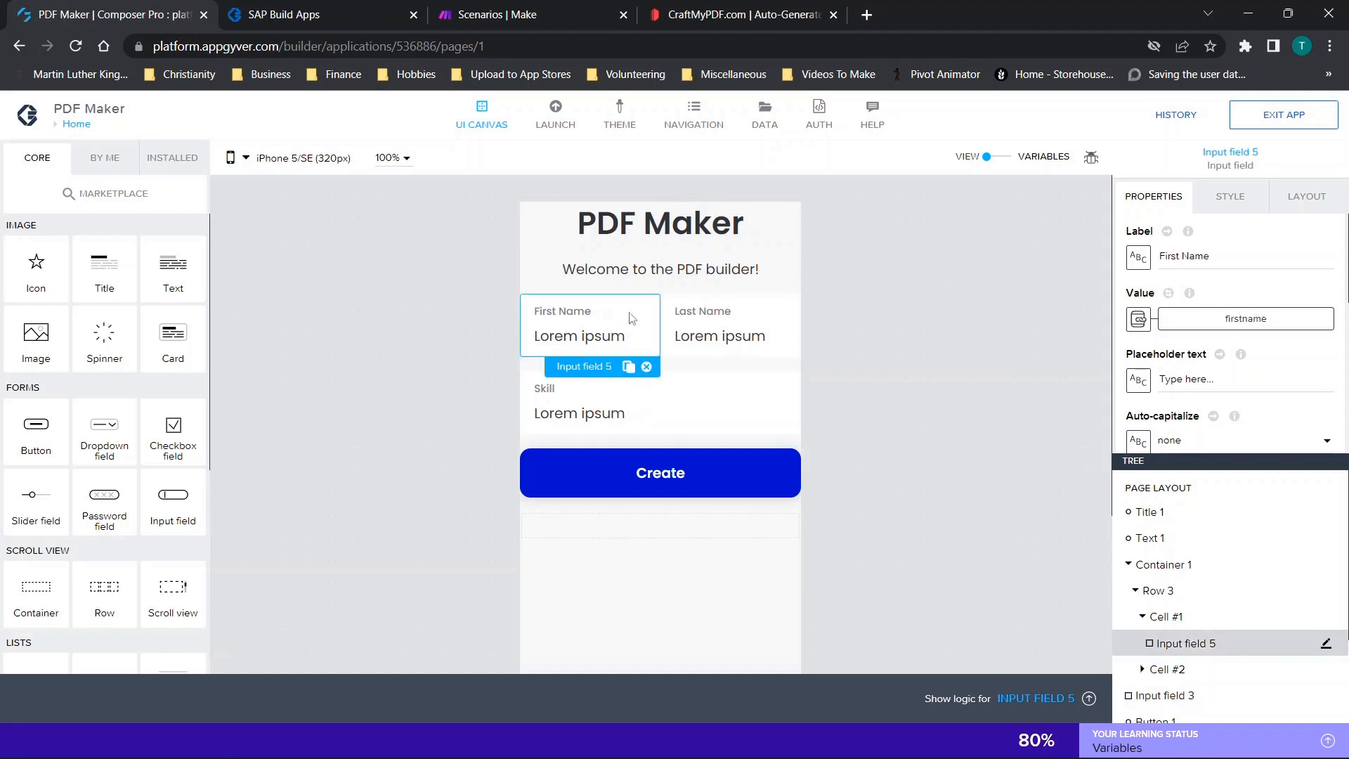
{"action": "left_click", "coordinate": [694, 318]}
{"action": "left_click", "coordinate": [635, 421]}
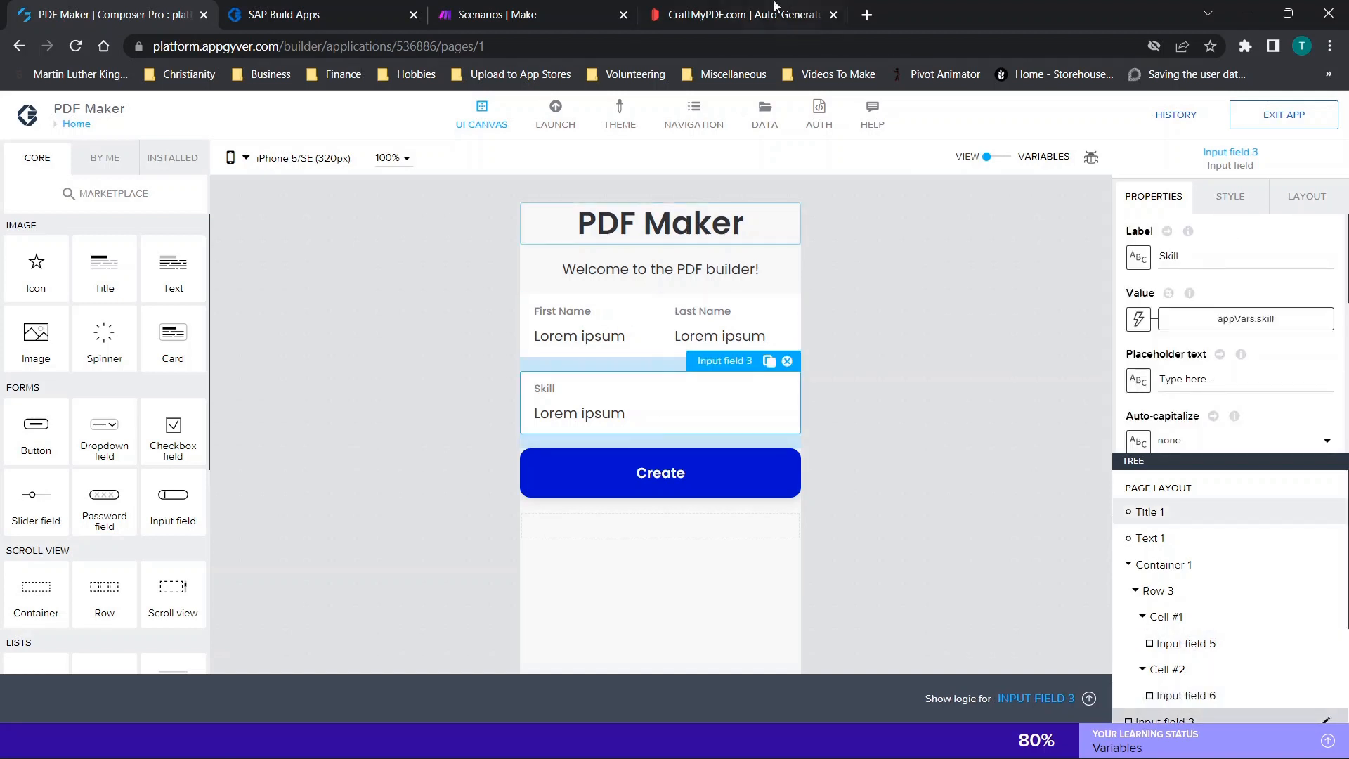
{"action": "mouse_move", "coordinate": [757, 6]}
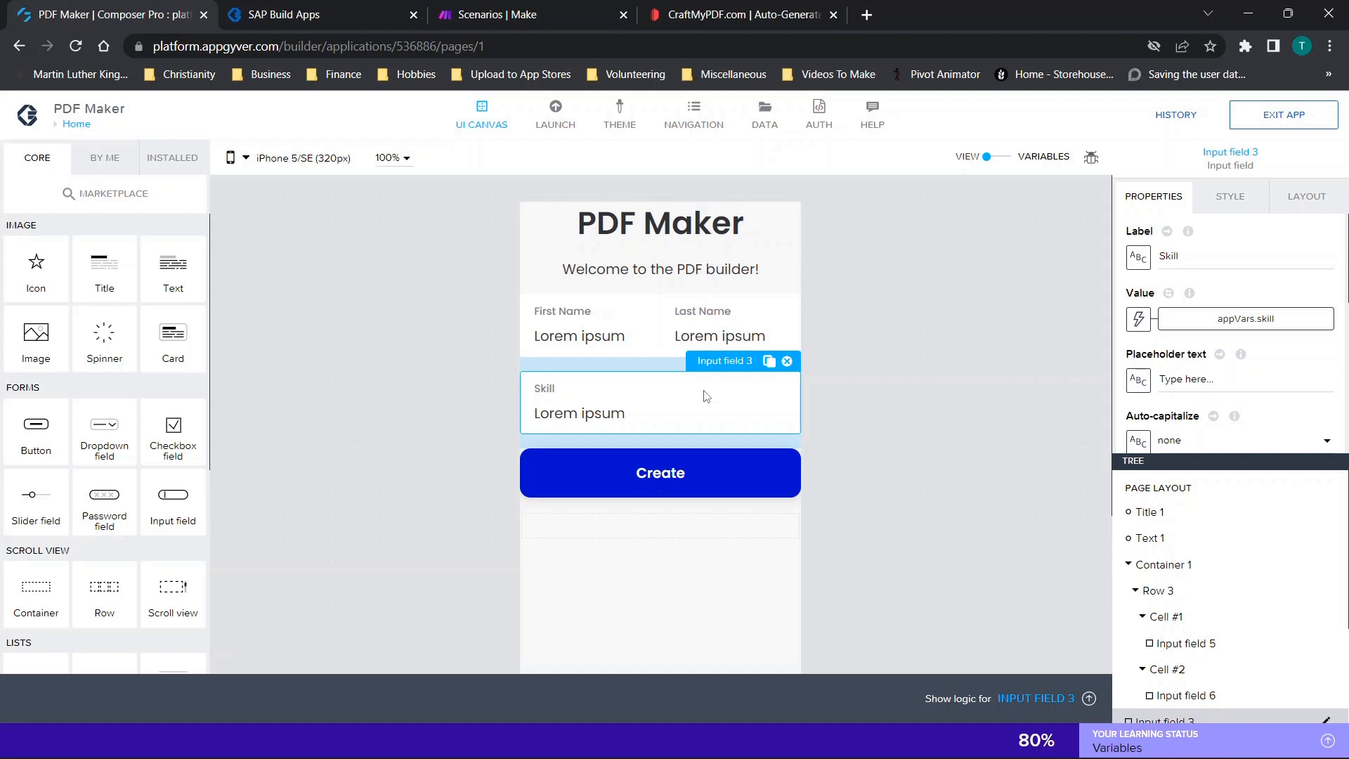
Delete the empty row below the Create button on the Home page
{"action": "left_click", "coordinate": [663, 479]}
{"action": "left_click", "coordinate": [695, 521]}
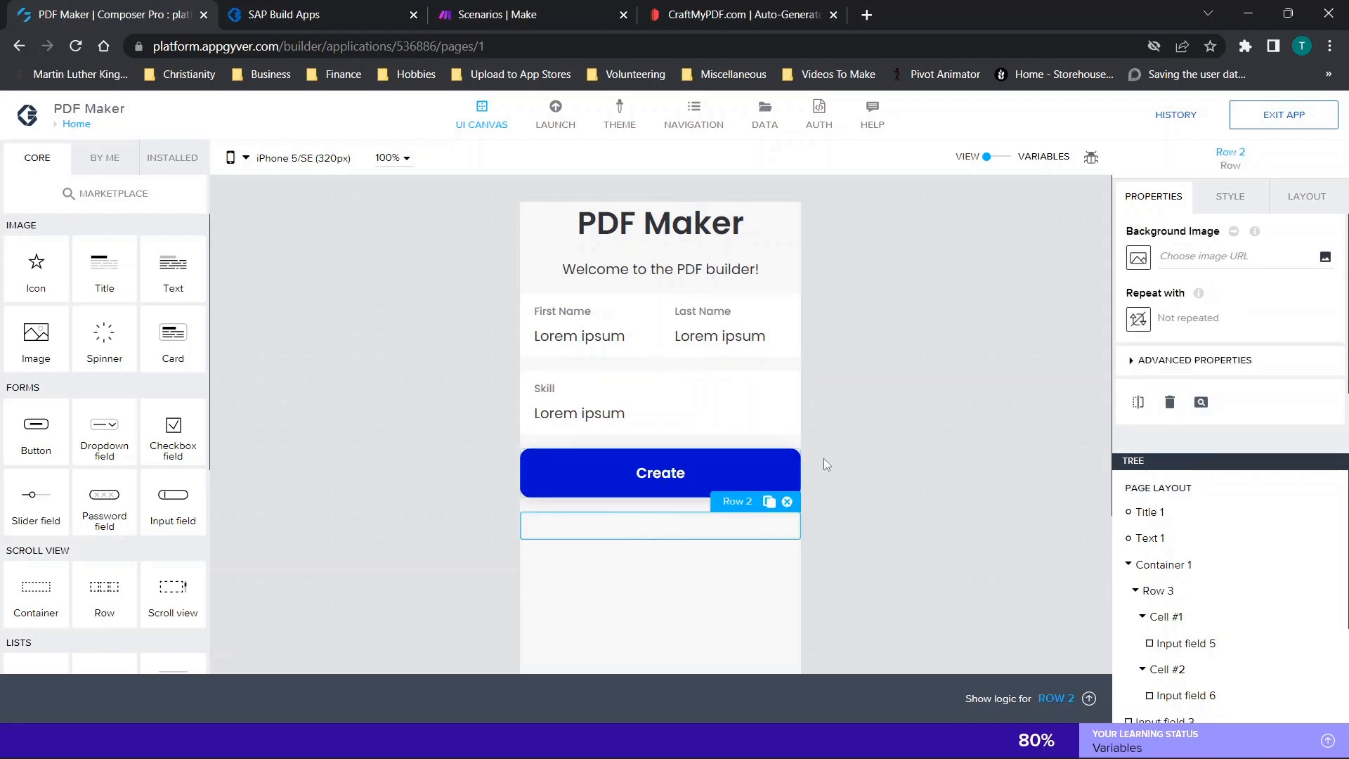
{"action": "left_click", "coordinate": [786, 500]}
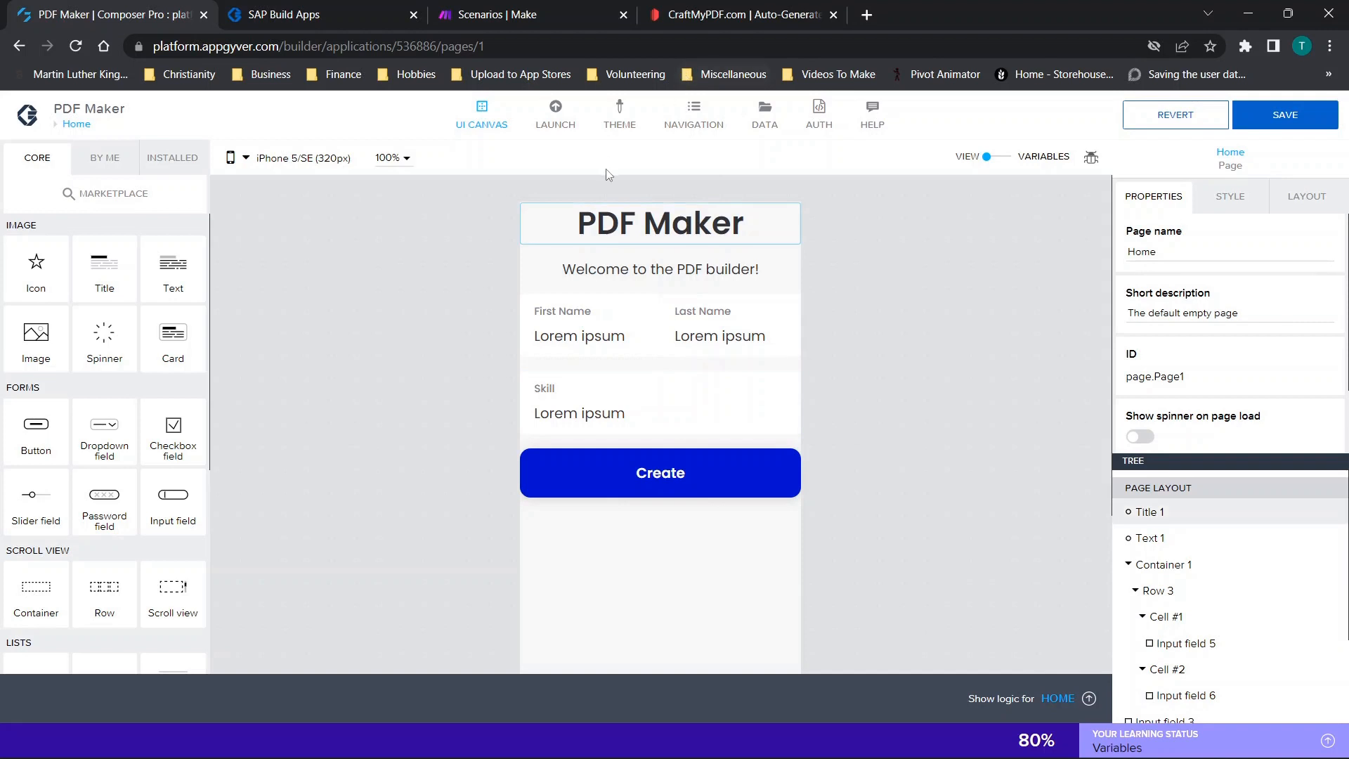
Review the app variables and bind the First Name field's value to the firstname app variable
{"action": "left_click", "coordinate": [1004, 158]}
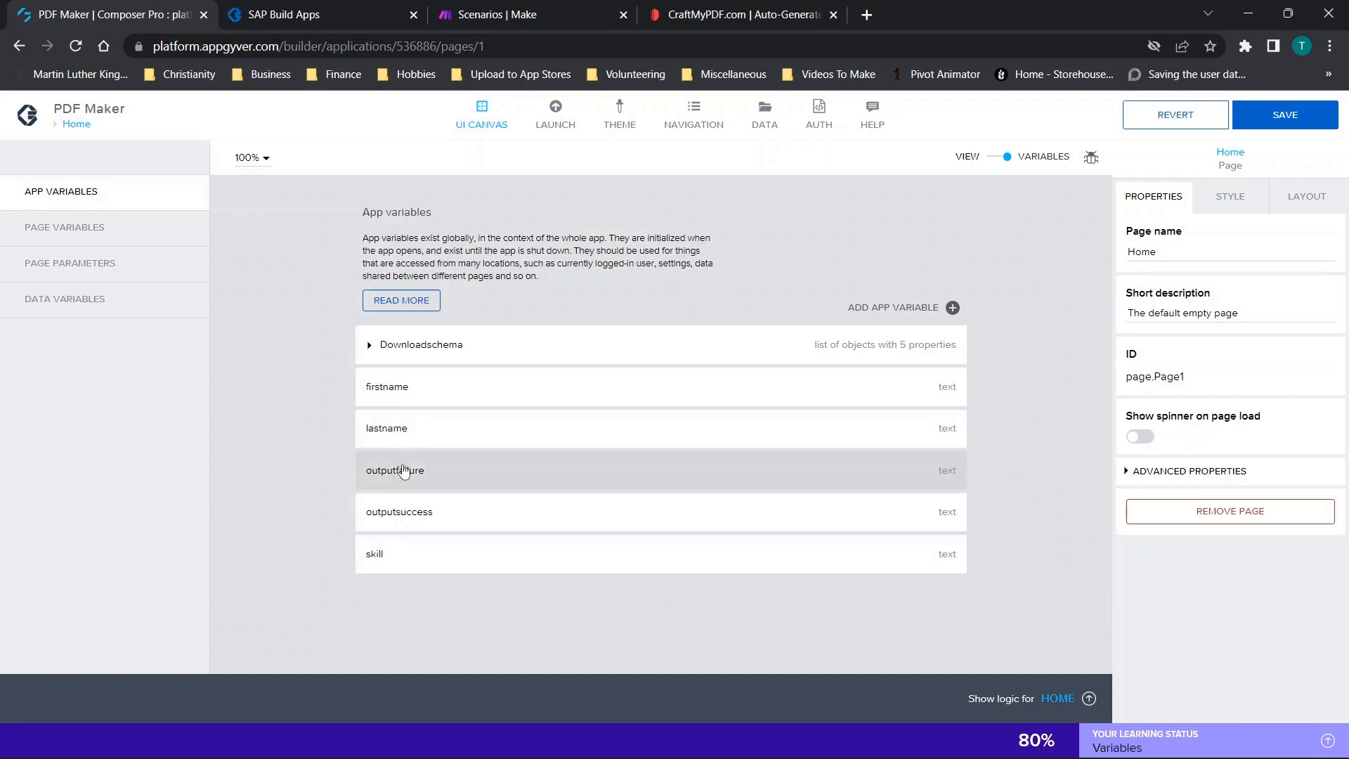
{"action": "left_click", "coordinate": [994, 164]}
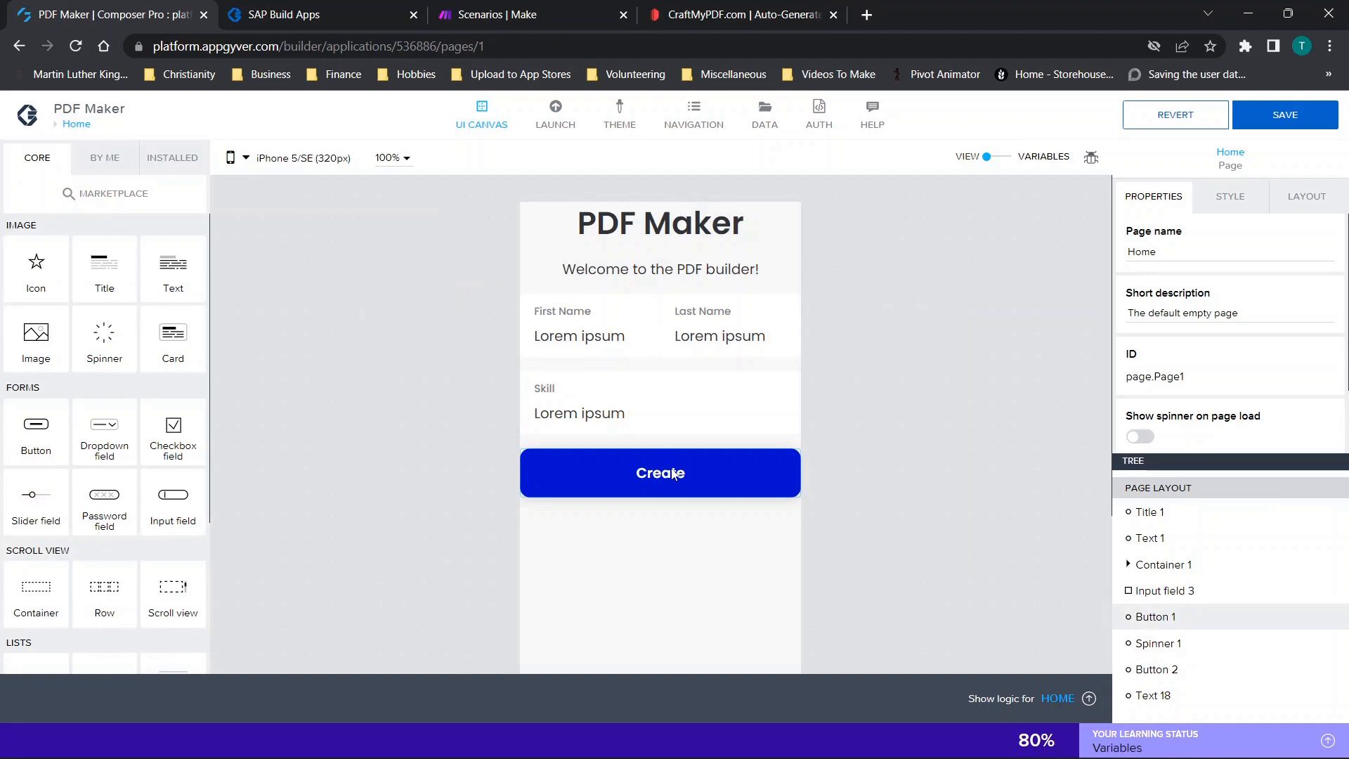
{"action": "left_click", "coordinate": [569, 326]}
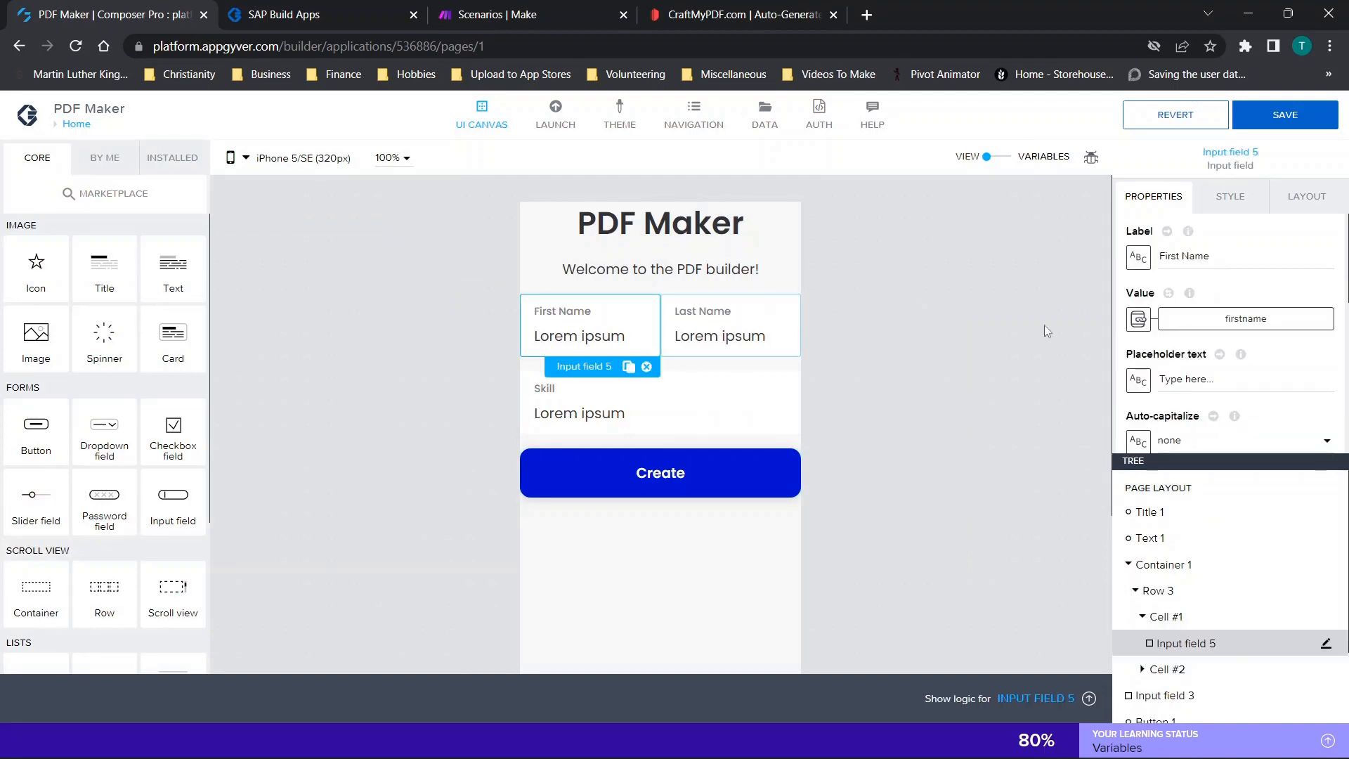
{"action": "left_click", "coordinate": [1138, 320]}
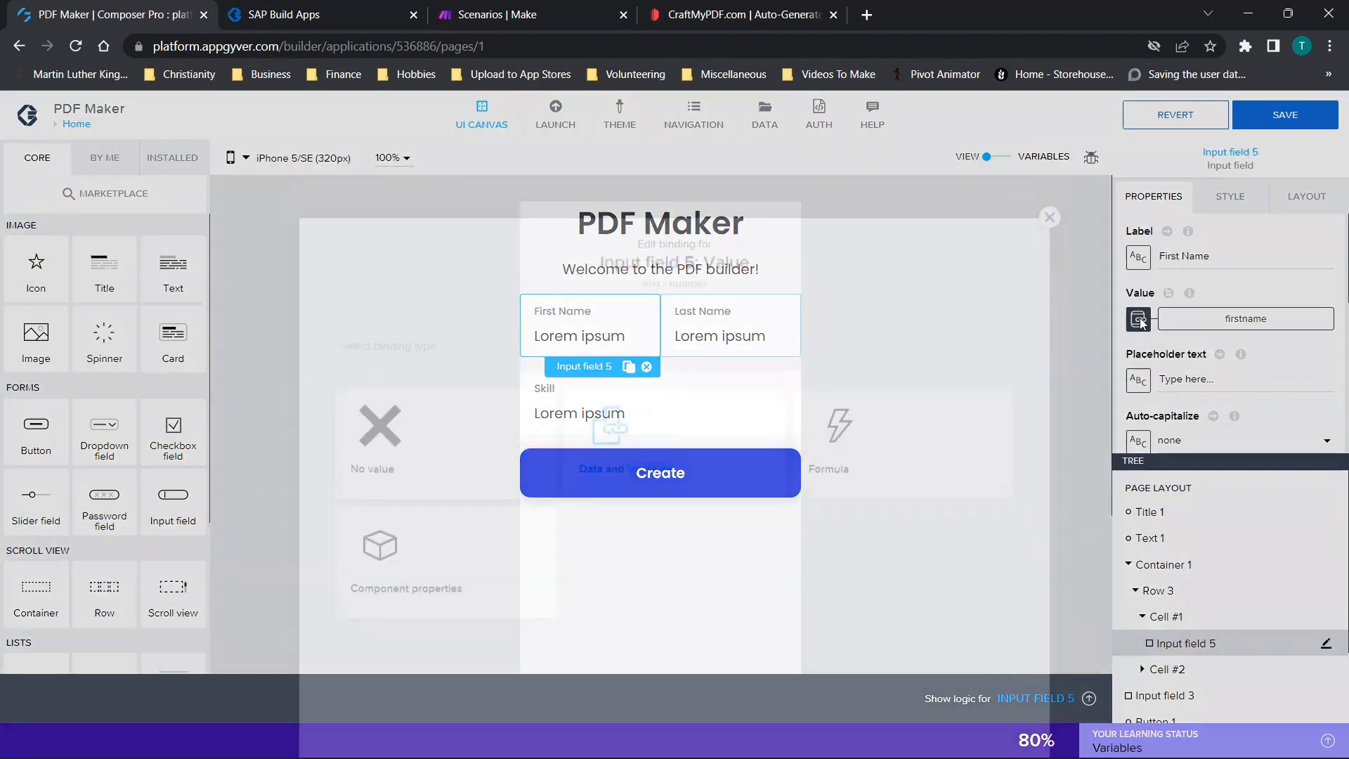
{"action": "left_click", "coordinate": [671, 436]}
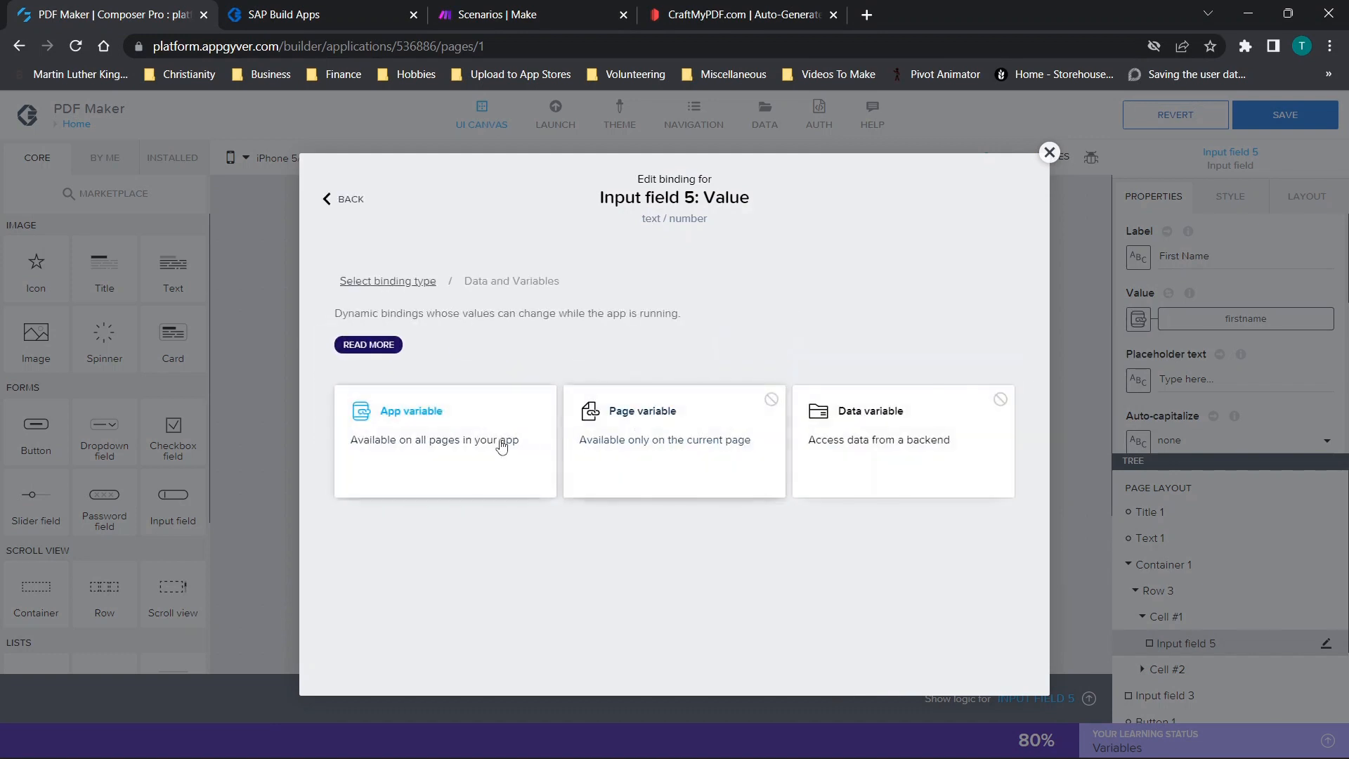
{"action": "left_click", "coordinate": [454, 451]}
{"action": "left_click", "coordinate": [398, 428]}
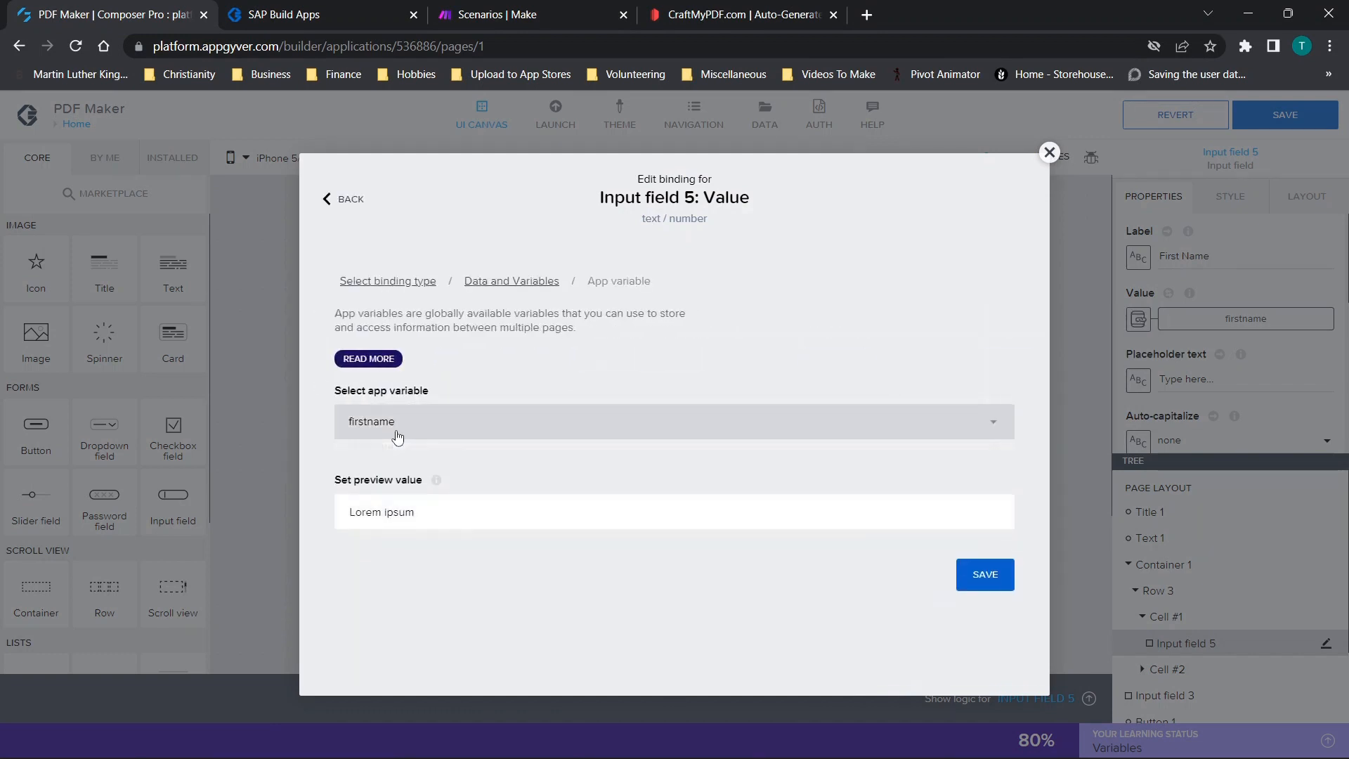
{"action": "left_click", "coordinate": [986, 573]}
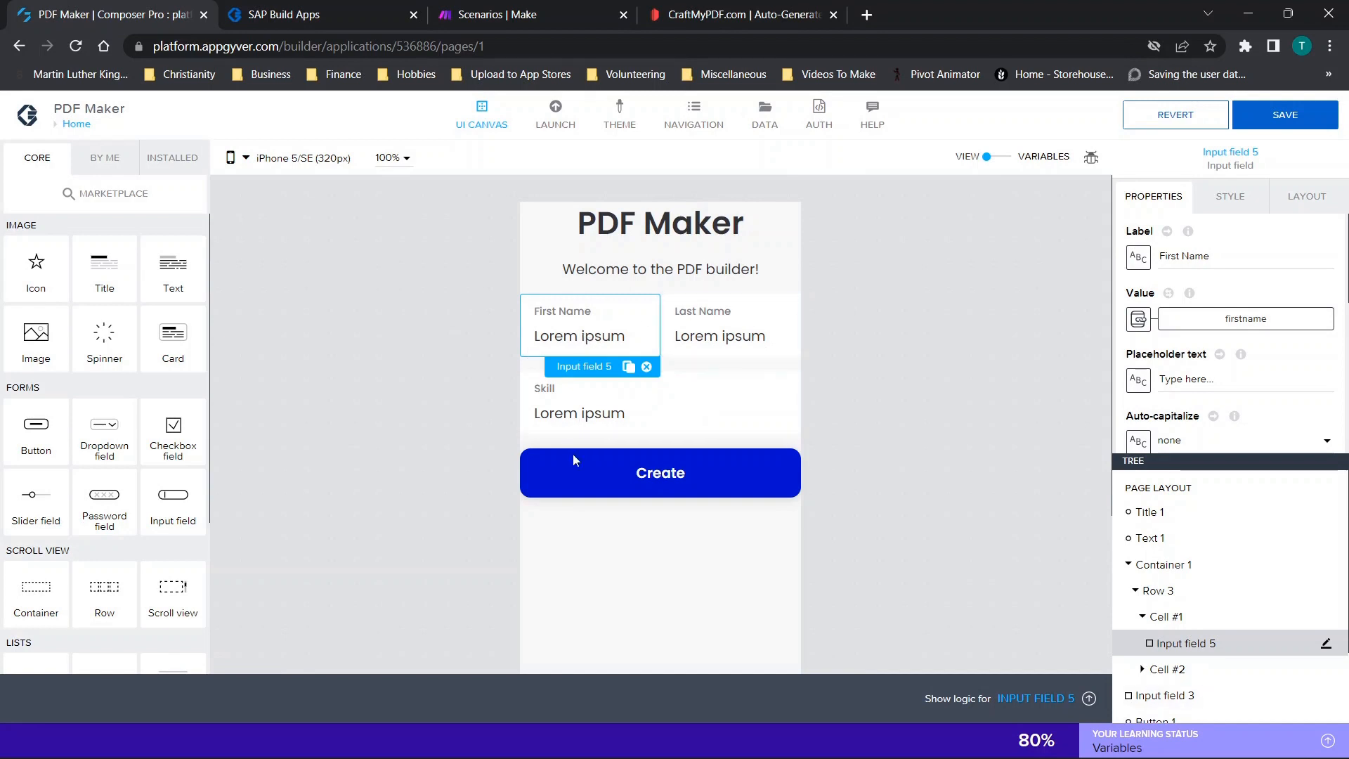
Check the Skill field's value binding and examine the logic flow of the Create button from start to end
{"action": "left_click", "coordinate": [643, 418]}
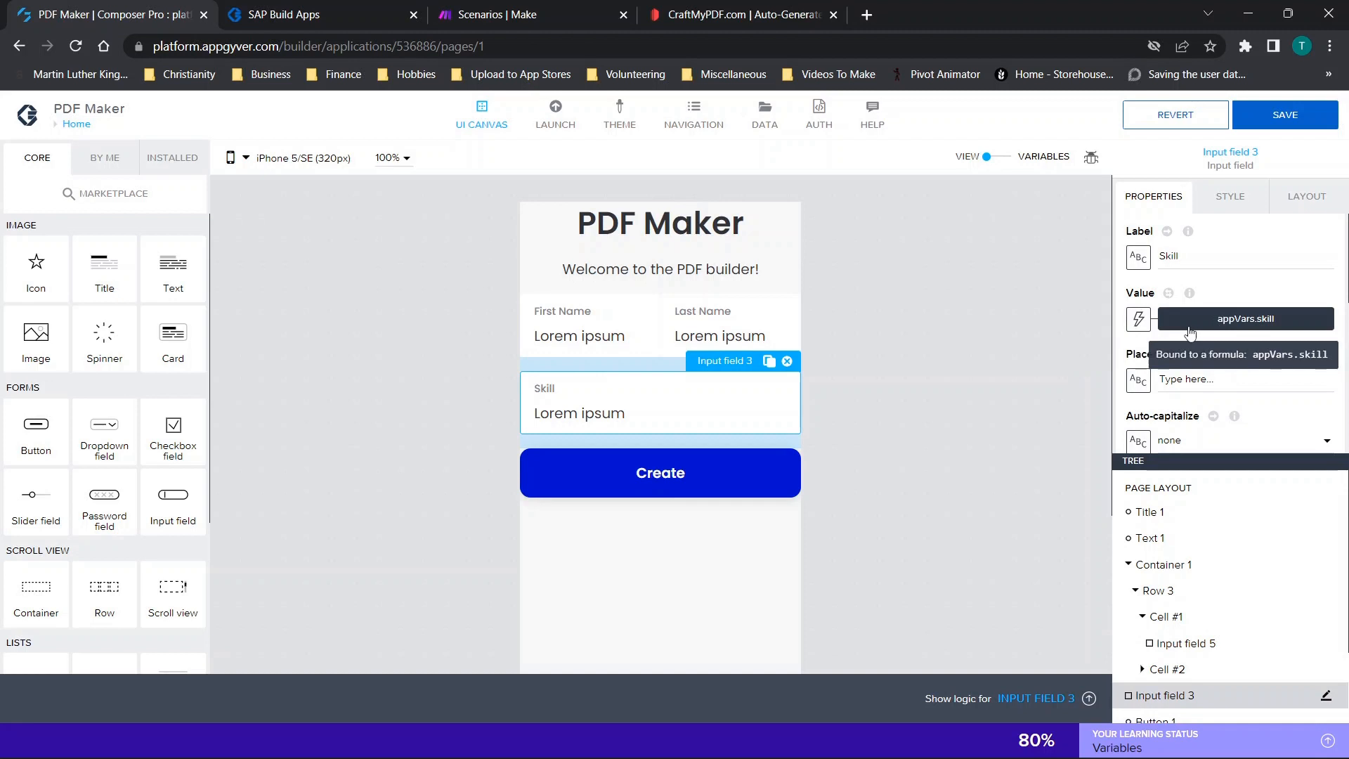
{"action": "left_click", "coordinate": [647, 469]}
{"action": "left_click", "coordinate": [1040, 699]}
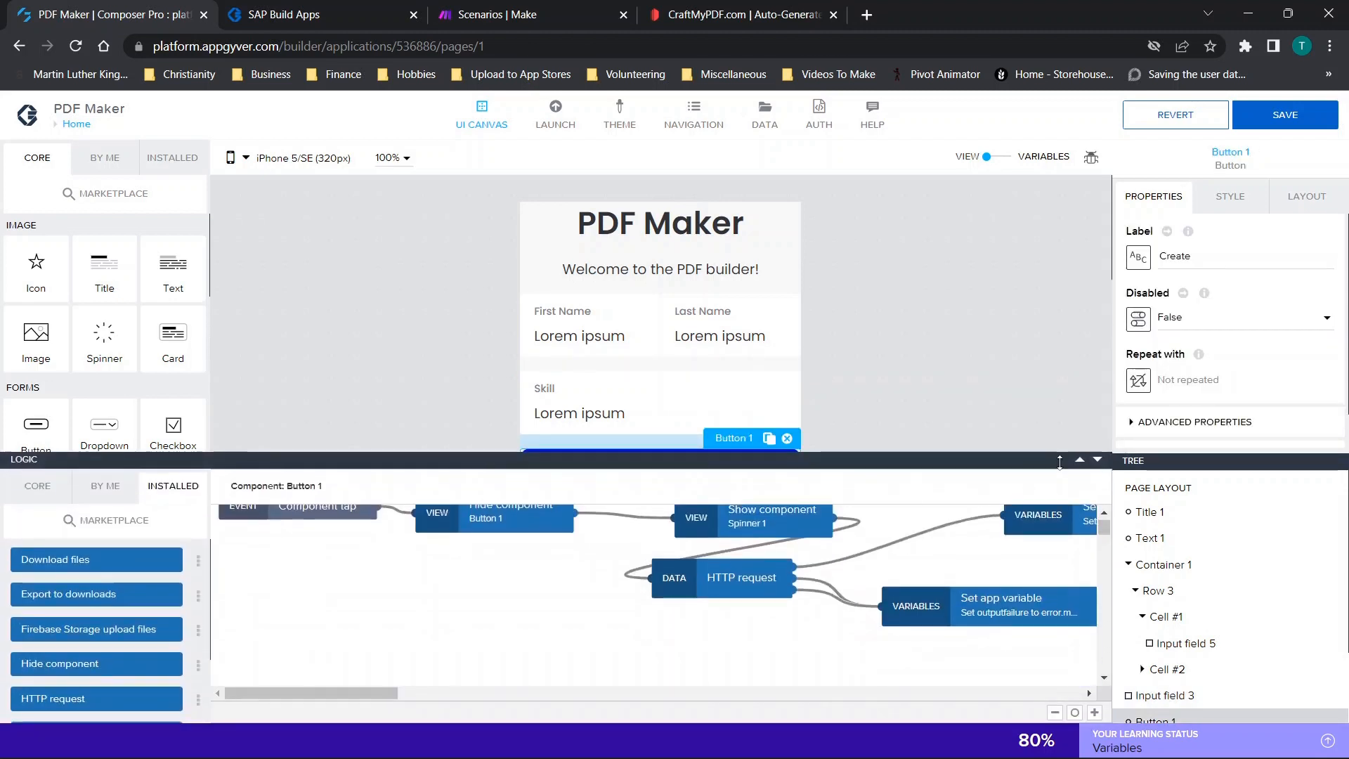
{"action": "left_click_drag", "start_coordinate": [1056, 462], "coordinate": [1056, 388]}
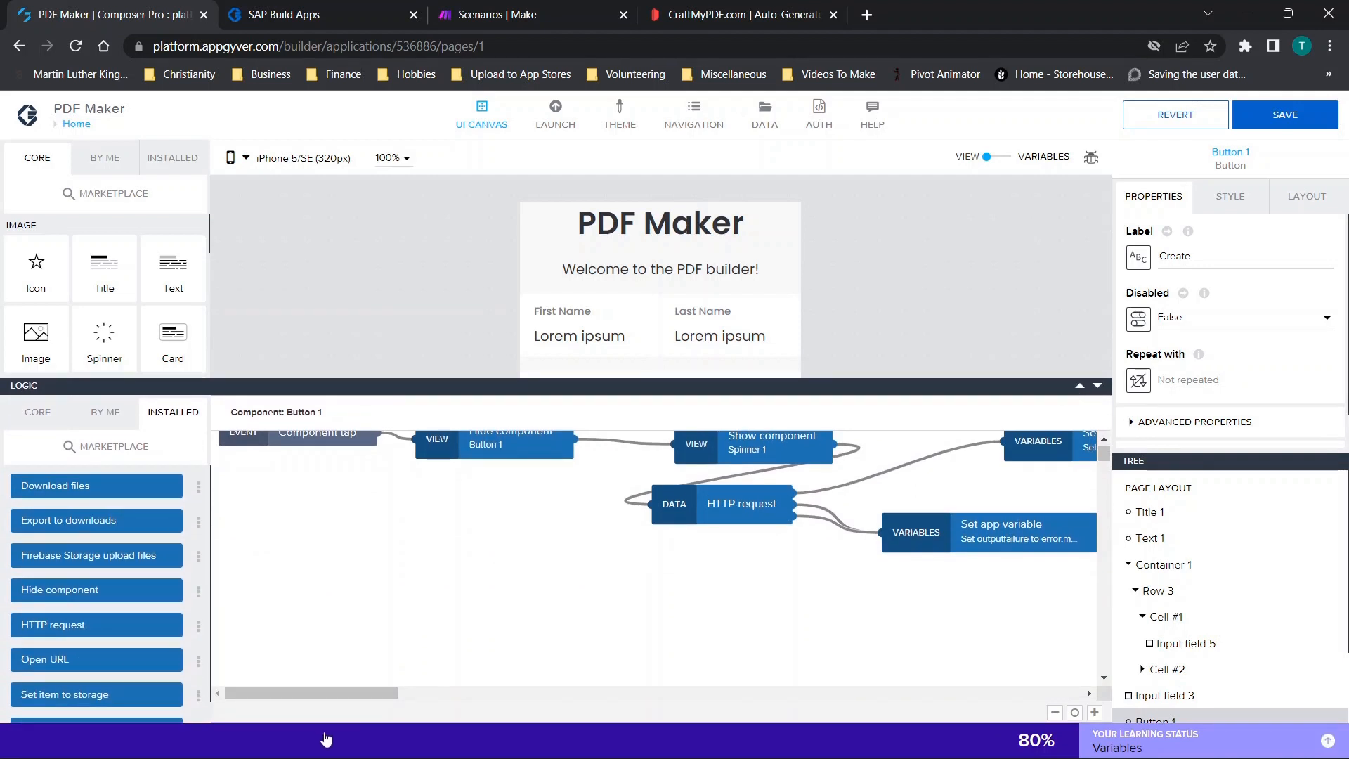
{"action": "left_click_drag", "start_coordinate": [331, 693], "coordinate": [464, 692]}
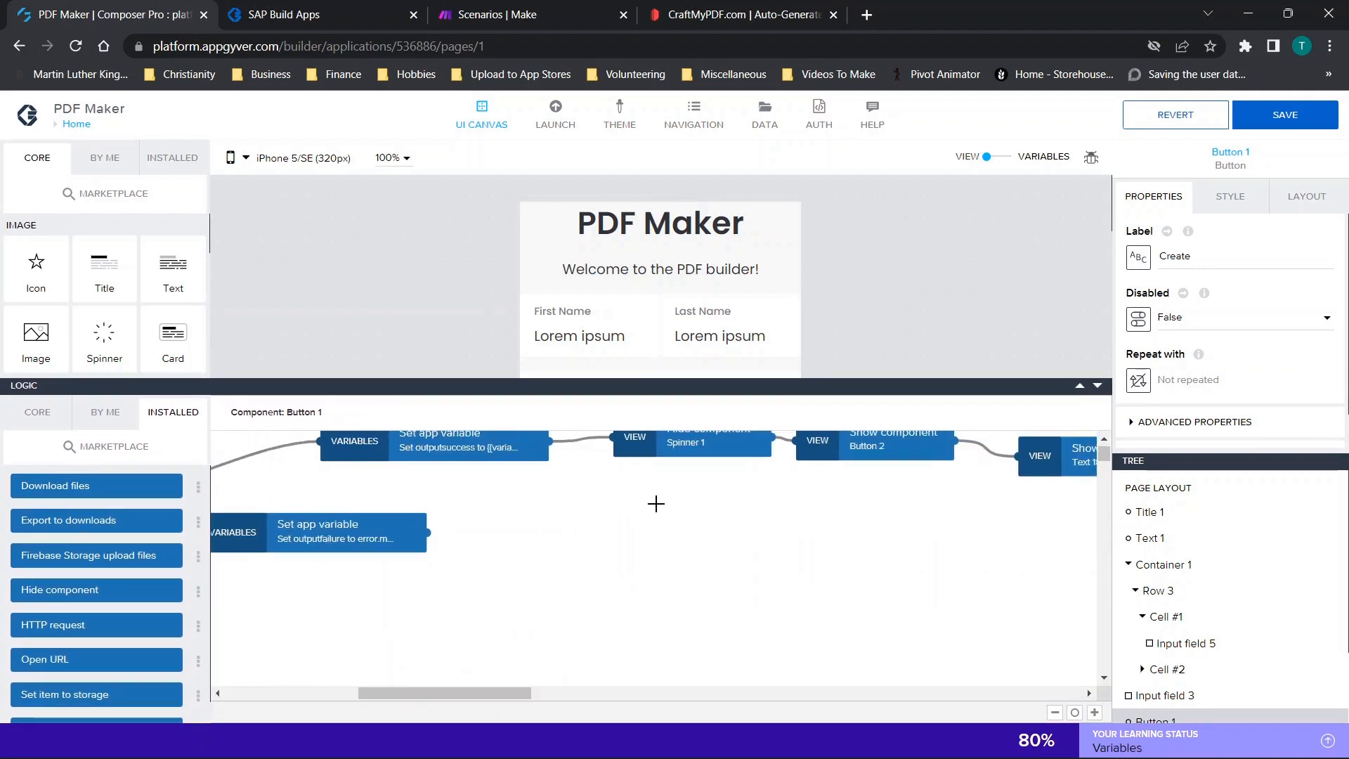
{"action": "scroll", "coordinate": [656, 504], "scroll_direction": "up", "scroll_amount": 1}
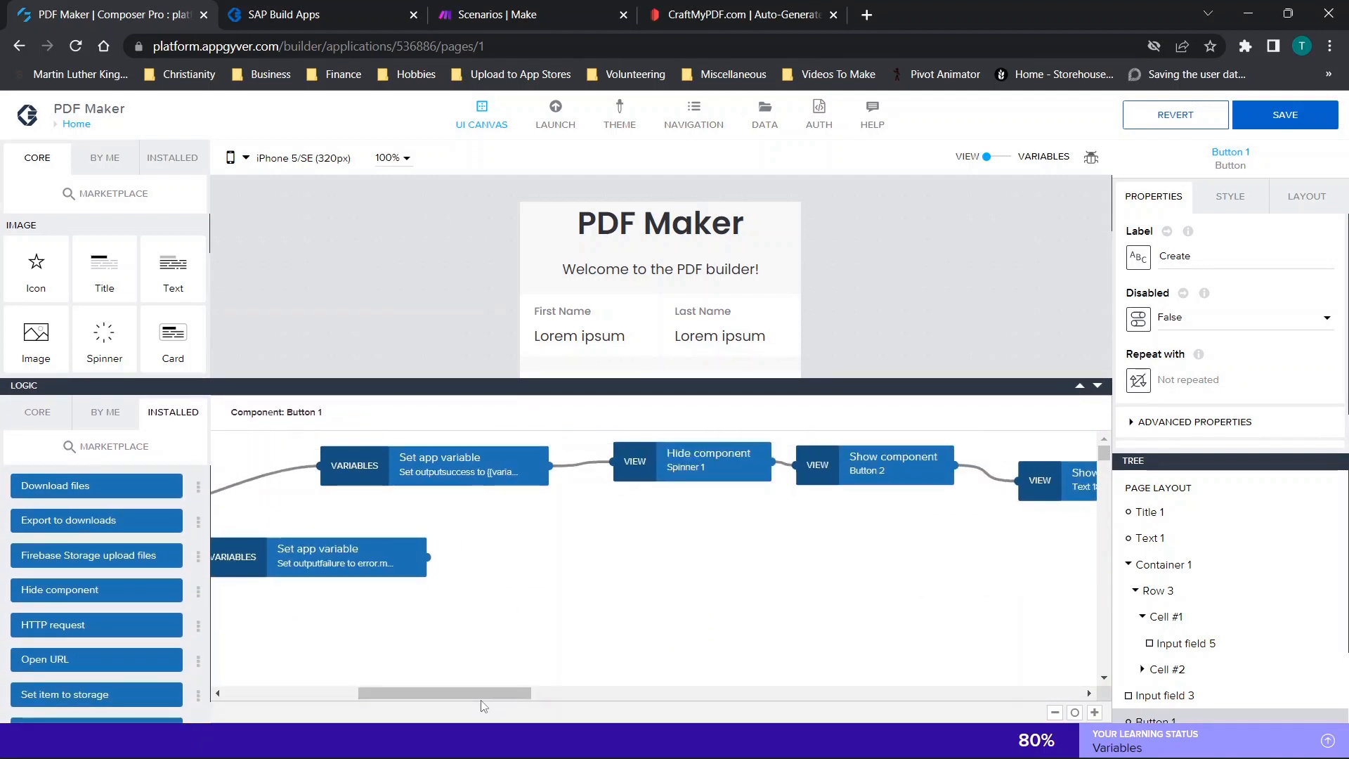
{"action": "left_click_drag", "start_coordinate": [478, 694], "coordinate": [511, 694]}
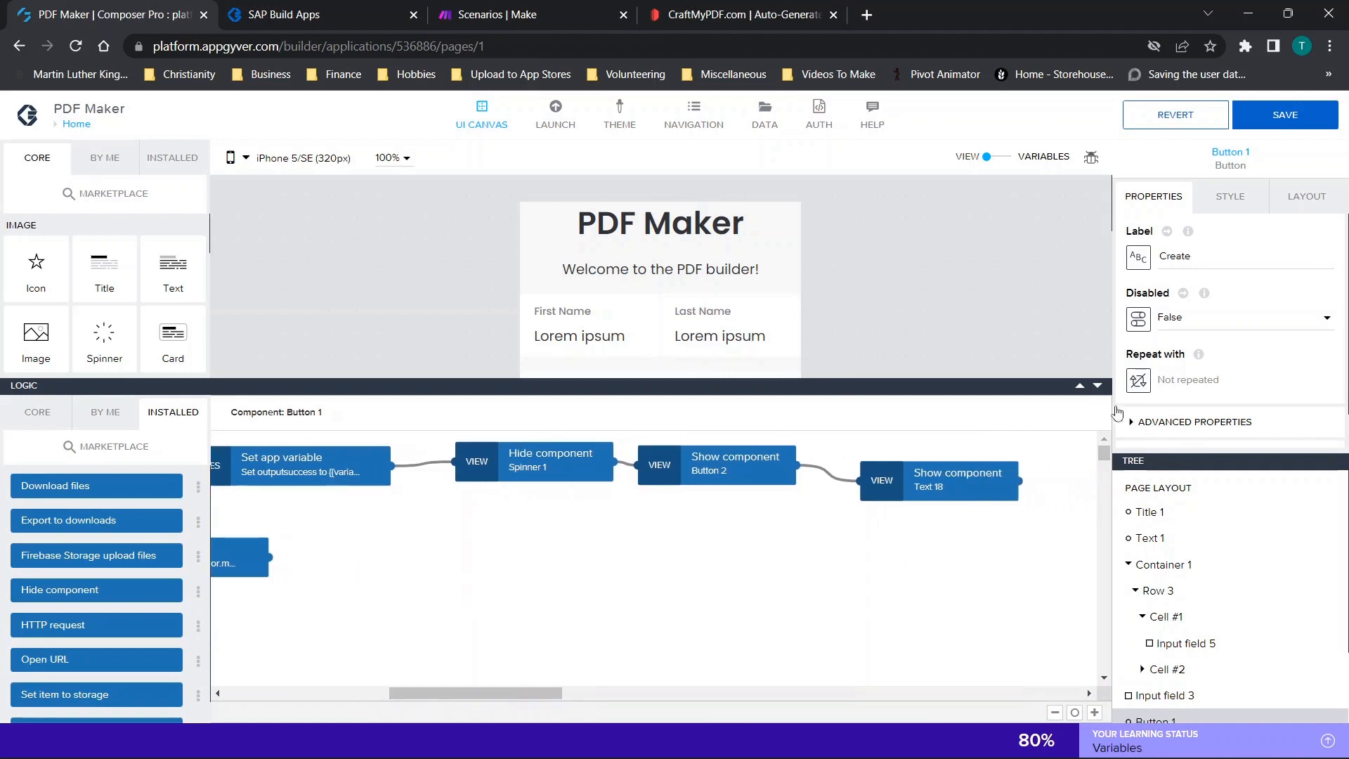
{"action": "left_click_drag", "start_coordinate": [1085, 385], "coordinate": [1049, 599]}
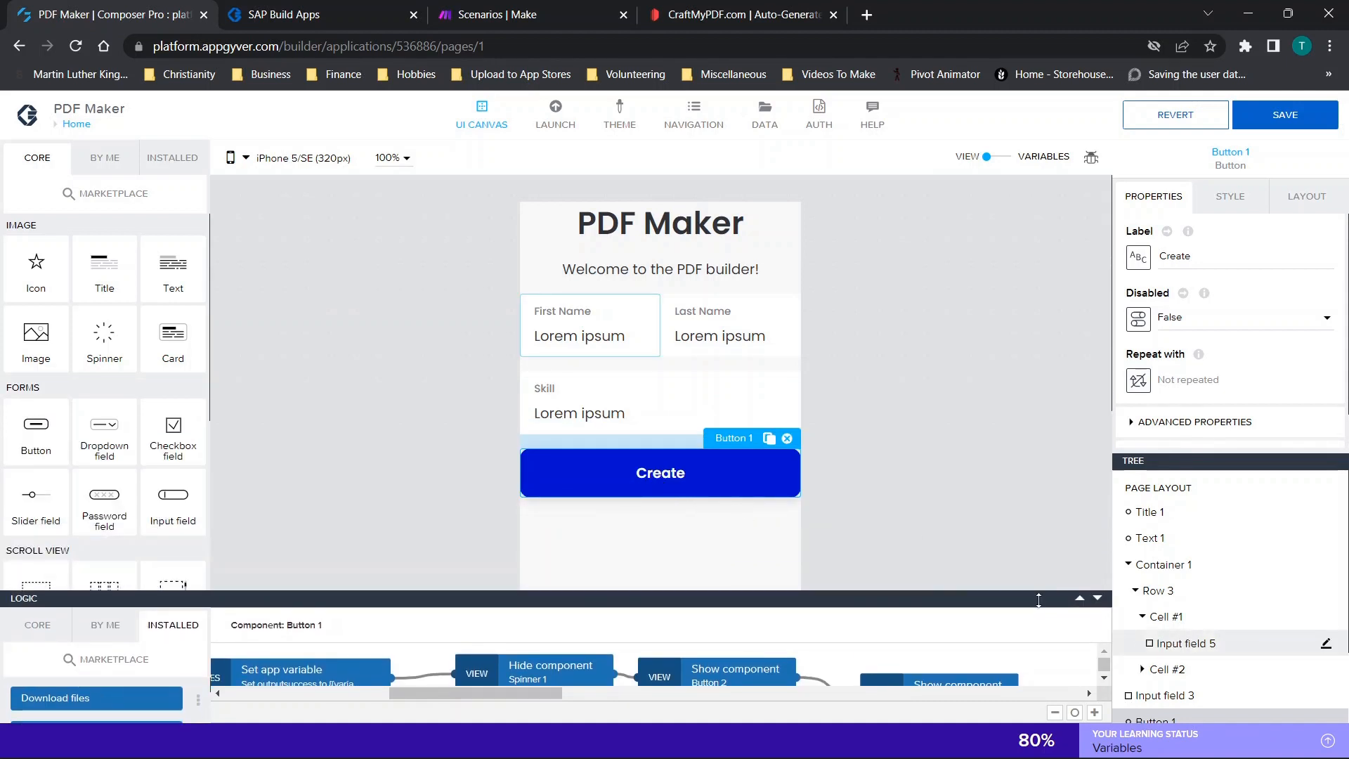
{"action": "left_click_drag", "start_coordinate": [1080, 608], "coordinate": [1078, 409]}
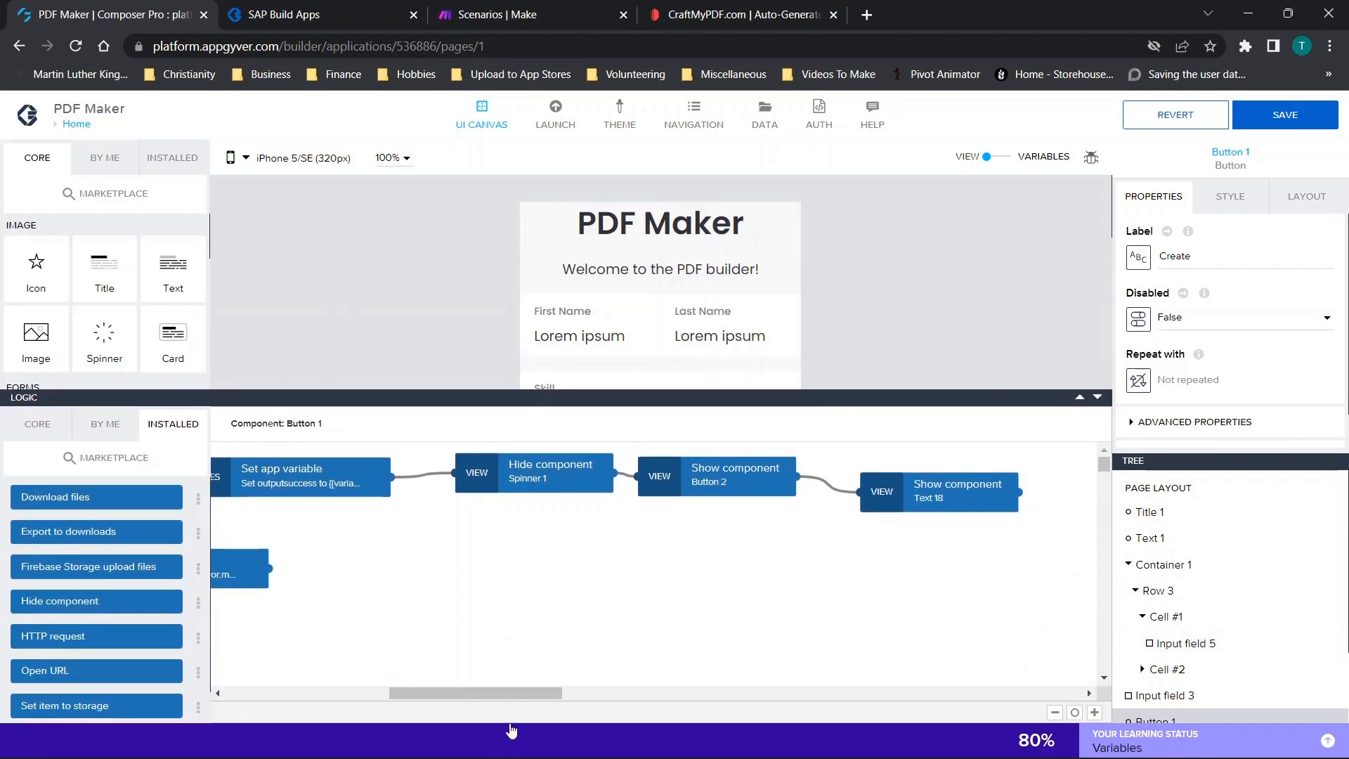
Delete the Hide component node for Spinner 1 and the Show component nodes for Button 2 and Text 18
{"action": "left_click_drag", "start_coordinate": [510, 688], "coordinate": [569, 687]}
{"action": "left_click_drag", "start_coordinate": [705, 537], "coordinate": [262, 465]}
{"action": "key", "text": "Delete"}
Delete the Show component node for Spinner 1 and the Hide component node for Button 1 from the Create button's logic
{"action": "left_click_drag", "start_coordinate": [538, 693], "coordinate": [341, 673]}
{"action": "left_click", "coordinate": [632, 473]}
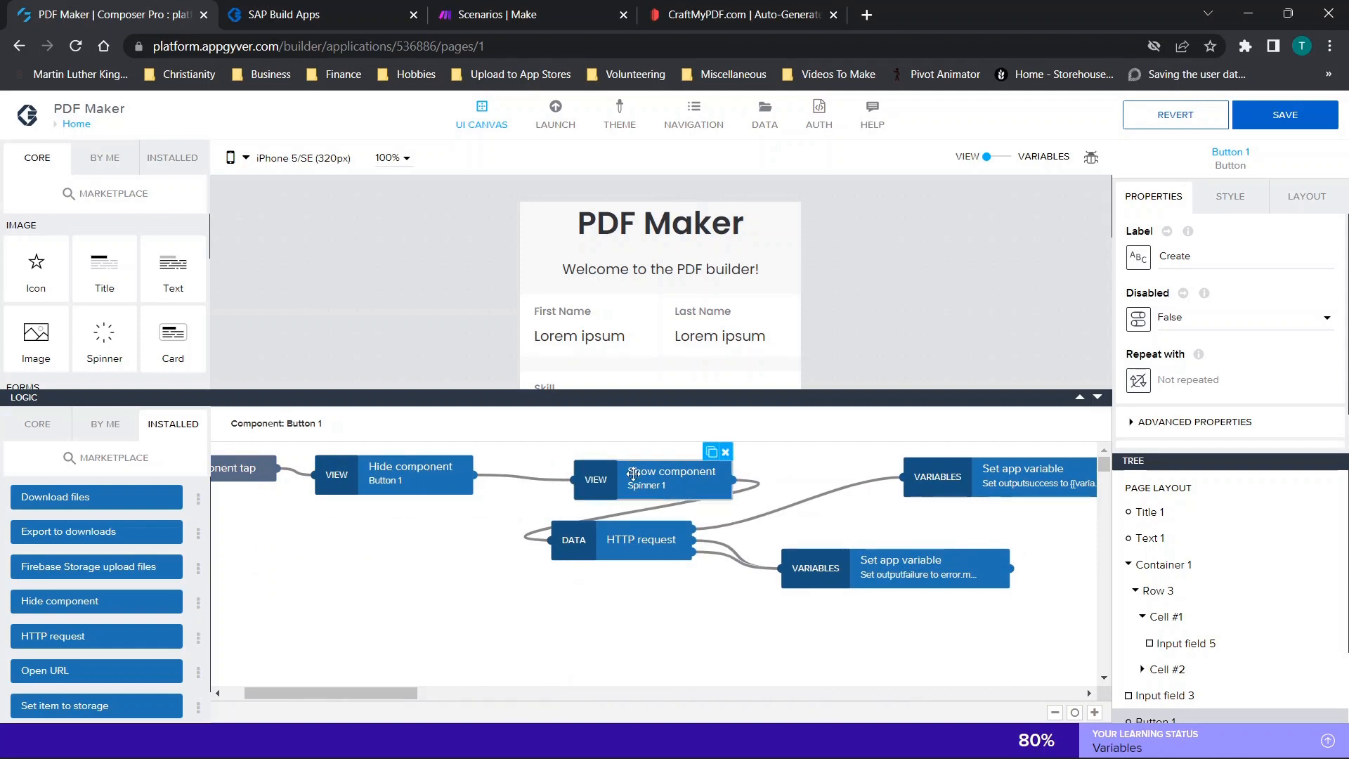
{"action": "key", "text": "Delete"}
{"action": "left_click", "coordinate": [429, 475]}
{"action": "key", "text": "Delete"}
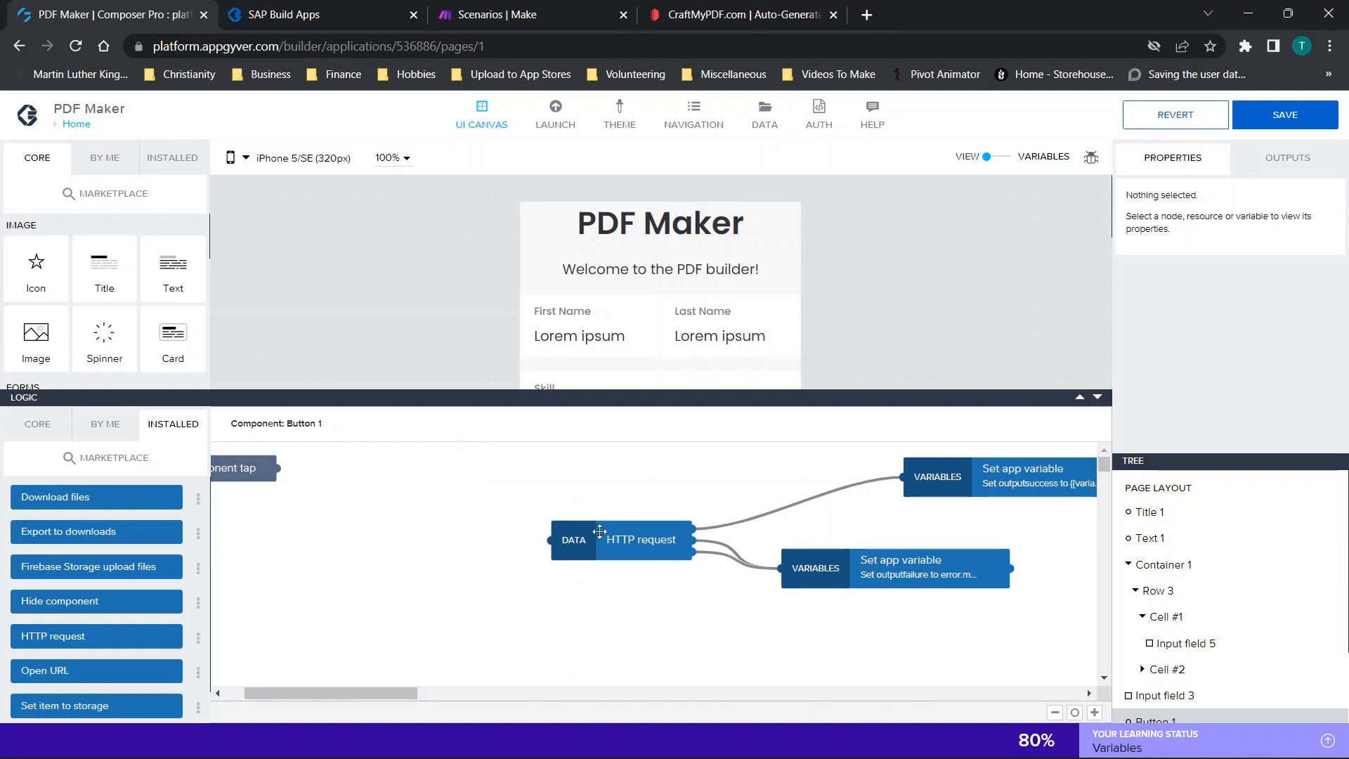
Delete both Set app variable nodes and connect the Component tap event directly to the HTTP request node
{"action": "left_click", "coordinate": [1020, 472]}
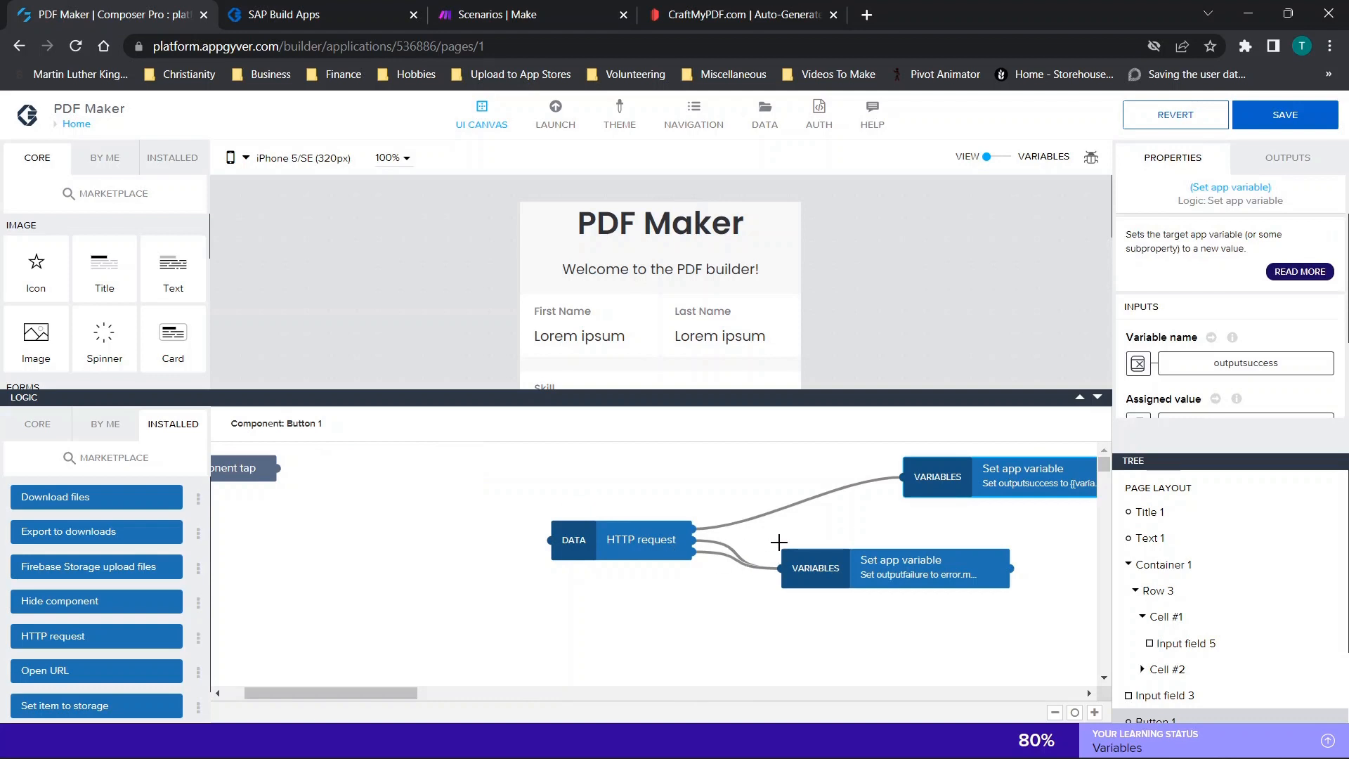
{"action": "key", "text": "Delete"}
{"action": "left_click", "coordinate": [851, 568]}
{"action": "key", "text": "Delete"}
{"action": "left_click_drag", "start_coordinate": [277, 468], "coordinate": [478, 508]}
{"action": "left_click", "coordinate": [594, 548]}
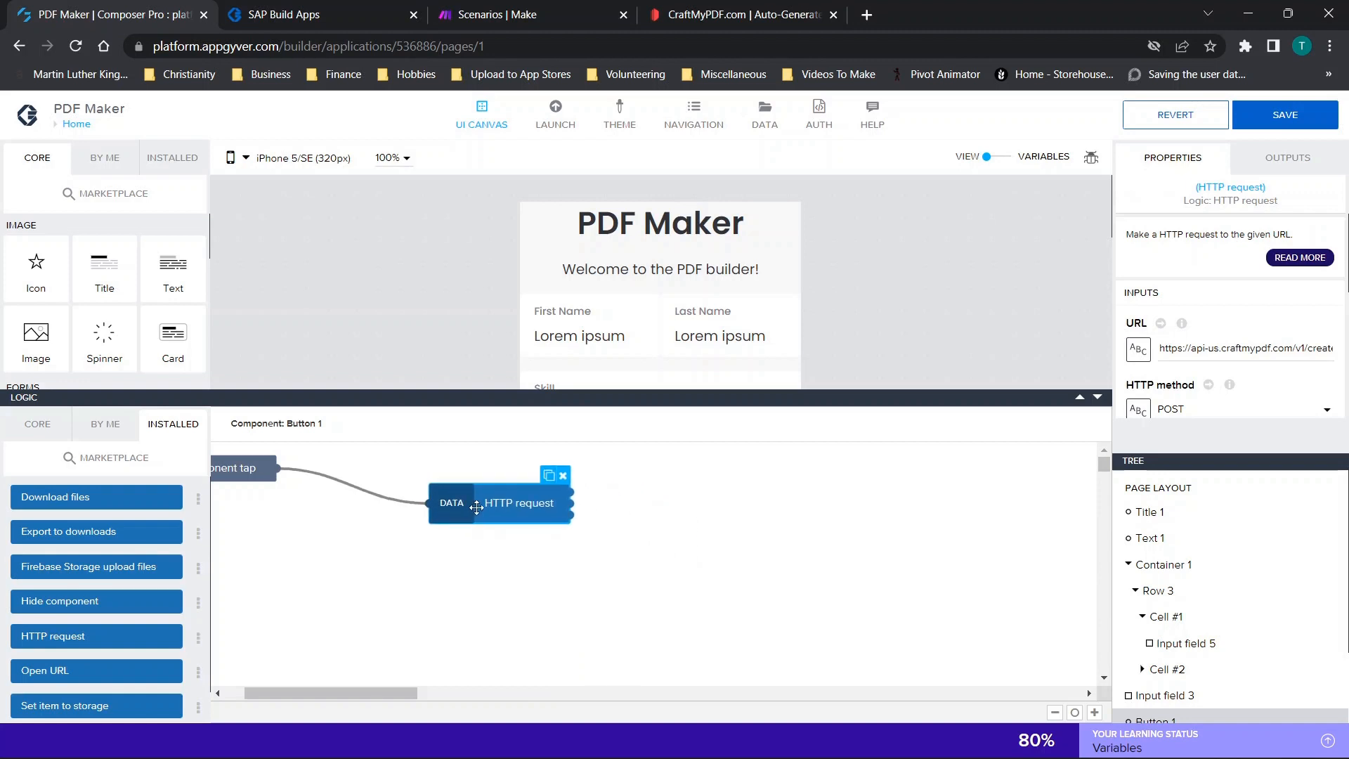
Search the flow function marketplace for "http" and open the HTTP request function's details
{"action": "left_click", "coordinate": [129, 469]}
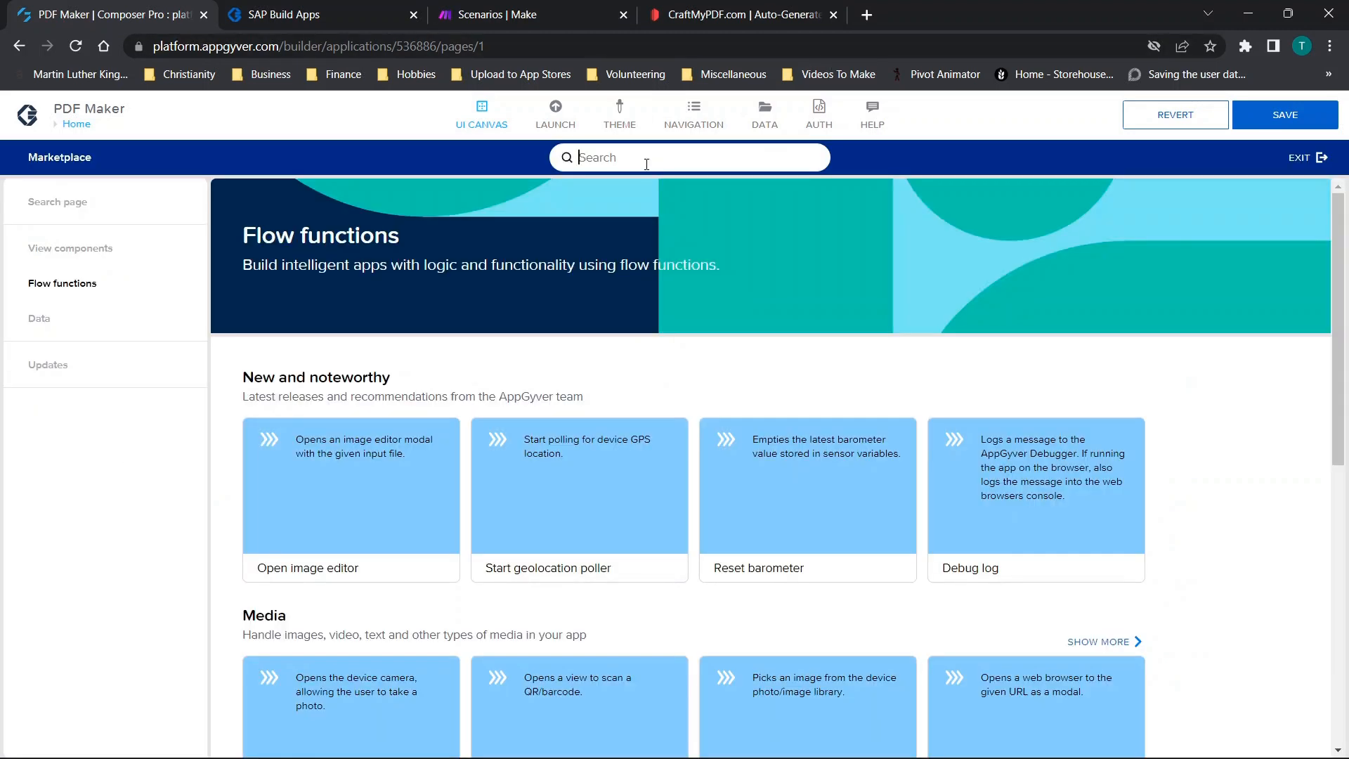
{"action": "type", "text": "http"}
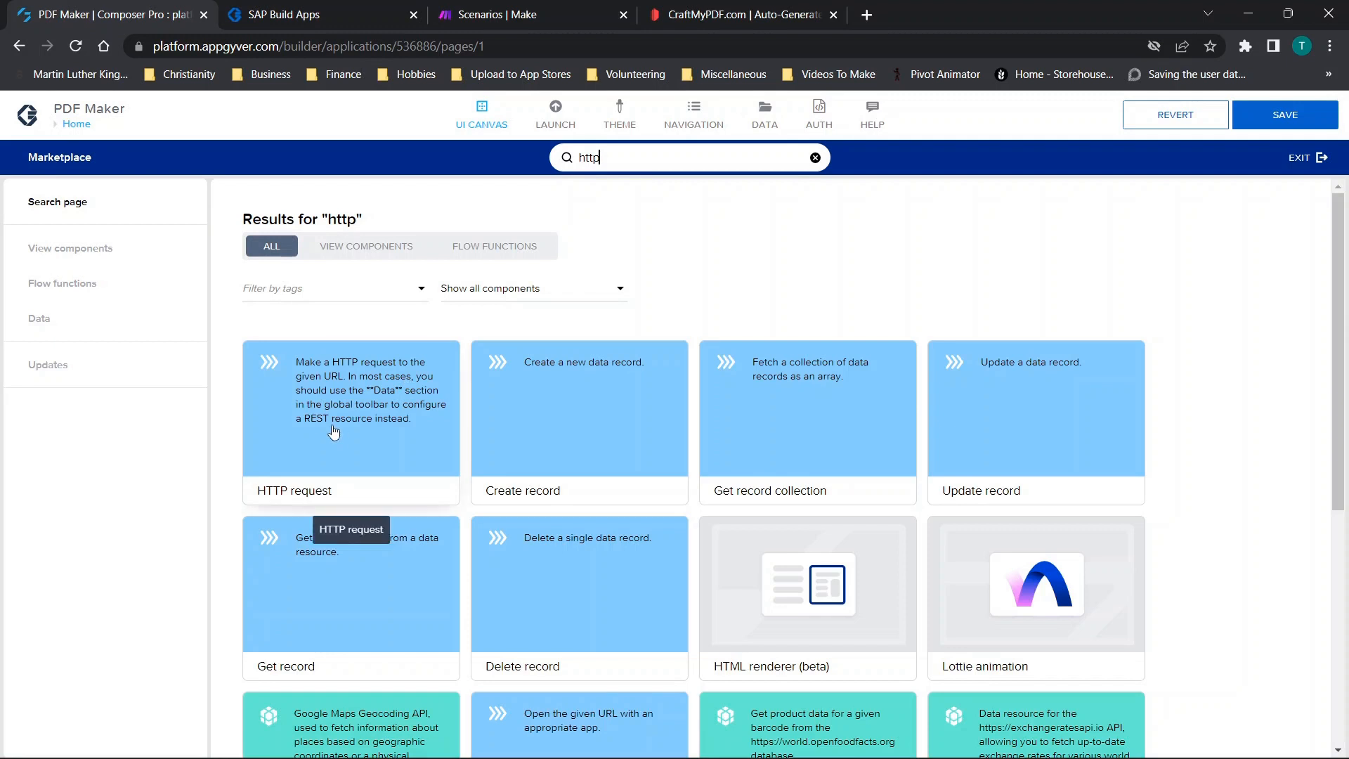
{"action": "left_click", "coordinate": [334, 432]}
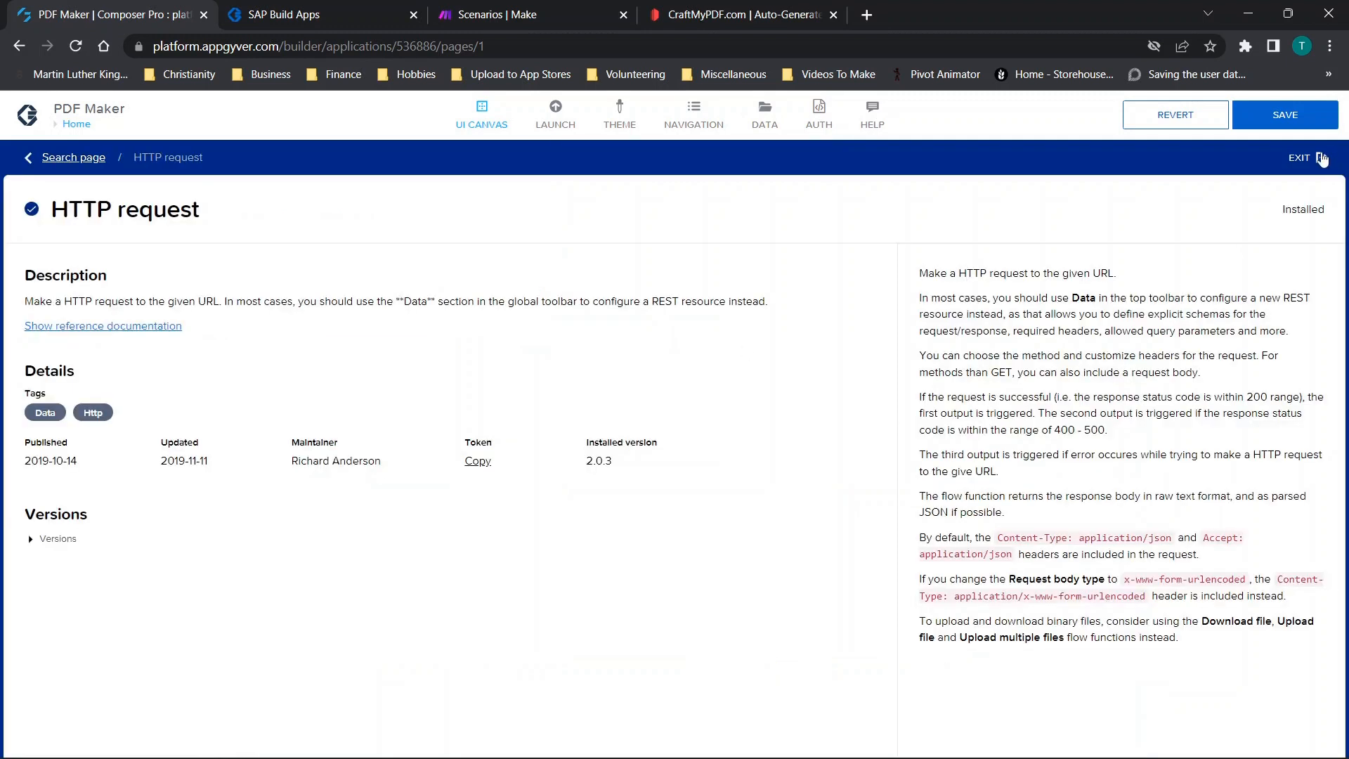
Close the flow function marketplace, save the application and shrink the logic area to show more of the canvas
{"action": "left_click", "coordinate": [1321, 159]}
{"action": "key", "text": "ctrl+s"}
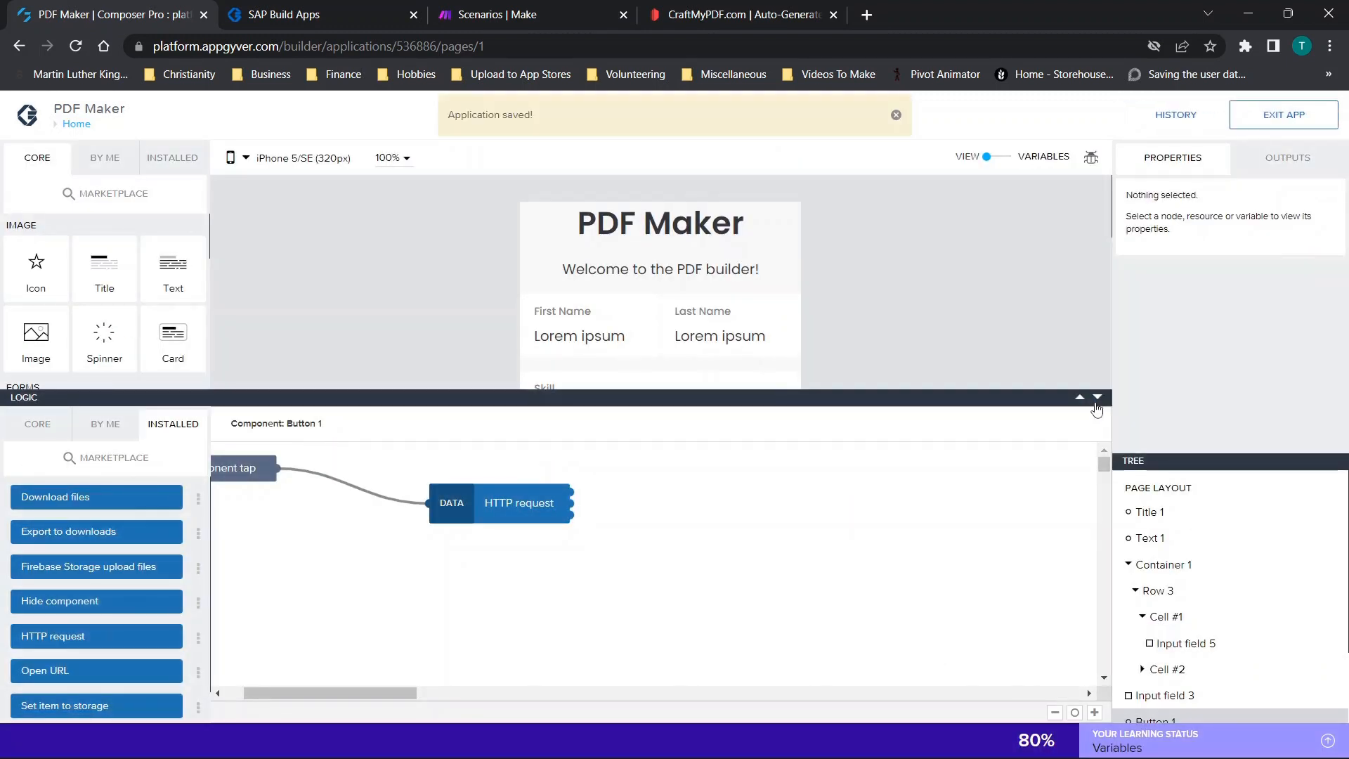
{"action": "left_click", "coordinate": [1097, 398]}
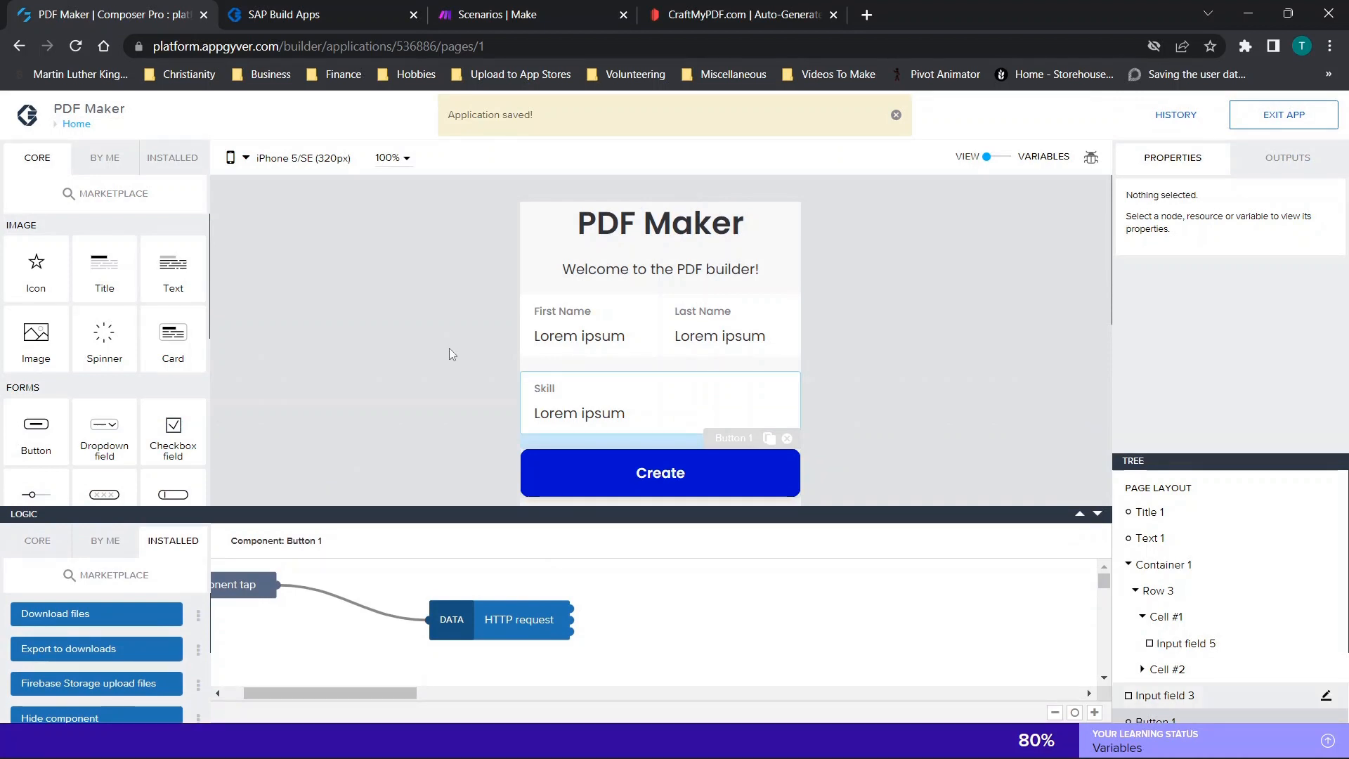
Switch to Make and open the scenario builder with a new scenario
{"action": "left_click", "coordinate": [587, 14]}
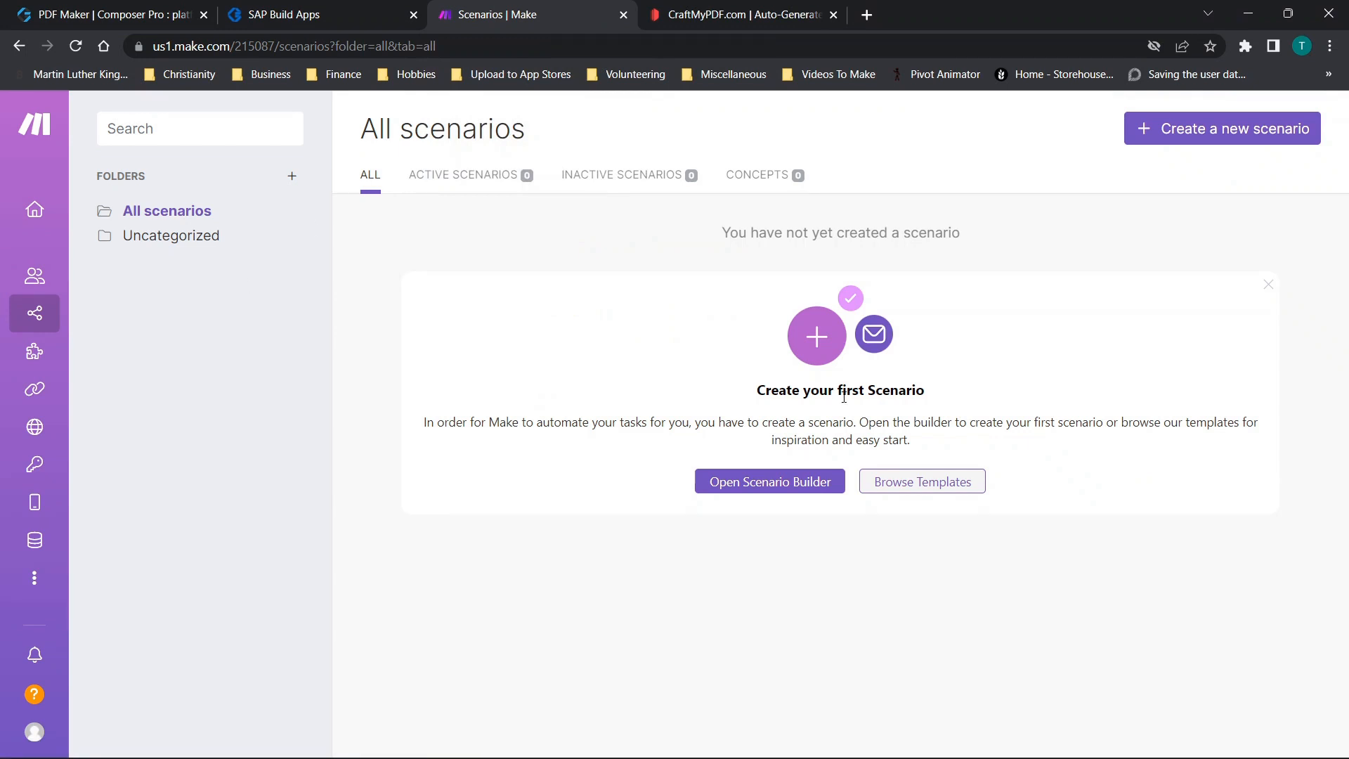
{"action": "mouse_move", "coordinate": [35, 313]}
{"action": "left_click", "coordinate": [777, 493]}
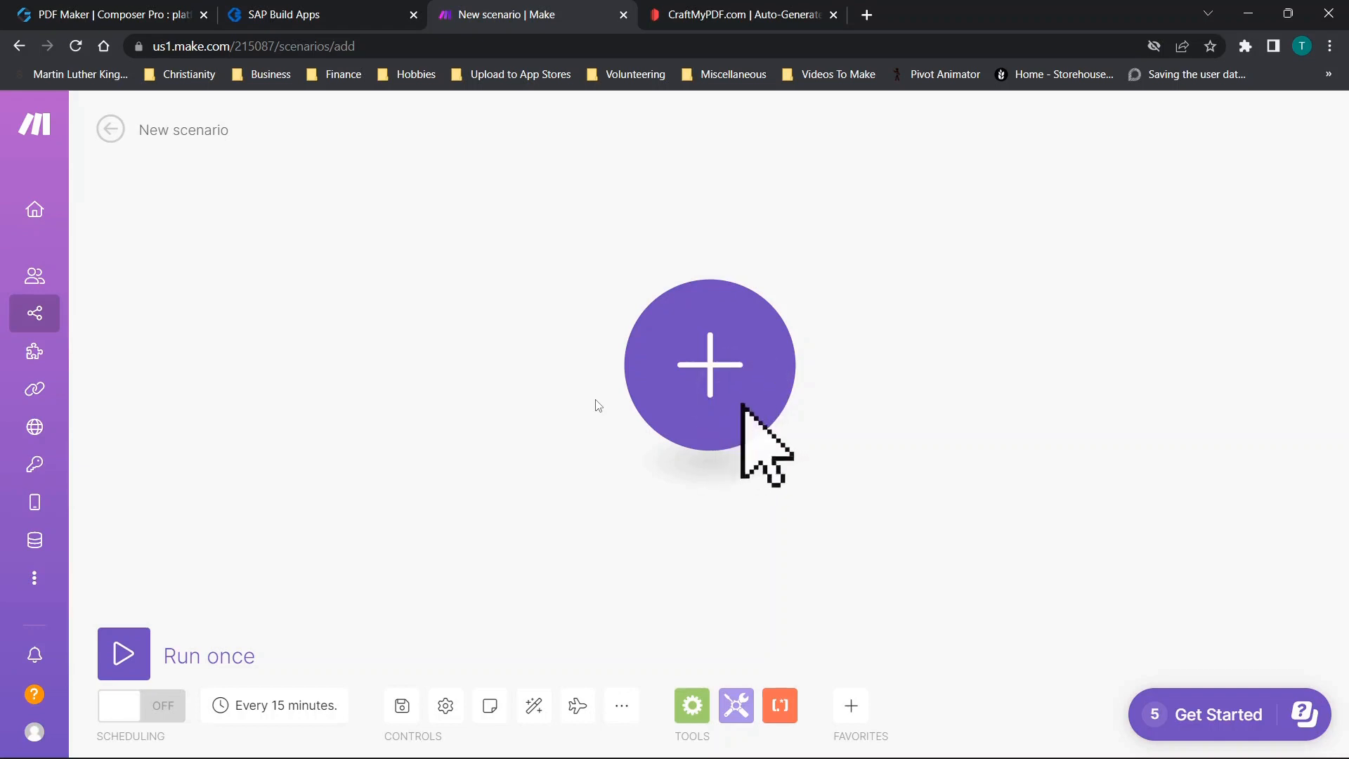
Search the applications for "webhook" and add the Webhooks Custom webhook trigger as the scenario's first module
{"action": "left_click", "coordinate": [765, 390]}
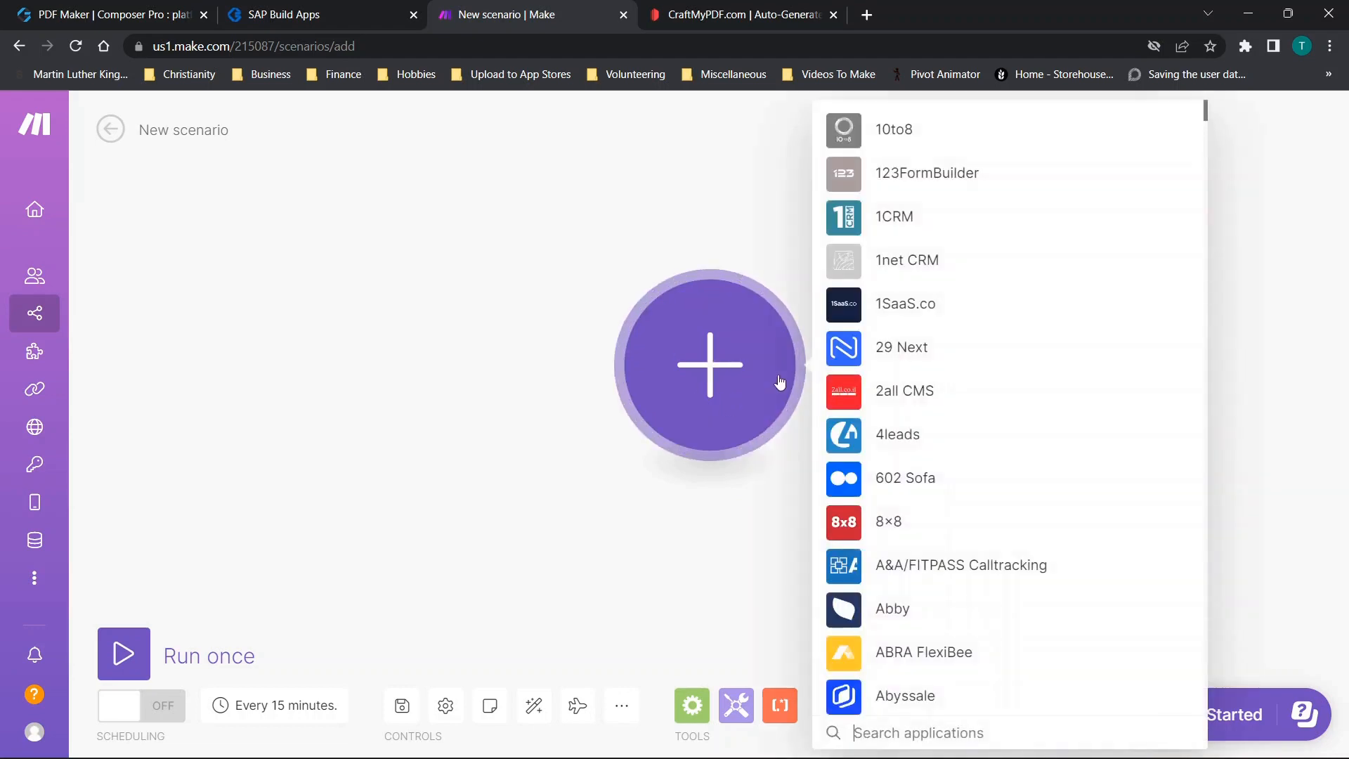
{"action": "left_click", "coordinate": [908, 727]}
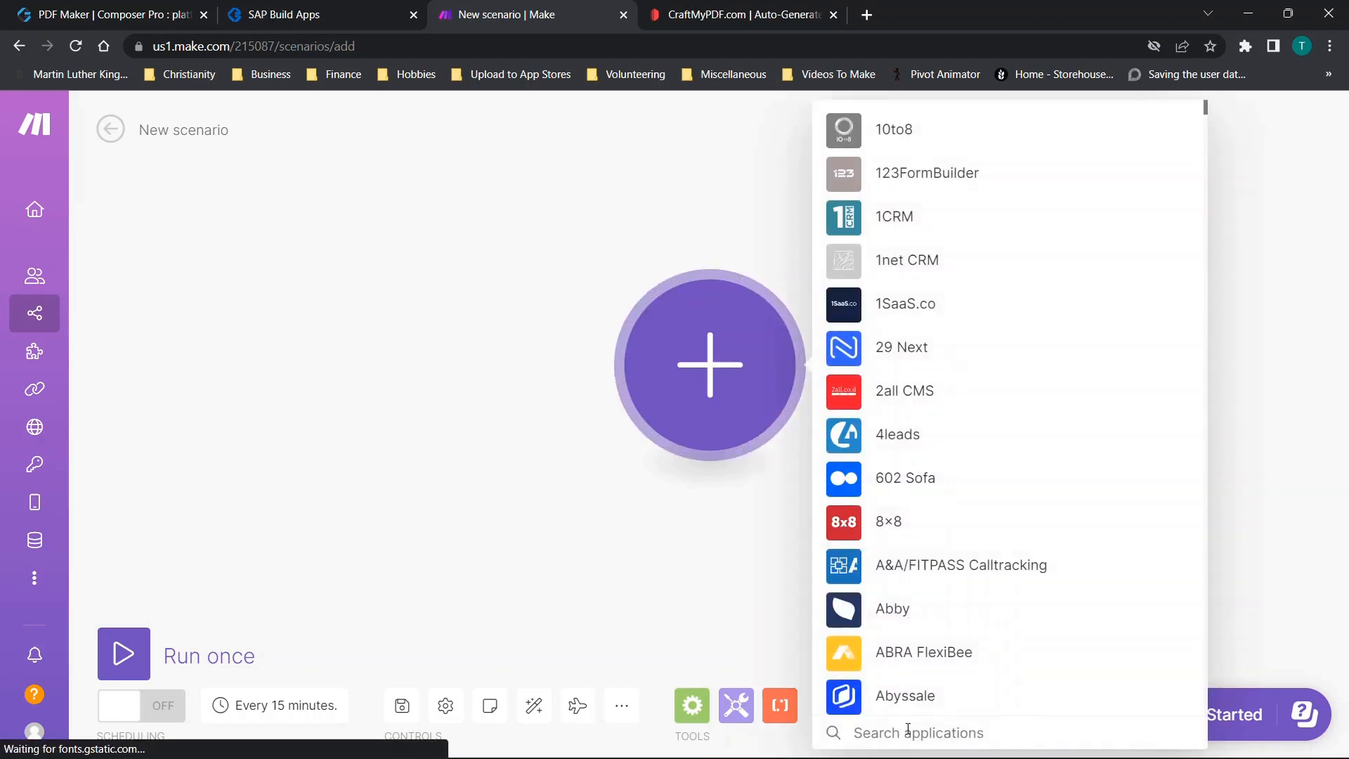
{"action": "type", "text": "webhook"}
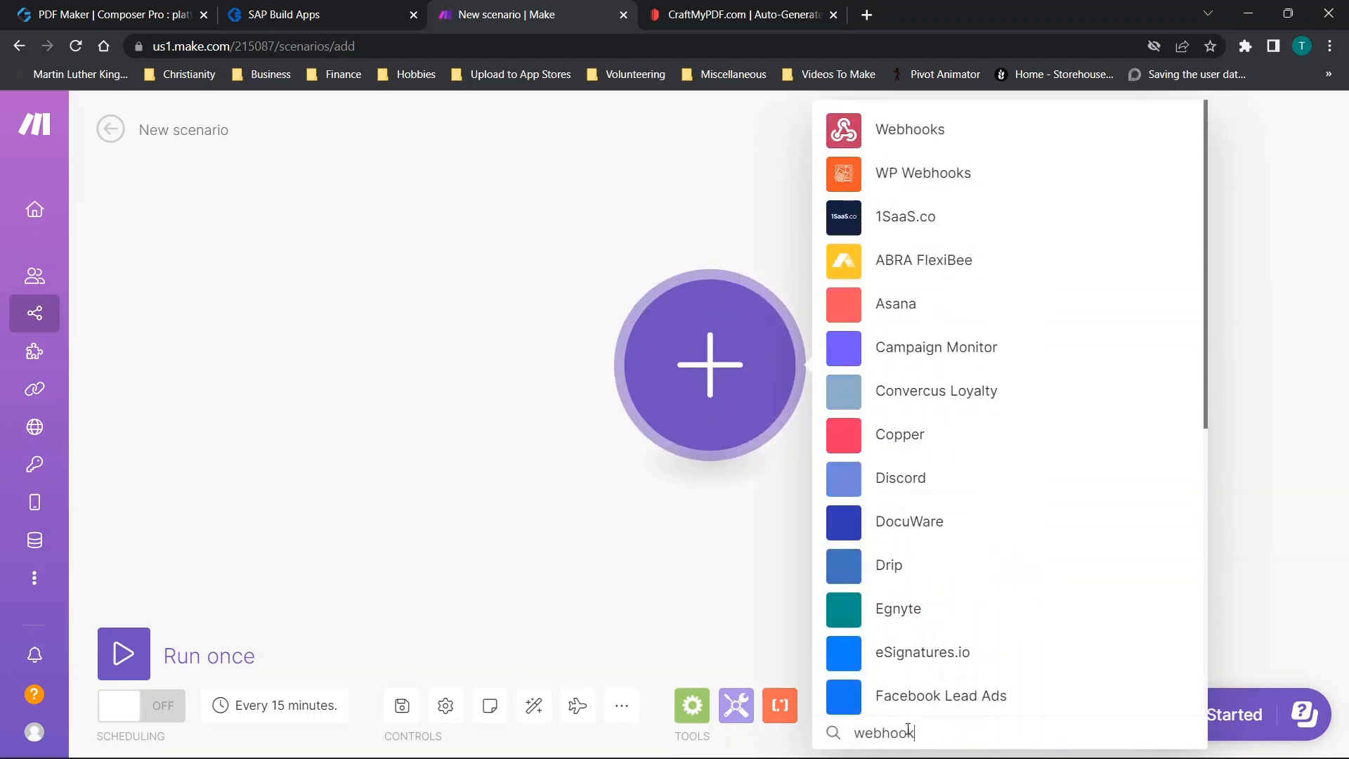
{"action": "left_click", "coordinate": [932, 132]}
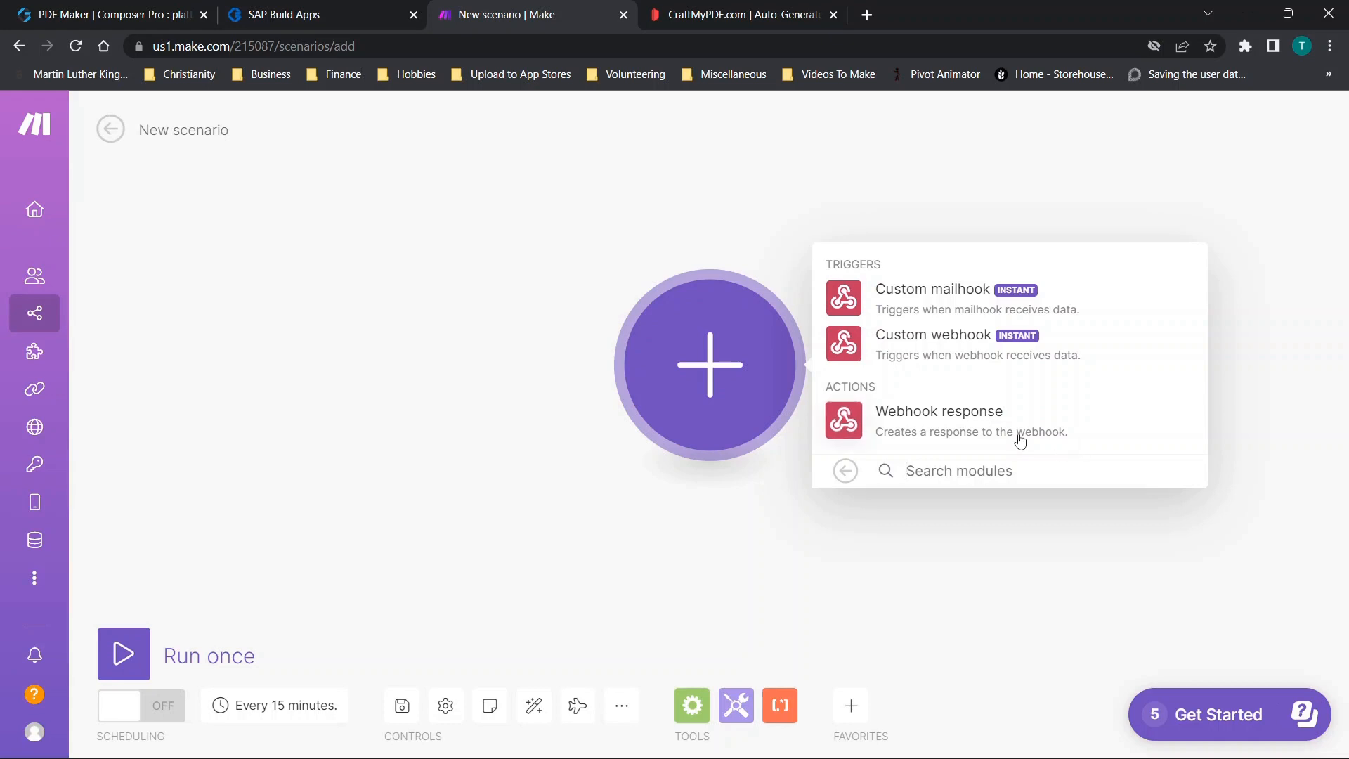
{"action": "left_click", "coordinate": [934, 347]}
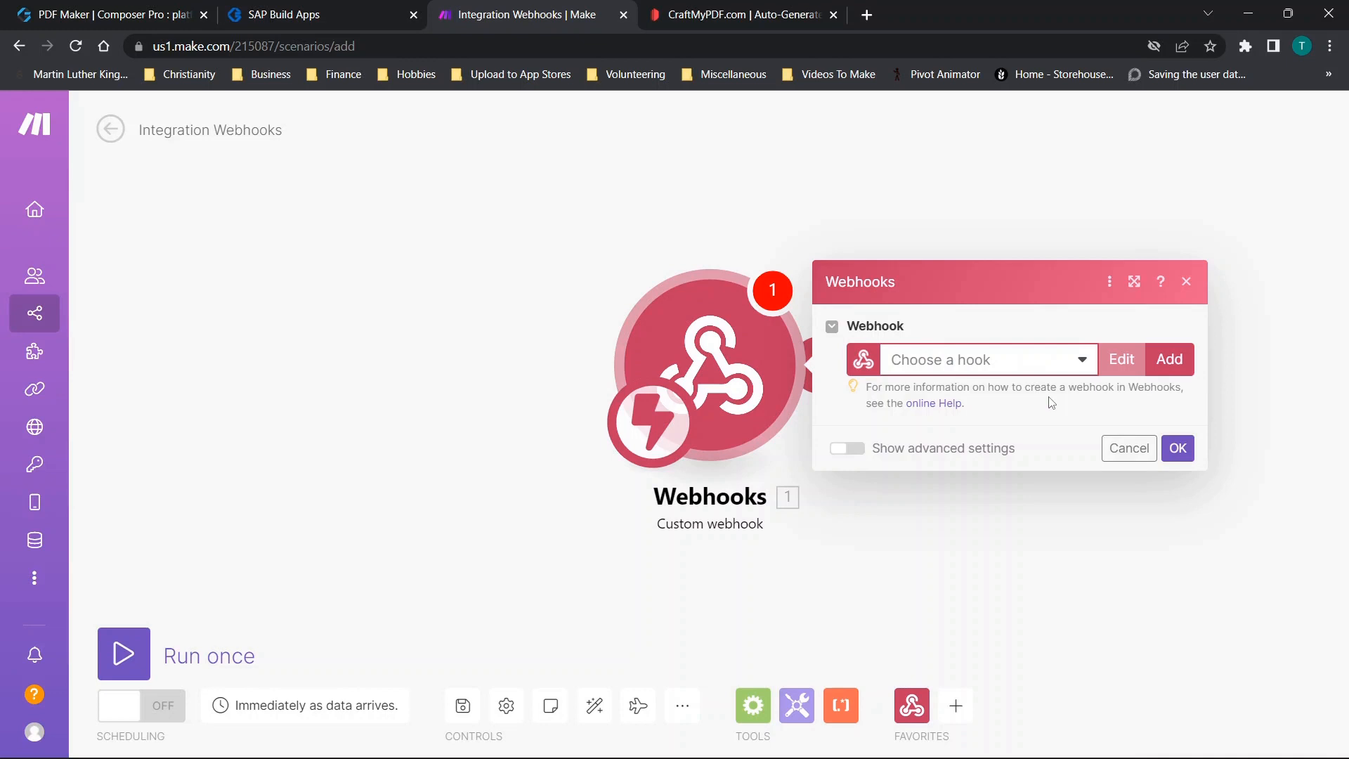
Assign the existing "My gateway-webhook webhook" to the trigger and copy its address to the clipboard
{"action": "left_click", "coordinate": [995, 371]}
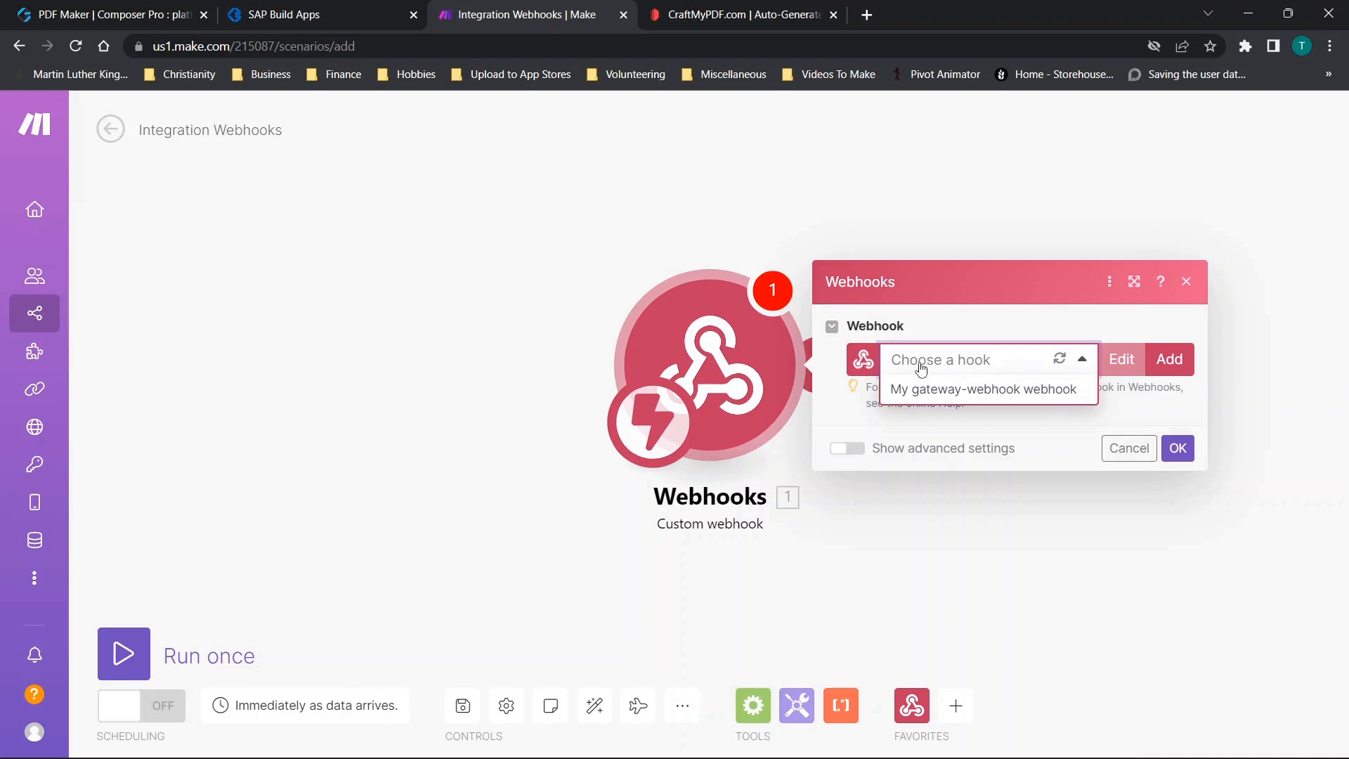
{"action": "left_click", "coordinate": [955, 390]}
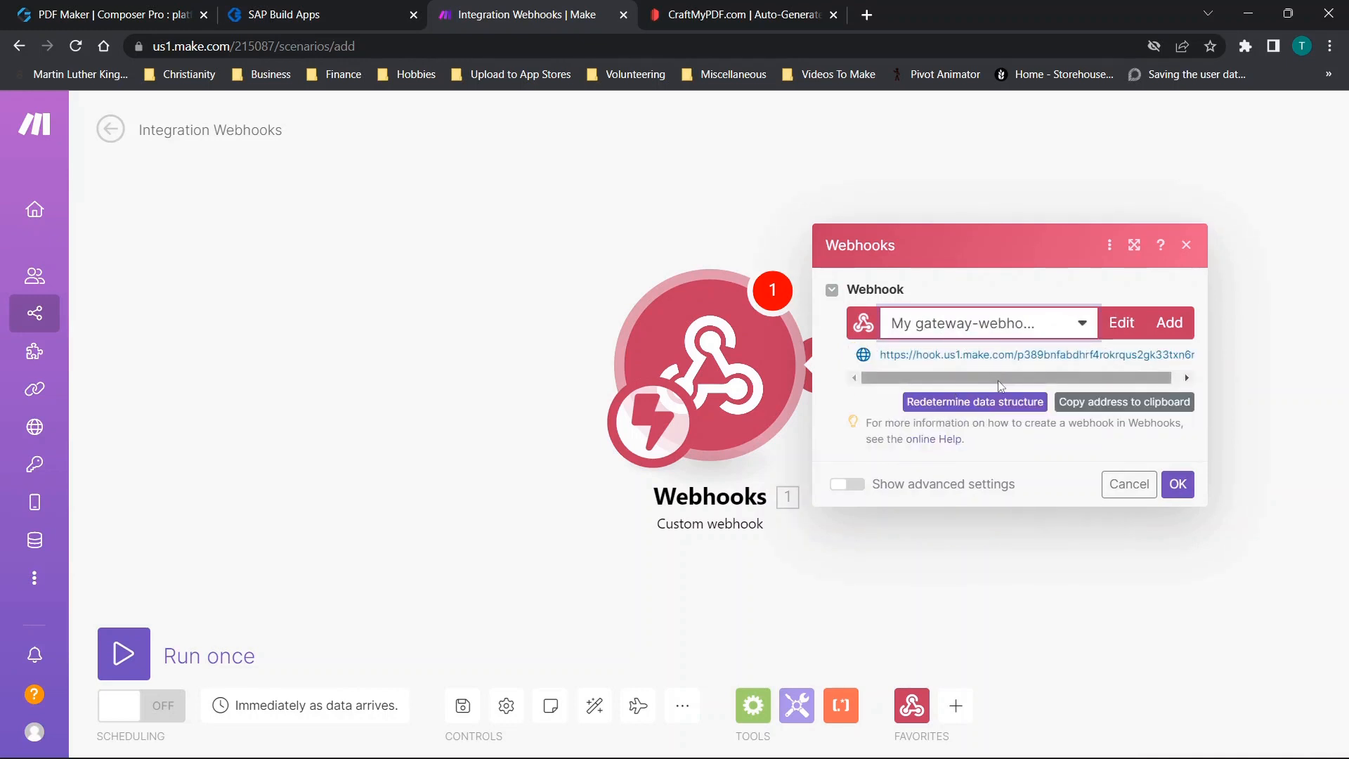
{"action": "left_click_drag", "start_coordinate": [1012, 385], "coordinate": [969, 378]}
{"action": "left_click_drag", "start_coordinate": [930, 384], "coordinate": [1038, 379]}
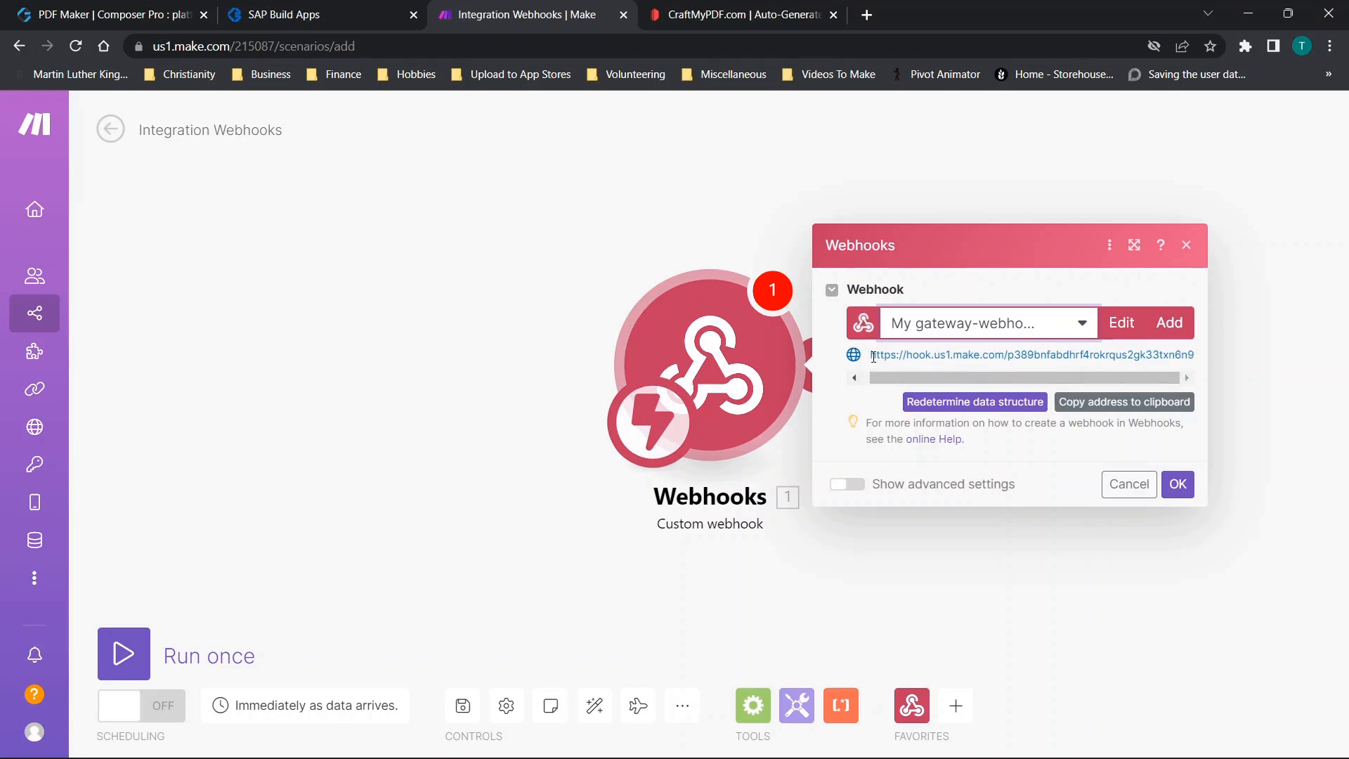
{"action": "left_click", "coordinate": [1088, 407]}
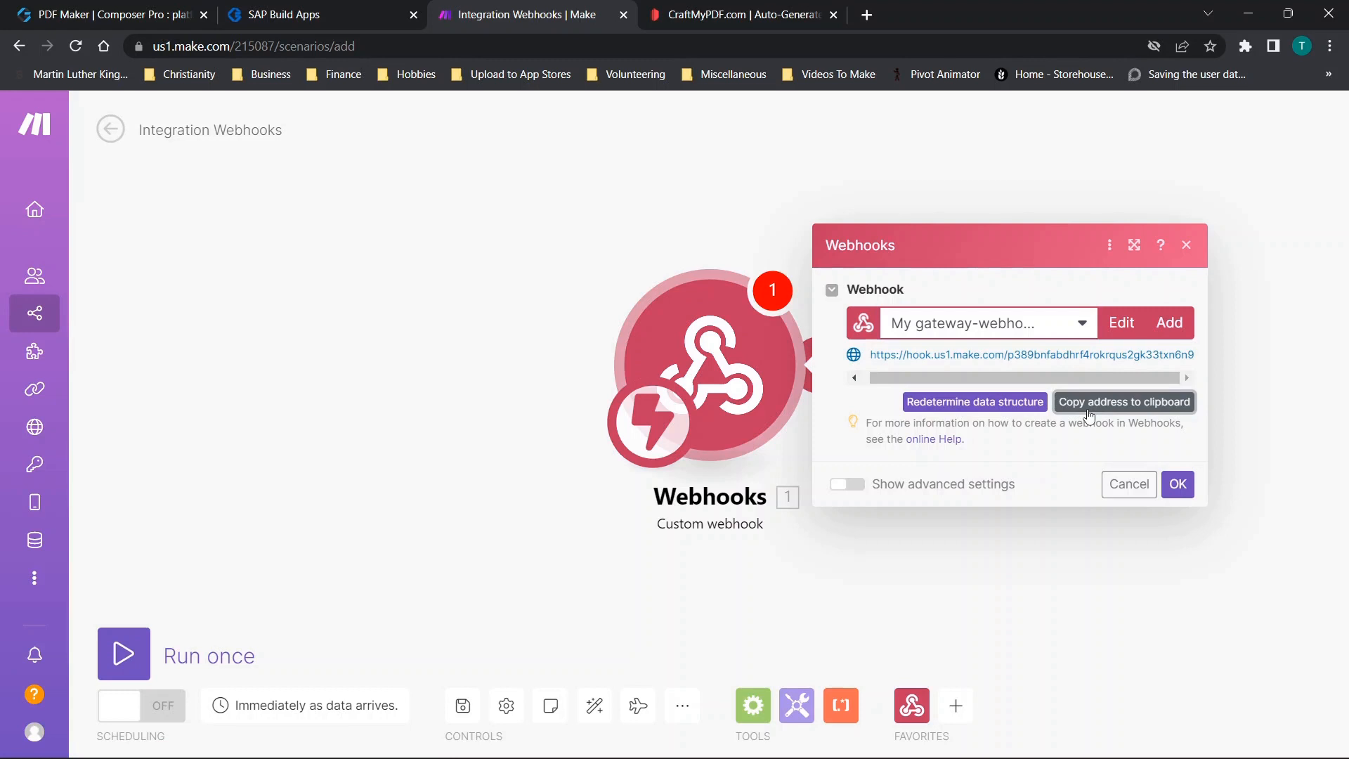
Switch to the PDF Maker app in AppGyver and replace the HTTP request node's URL with the copied webhook address
{"action": "left_click", "coordinate": [118, 7]}
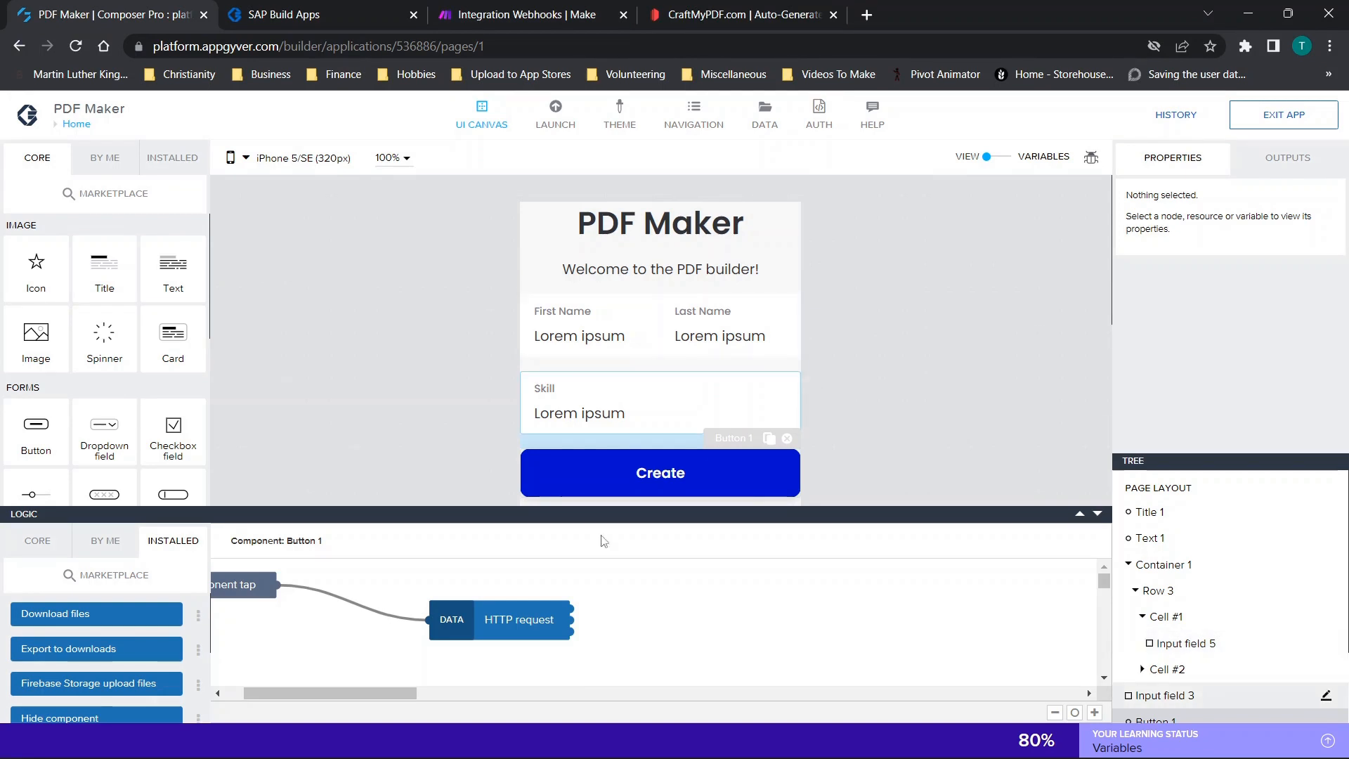
{"action": "left_click", "coordinate": [480, 627]}
{"action": "scroll", "coordinate": [569, 422], "scroll_direction": "down", "scroll_amount": 2}
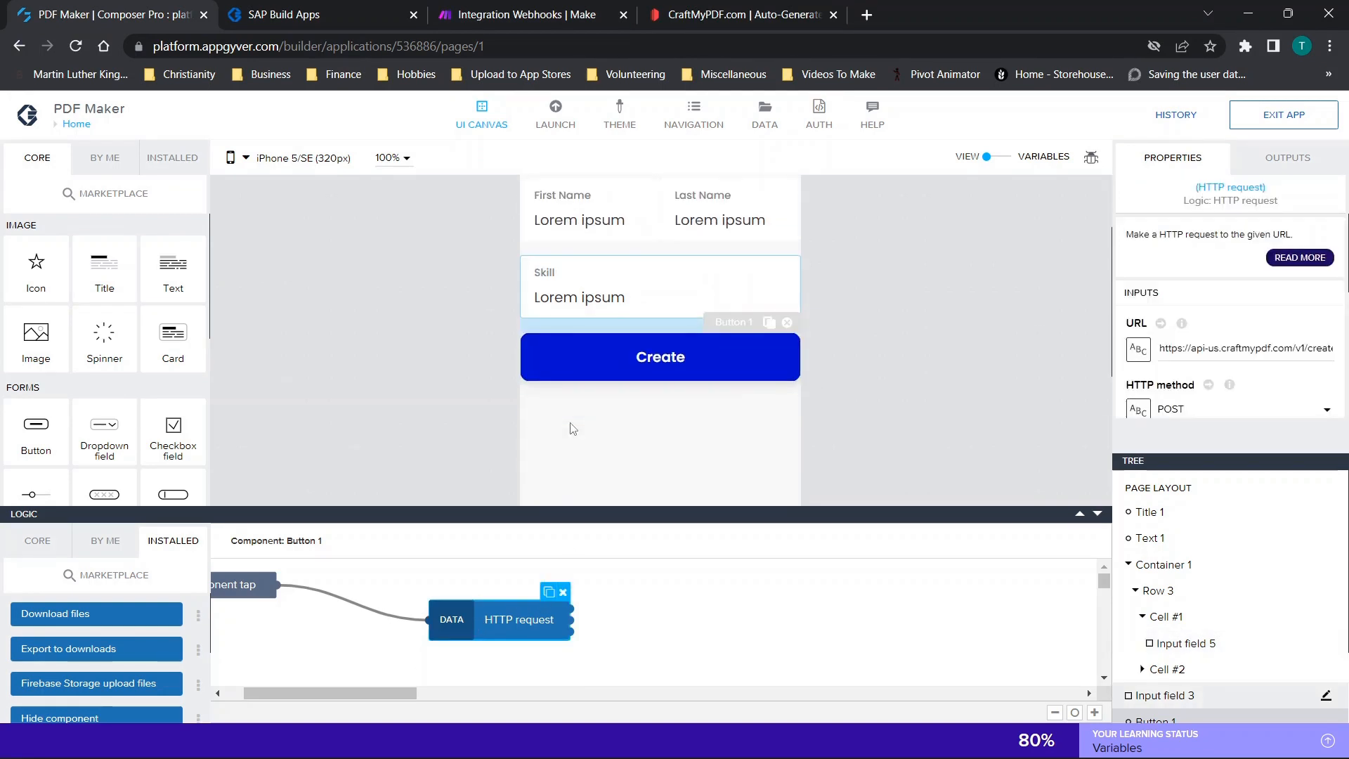
{"action": "left_click", "coordinate": [631, 361]}
{"action": "left_click", "coordinate": [505, 618]}
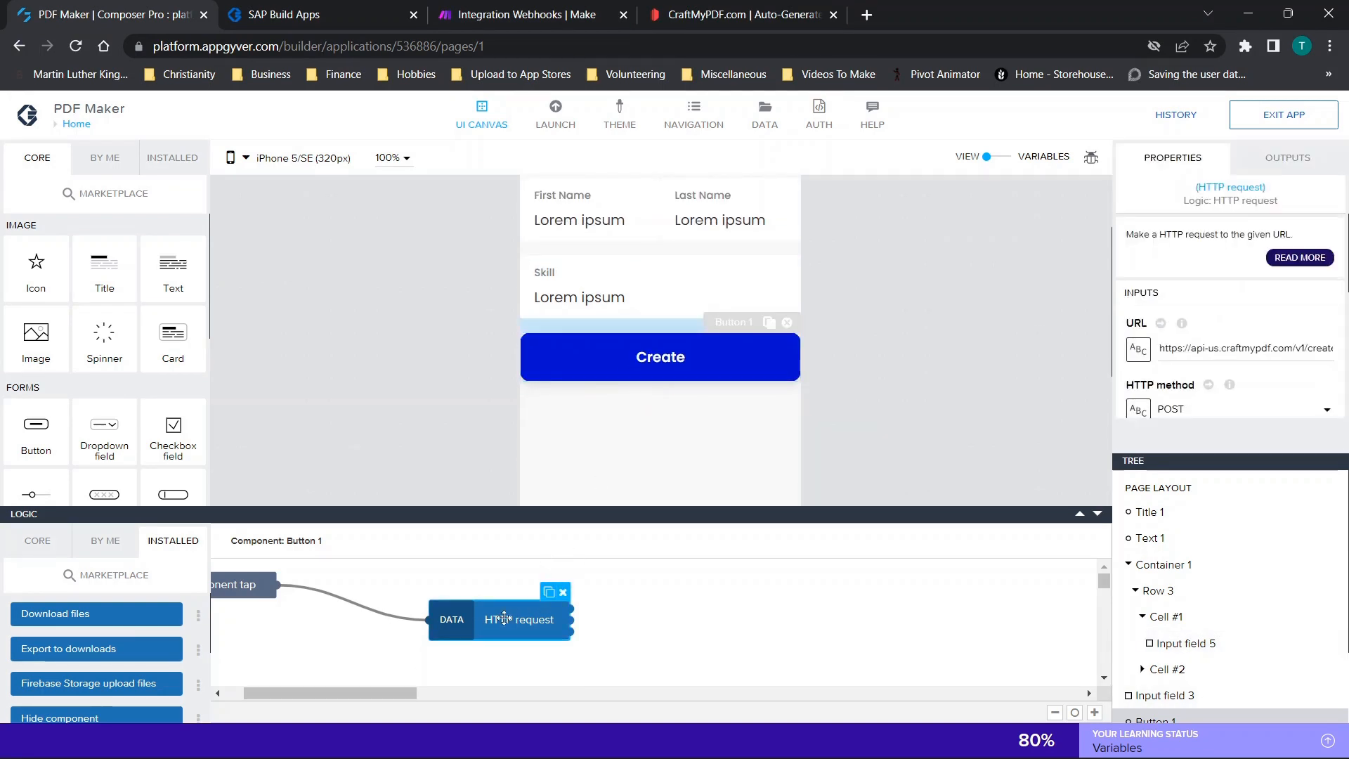
{"action": "triple_click", "coordinate": [1225, 348]}
{"action": "key", "text": "BackSpace"}
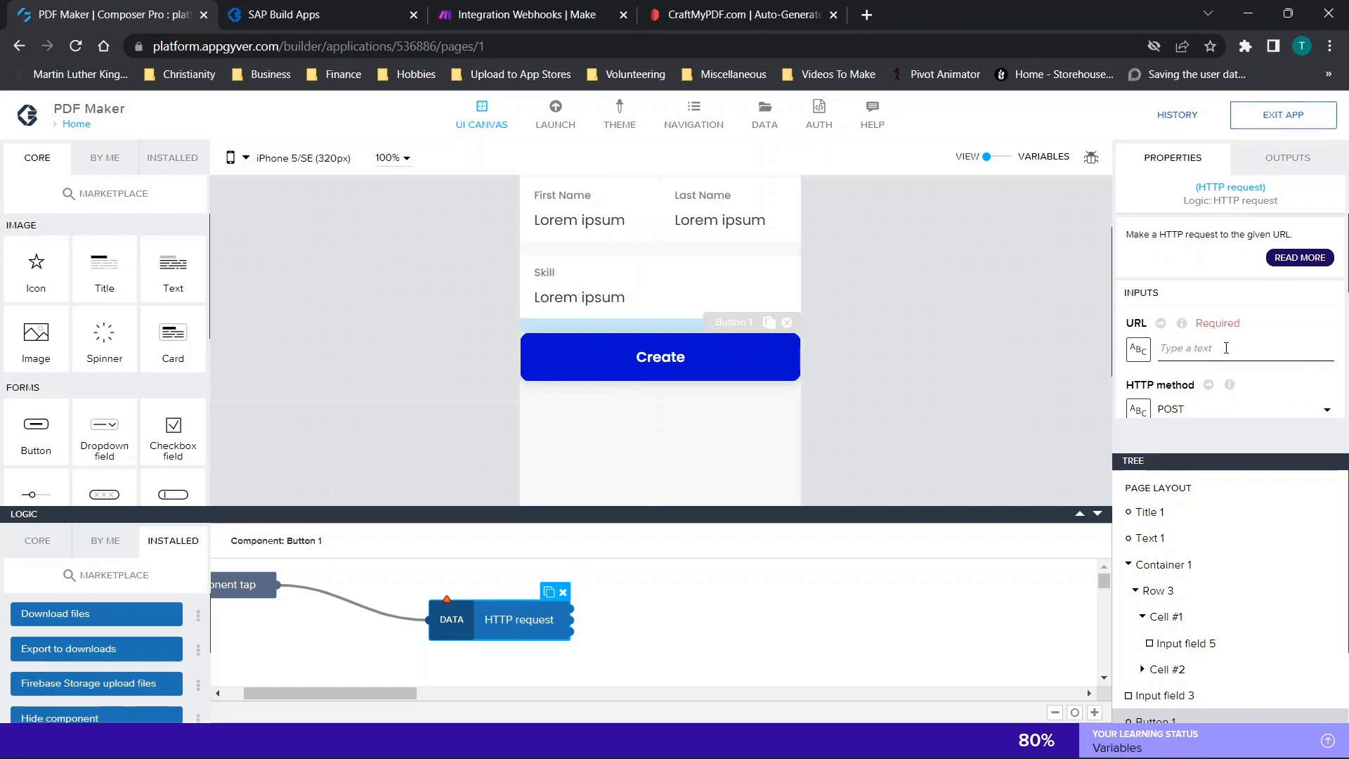
{"action": "key", "text": "ctrl+v"}
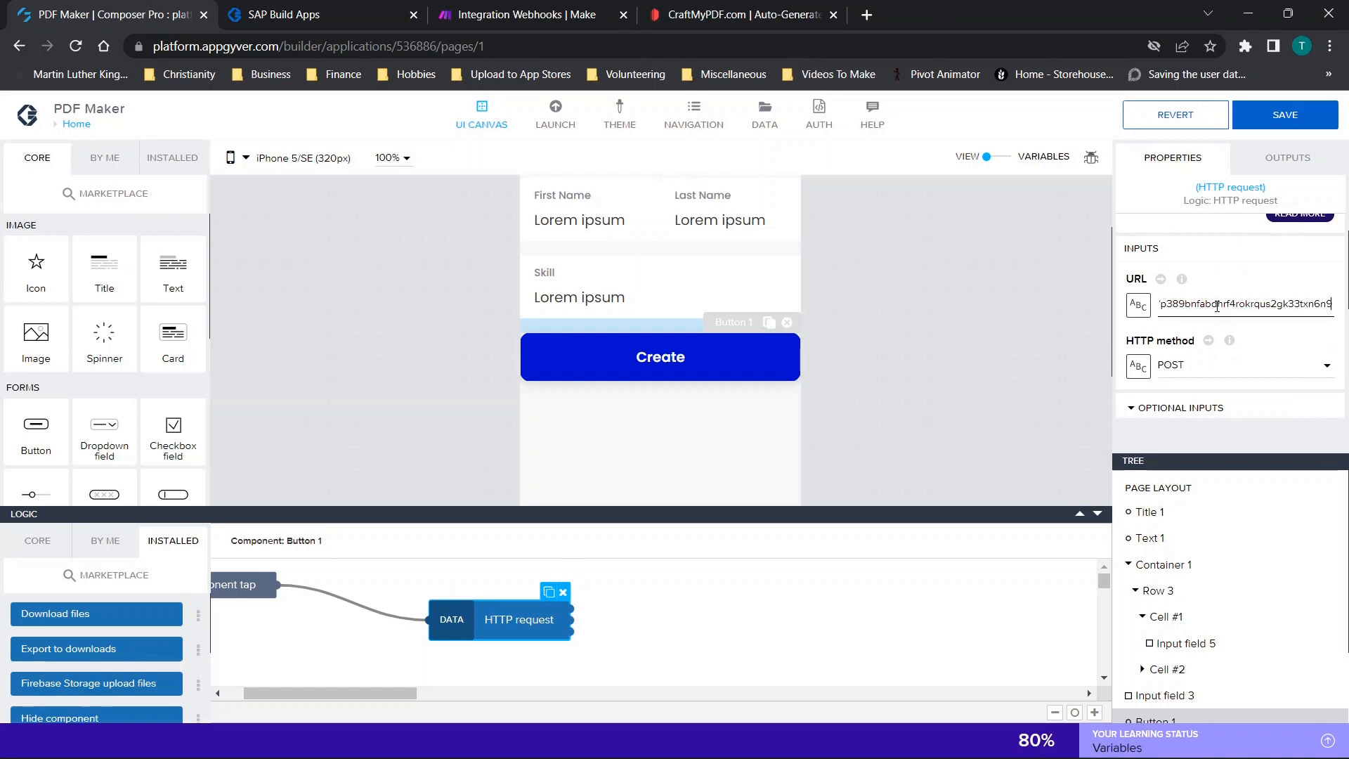
Open the HTTP request's request body binding and clear its whole formula
{"action": "scroll", "coordinate": [1203, 308], "scroll_direction": "down", "scroll_amount": 1}
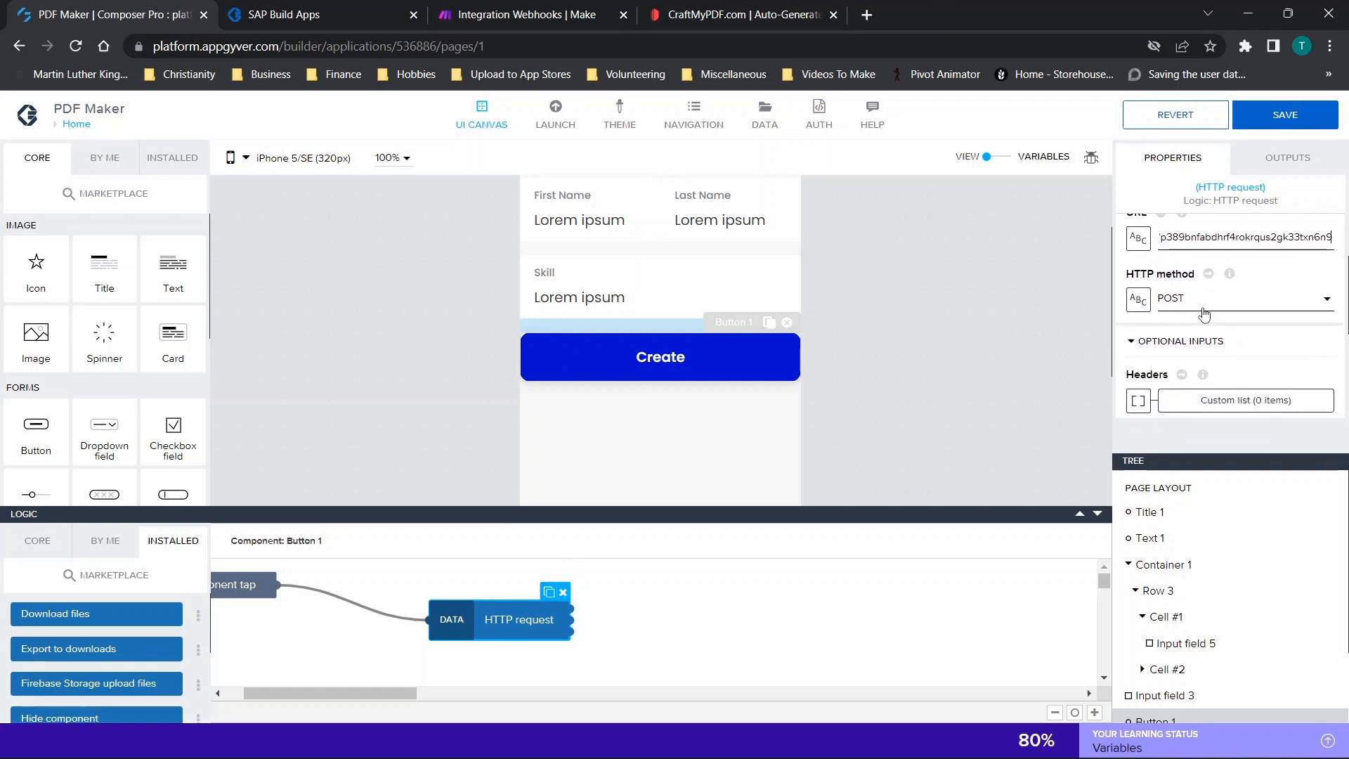
{"action": "scroll", "coordinate": [1177, 302], "scroll_direction": "down", "scroll_amount": 1}
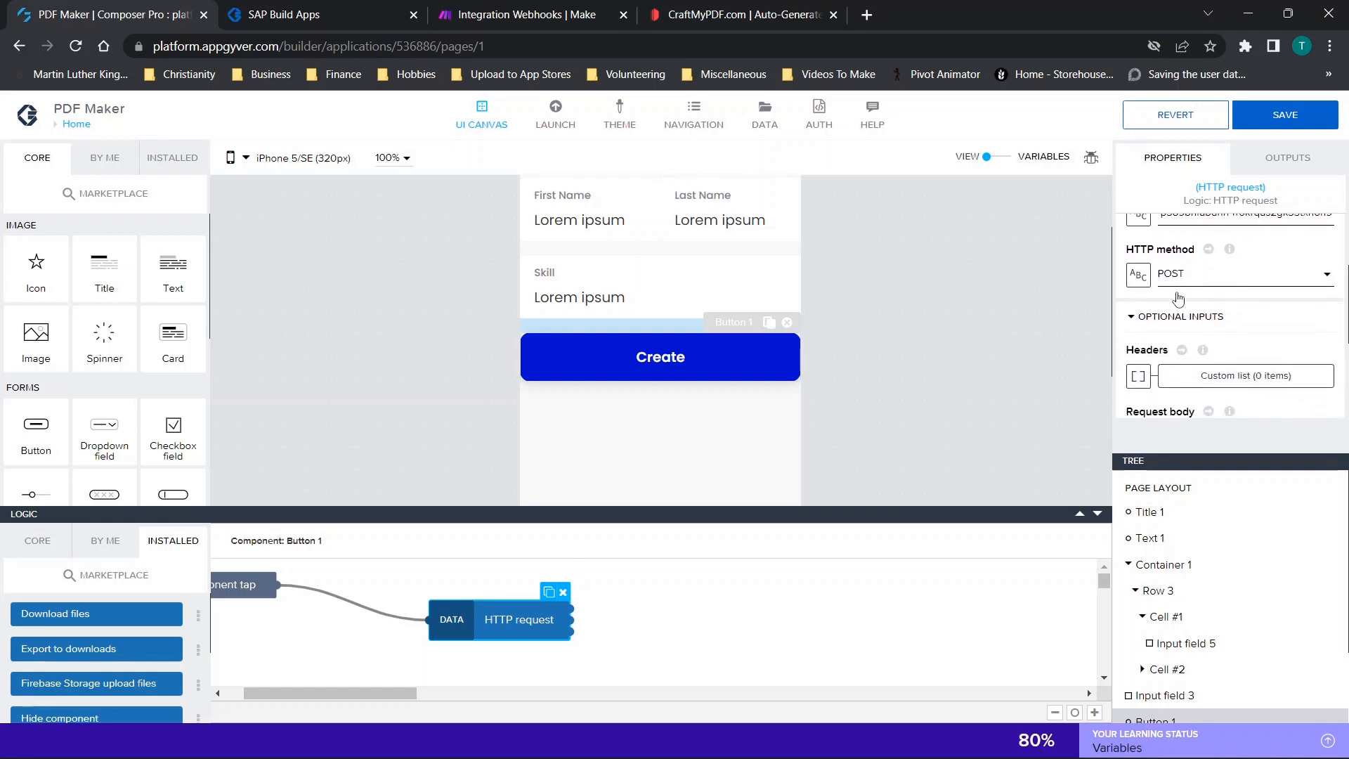
{"action": "scroll", "coordinate": [1256, 327], "scroll_direction": "down", "scroll_amount": 1}
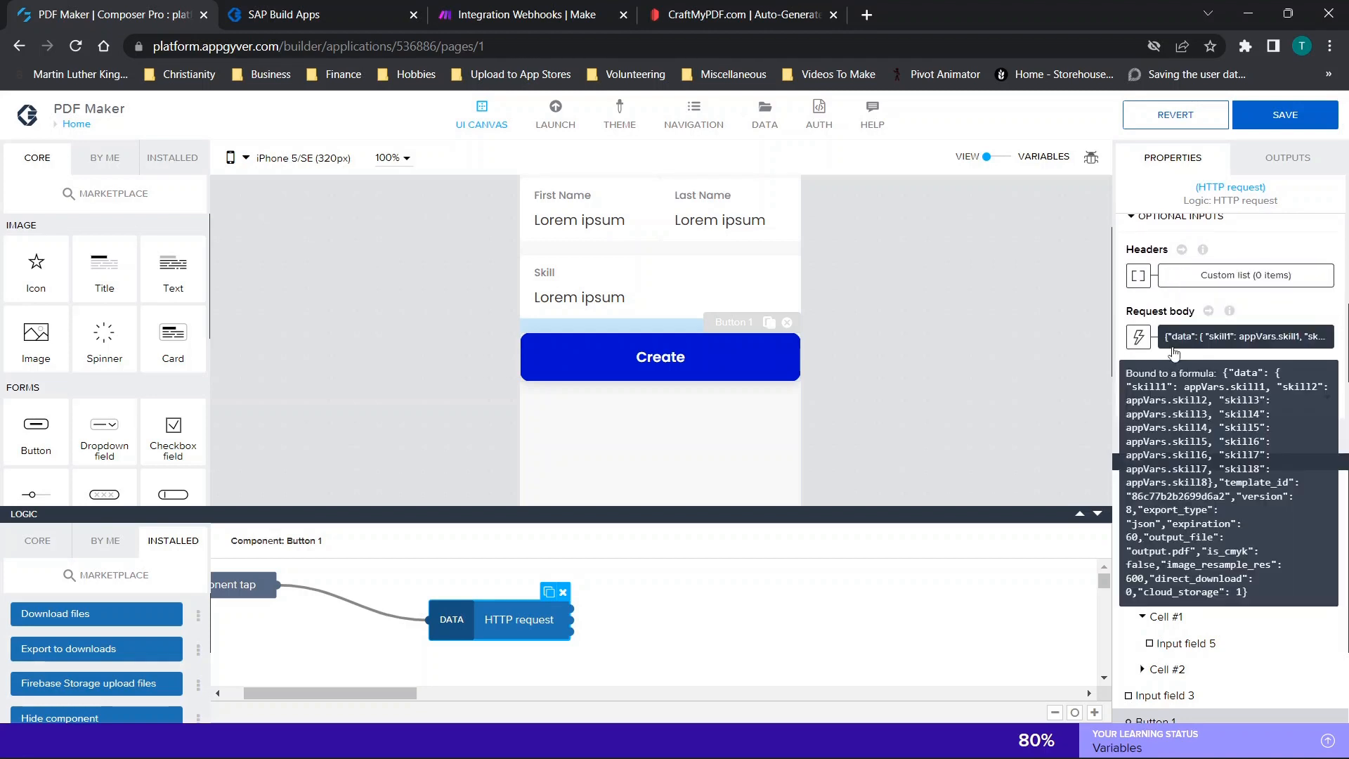
{"action": "left_click", "coordinate": [1208, 340]}
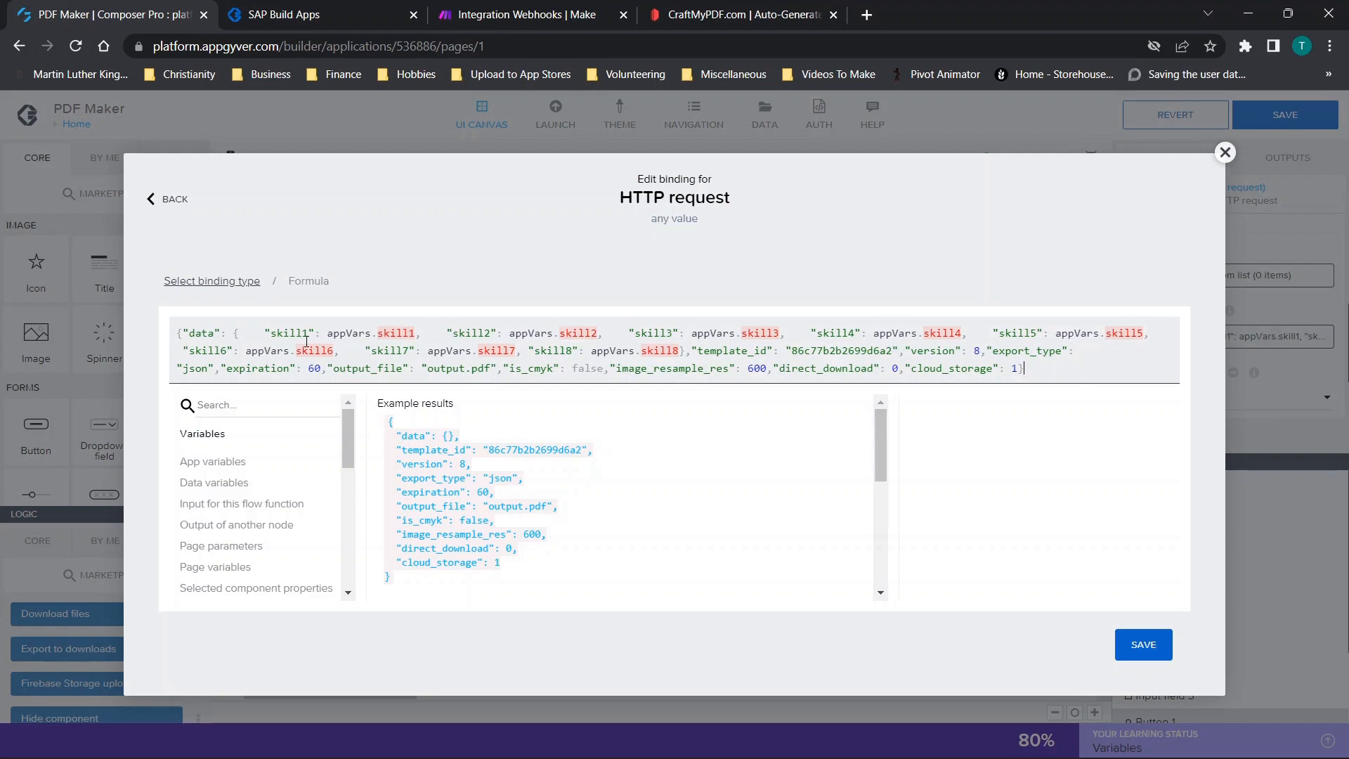
{"action": "left_click_drag", "start_coordinate": [264, 329], "coordinate": [251, 329]}
{"action": "left_click", "coordinate": [246, 330]}
{"action": "key", "text": "ctrl+a"}
{"action": "key", "text": "BackSpace"}
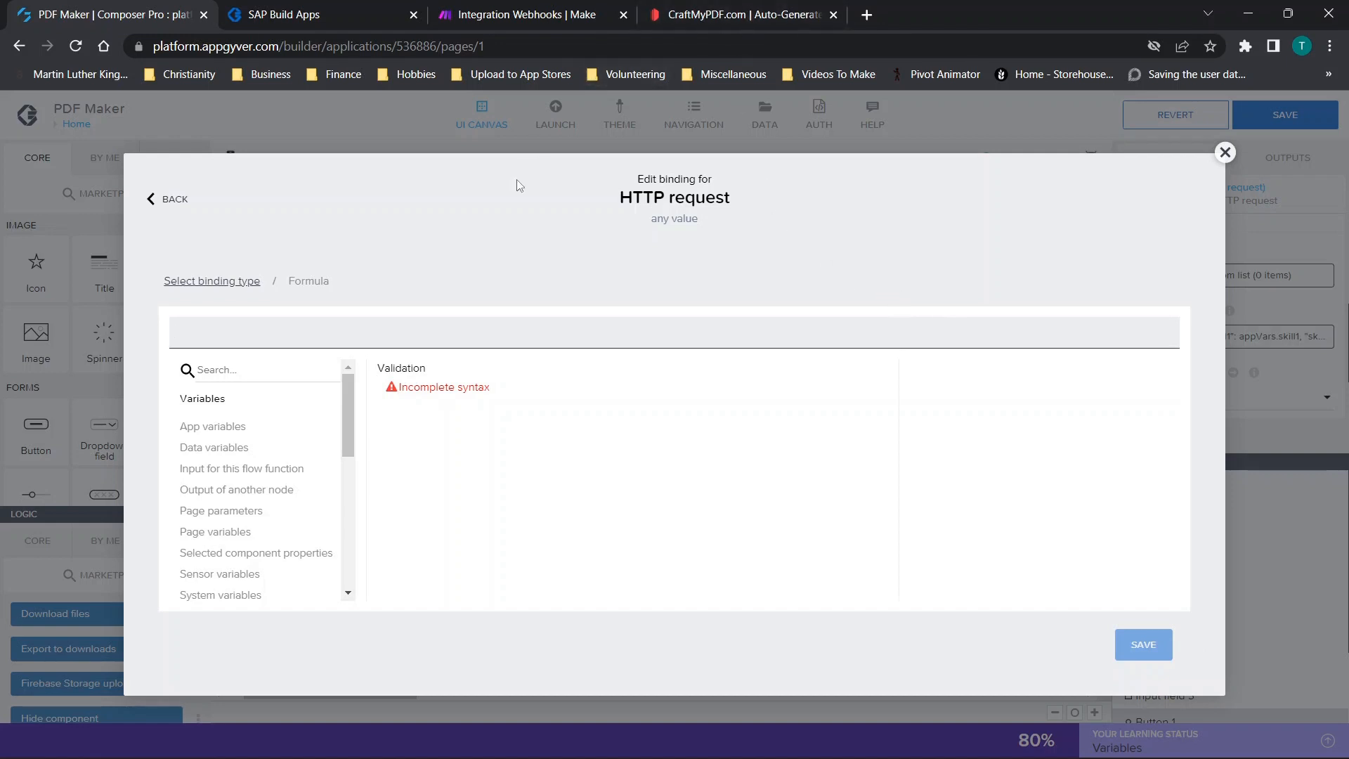
Switch to CraftMyPDF and start a new PDF template named "123"
{"action": "left_click", "coordinate": [703, 8]}
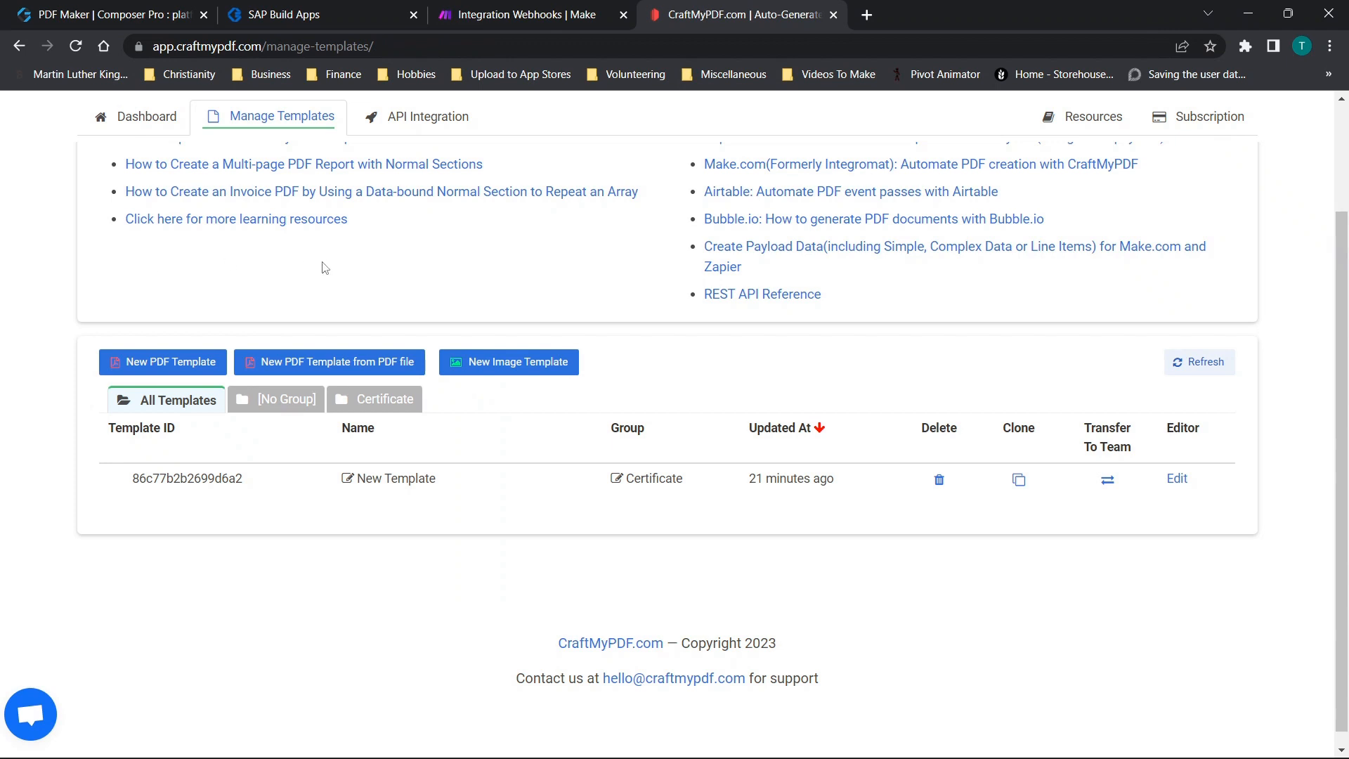
{"action": "scroll", "coordinate": [328, 267], "scroll_direction": "up", "scroll_amount": 3}
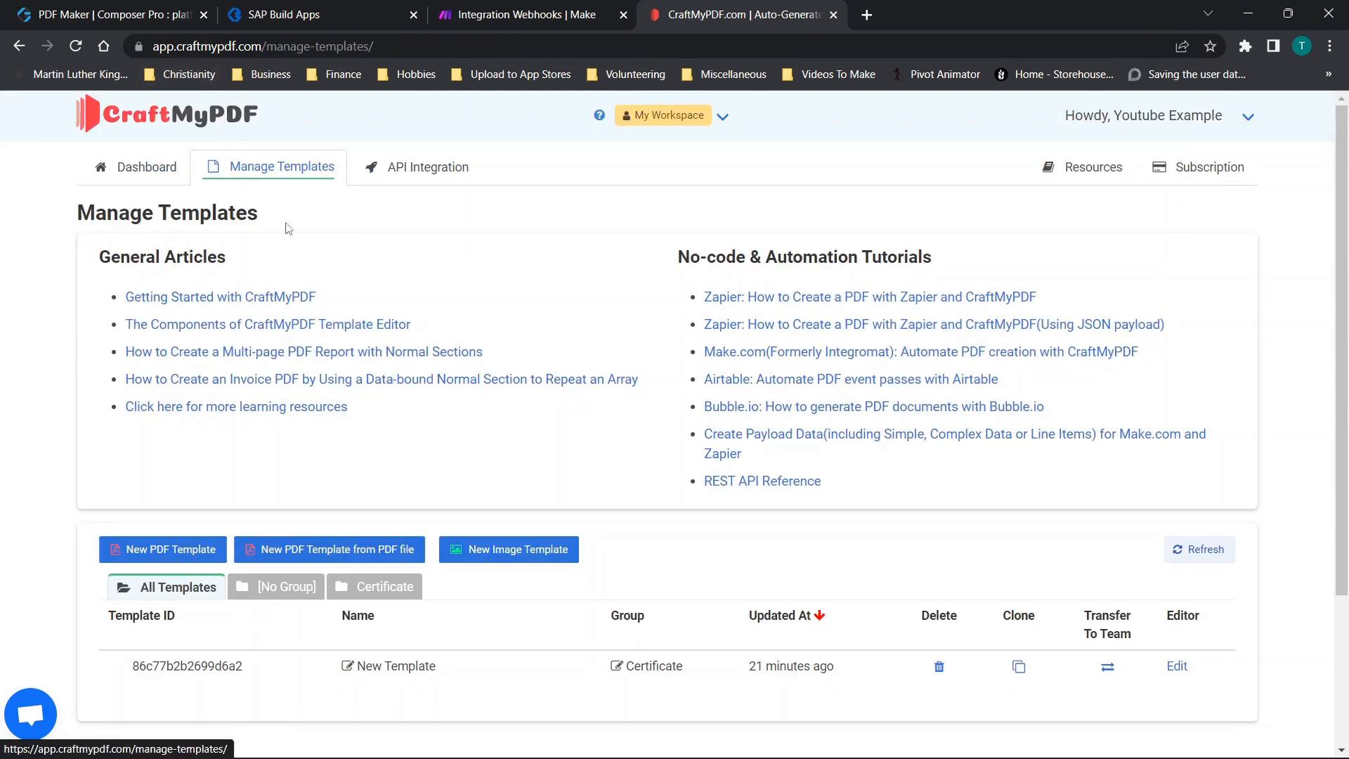
{"action": "left_click", "coordinate": [169, 551]}
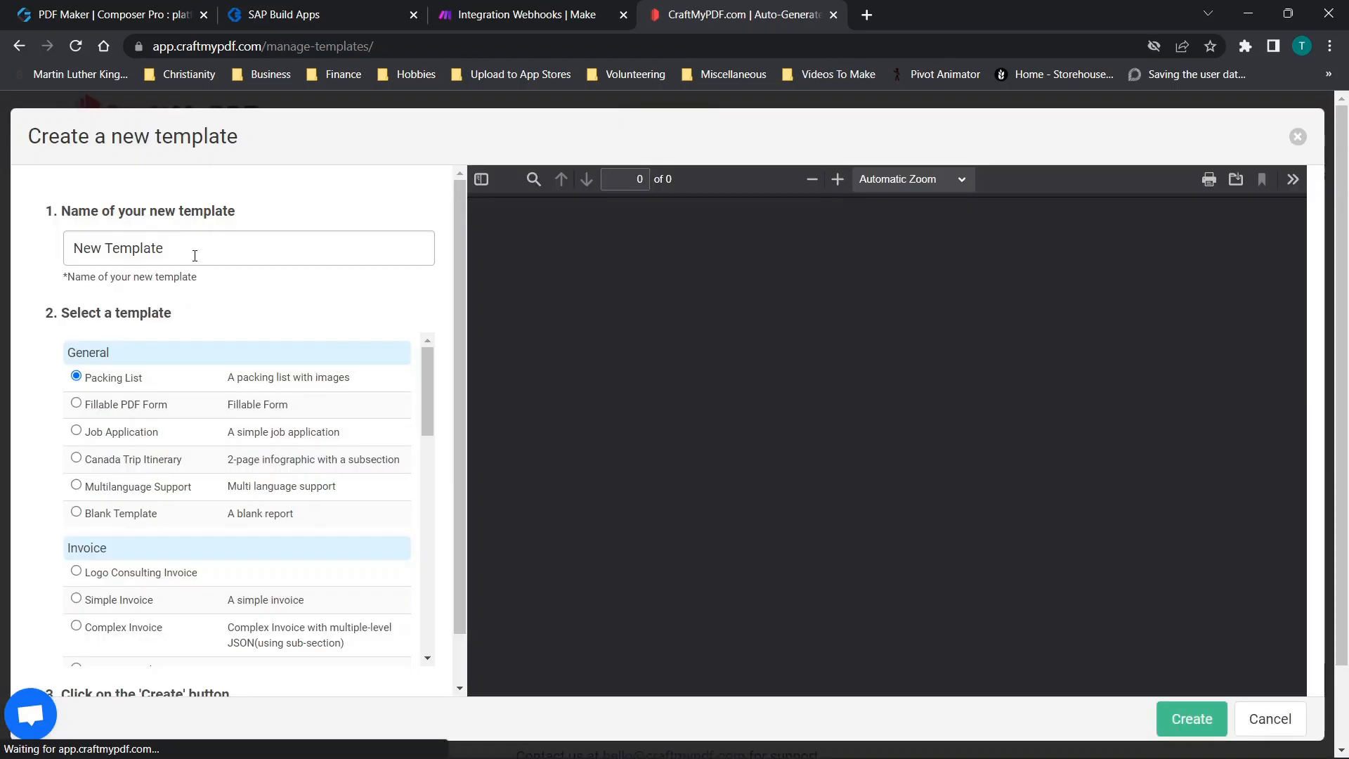
{"action": "left_click", "coordinate": [177, 258]}
{"action": "key", "text": "ctrl+a"}
{"action": "type", "text": "123"}
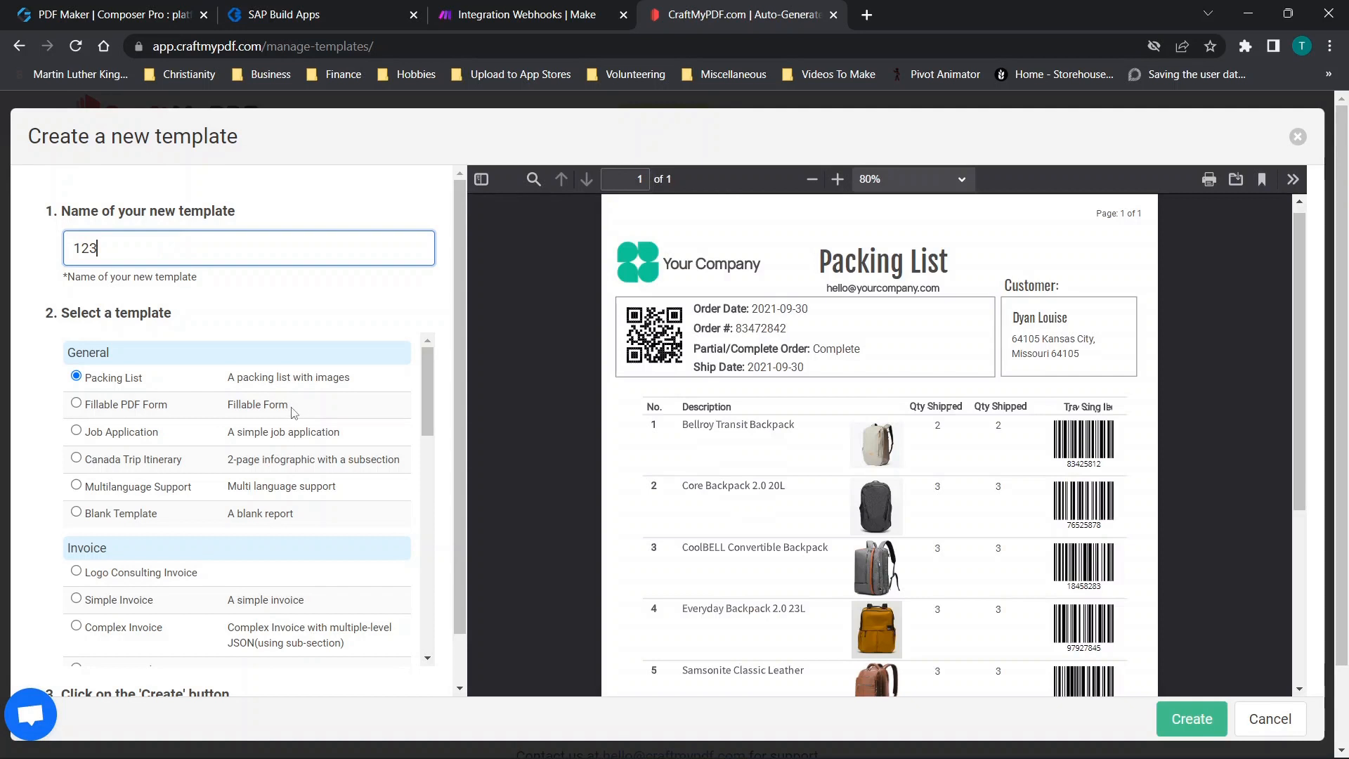
Preview the Complex Invoice sample, then base the new template on Certificate 1 and create it
{"action": "scroll", "coordinate": [301, 414], "scroll_direction": "down", "scroll_amount": 3}
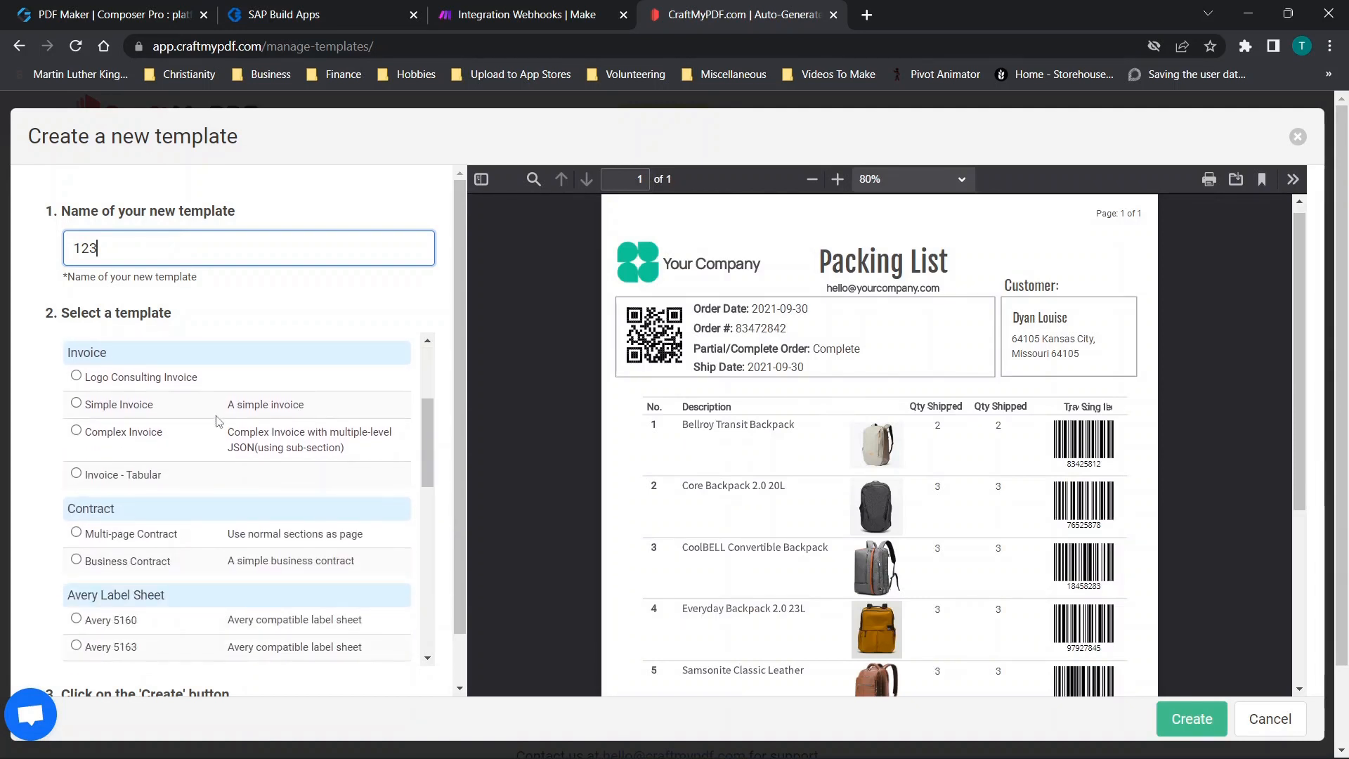
{"action": "left_click", "coordinate": [123, 431]}
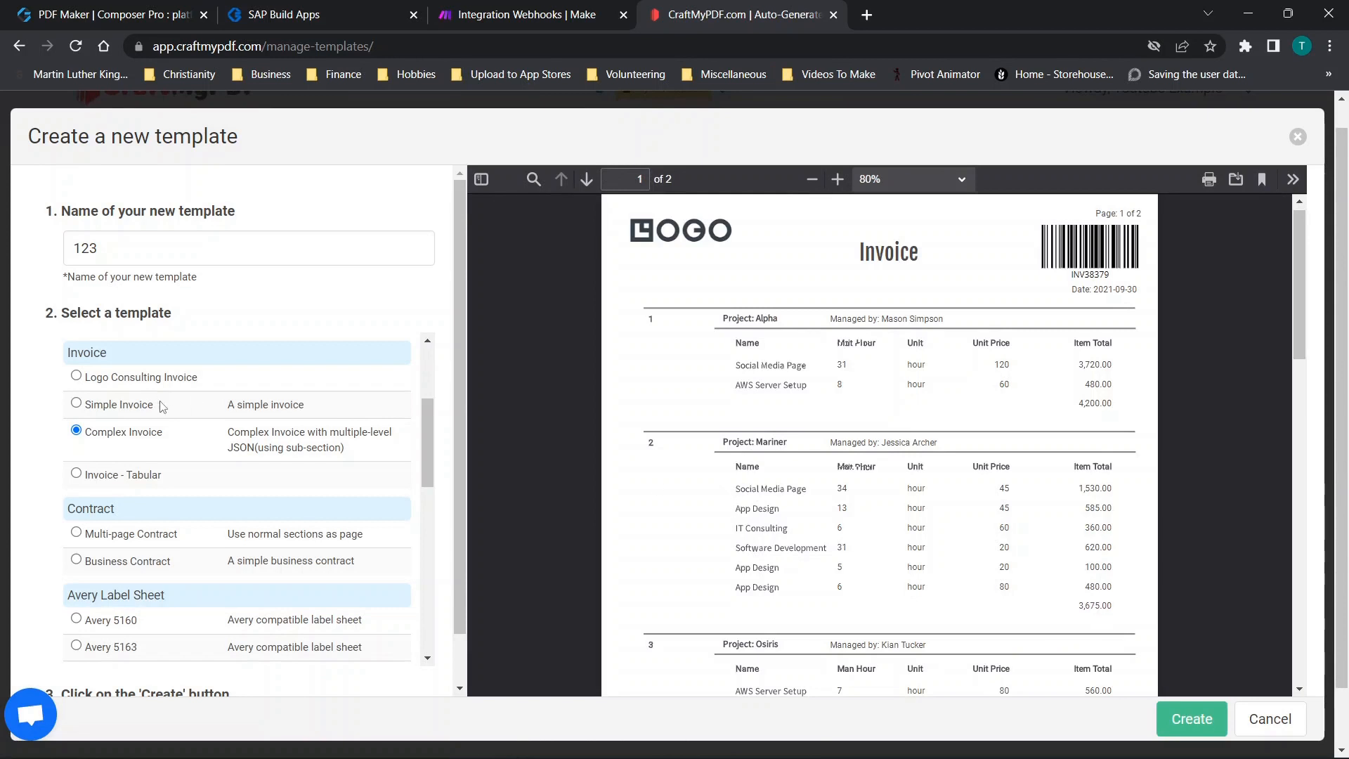
{"action": "scroll", "coordinate": [162, 406], "scroll_direction": "down", "scroll_amount": 5}
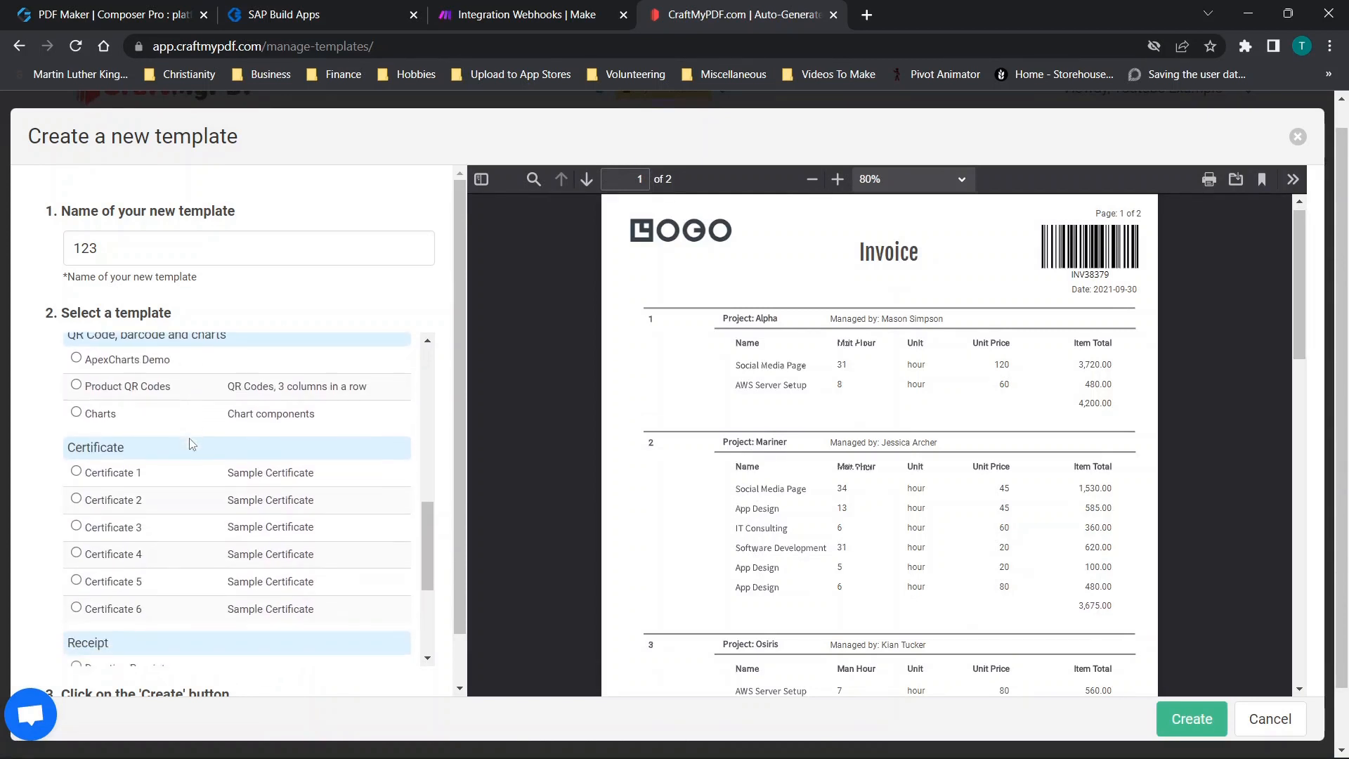
{"action": "scroll", "coordinate": [191, 444], "scroll_direction": "down", "scroll_amount": 1}
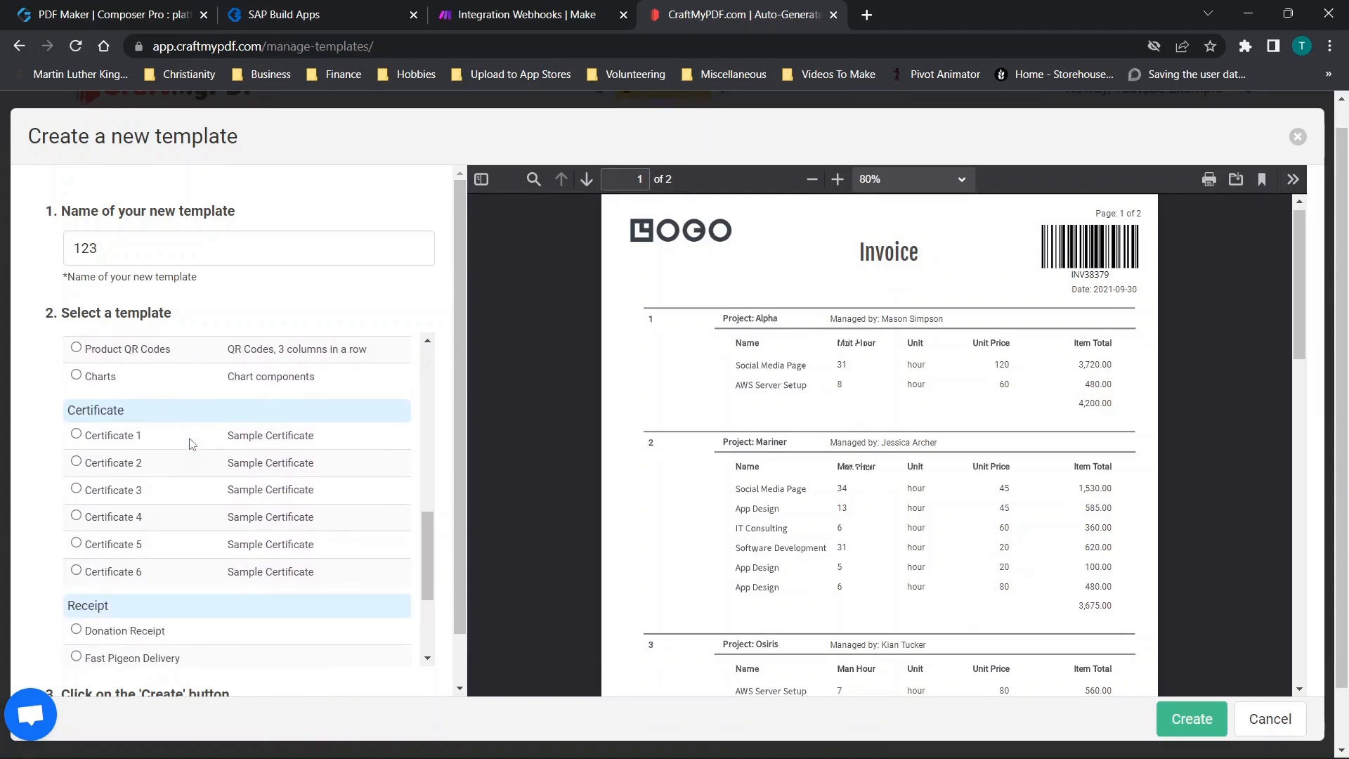
{"action": "left_click", "coordinate": [127, 437]}
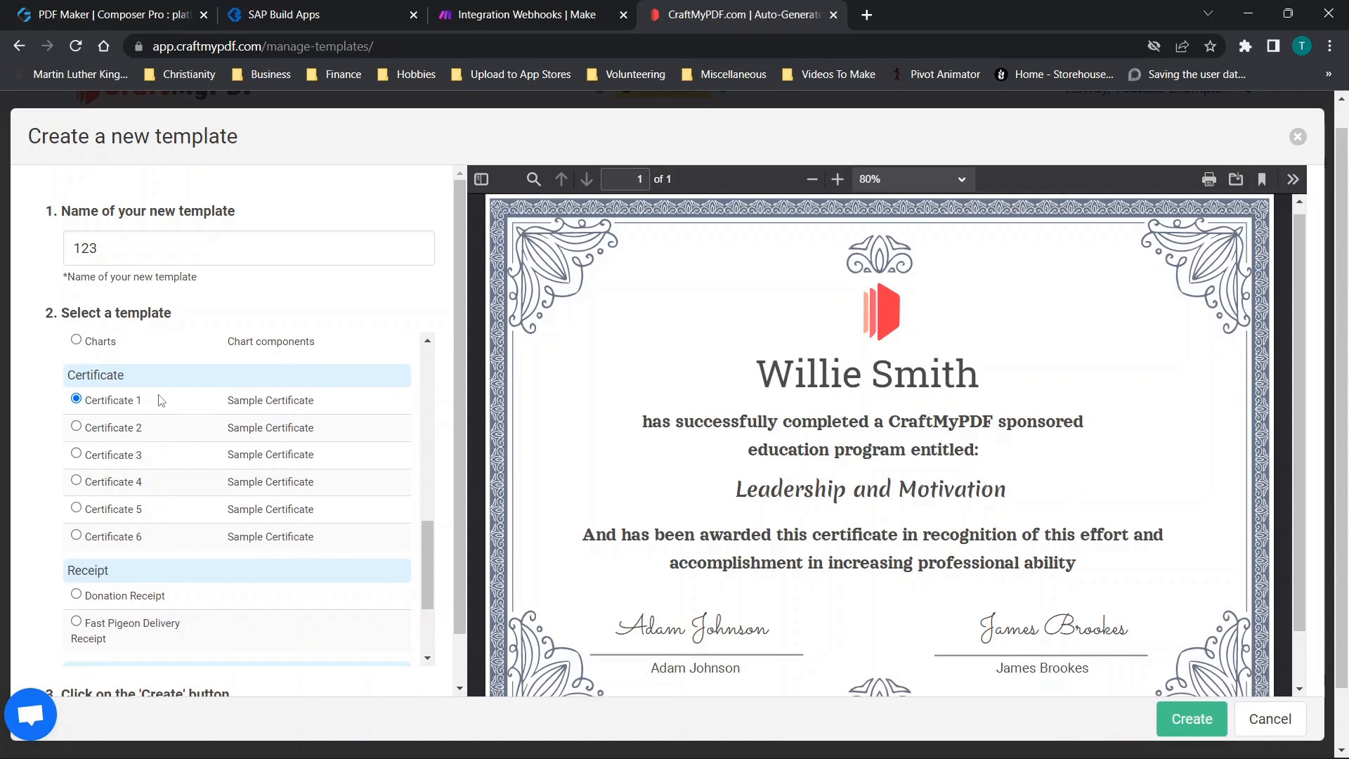
{"action": "scroll", "coordinate": [157, 394], "scroll_direction": "down", "scroll_amount": 2}
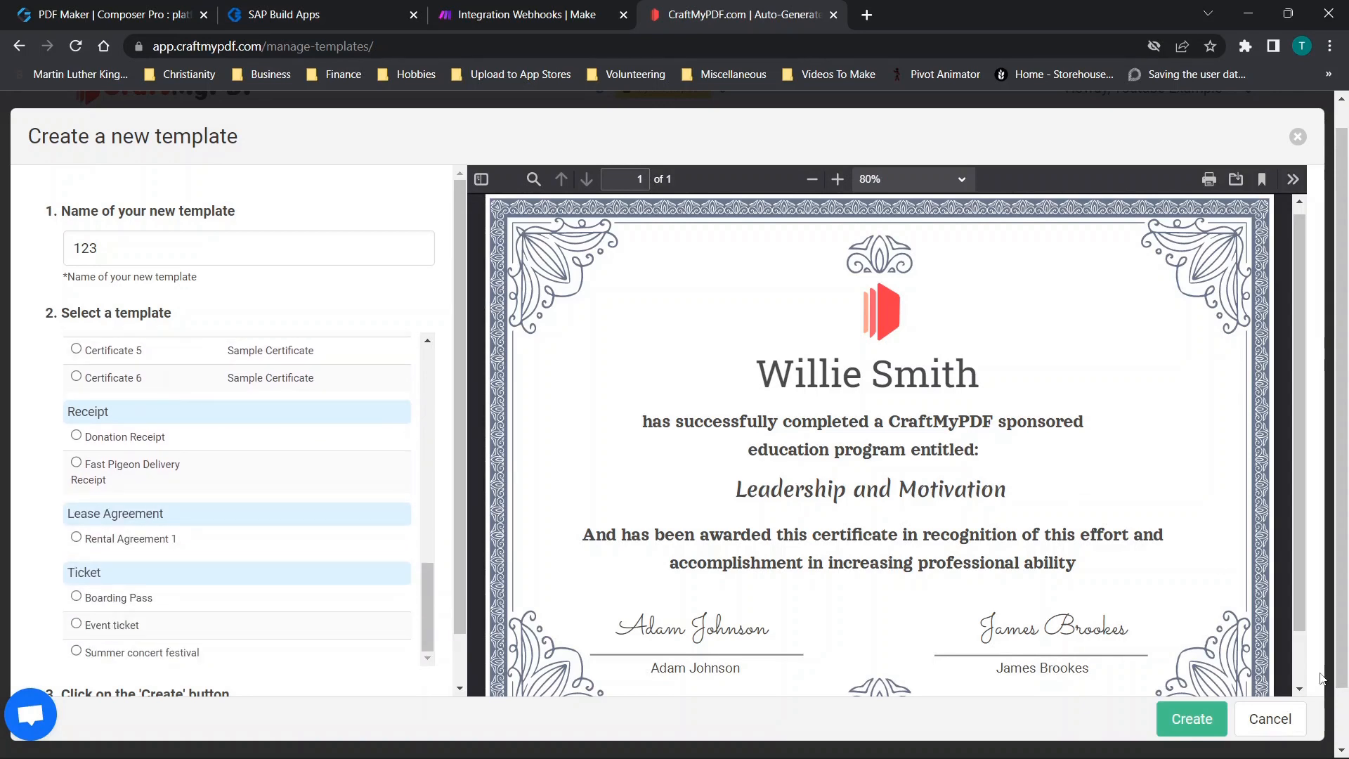
{"action": "left_click", "coordinate": [1185, 718]}
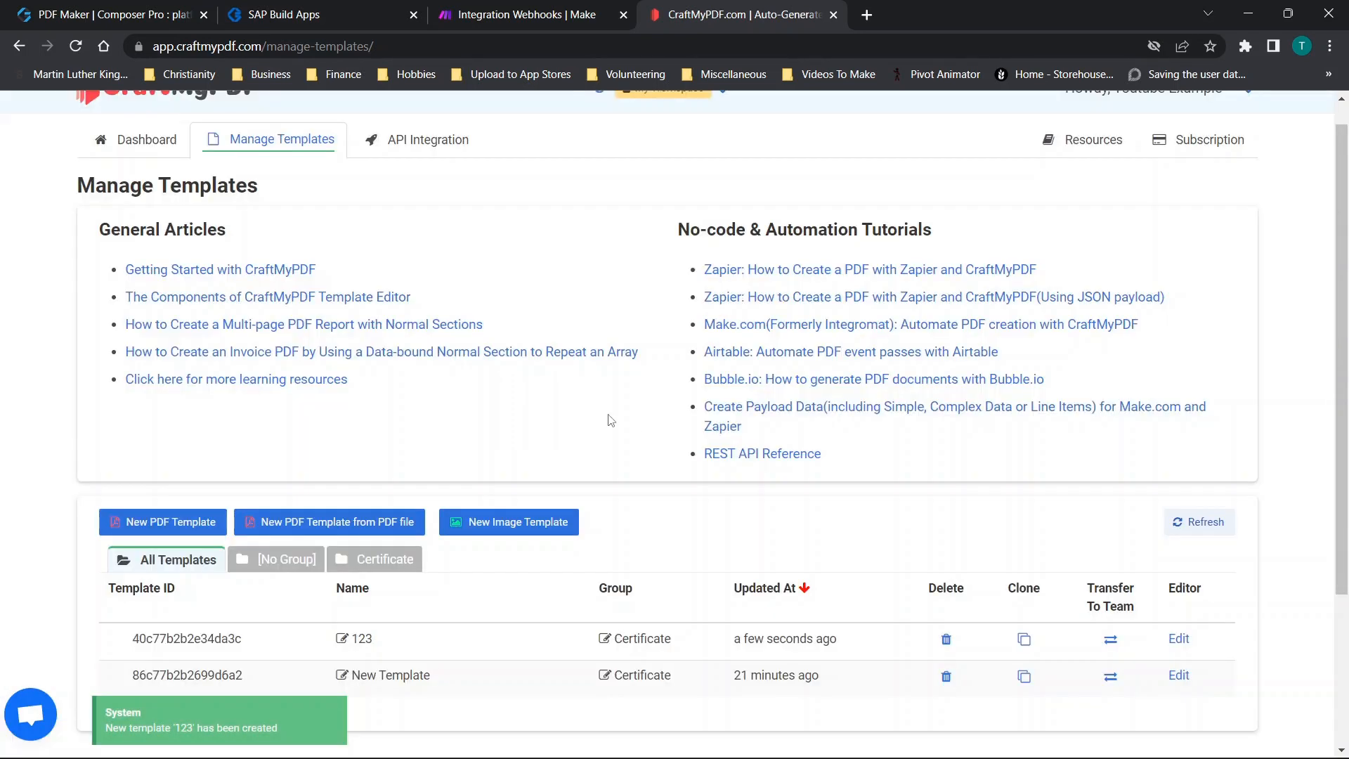
{"action": "scroll", "coordinate": [510, 480], "scroll_direction": "down", "scroll_amount": 3}
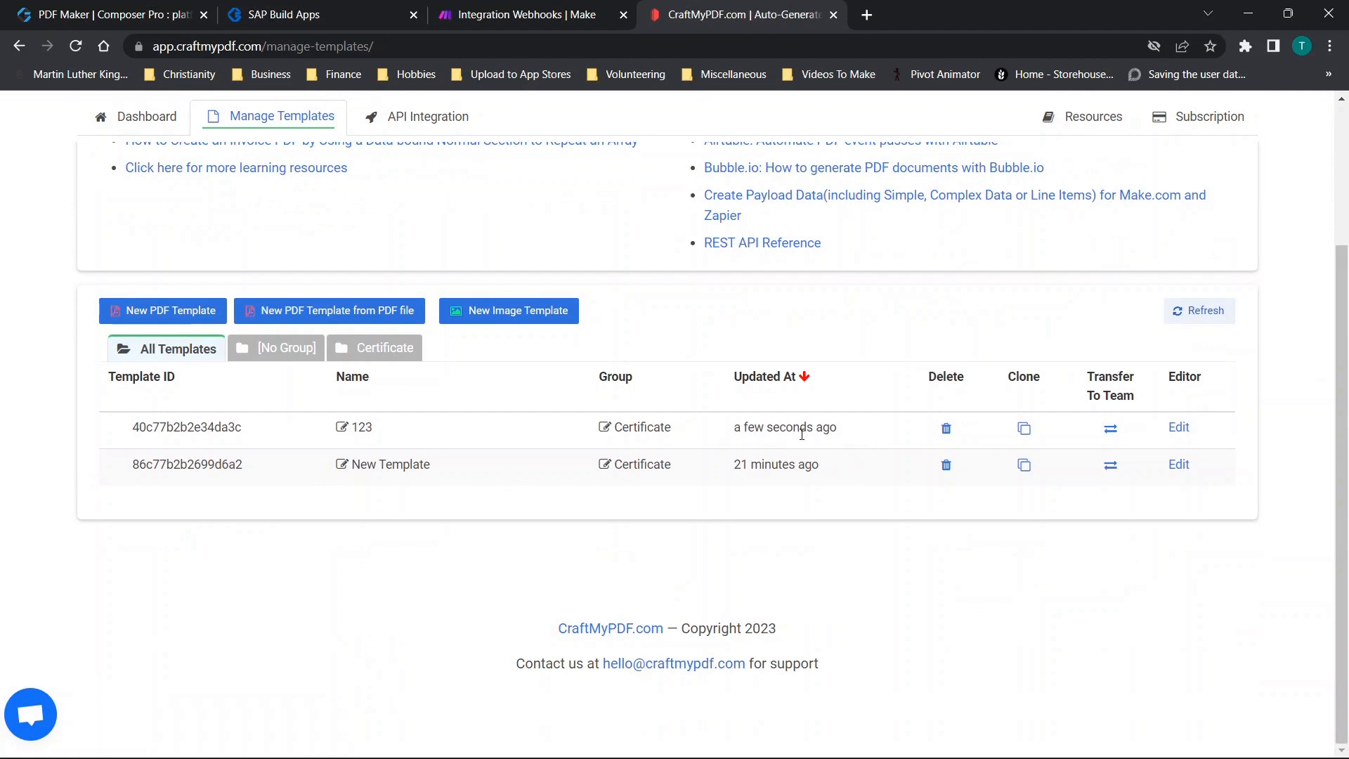
Open the "123" template for editing, close its layers list and look over the certificate's data placeholders
{"action": "left_click", "coordinate": [1179, 427]}
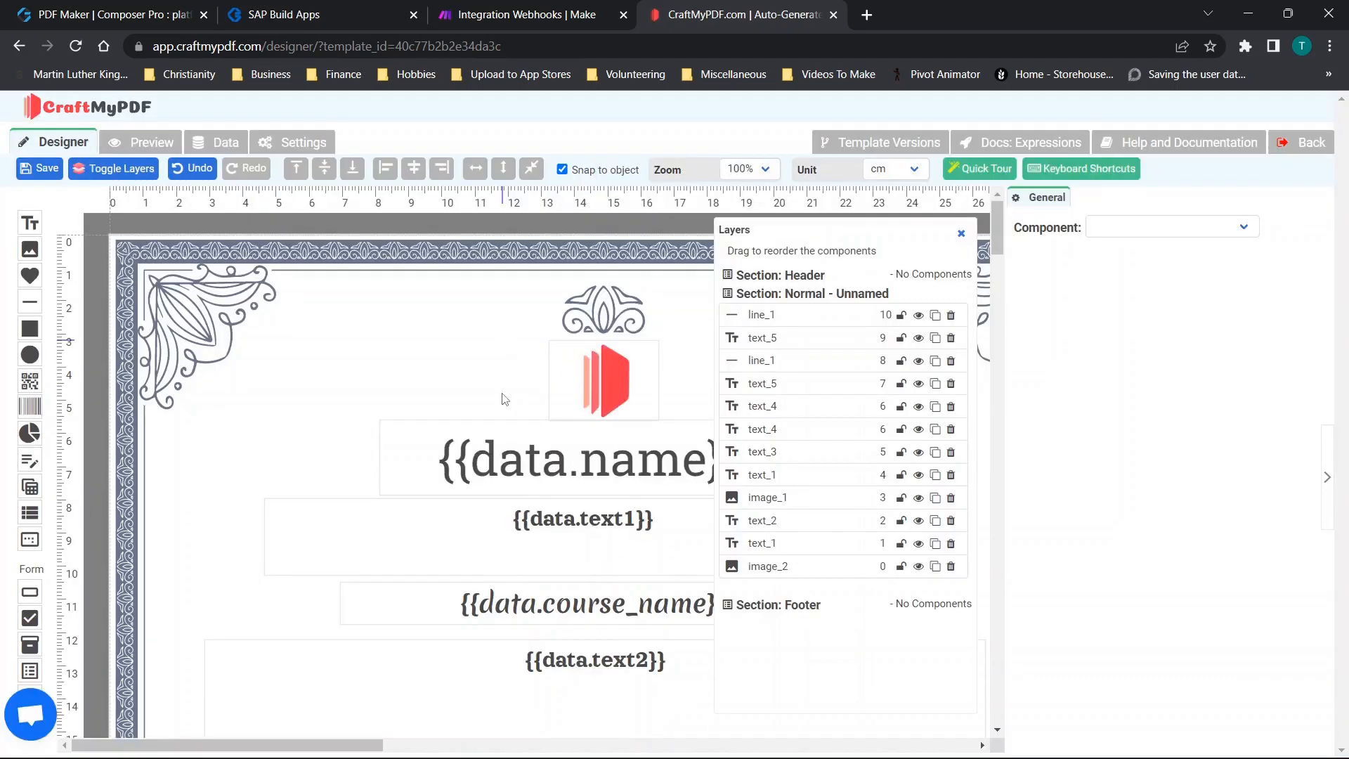
{"action": "scroll", "coordinate": [504, 399], "scroll_direction": "down", "scroll_amount": 5}
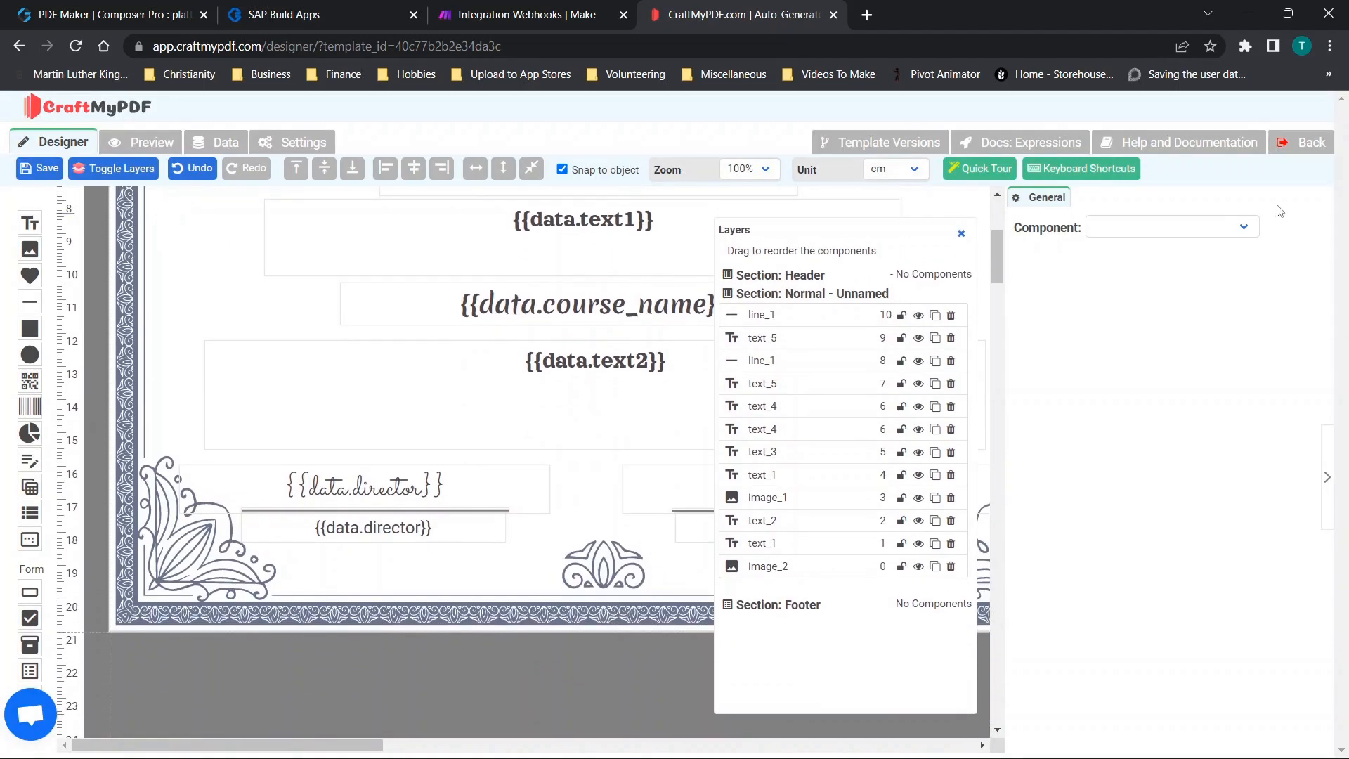
{"action": "scroll", "coordinate": [618, 428], "scroll_direction": "up", "scroll_amount": 3}
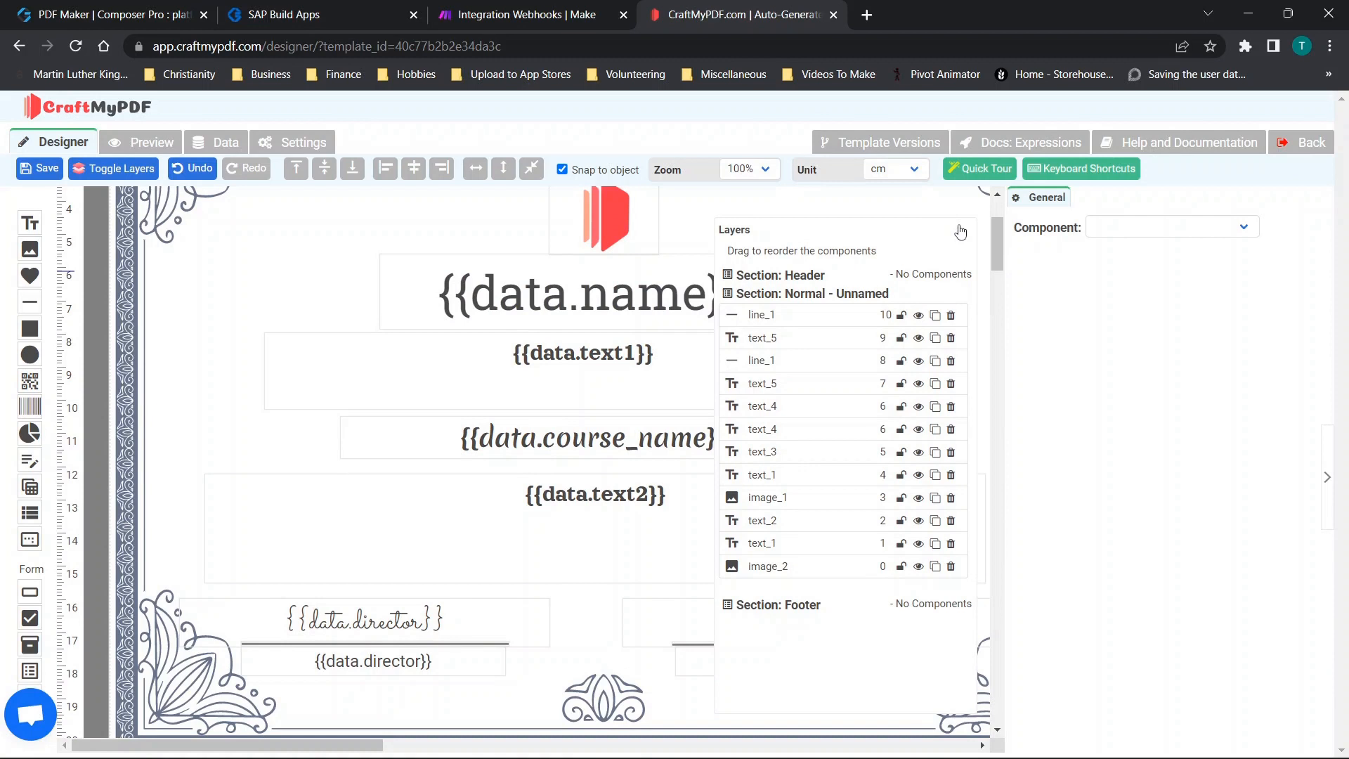
{"action": "left_click", "coordinate": [960, 231]}
{"action": "scroll", "coordinate": [517, 320], "scroll_direction": "up", "scroll_amount": 2}
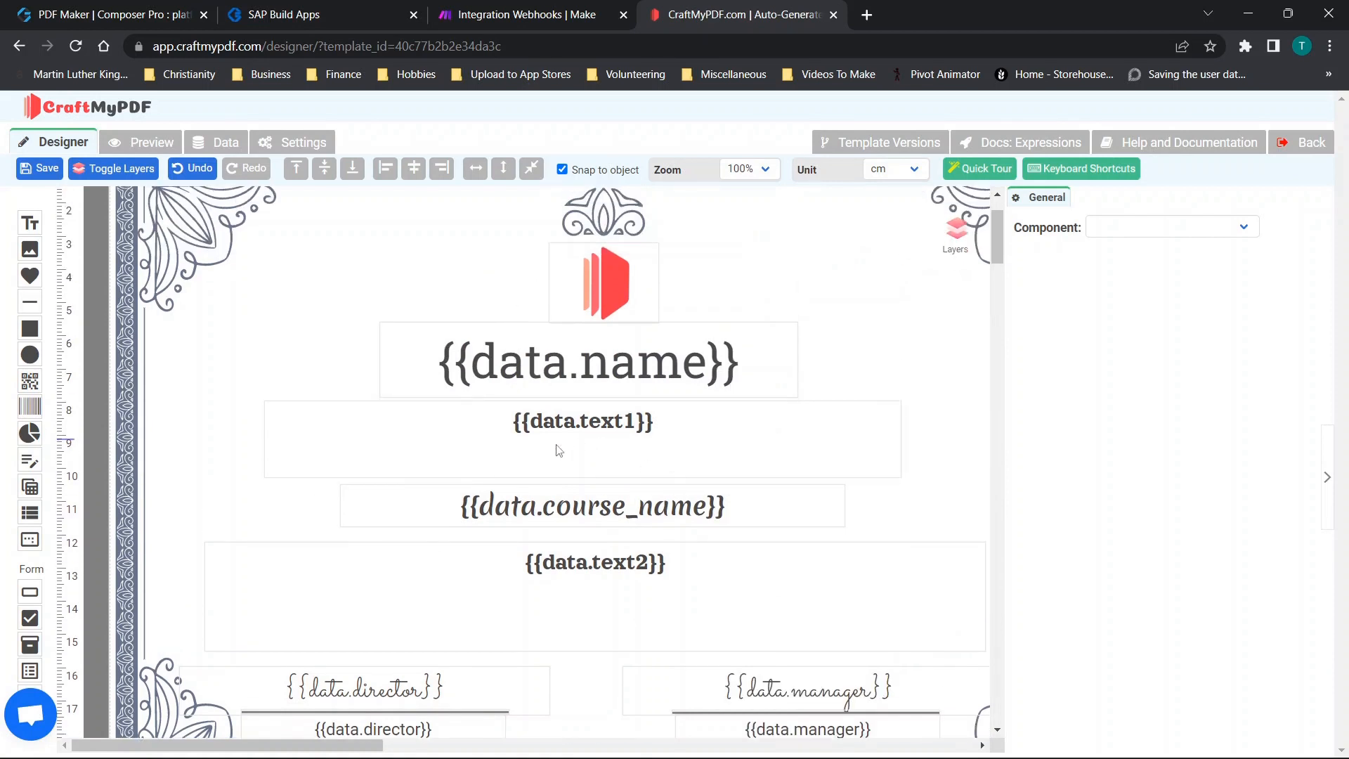
{"action": "scroll", "coordinate": [546, 441], "scroll_direction": "up", "scroll_amount": 1}
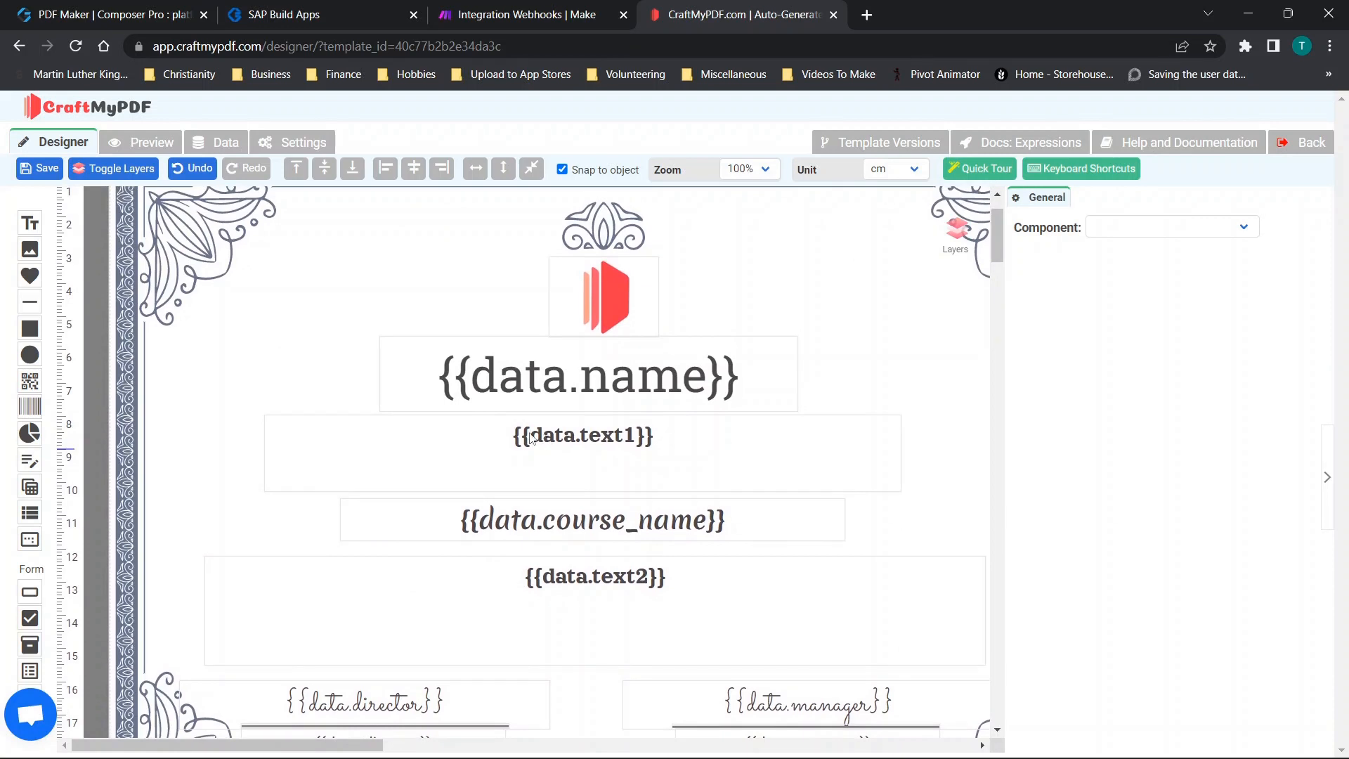
Examine the template's sample JSON data, then inspect the name and text1 placeholders on the certificate design
{"action": "left_click", "coordinate": [208, 147]}
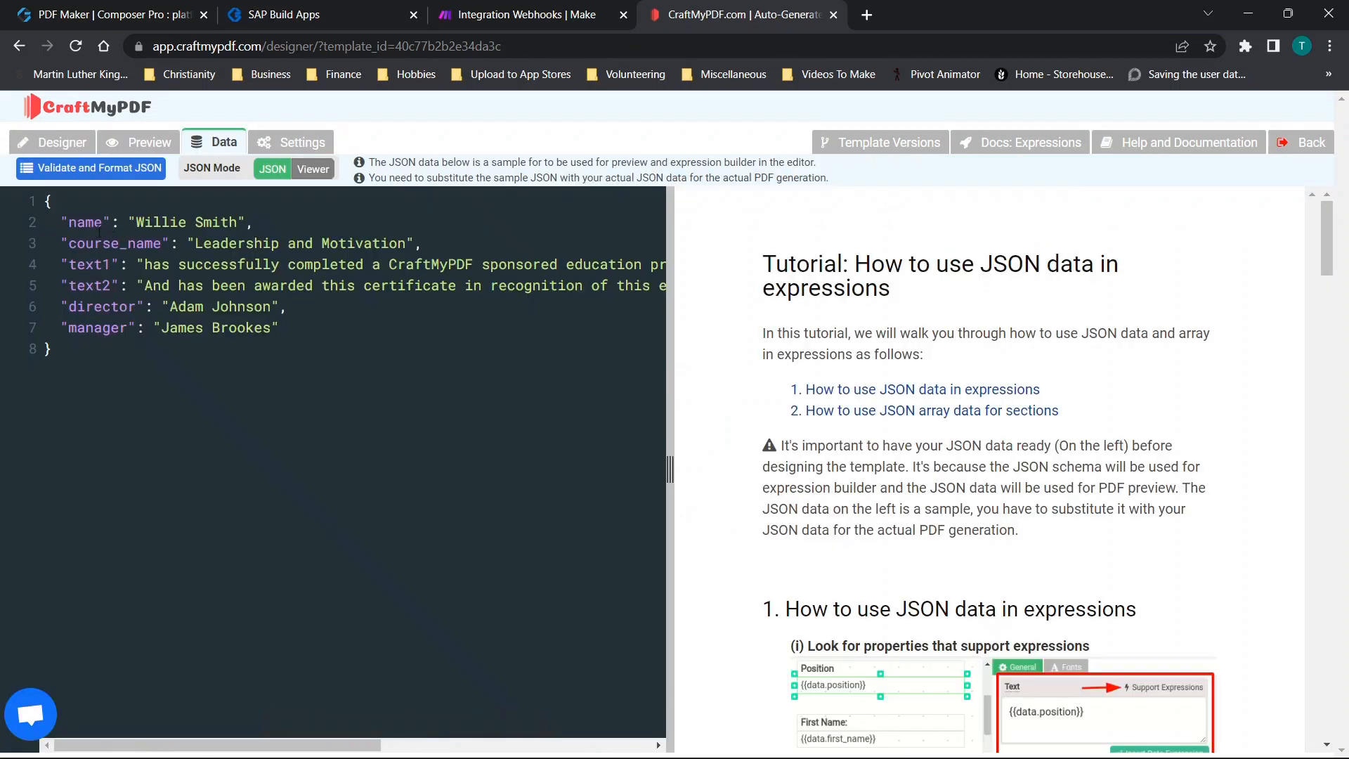
{"action": "left_click_drag", "start_coordinate": [70, 220], "coordinate": [383, 340]}
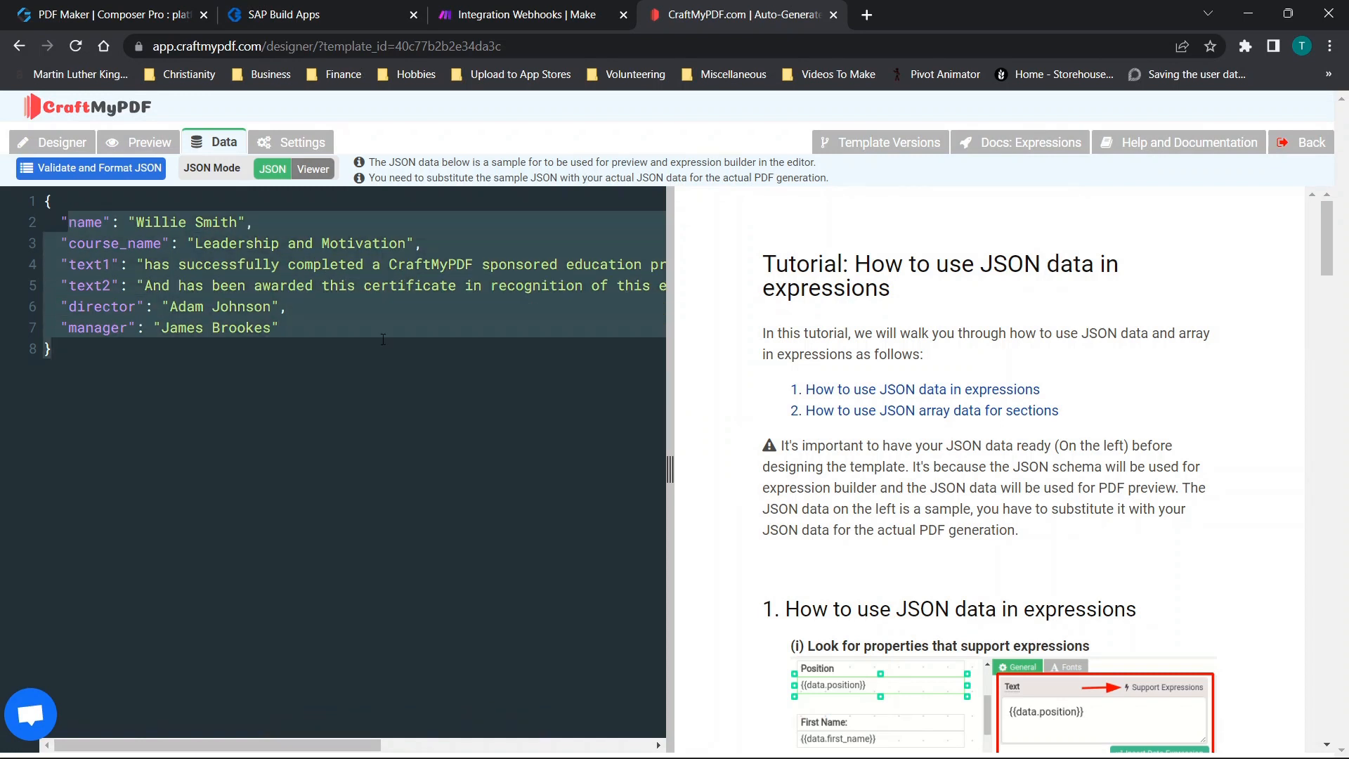
{"action": "left_click", "coordinate": [383, 339]}
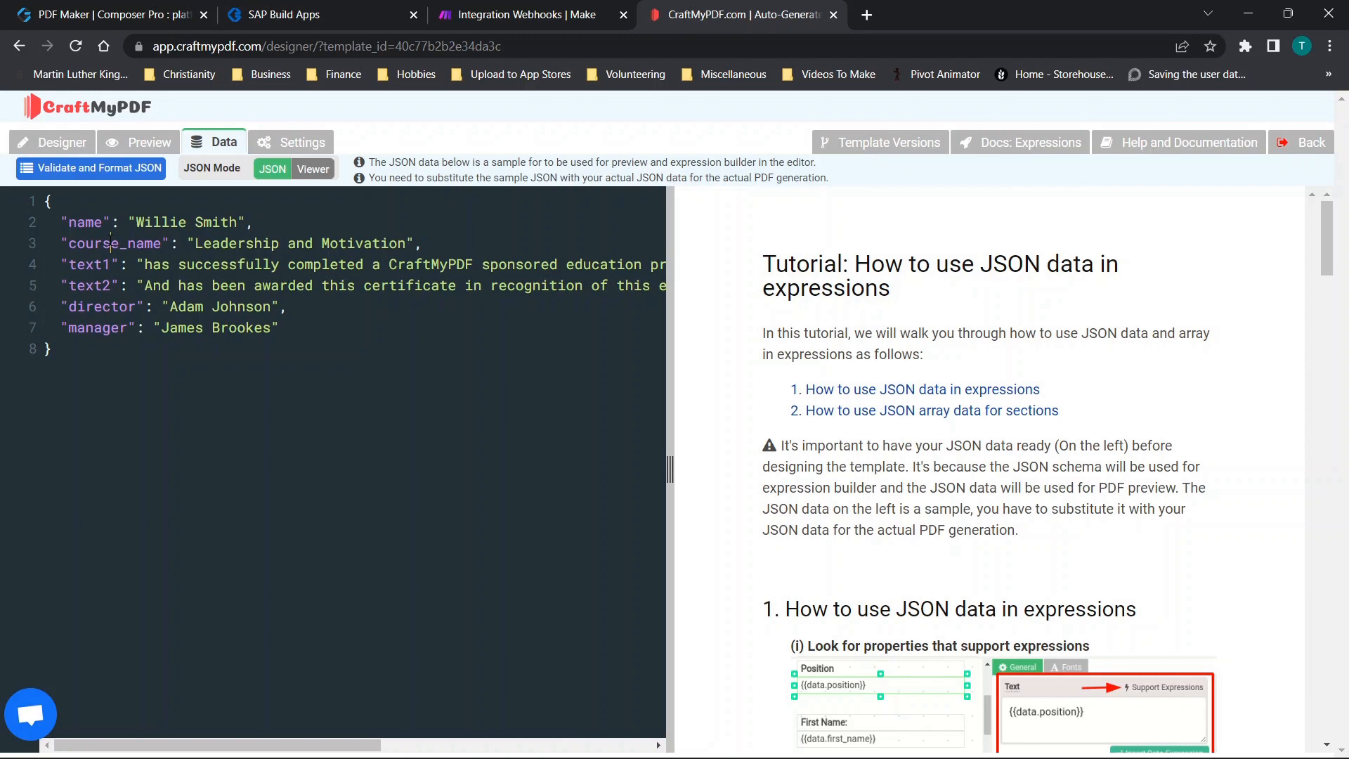
{"action": "left_click", "coordinate": [51, 143]}
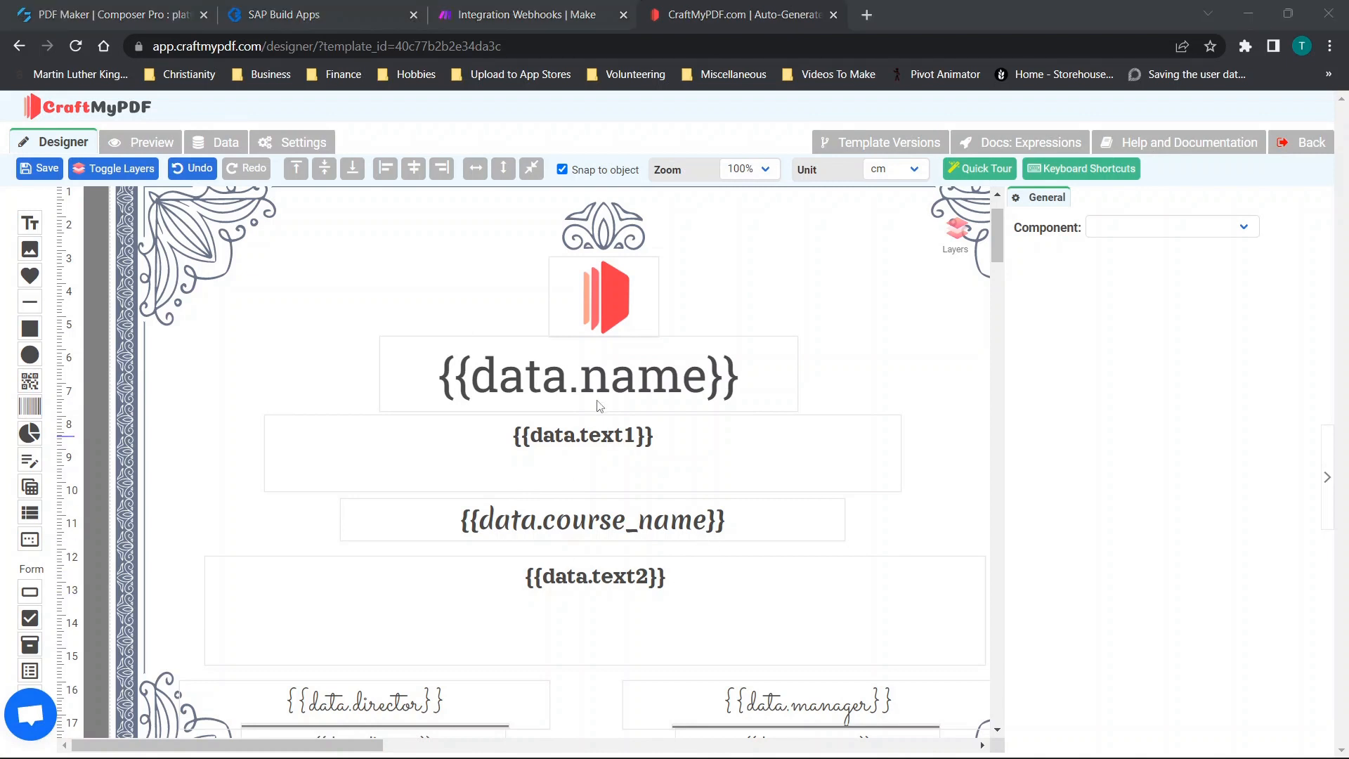
{"action": "left_click", "coordinate": [651, 379]}
{"action": "left_click", "coordinate": [660, 430]}
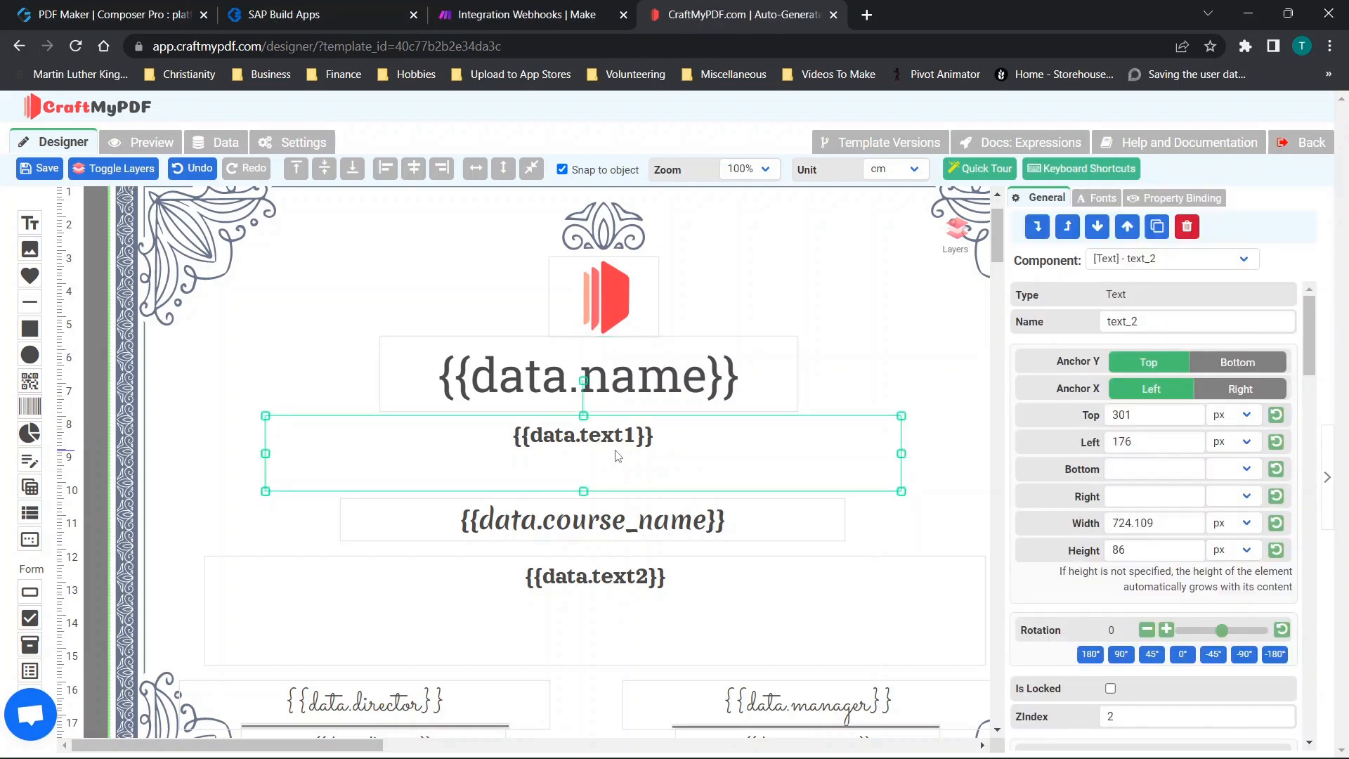
{"action": "left_click", "coordinate": [518, 405]}
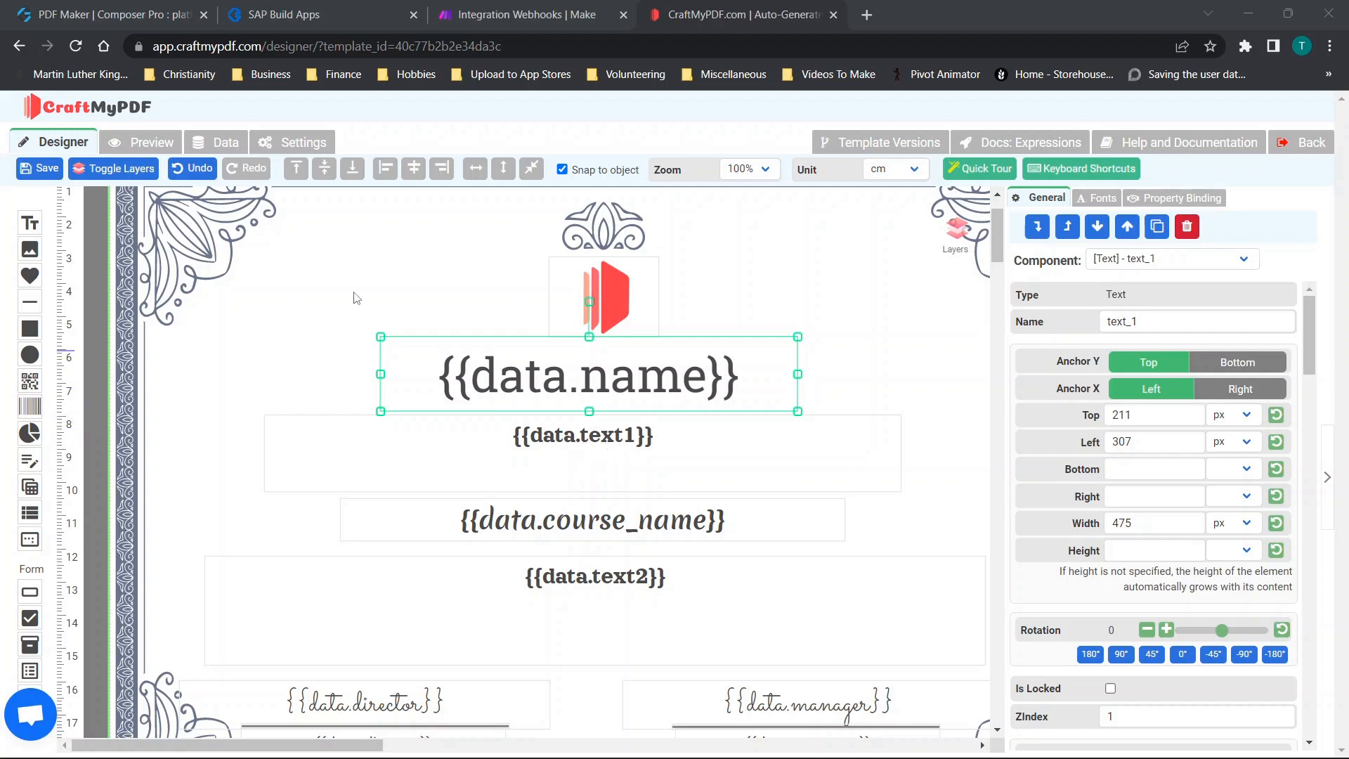
Preview the rendered certificate and compare the name, text1 and text2 JSON keys with the placeholders in the design
{"action": "left_click", "coordinate": [145, 141]}
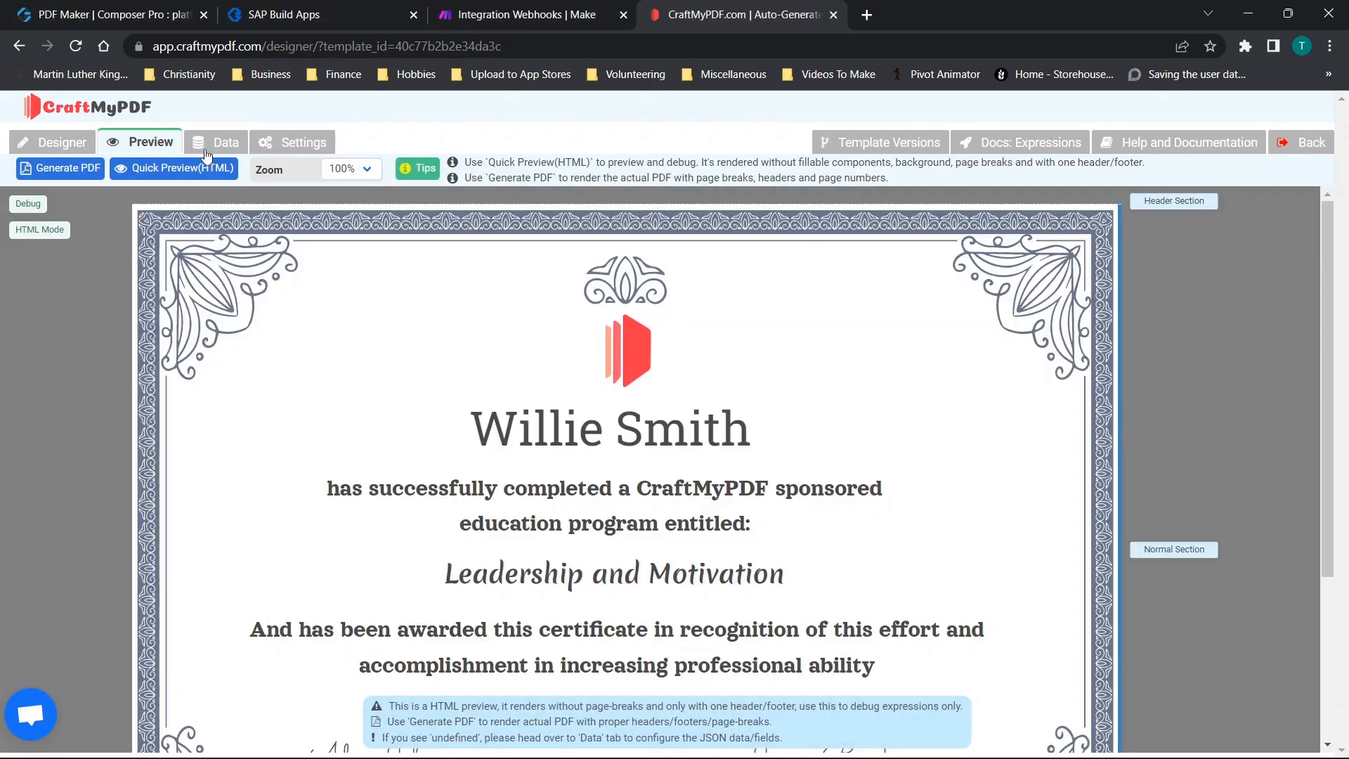
{"action": "left_click", "coordinate": [207, 146]}
{"action": "left_click_drag", "start_coordinate": [68, 222], "coordinate": [104, 220]}
{"action": "left_click_drag", "start_coordinate": [72, 269], "coordinate": [106, 288]}
{"action": "left_click", "coordinate": [61, 143]}
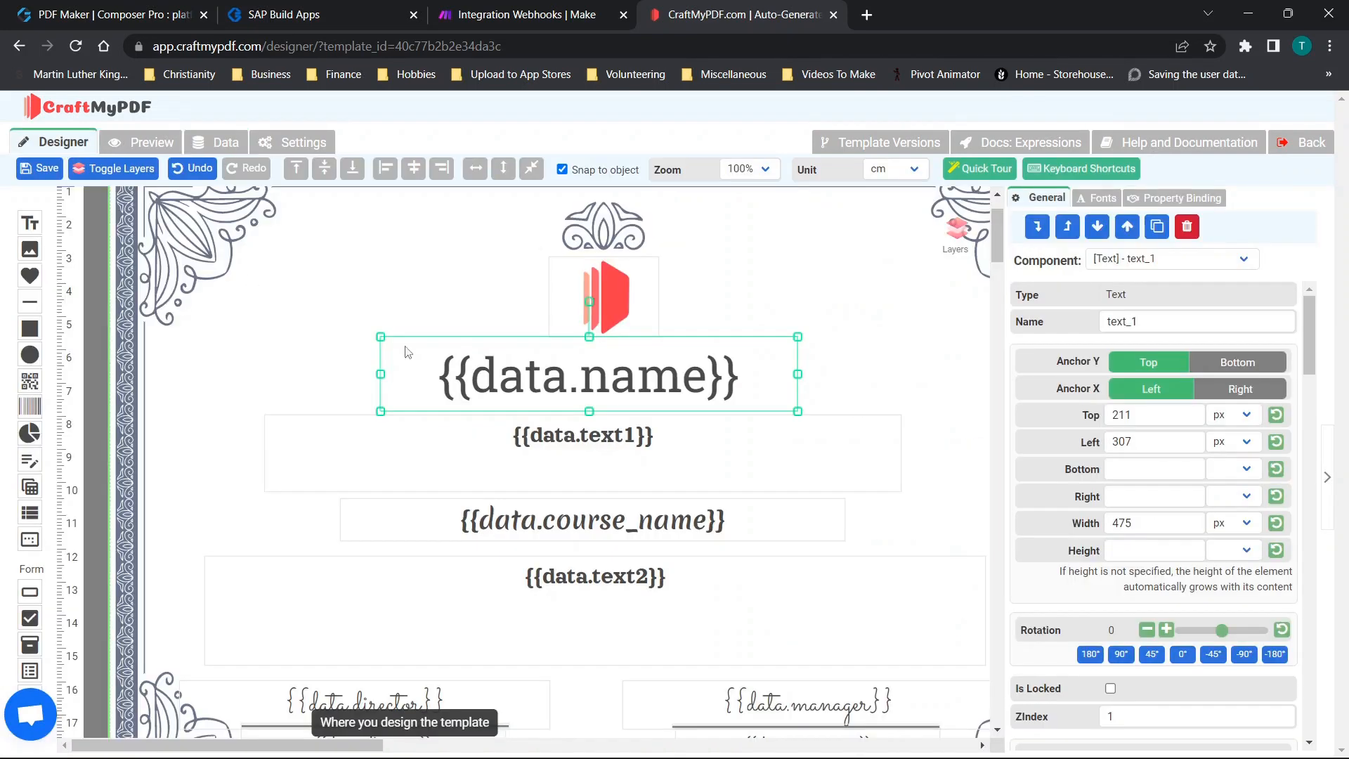
{"action": "scroll", "coordinate": [528, 396], "scroll_direction": "down", "scroll_amount": 2}
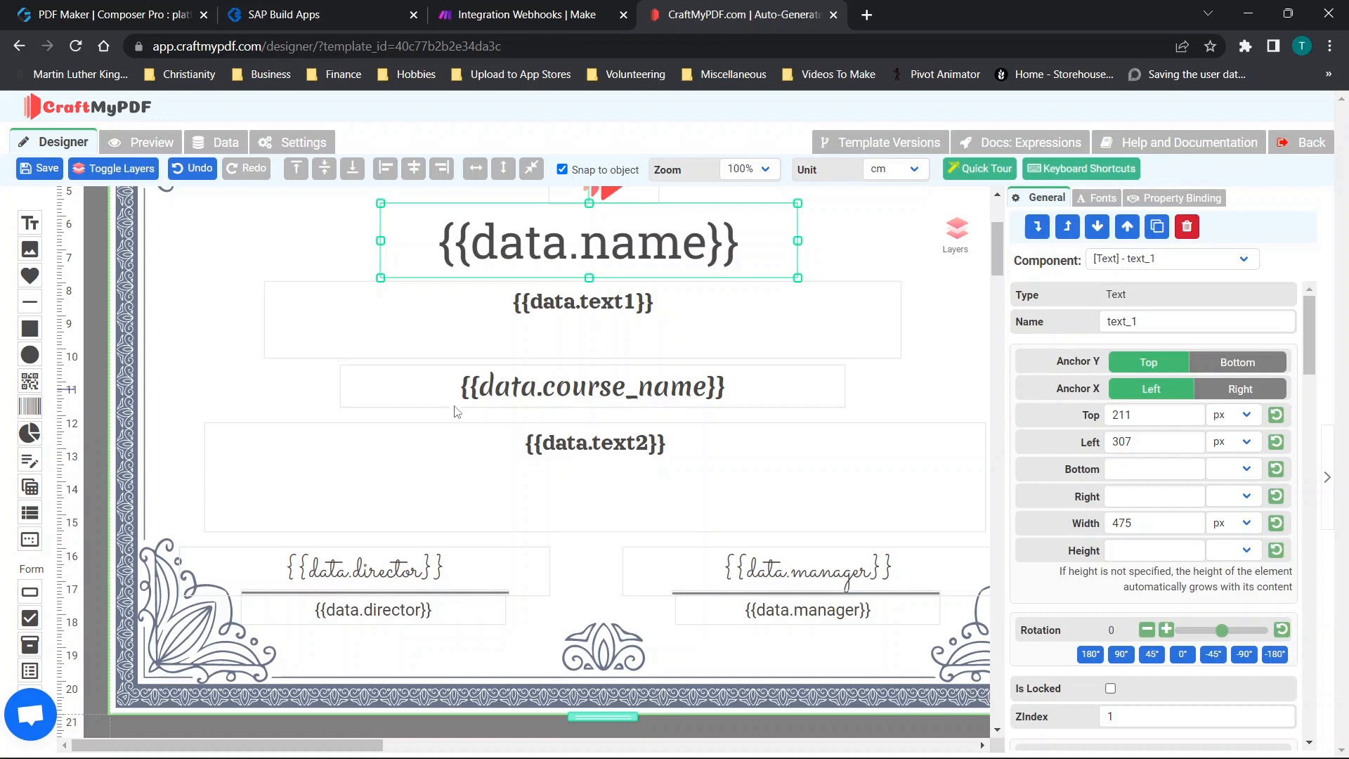
Check the name key and its sample value in the JSON data, then preview the certificate down to the signatures
{"action": "left_click", "coordinate": [214, 146]}
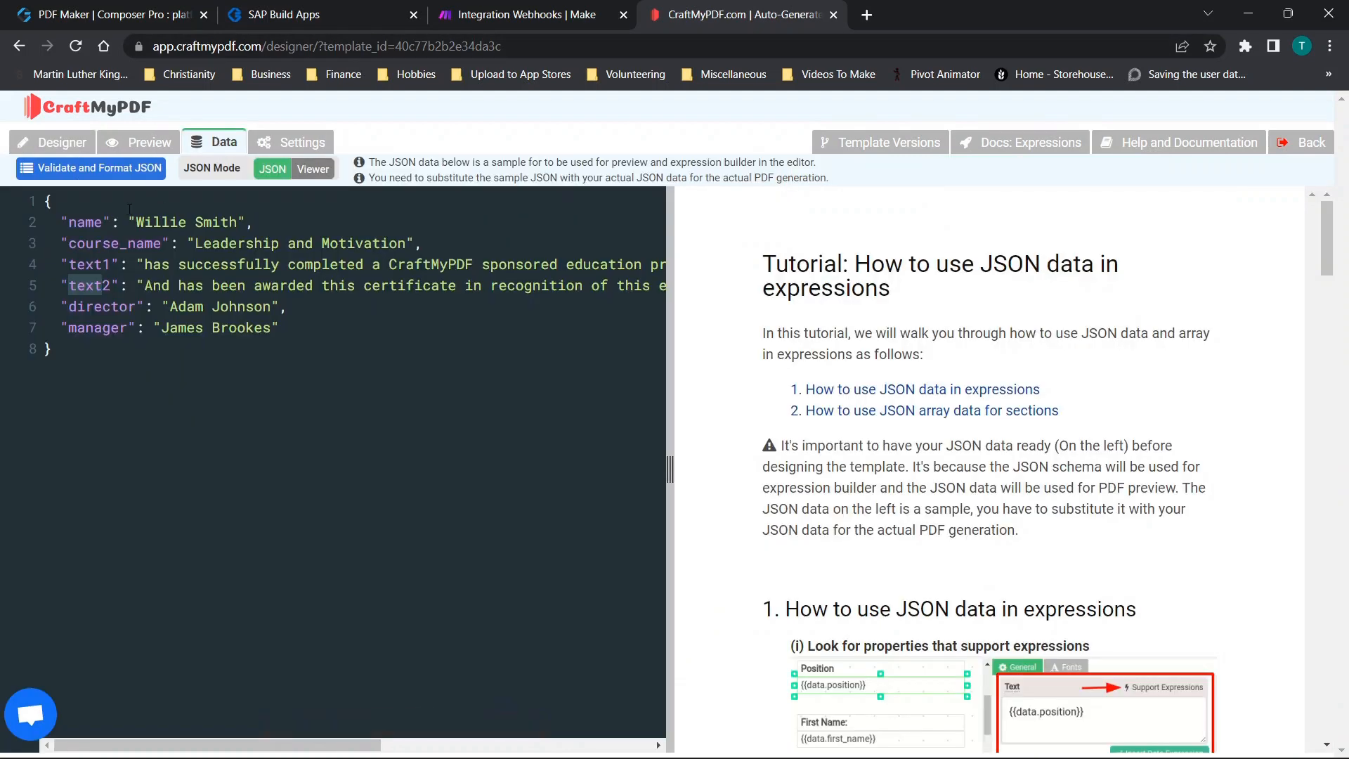
{"action": "left_click_drag", "start_coordinate": [69, 222], "coordinate": [106, 225]}
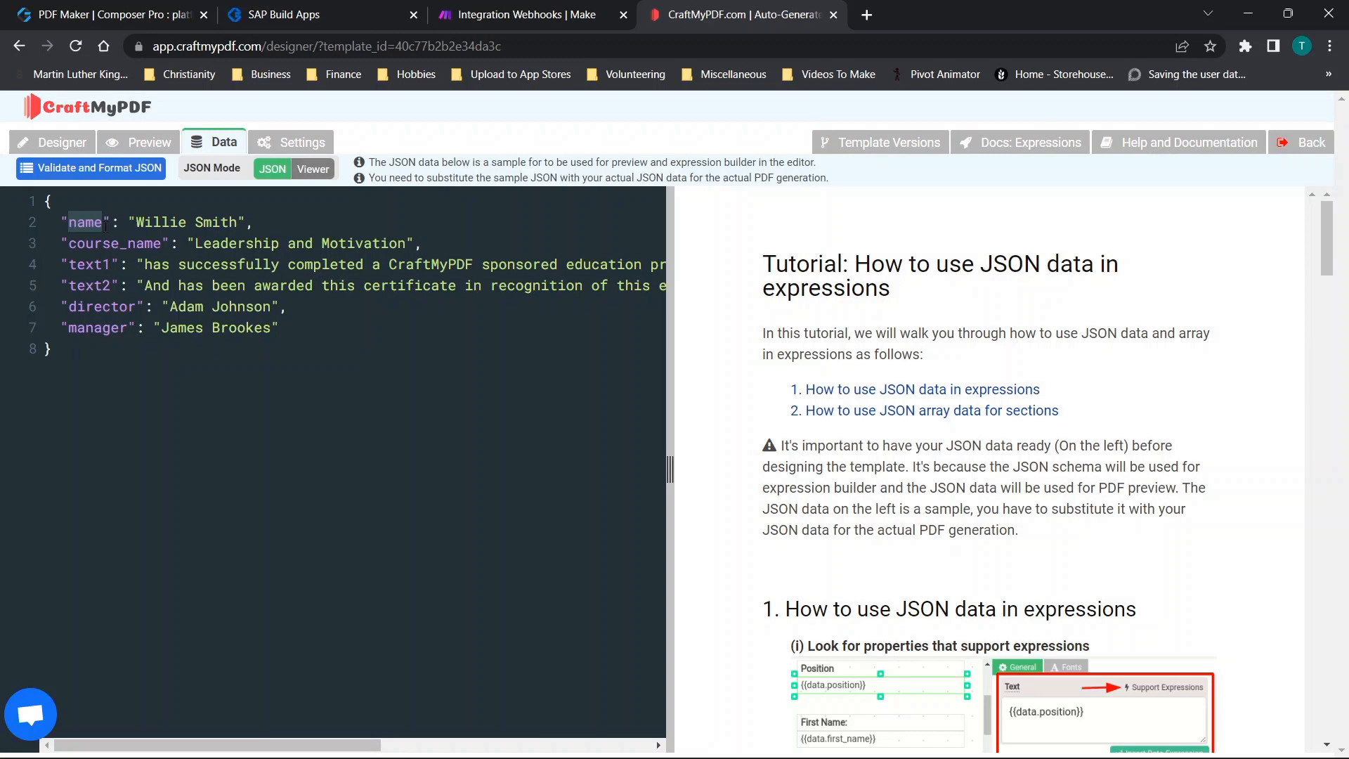
{"action": "left_click_drag", "start_coordinate": [136, 222], "coordinate": [229, 222]}
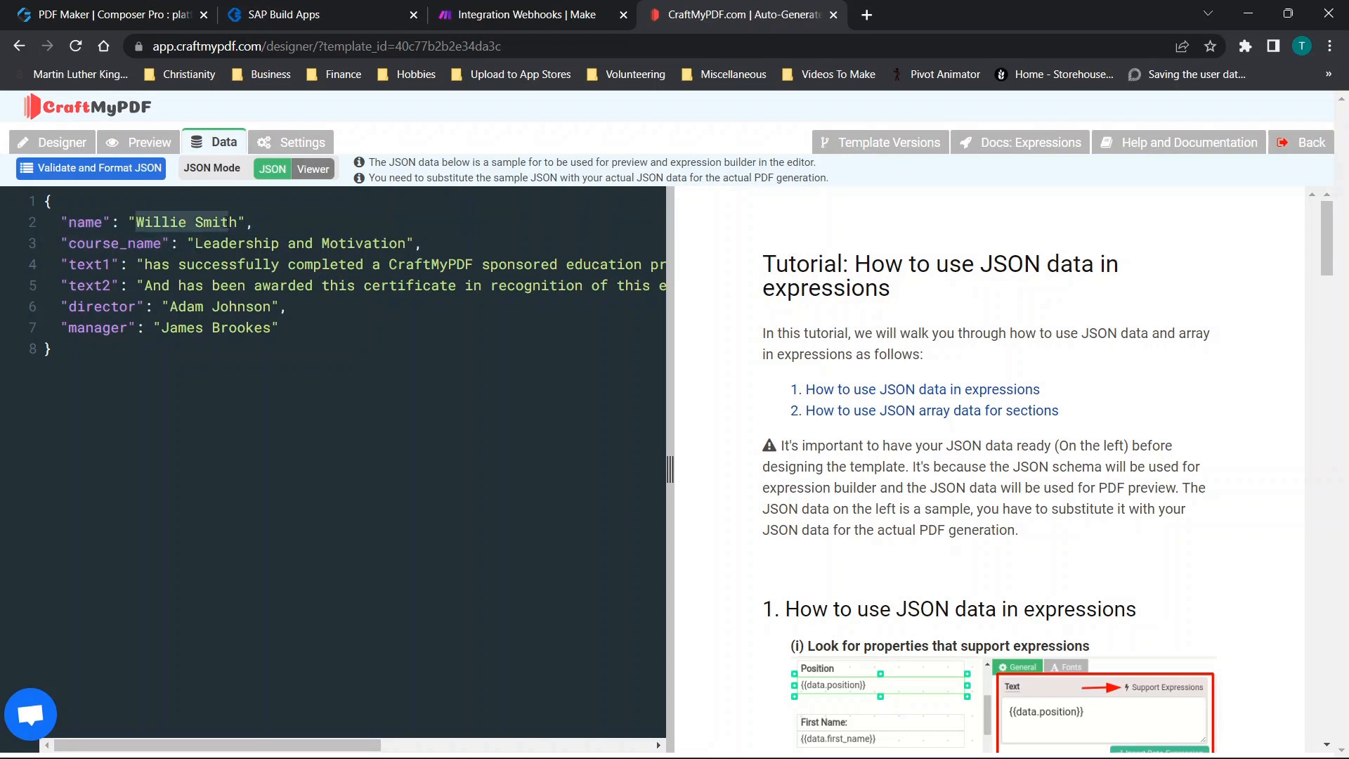
{"action": "left_click", "coordinate": [238, 222]}
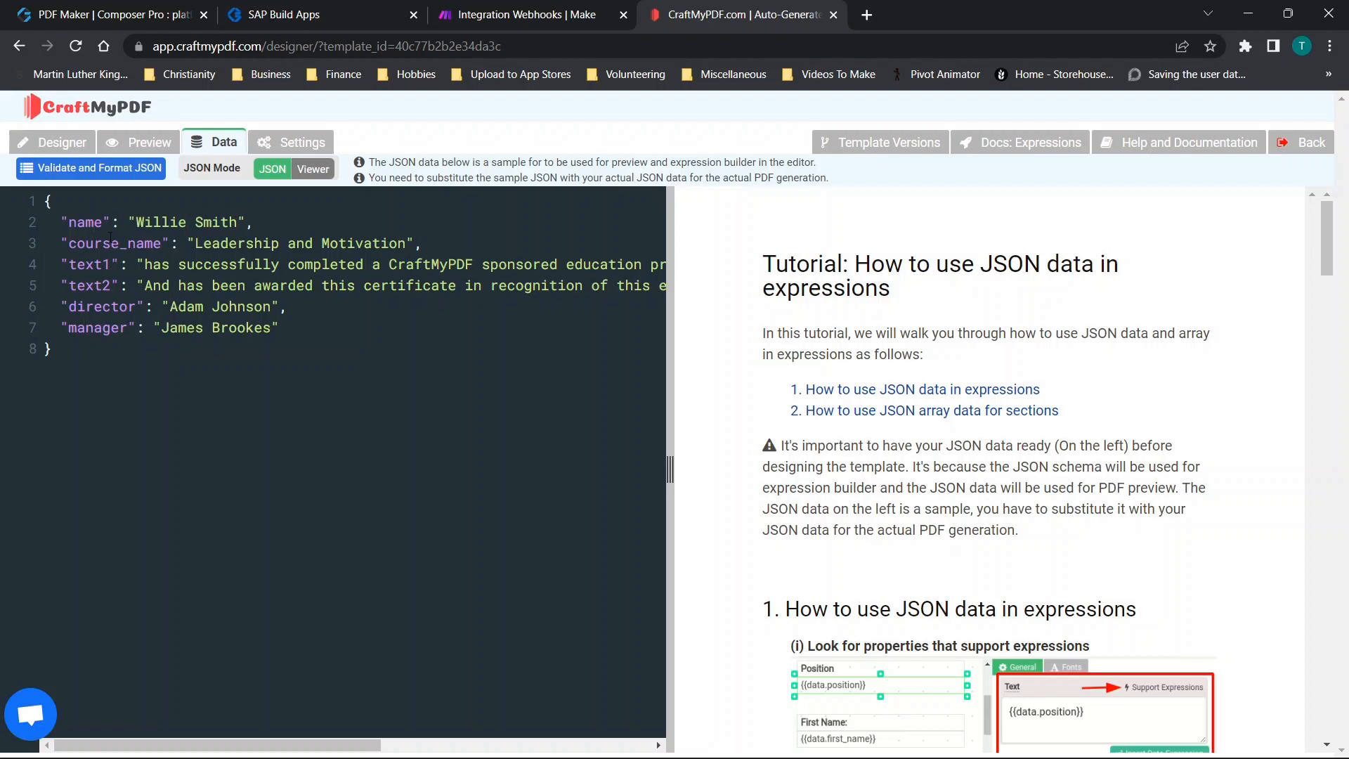
{"action": "left_click", "coordinate": [61, 145]}
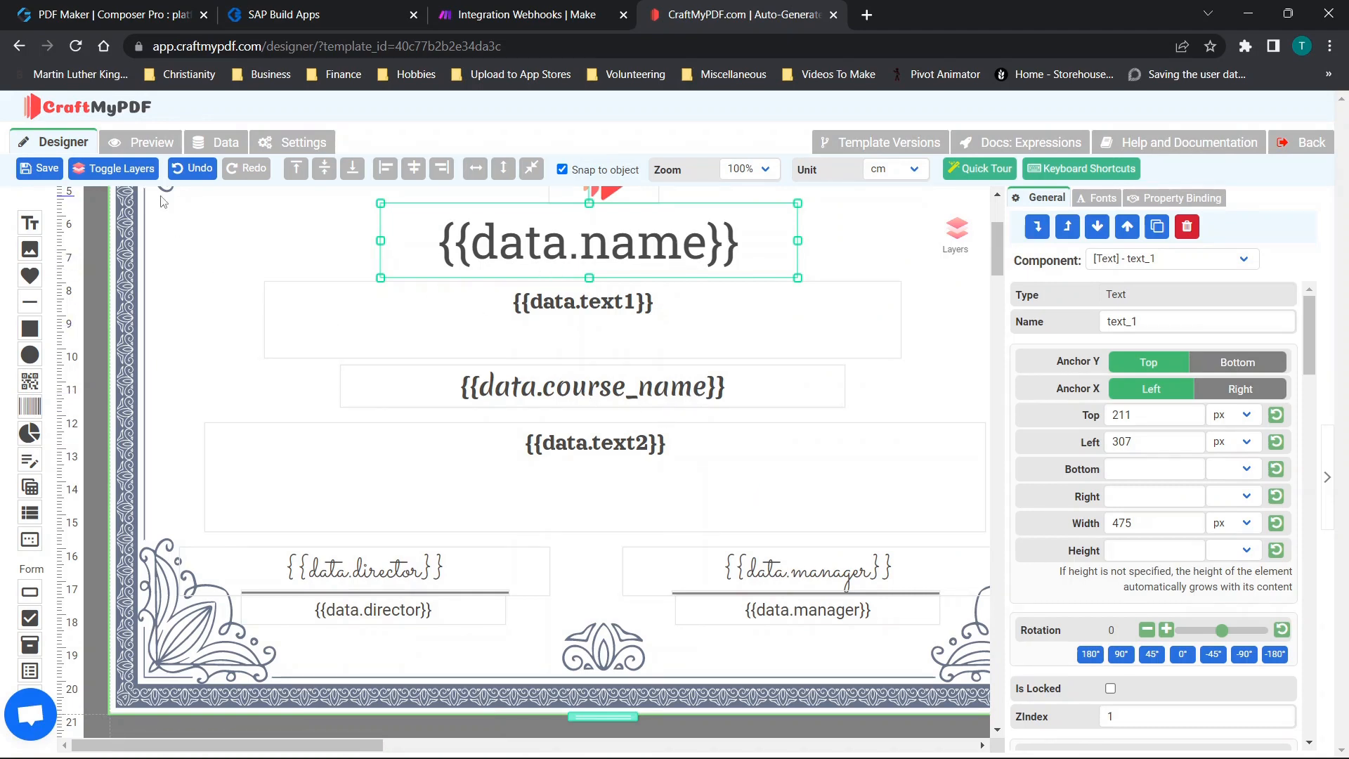
{"action": "left_click", "coordinate": [152, 145]}
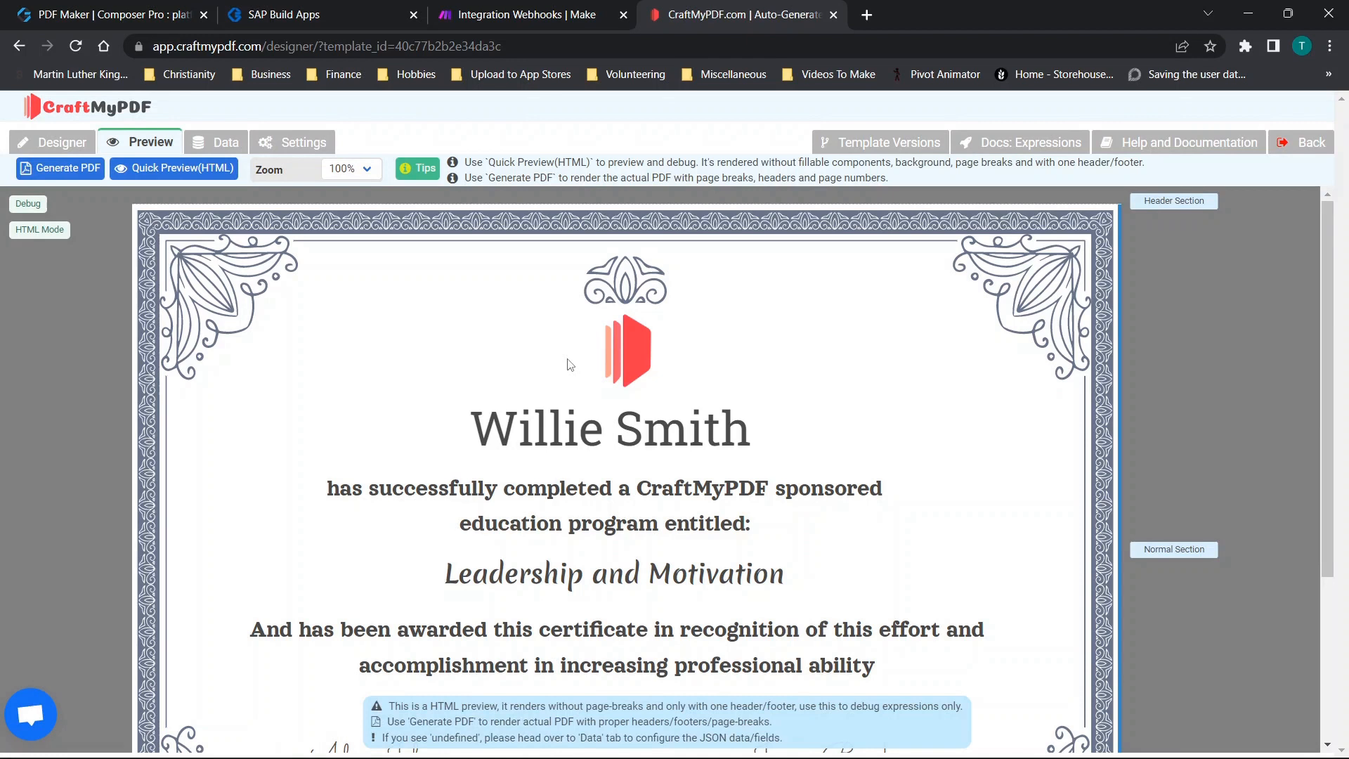
{"action": "scroll", "coordinate": [570, 365], "scroll_direction": "down", "scroll_amount": 1}
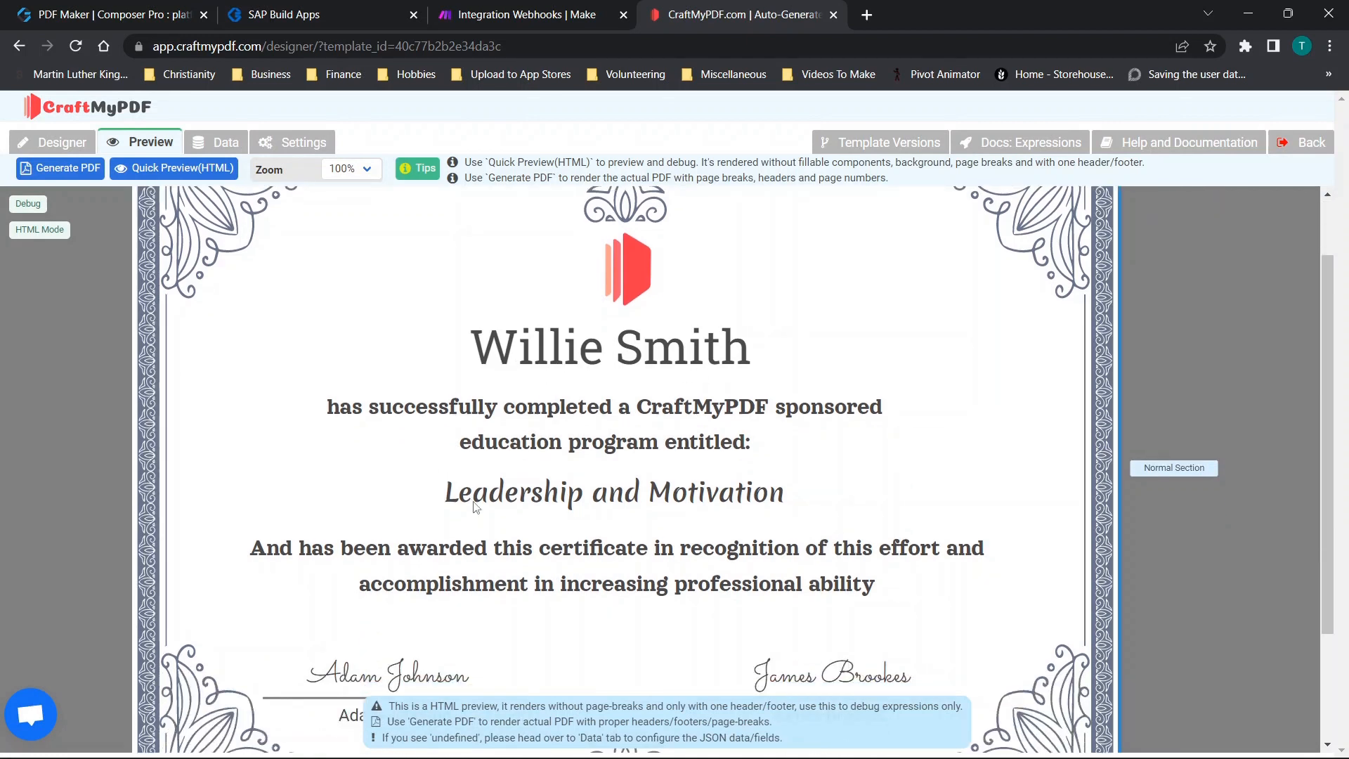
Leave the template designer for the template list and delete the template "123"
{"action": "left_click", "coordinate": [64, 145]}
{"action": "left_click", "coordinate": [1310, 142]}
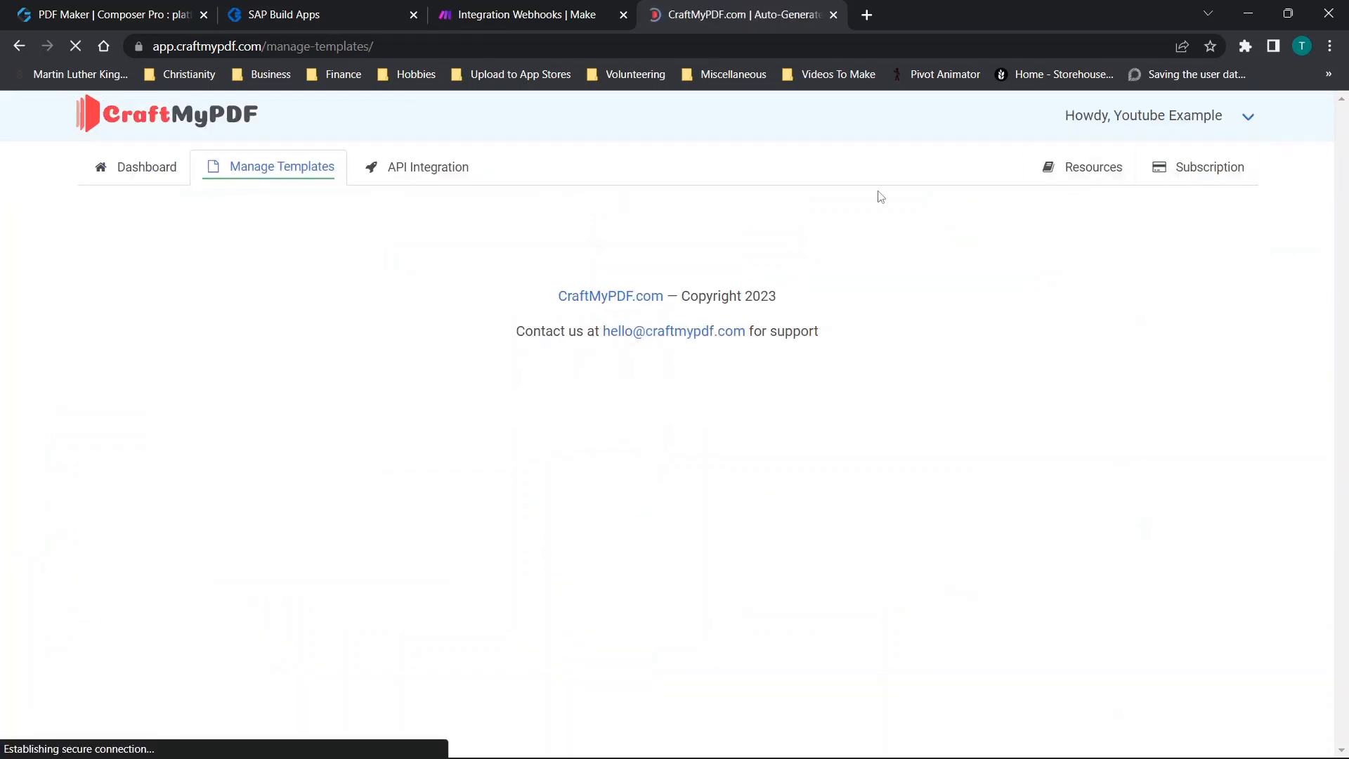
{"action": "scroll", "coordinate": [794, 285], "scroll_direction": "down", "scroll_amount": 4}
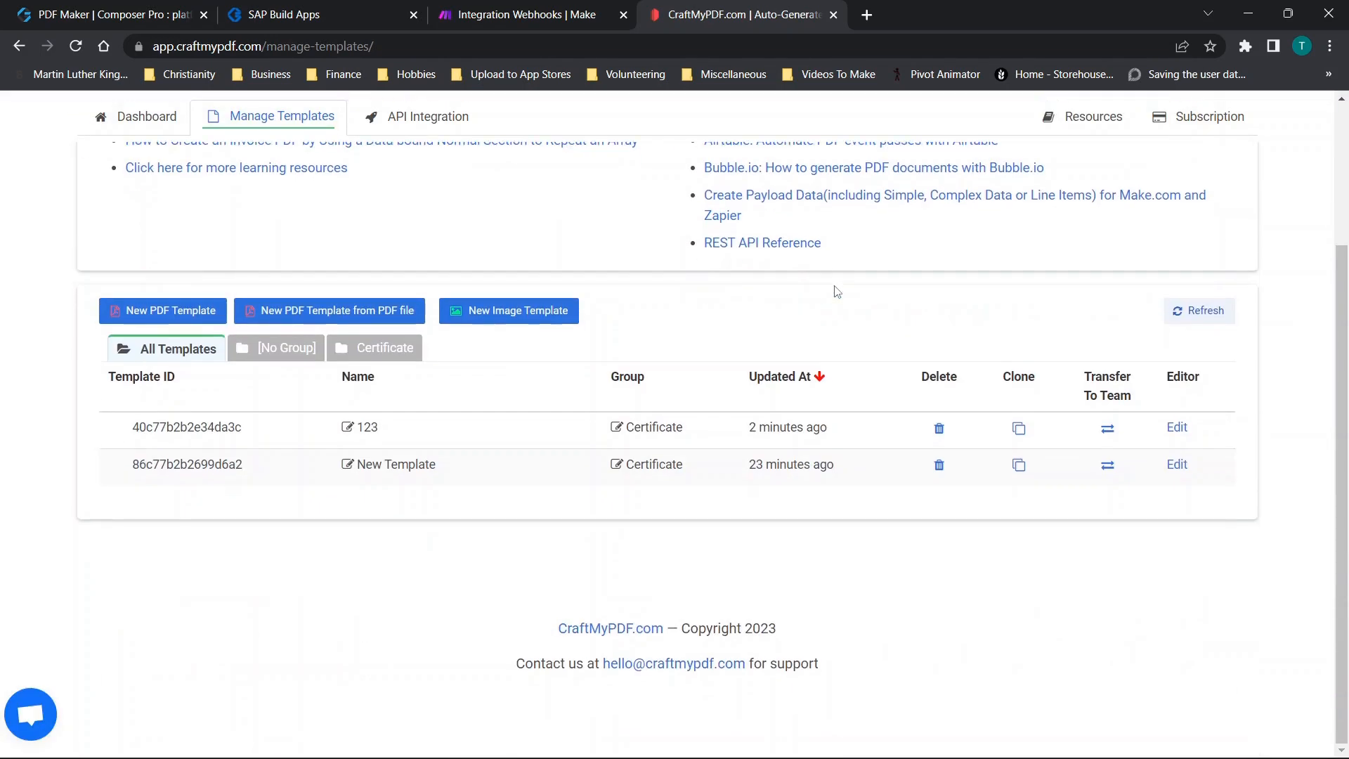
{"action": "left_click", "coordinate": [939, 428]}
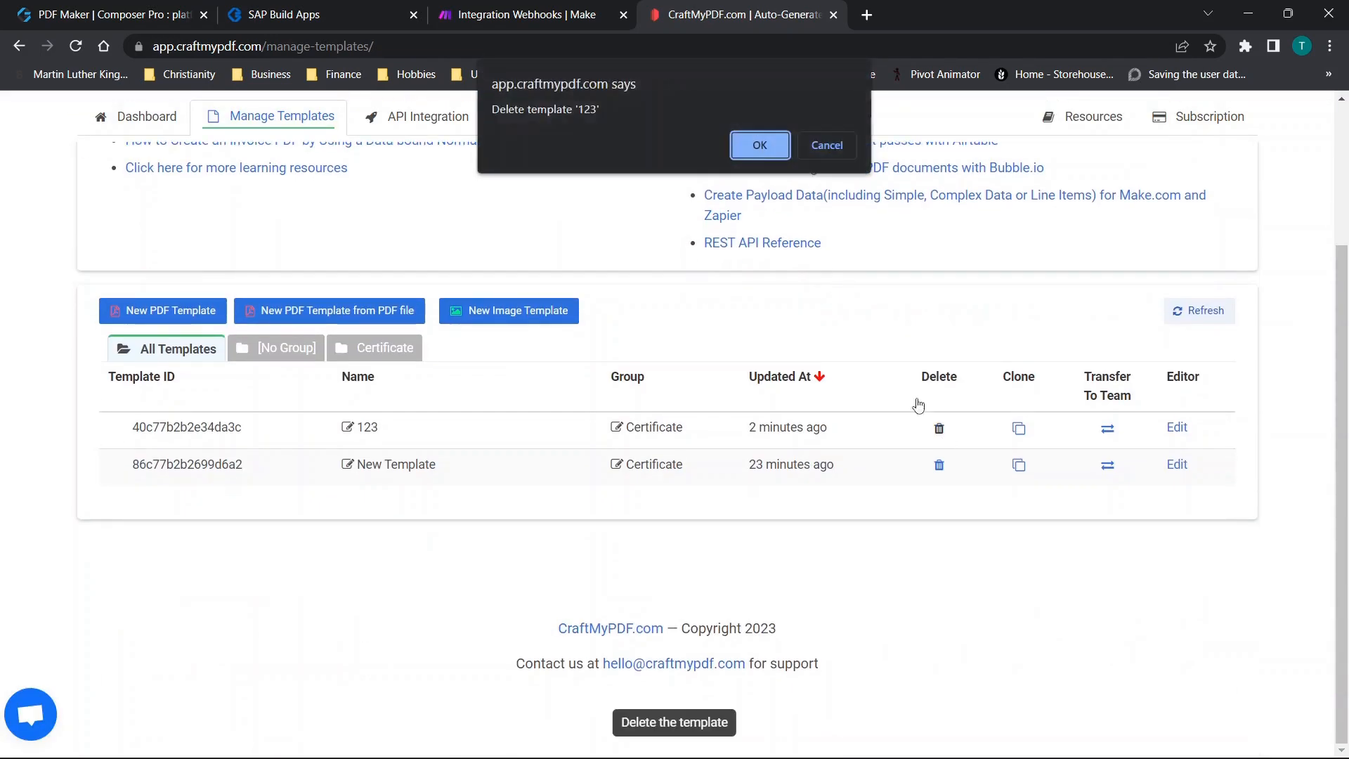
{"action": "left_click", "coordinate": [772, 149]}
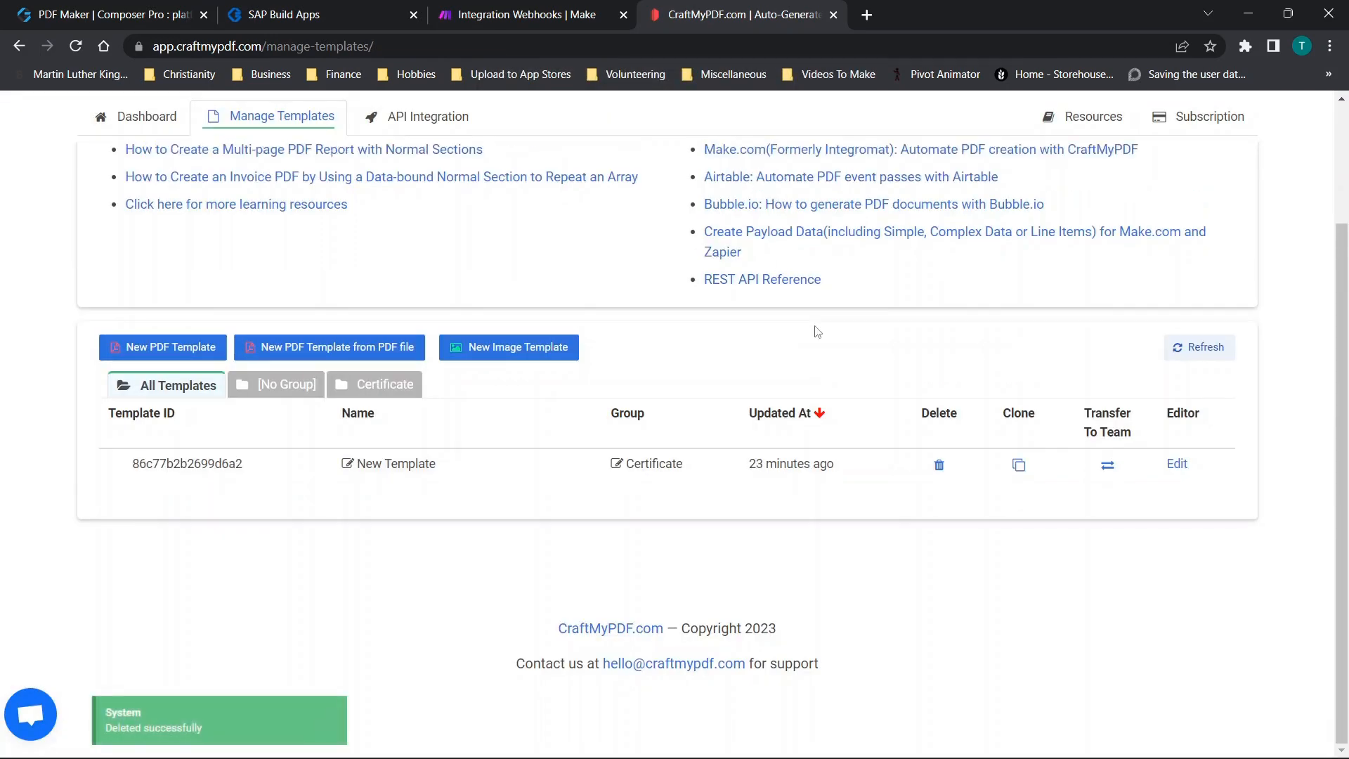
Open the existing template "New Template" for editing and close its layers list to expose the whole certificate
{"action": "left_click", "coordinate": [1183, 467]}
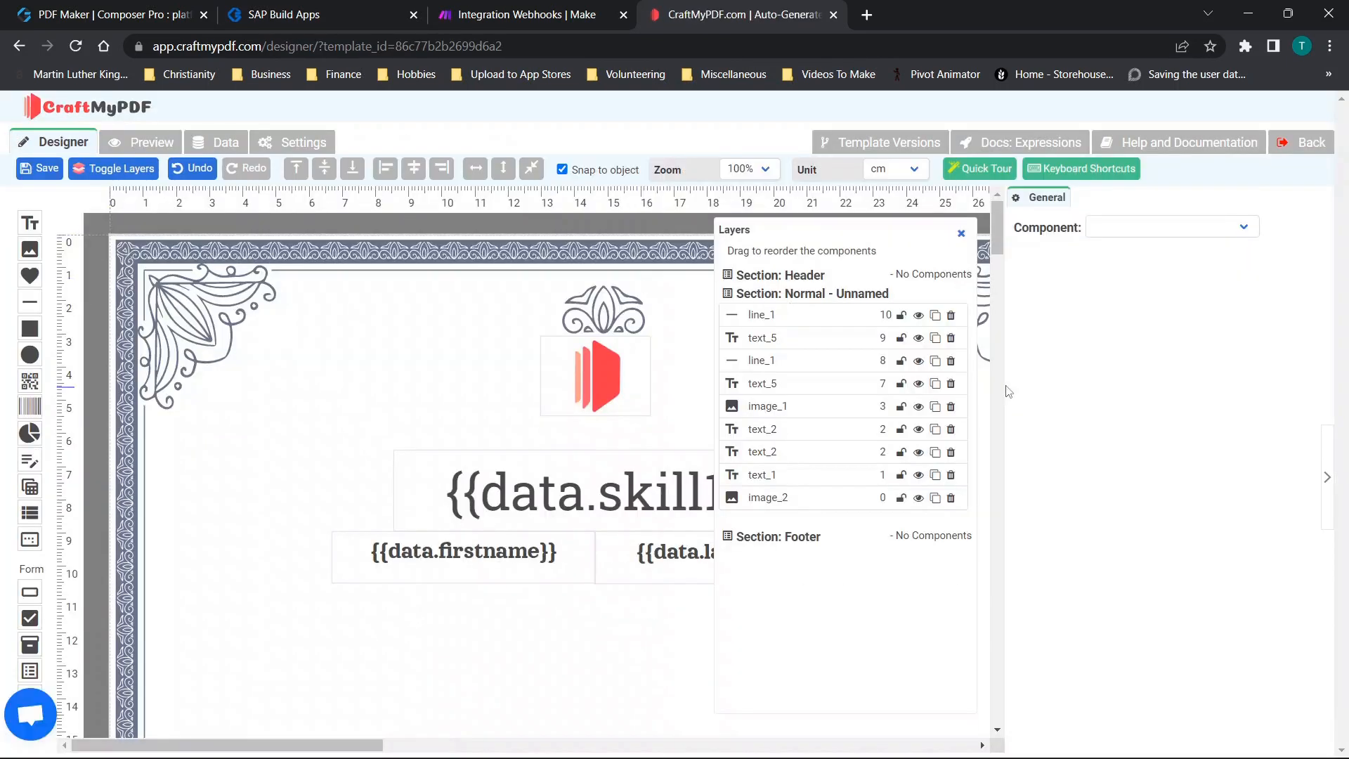
{"action": "left_click", "coordinate": [960, 232]}
{"action": "scroll", "coordinate": [733, 288], "scroll_direction": "down", "scroll_amount": 3}
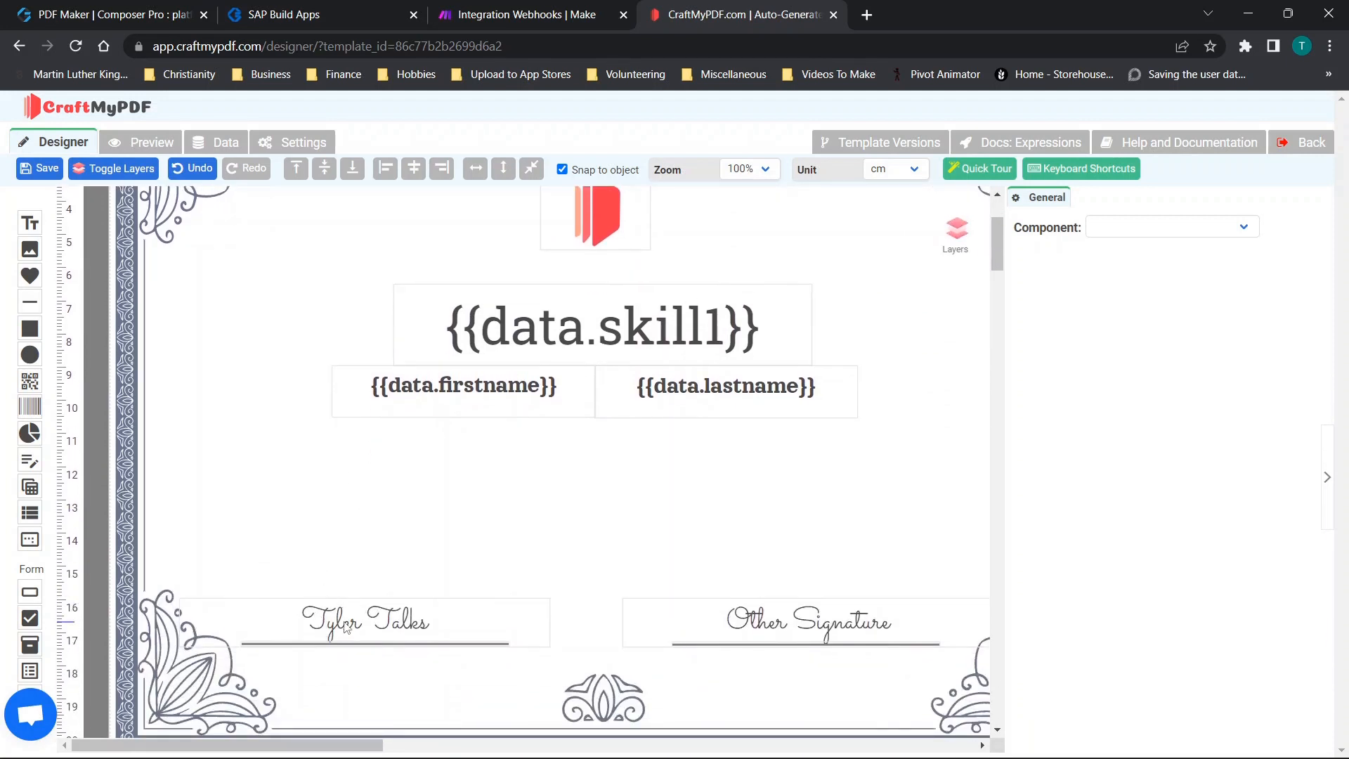
Examine the text, font and other properties of the first signature, then select the "Other Signature" text
{"action": "left_click", "coordinate": [392, 628]}
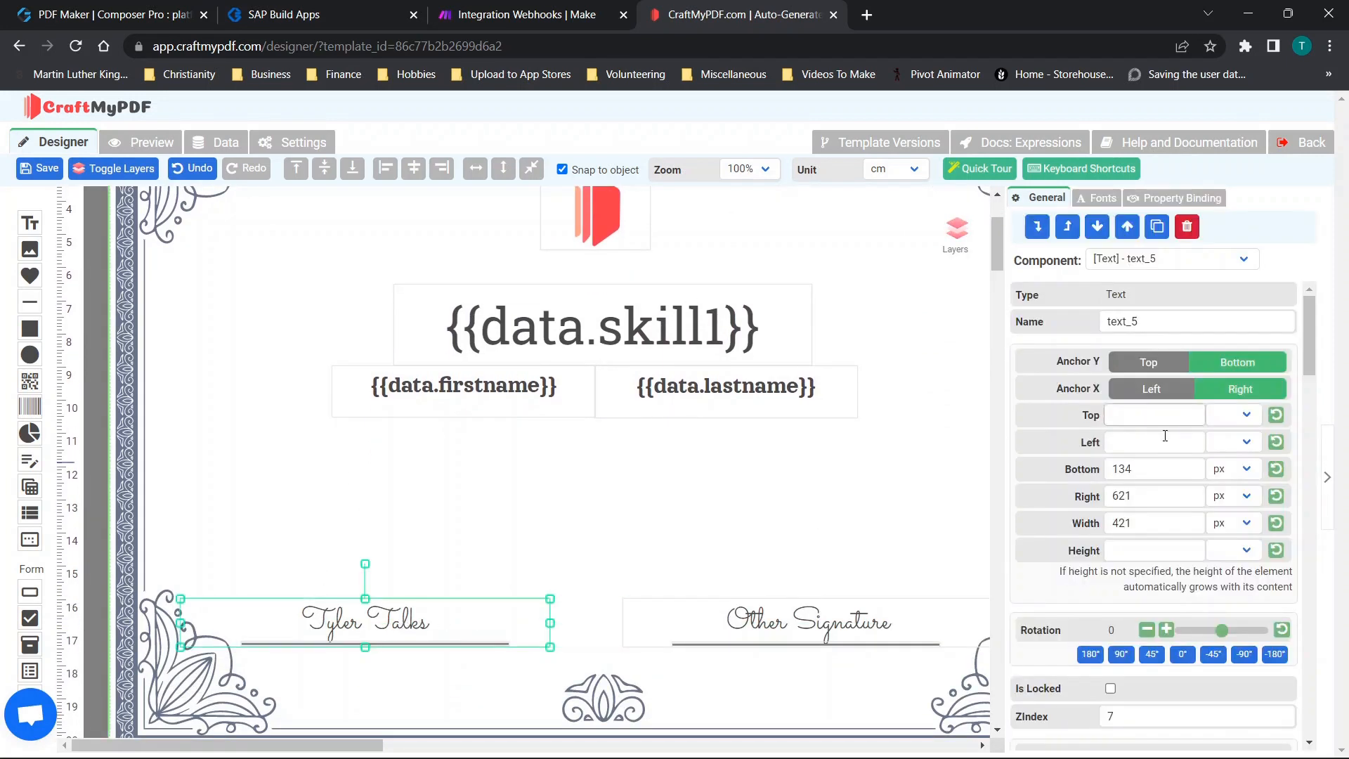
{"action": "scroll", "coordinate": [1201, 326], "scroll_direction": "down", "scroll_amount": 4}
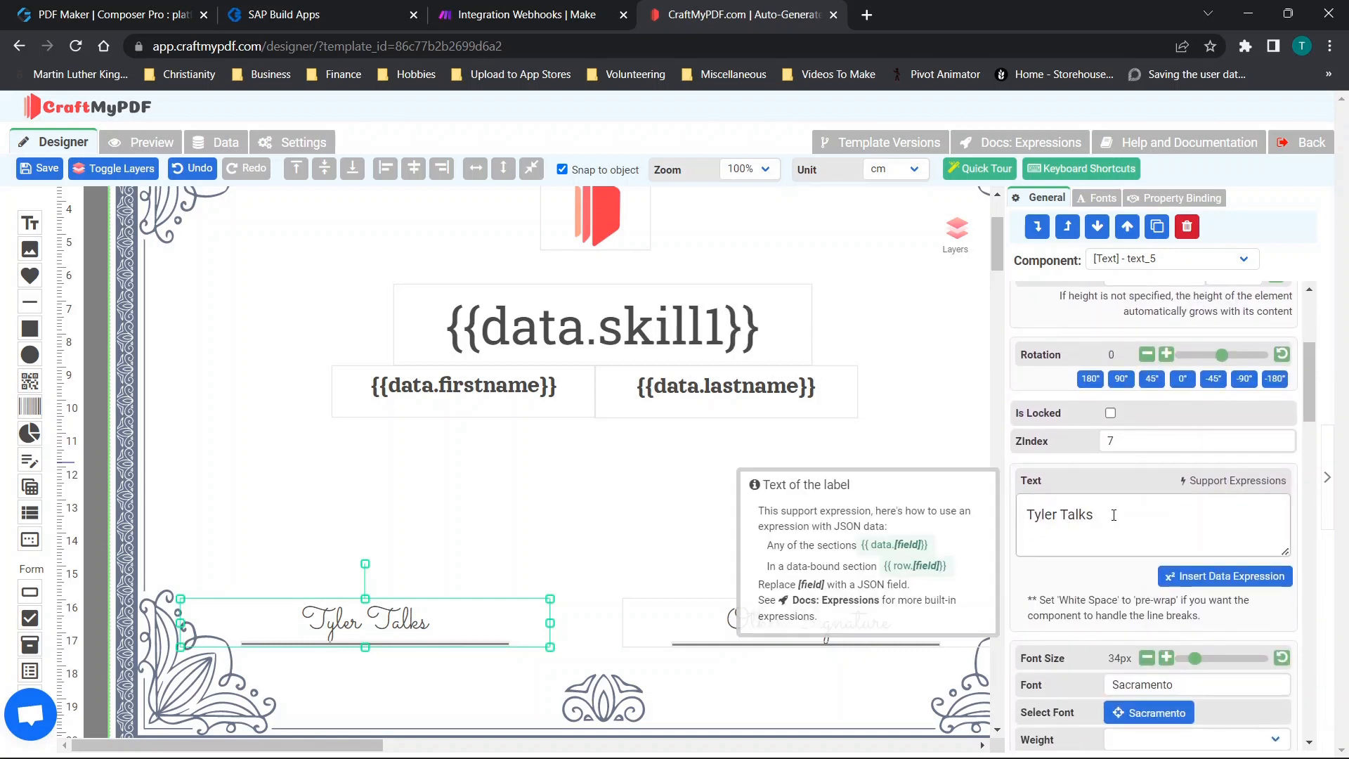
{"action": "left_click_drag", "start_coordinate": [1114, 515], "coordinate": [951, 488]}
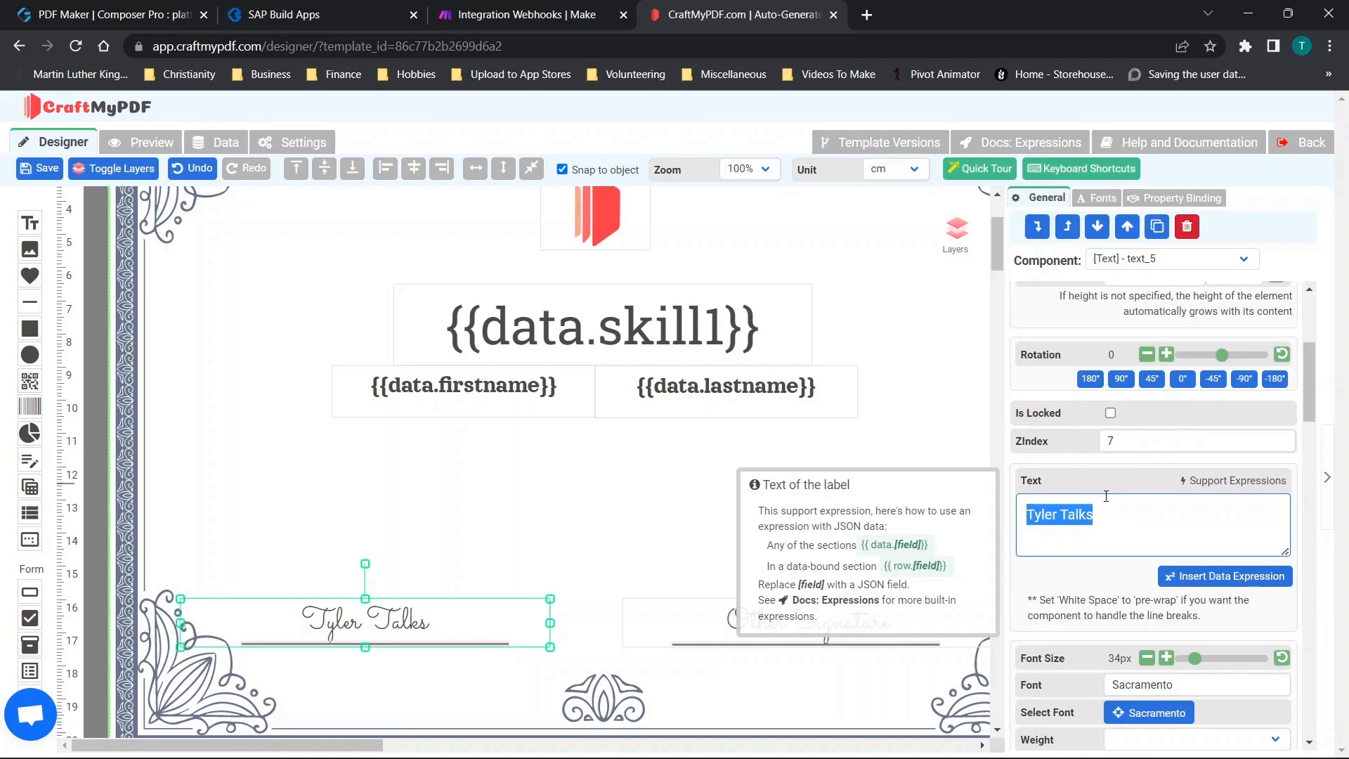
{"action": "scroll", "coordinate": [1106, 496], "scroll_direction": "down", "scroll_amount": 2}
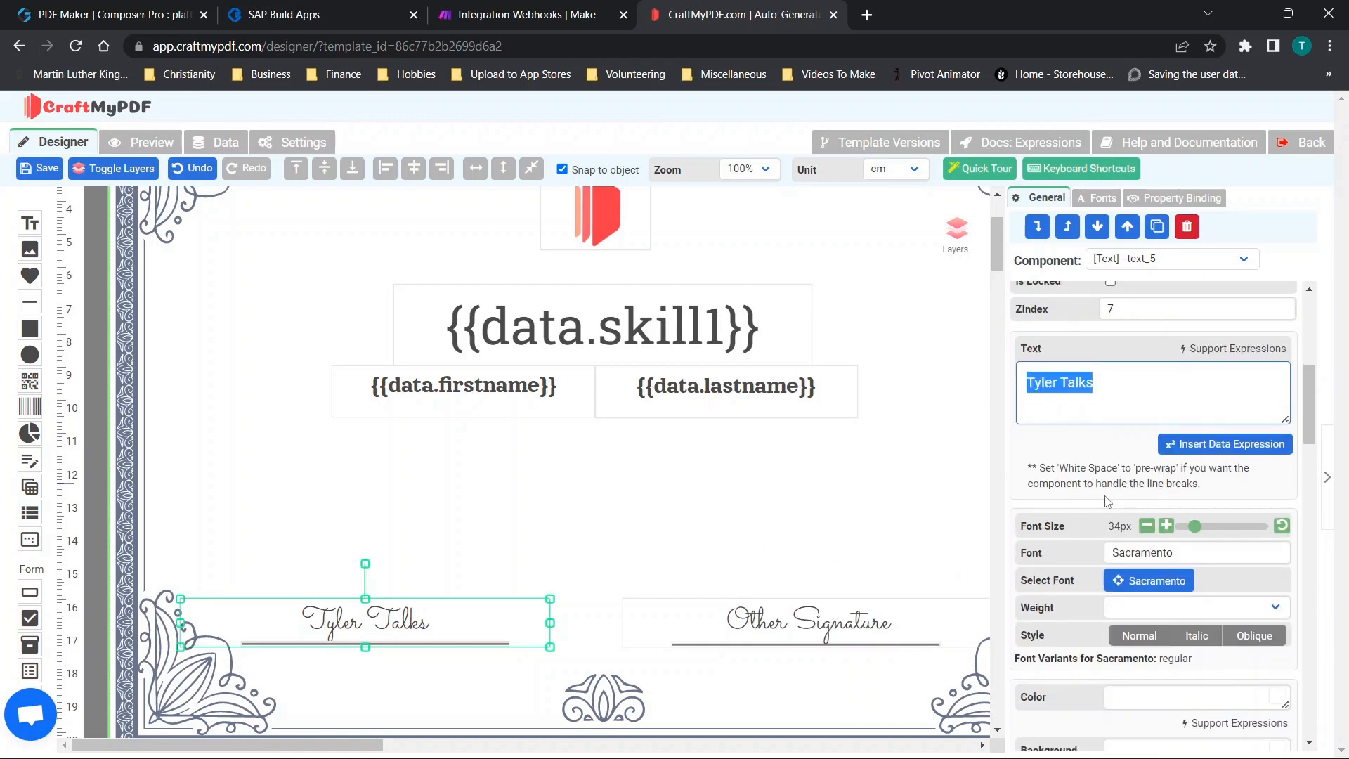
{"action": "scroll", "coordinate": [1107, 500], "scroll_direction": "down", "scroll_amount": 2}
{"action": "scroll", "coordinate": [1253, 535], "scroll_direction": "down", "scroll_amount": 1}
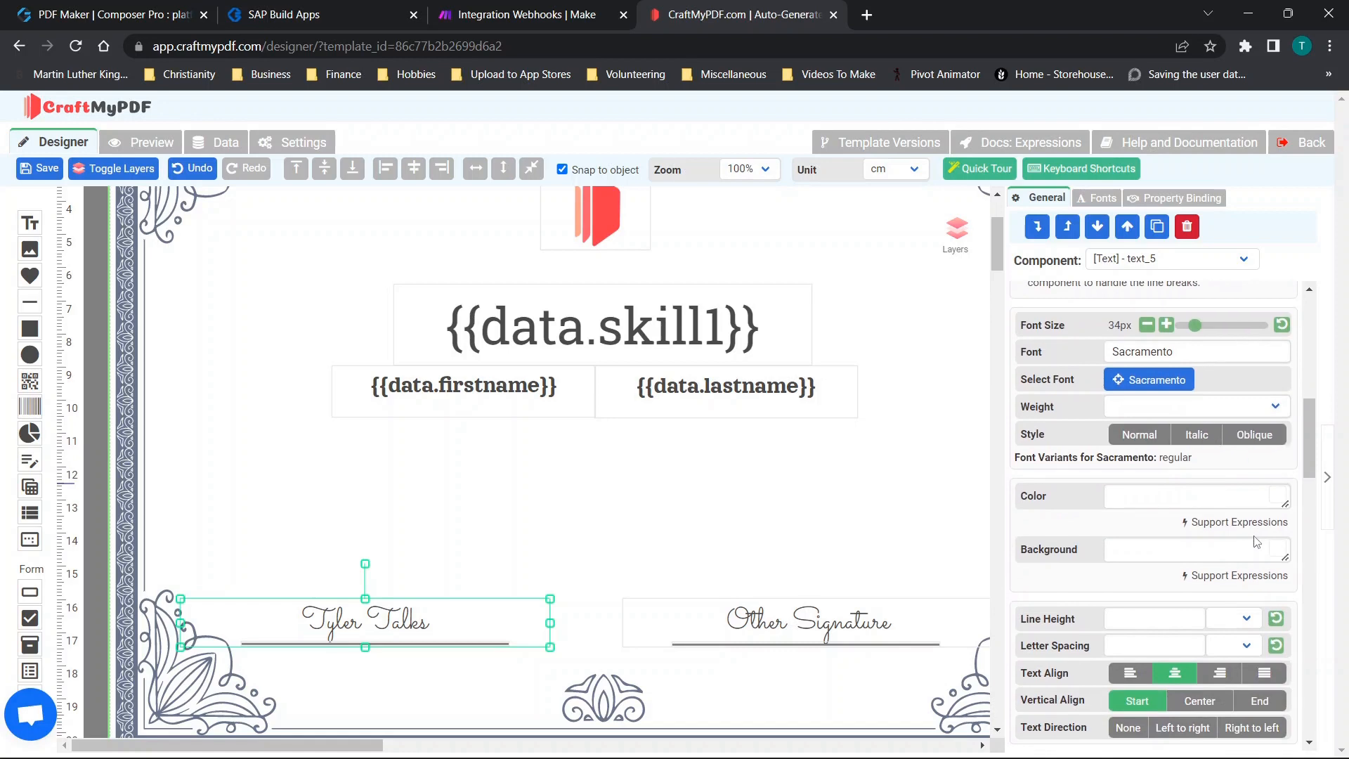
{"action": "scroll", "coordinate": [1255, 541], "scroll_direction": "down", "scroll_amount": 10}
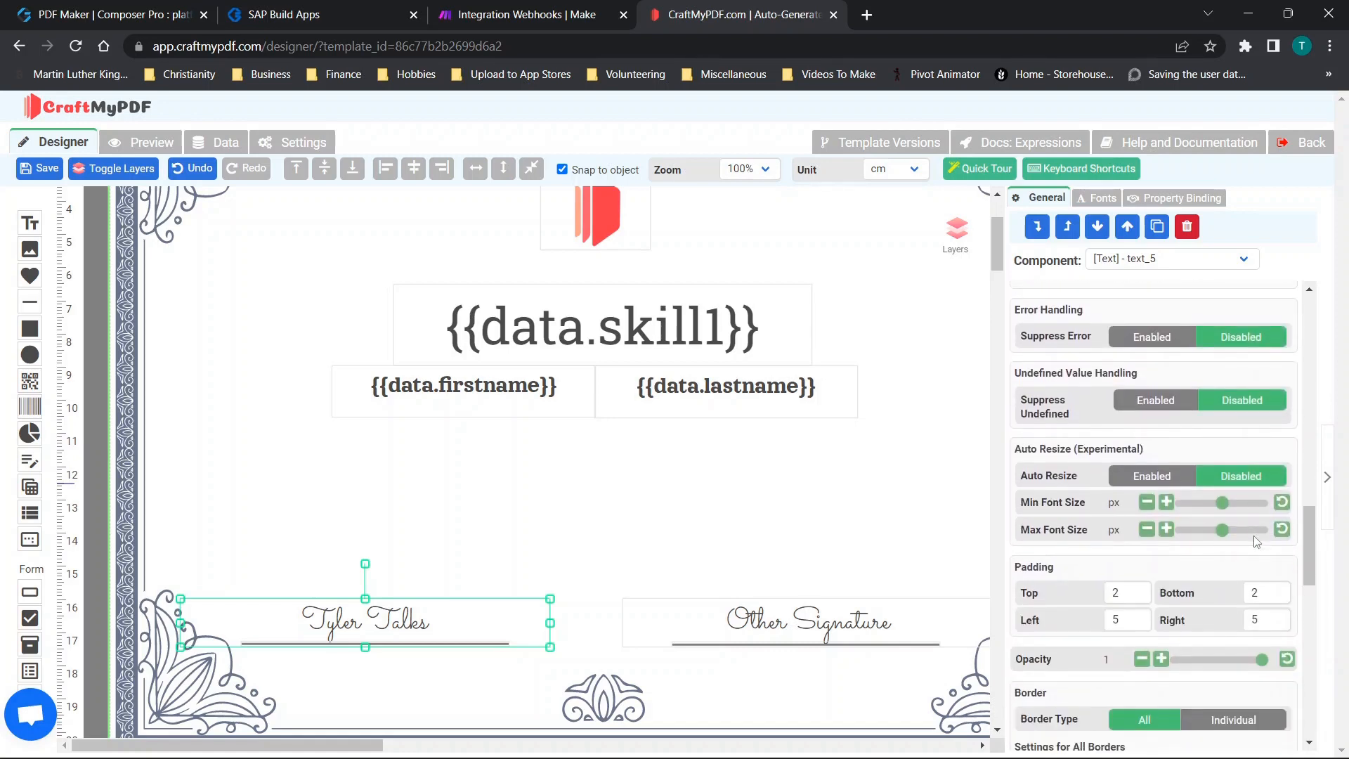
{"action": "scroll", "coordinate": [1255, 541], "scroll_direction": "down", "scroll_amount": 2}
{"action": "scroll", "coordinate": [1188, 469], "scroll_direction": "up", "scroll_amount": 15}
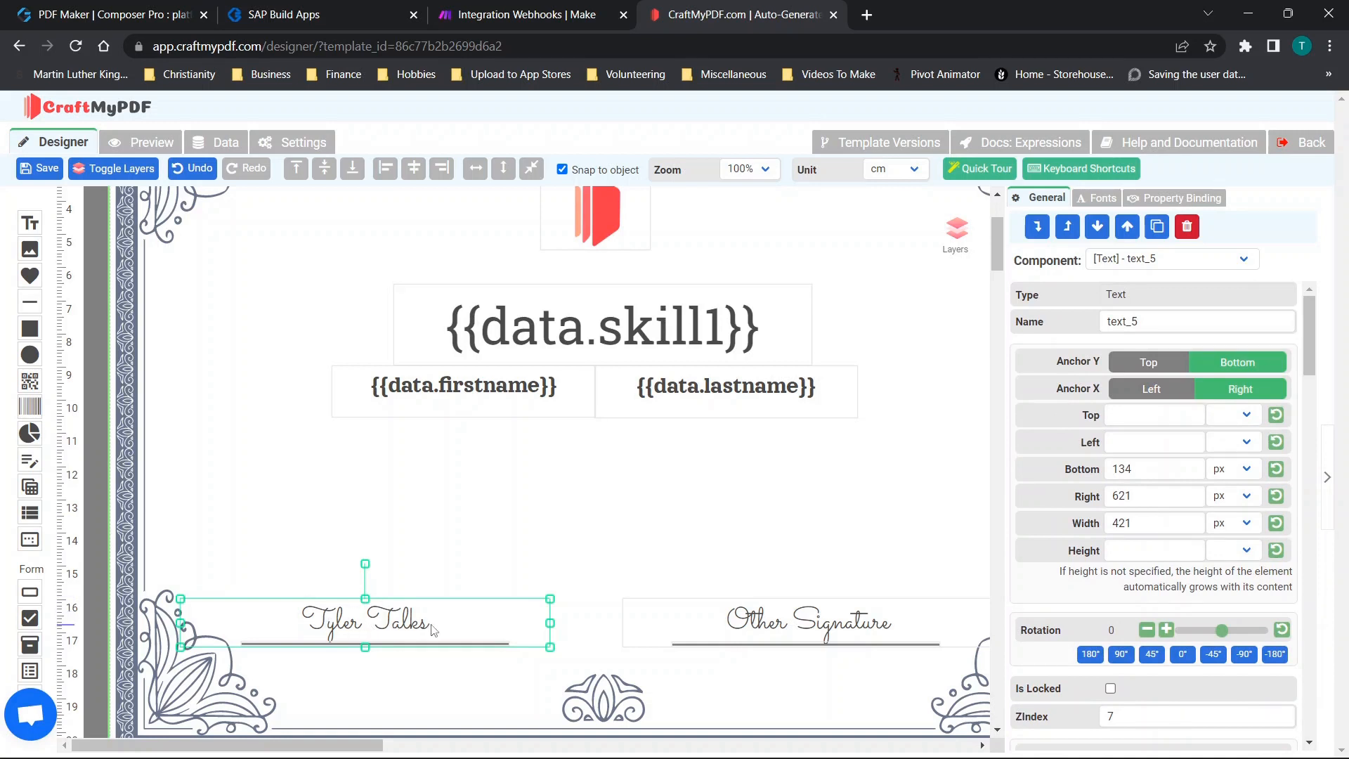
{"action": "left_click", "coordinate": [771, 640]}
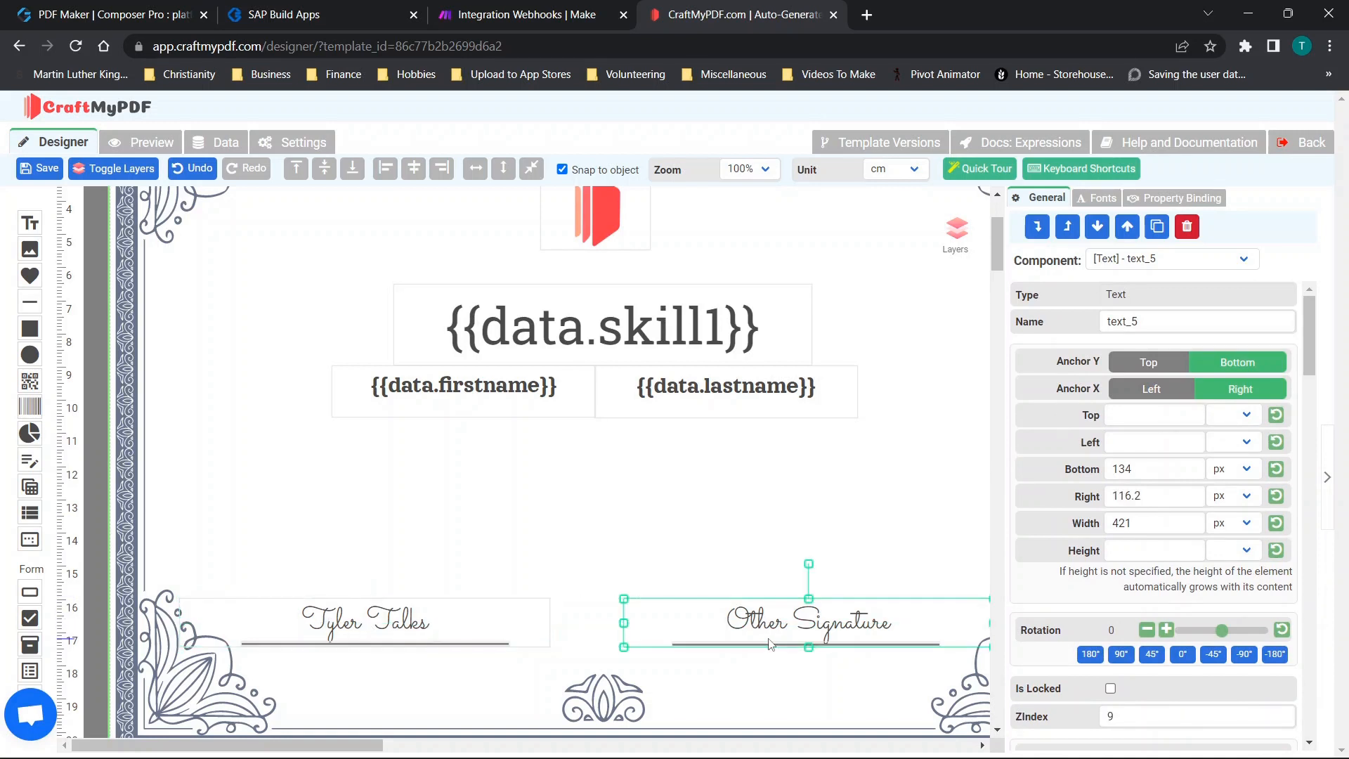
Change the certificate's large skill placeholder to {{data.skill}}
{"action": "left_click", "coordinate": [719, 522]}
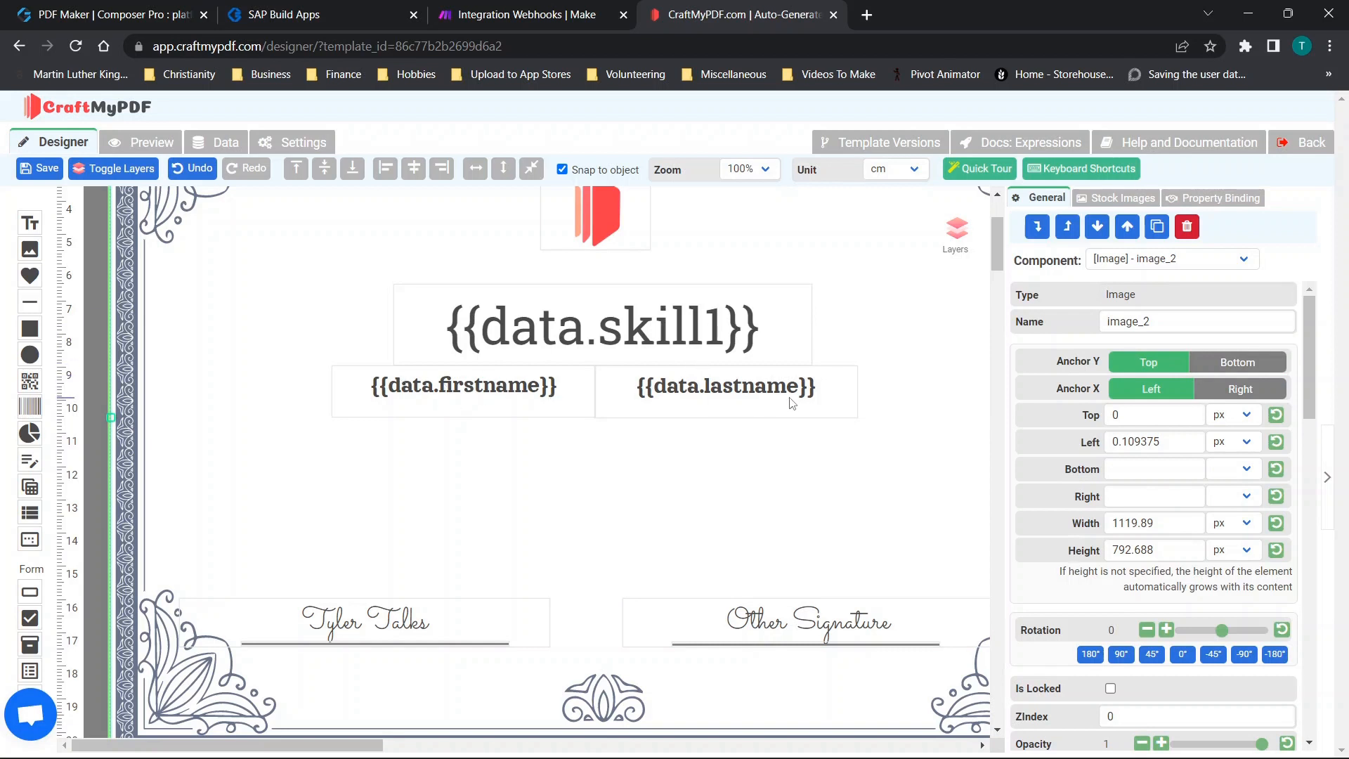
{"action": "left_click", "coordinate": [727, 337]}
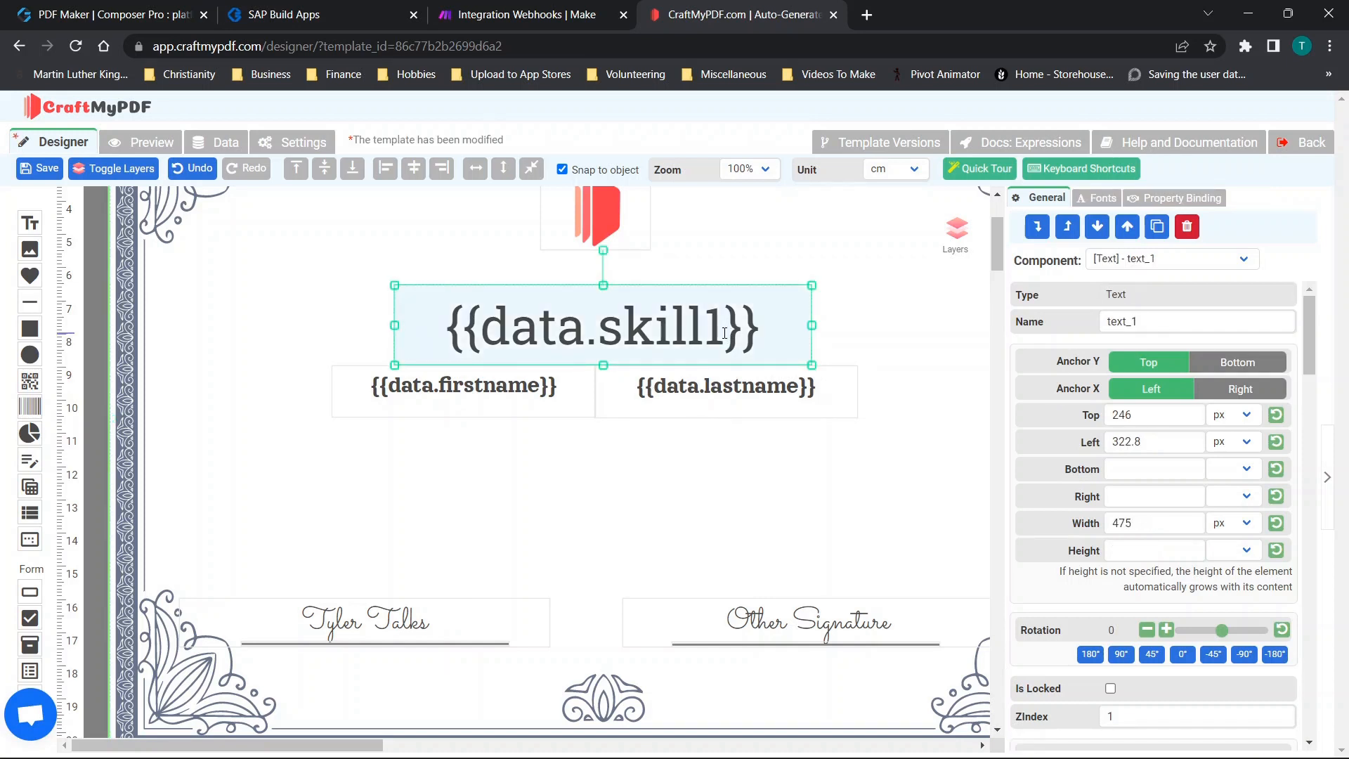
{"action": "key", "text": "BackSpace"}
{"action": "left_click", "coordinate": [597, 502]}
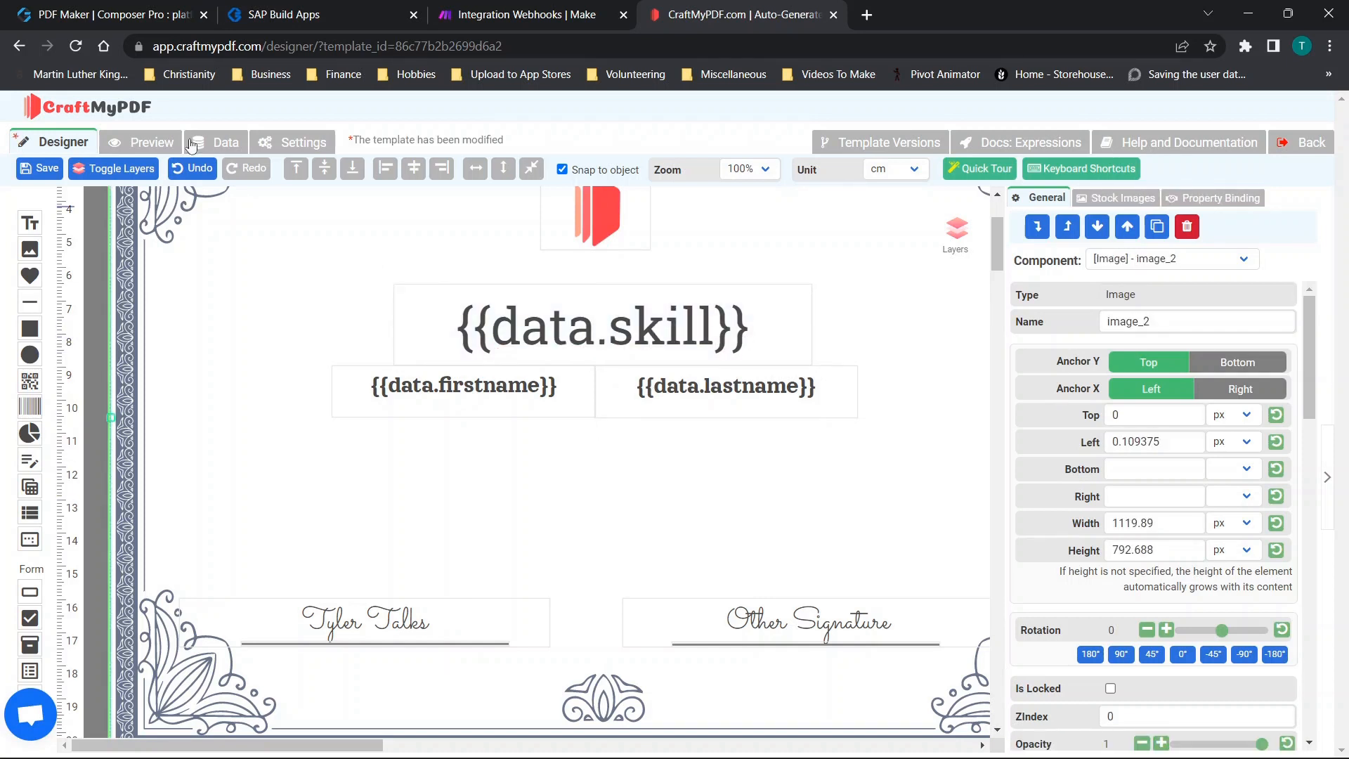
Copy the entire sample JSON object from the template's data, then save the template from the designer
{"action": "left_click", "coordinate": [219, 142]}
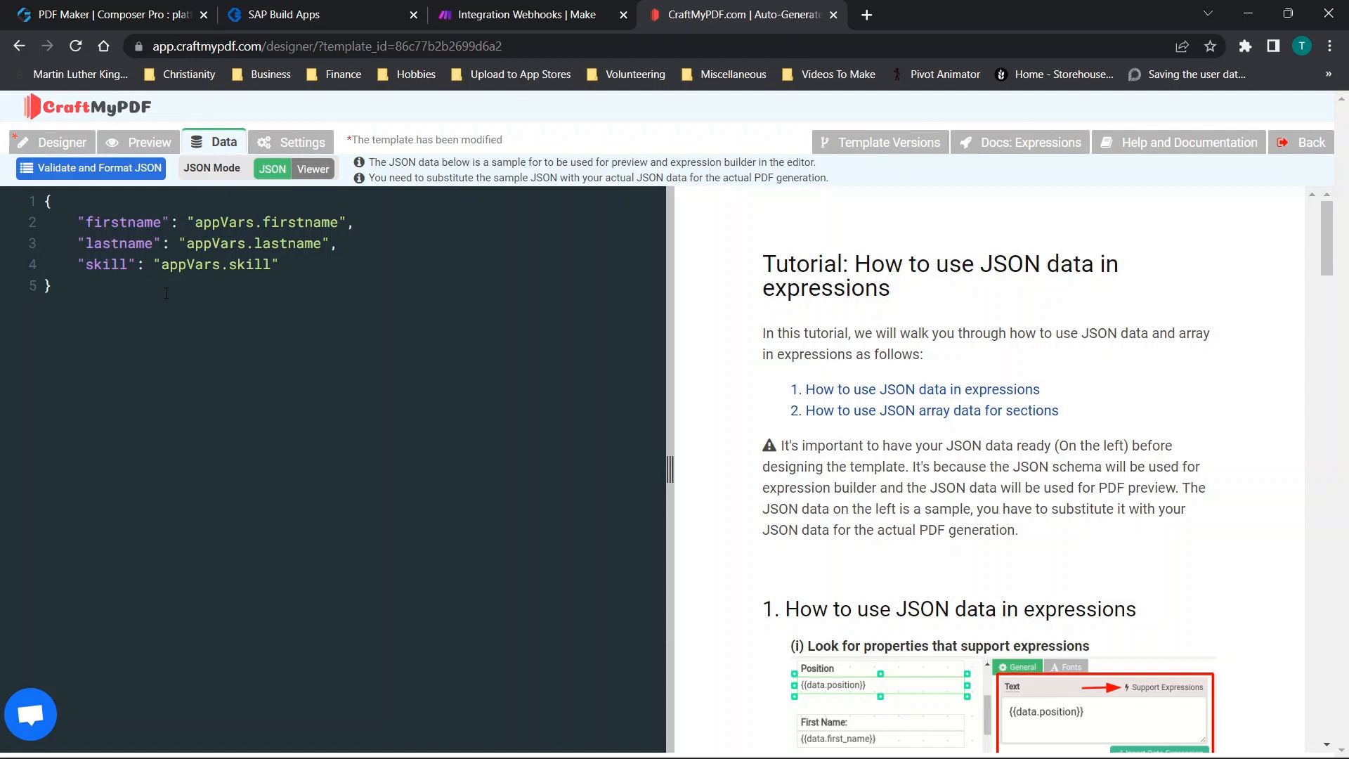
{"action": "left_click_drag", "start_coordinate": [64, 286], "coordinate": [18, 189]}
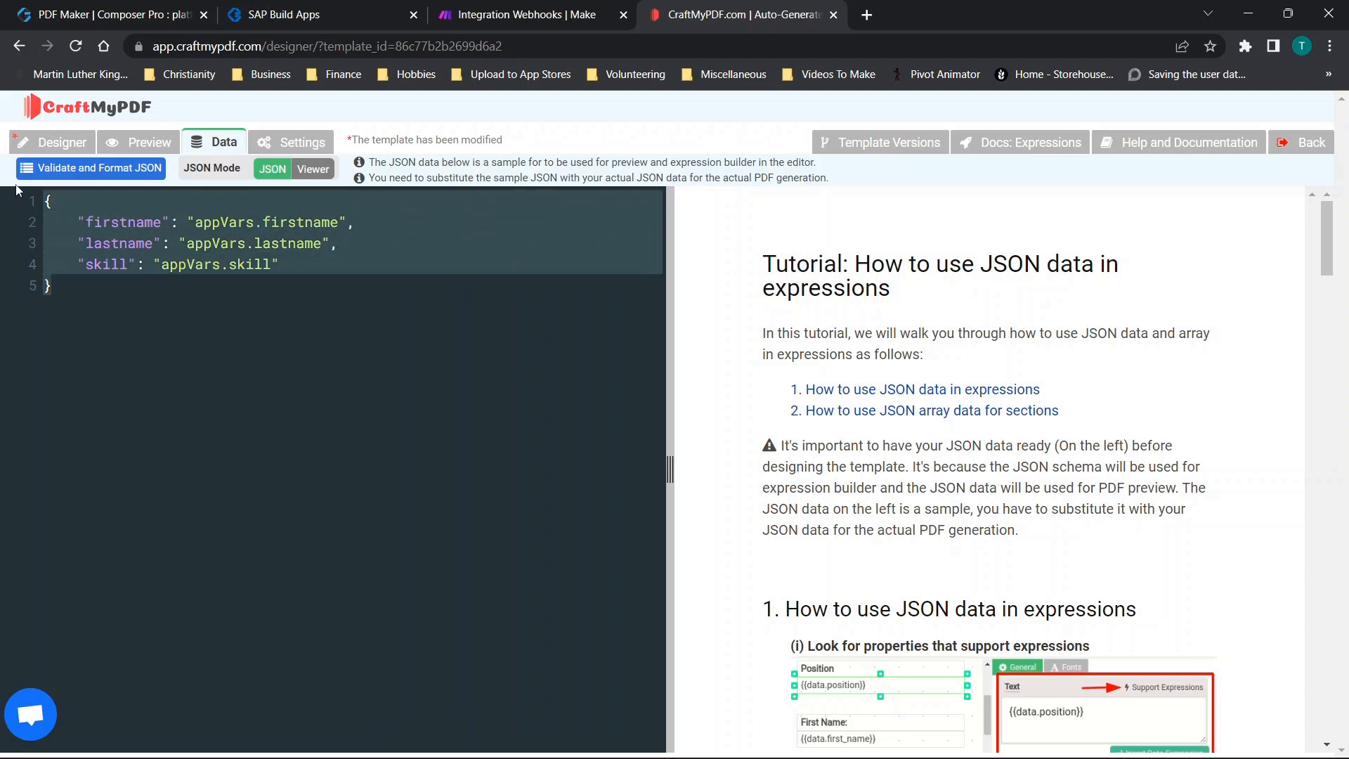
{"action": "left_click", "coordinate": [53, 222]}
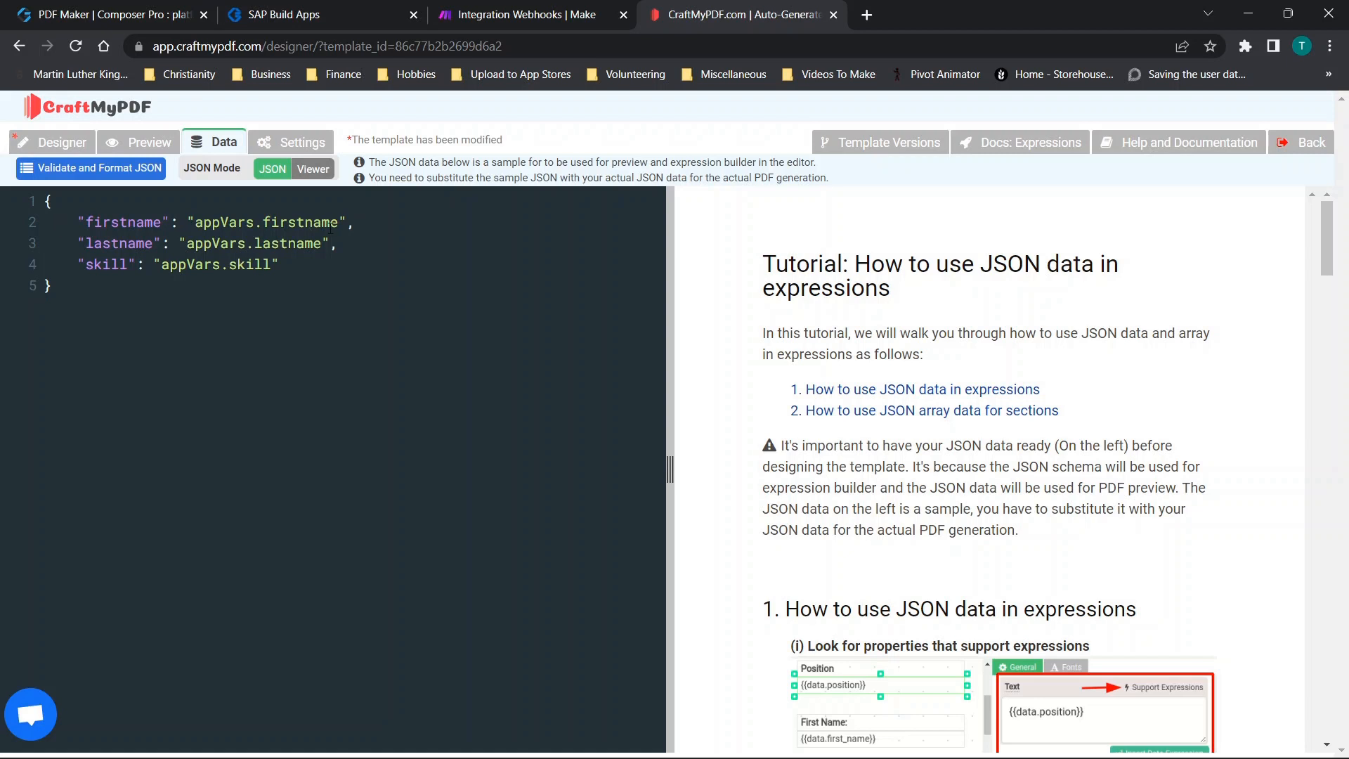
{"action": "left_click_drag", "start_coordinate": [63, 290], "coordinate": [13, 196]}
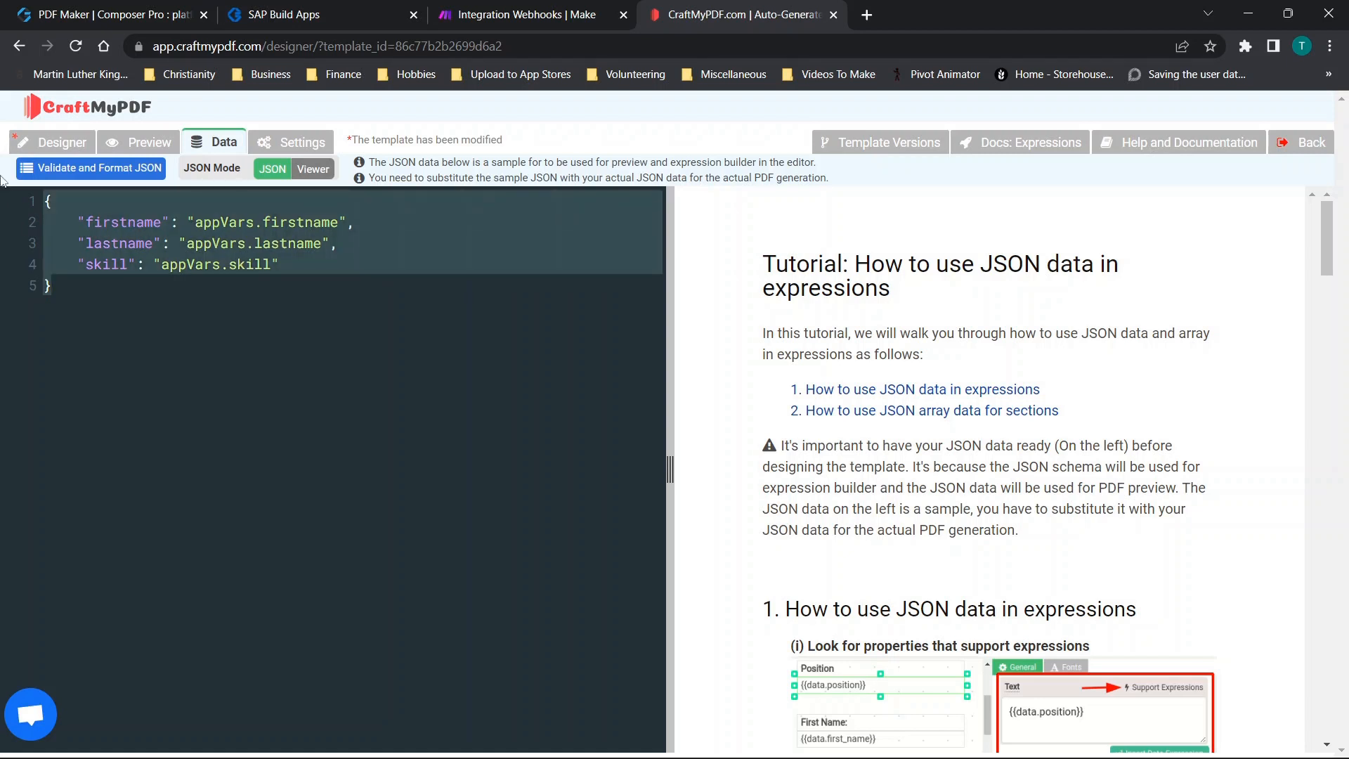
{"action": "left_click", "coordinate": [62, 142]}
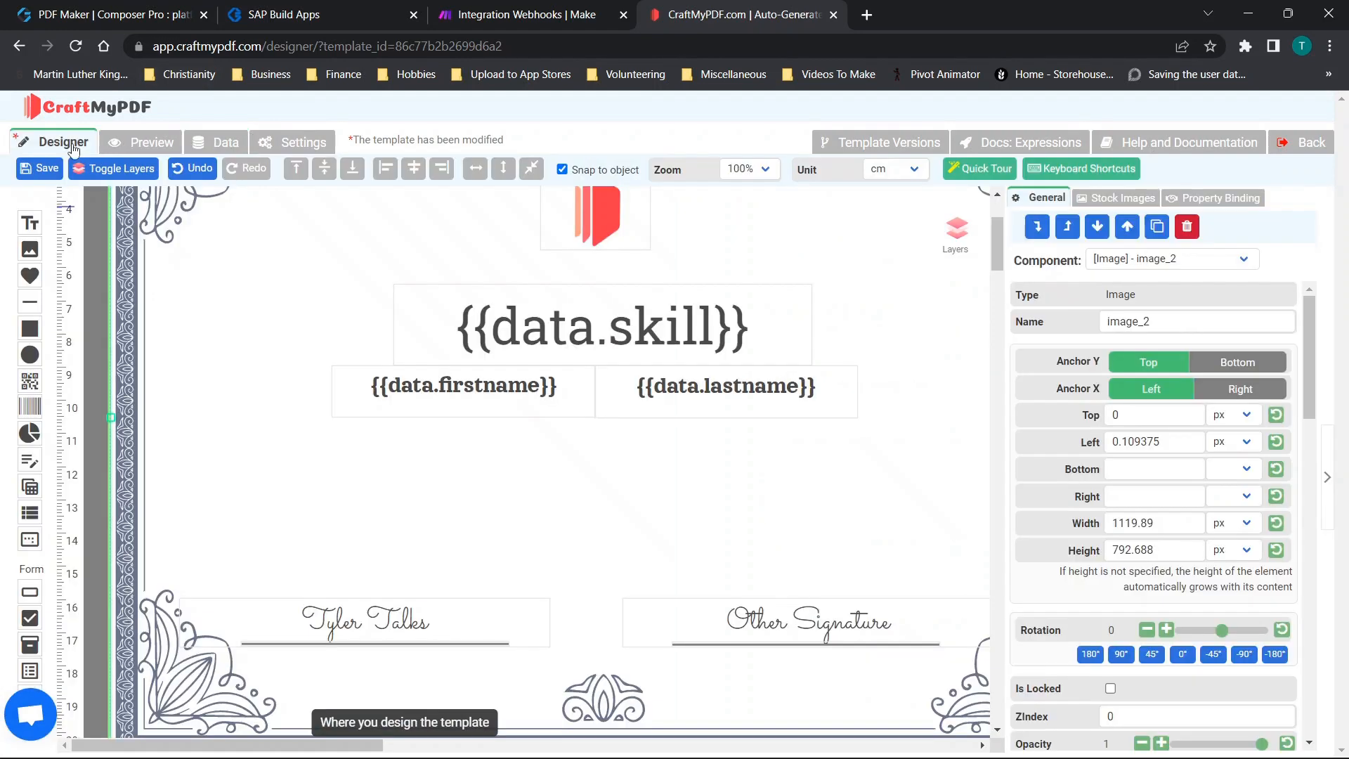
{"action": "left_click", "coordinate": [40, 170]}
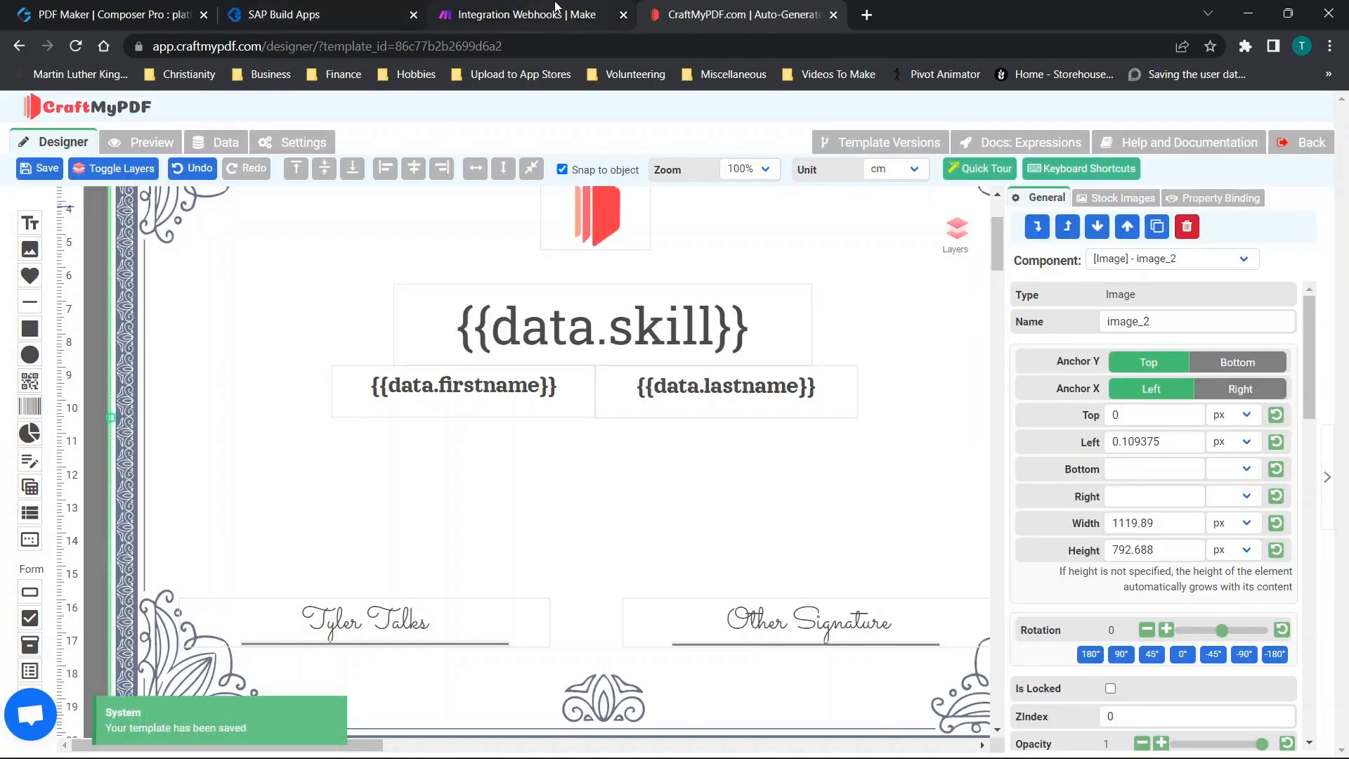
Switch to the AppGyver builder, paste the copied JSON into the HTTP request formula, and remove the quotation marks around appVars.firstname
{"action": "left_click", "coordinate": [302, 12]}
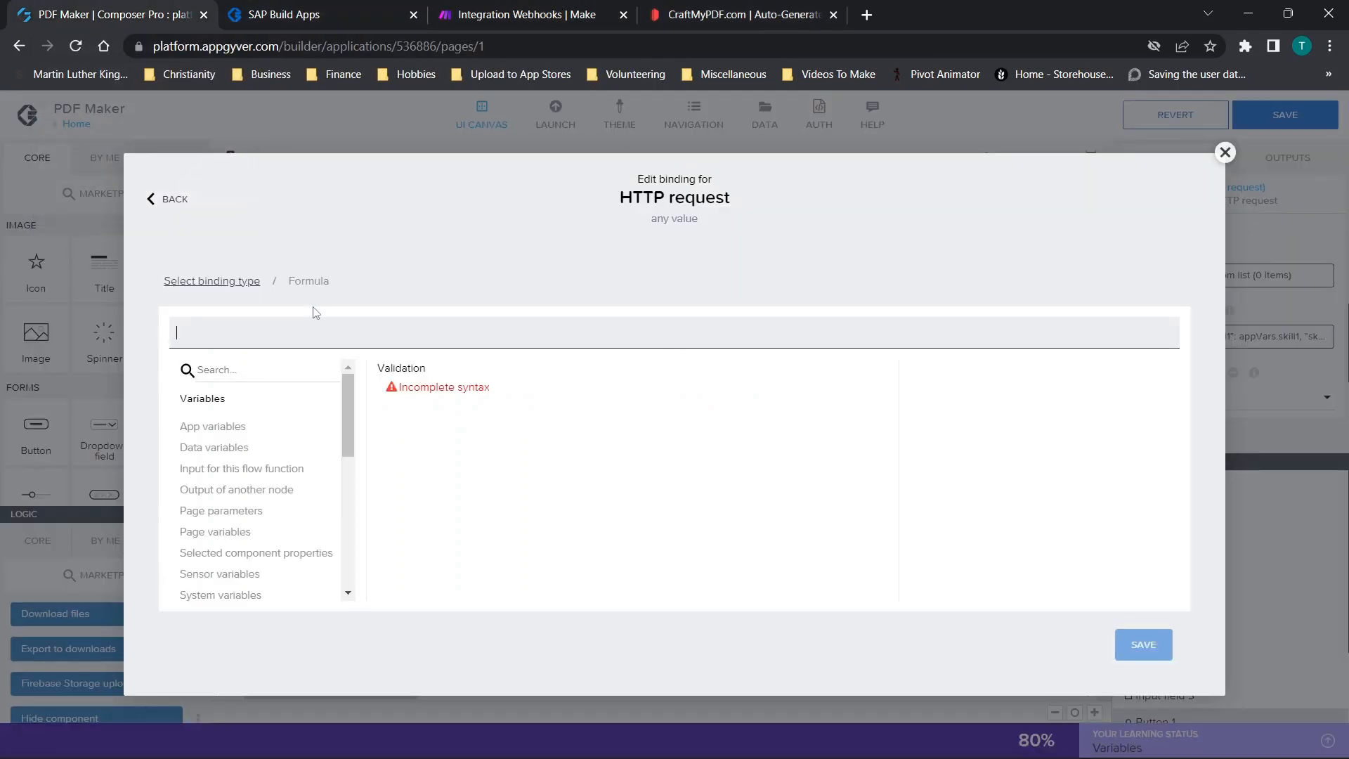
{"action": "type", "text": "{   \"firstname\": \"appVars.firstname\",   \"lastname\": \"appVars.lastname\",   \"skill\": \"appVars.skill\"}"}
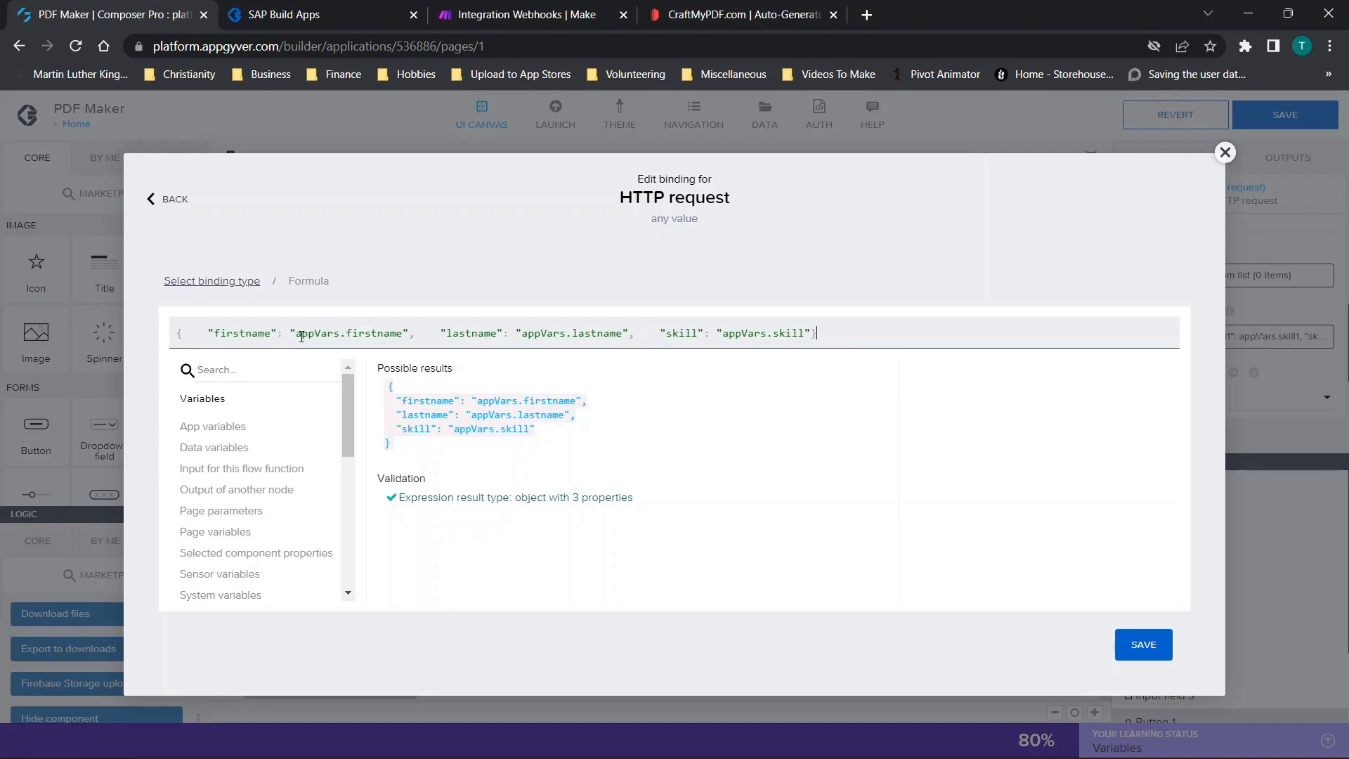
{"action": "left_click_drag", "start_coordinate": [297, 334], "coordinate": [405, 334]}
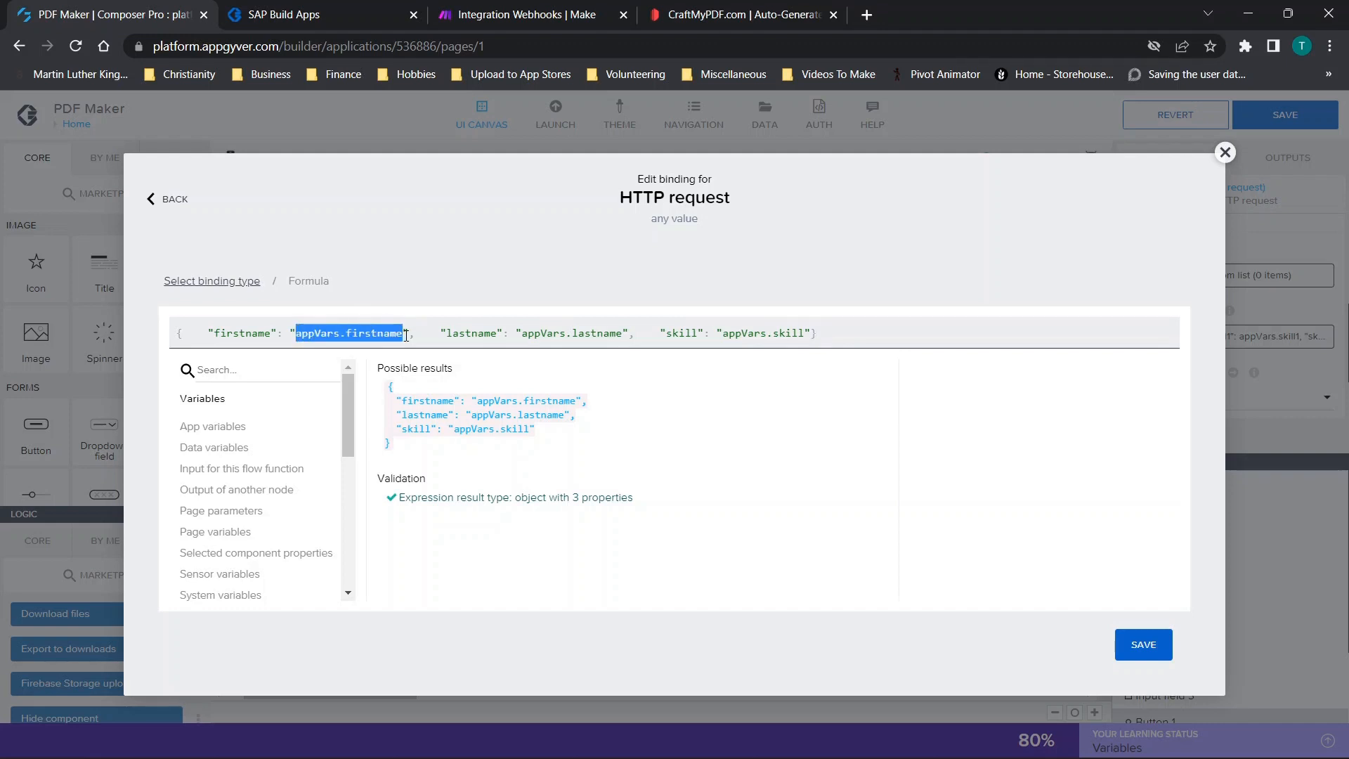
{"action": "left_click", "coordinate": [297, 332]}
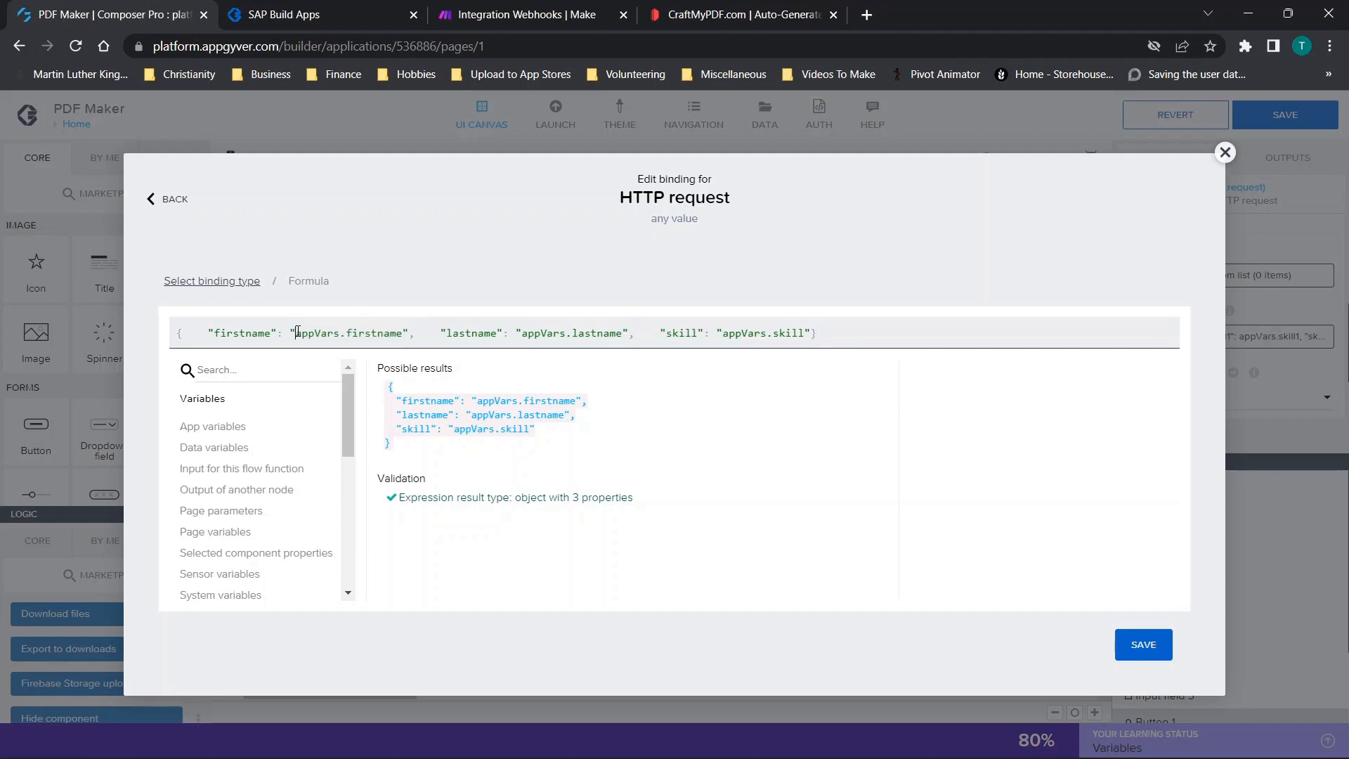
{"action": "key", "text": "BackSpace"}
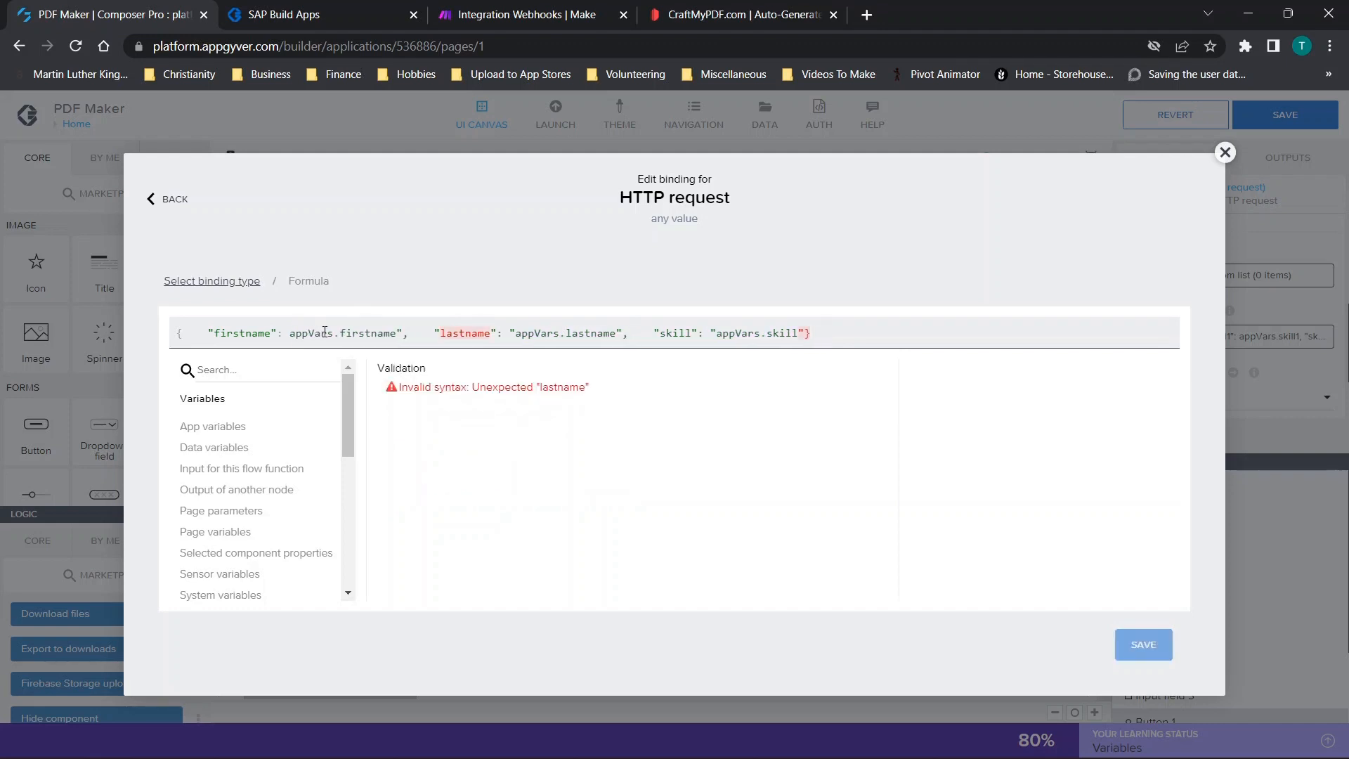
{"action": "left_click", "coordinate": [404, 333]}
{"action": "key", "text": "BackSpace"}
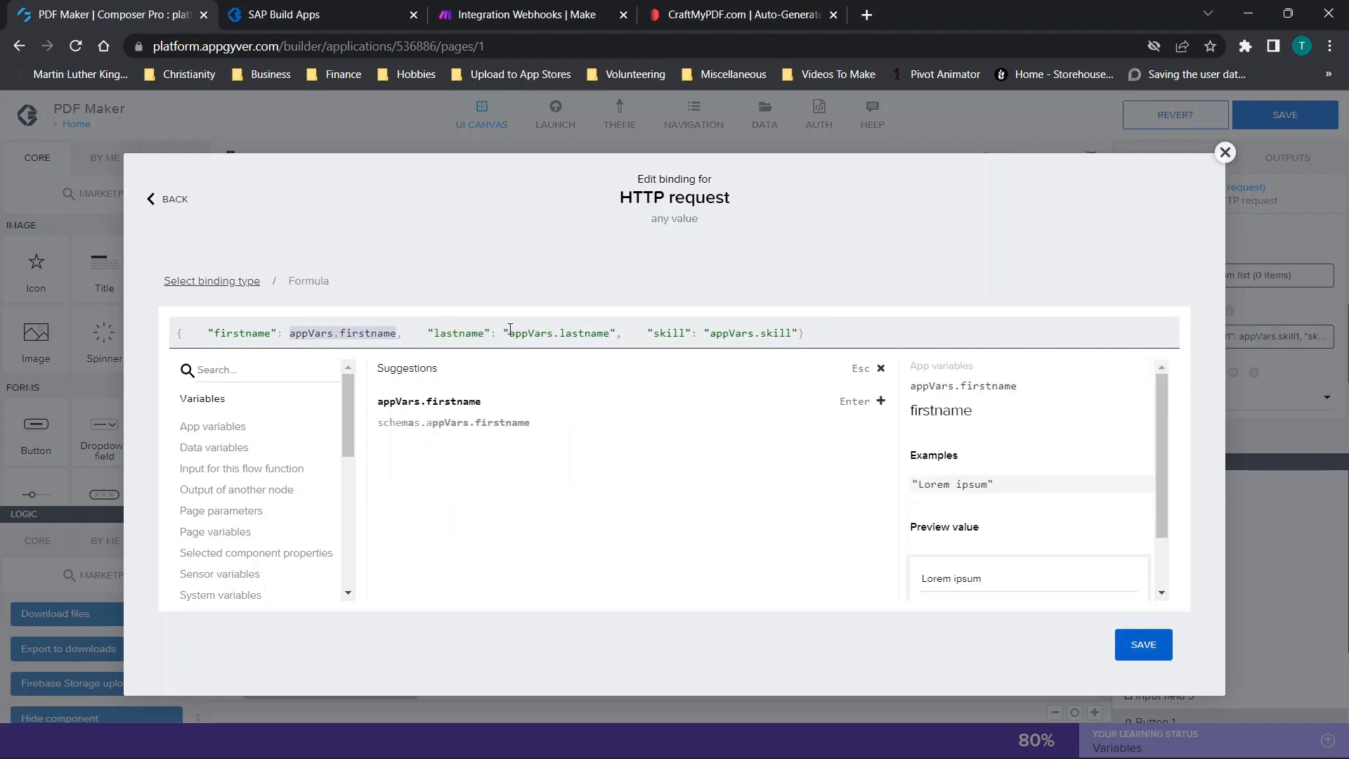
Remove the quotation marks around appVars.lastname and appVars.skill in the formula
{"action": "left_click", "coordinate": [511, 331]}
{"action": "key", "text": "BackSpace"}
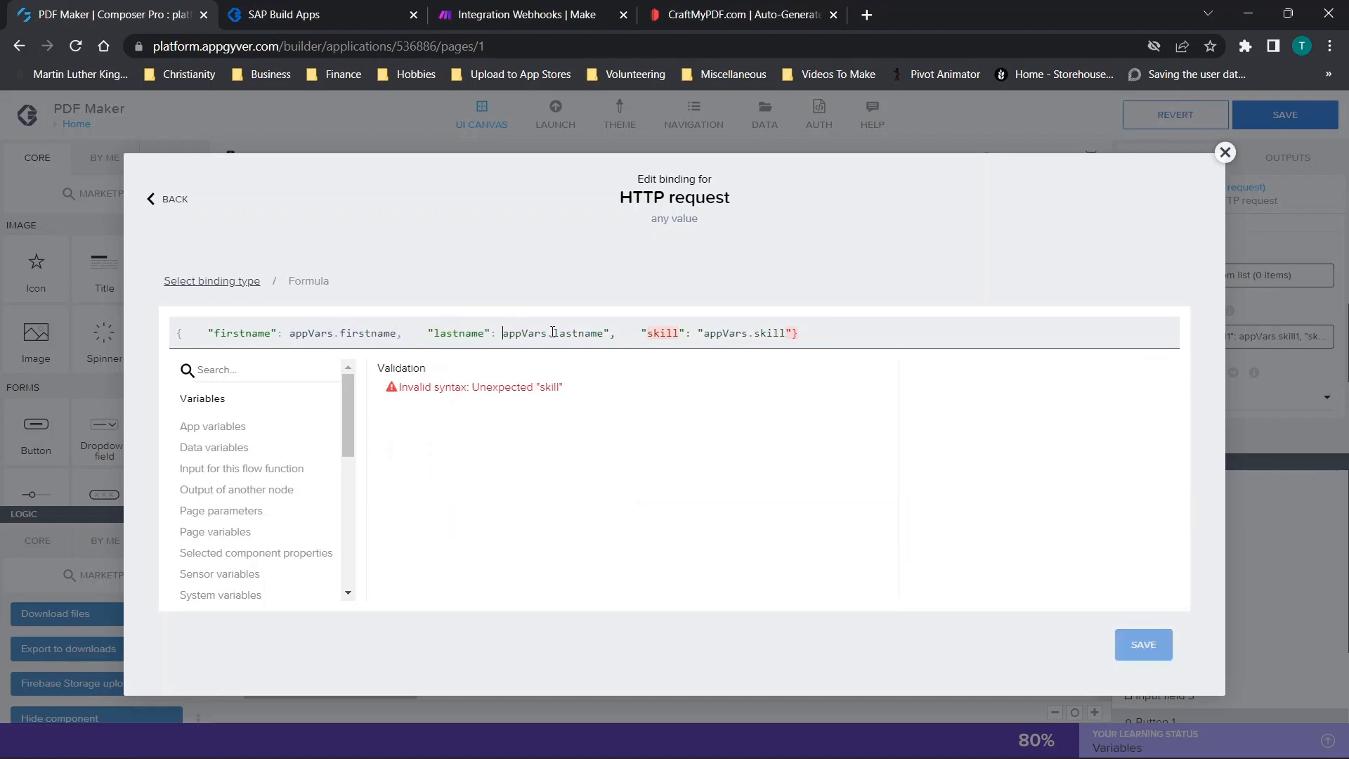
{"action": "left_click", "coordinate": [610, 332]}
{"action": "key", "text": "BackSpace"}
{"action": "left_click", "coordinate": [696, 332]}
{"action": "key", "text": "BackSpace"}
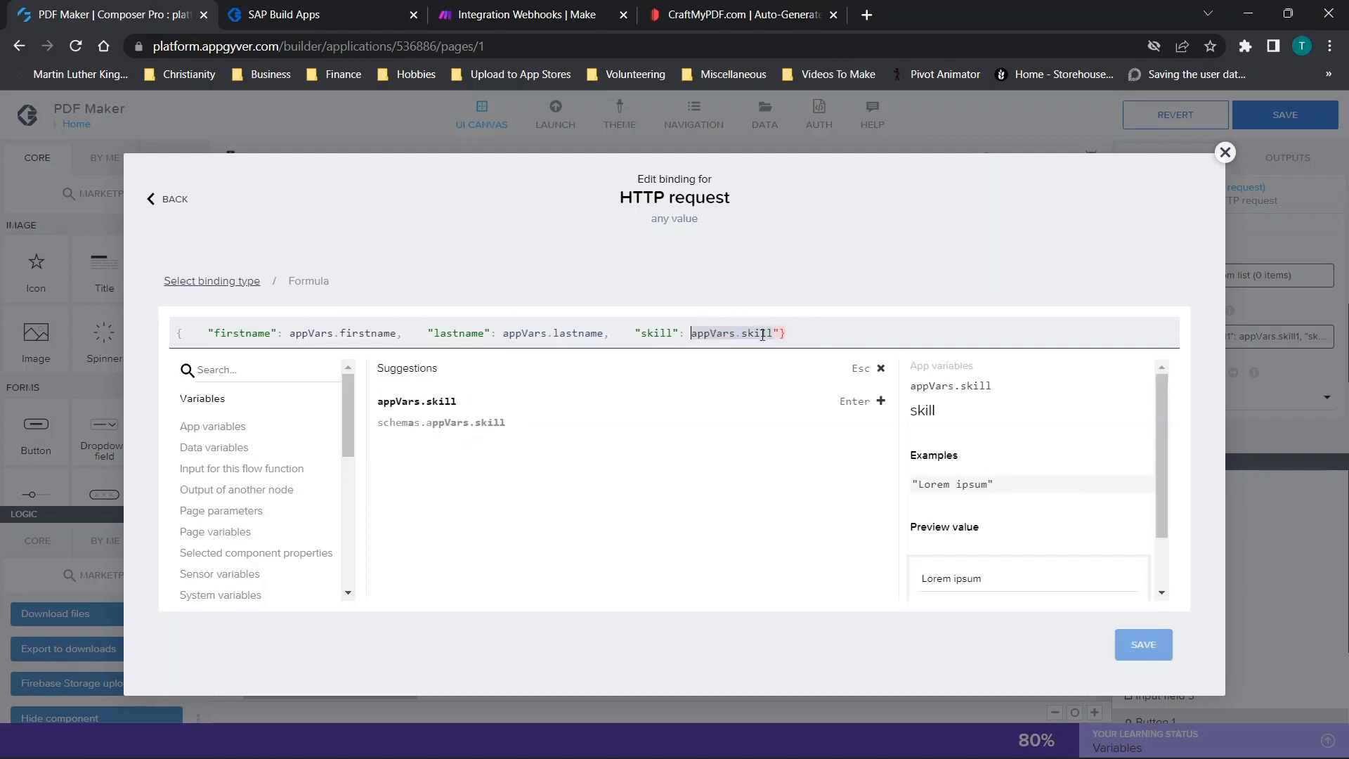
{"action": "left_click", "coordinate": [781, 333]}
{"action": "key", "text": "BackSpace"}
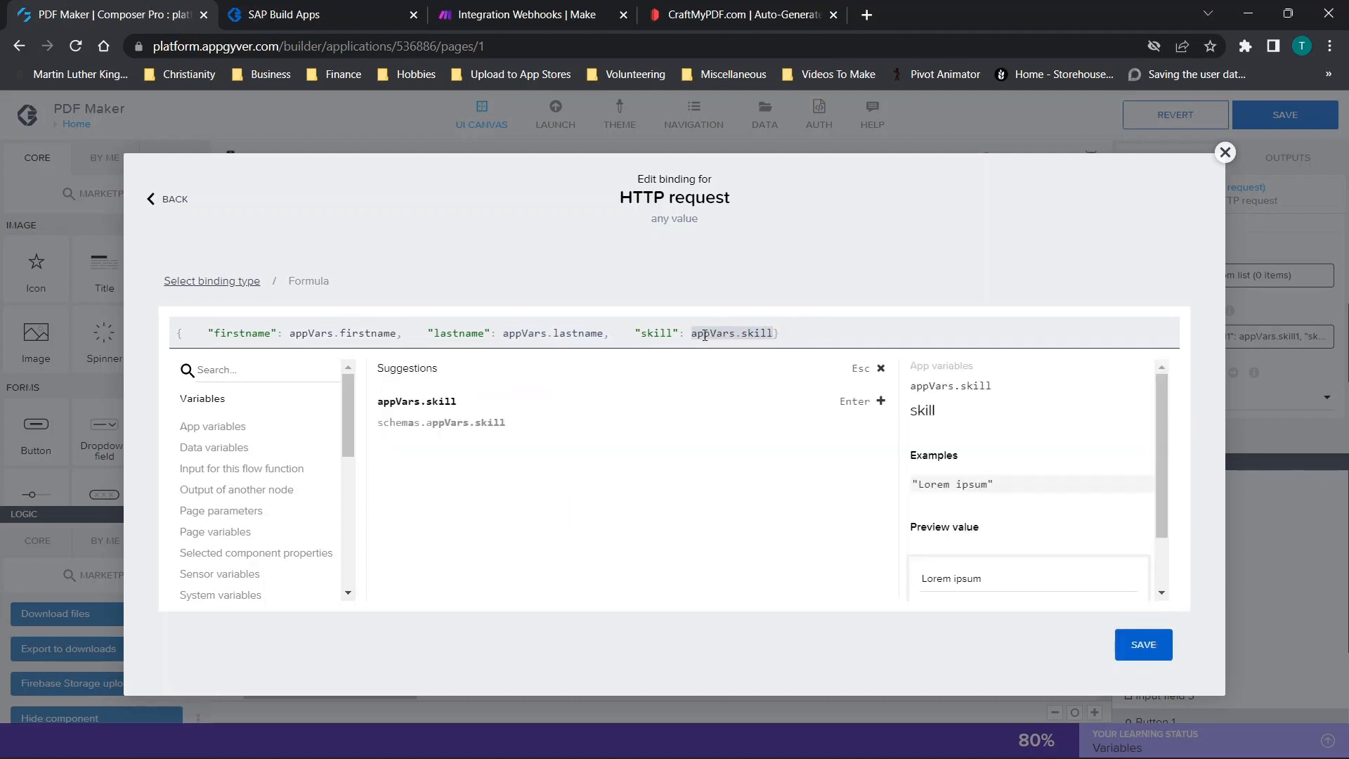
Check the formula's keys and variables, delete the extra spaces before the "firstname" key, and save the request body binding
{"action": "left_click", "coordinate": [609, 332]}
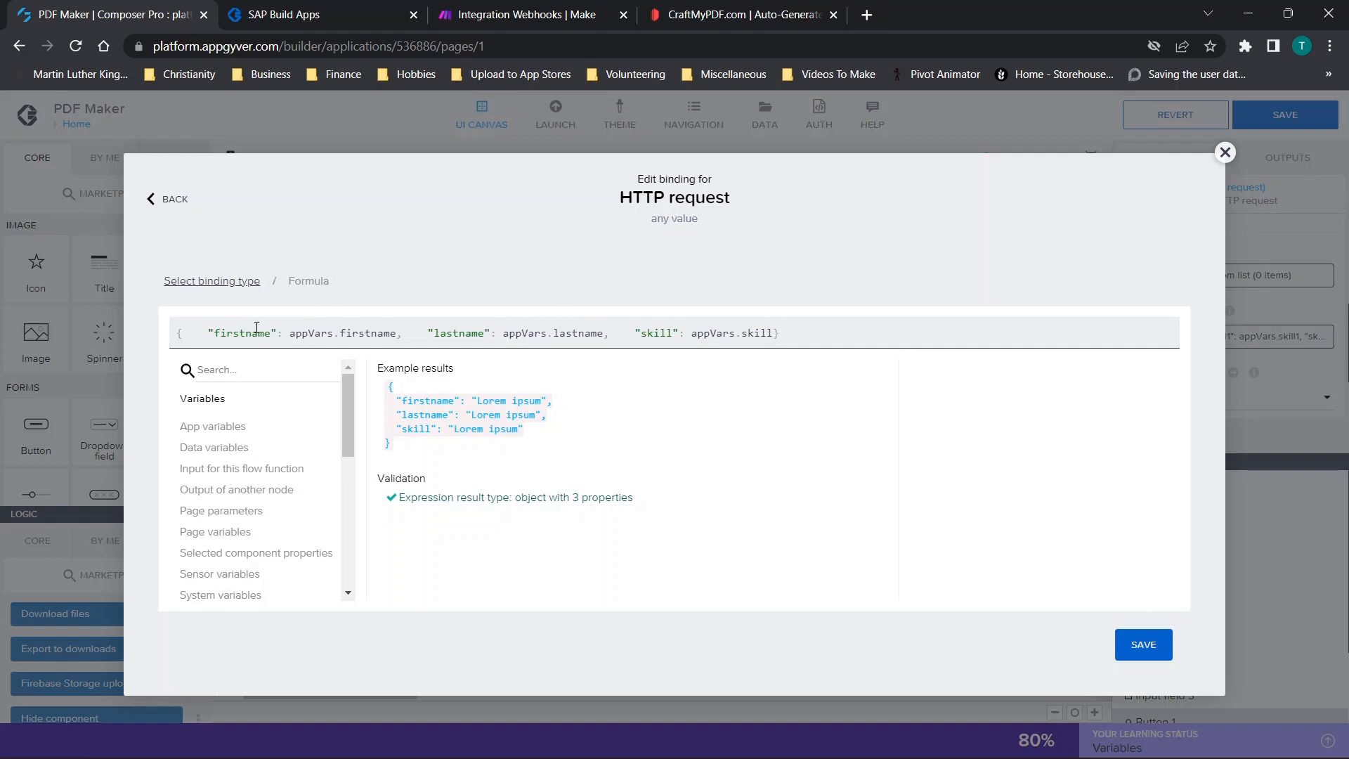
{"action": "left_click", "coordinate": [332, 335]}
{"action": "left_click", "coordinate": [528, 333]}
{"action": "left_click", "coordinate": [654, 331]}
{"action": "left_click", "coordinate": [716, 333]}
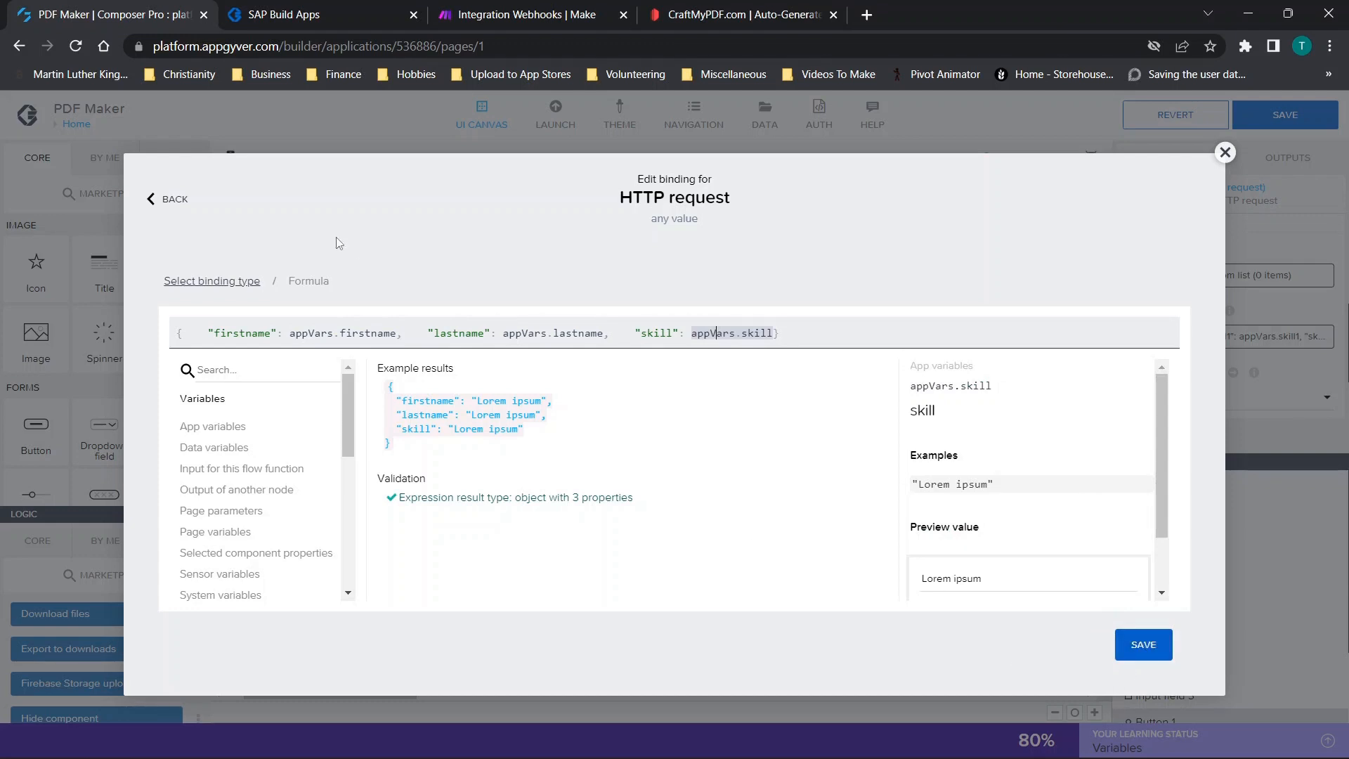
{"action": "left_click", "coordinate": [212, 327]}
{"action": "key", "text": "BackSpace"}
{"action": "key", "text": "BackSpace"}
{"action": "key", "text": "BackSpace"}
{"action": "key", "text": "BackSpace"}
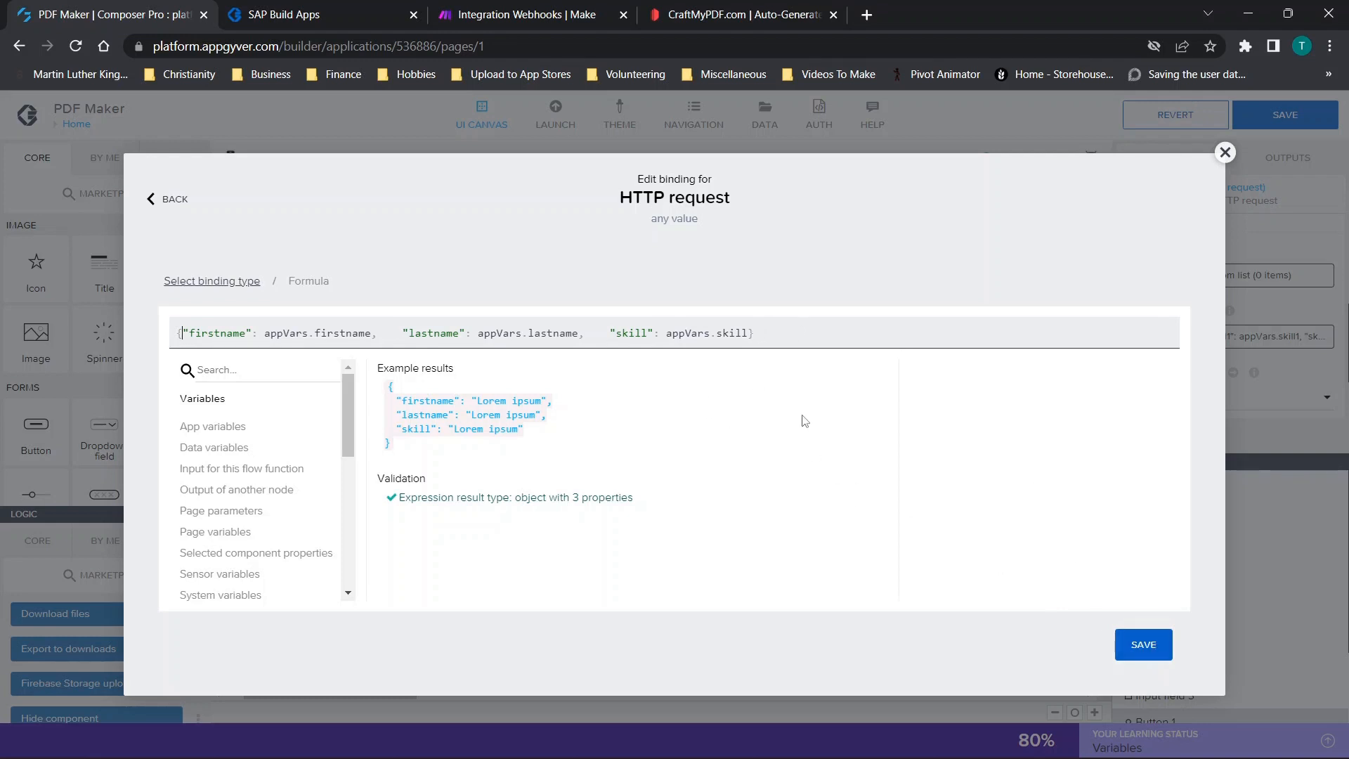
{"action": "left_click", "coordinate": [1142, 642]}
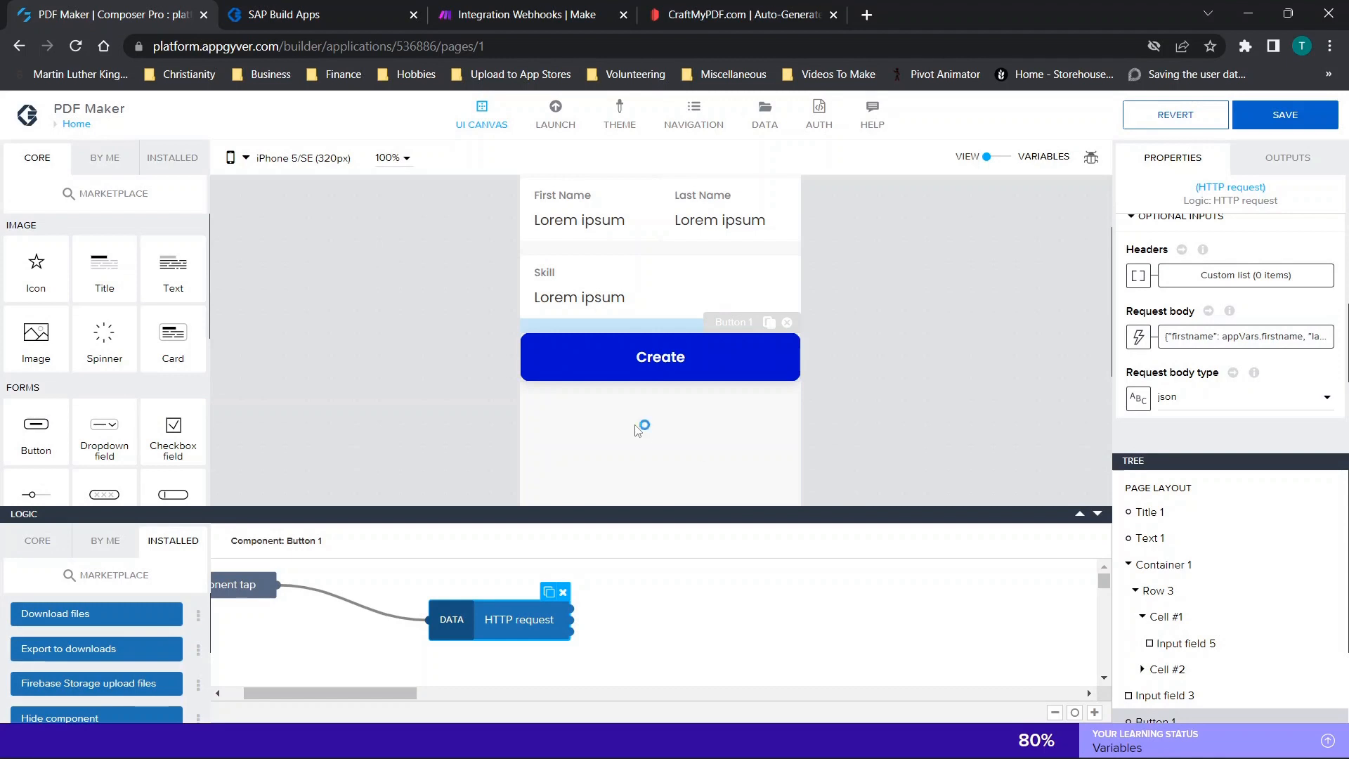
Review the HTTP request's URL, method and body type, then save the PDF Maker application
{"action": "scroll", "coordinate": [1263, 289], "scroll_direction": "up", "scroll_amount": 3}
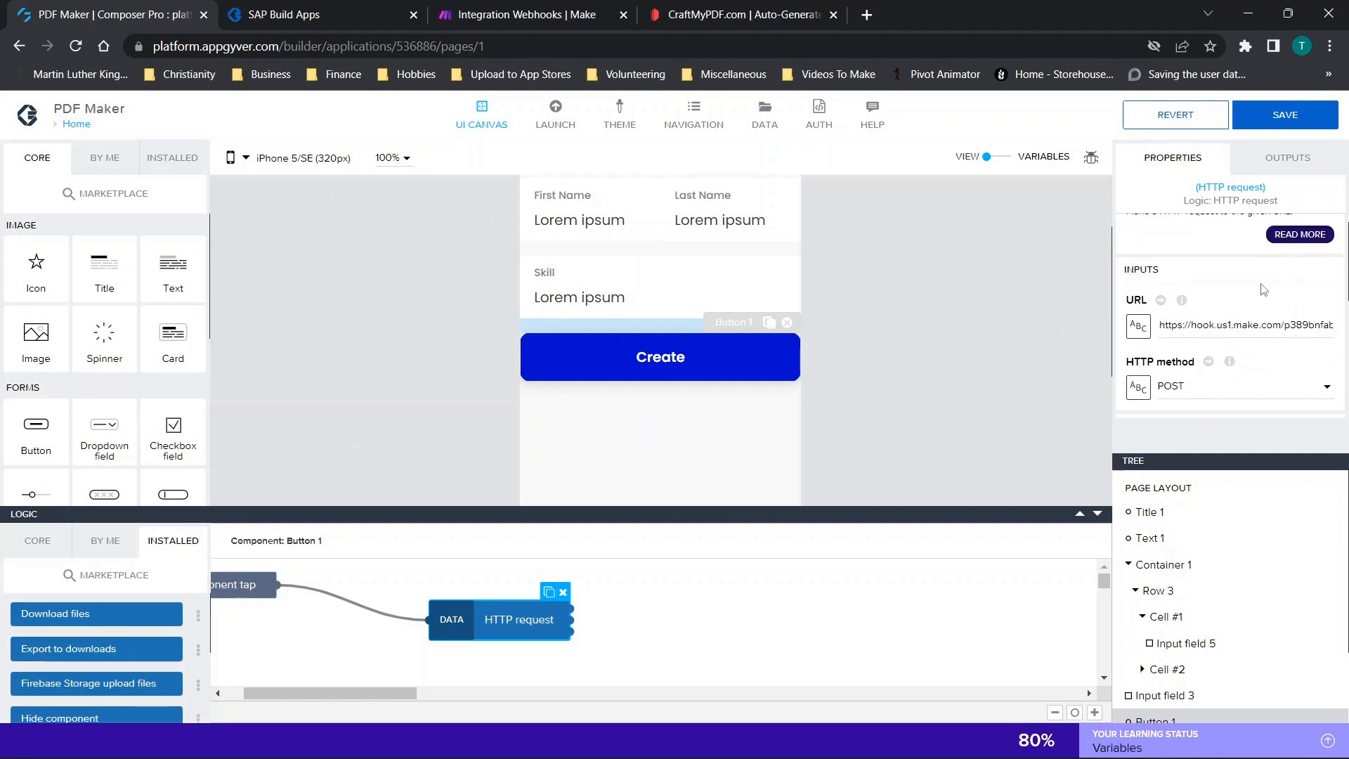
{"action": "scroll", "coordinate": [1271, 316], "scroll_direction": "down", "scroll_amount": 5}
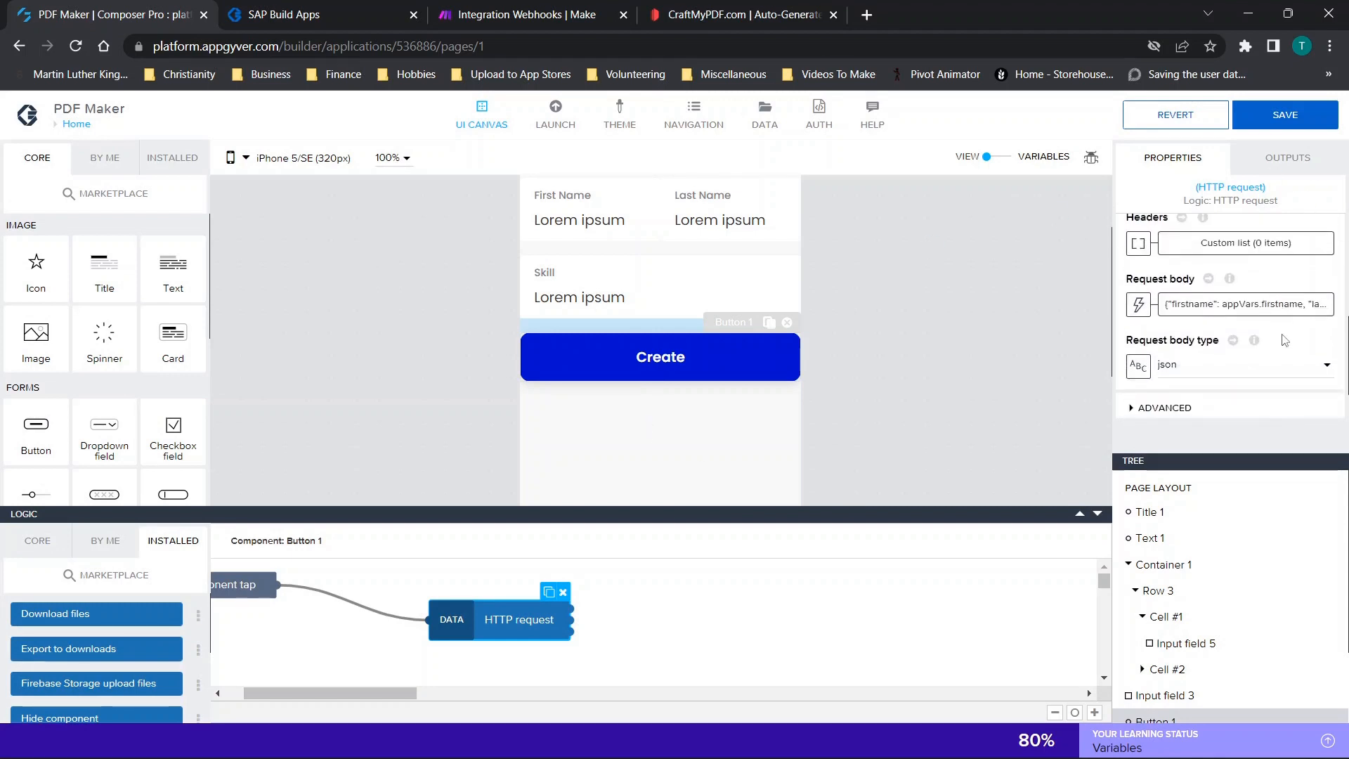
{"action": "scroll", "coordinate": [1284, 340], "scroll_direction": "down", "scroll_amount": 2}
{"action": "left_click", "coordinate": [1257, 114]}
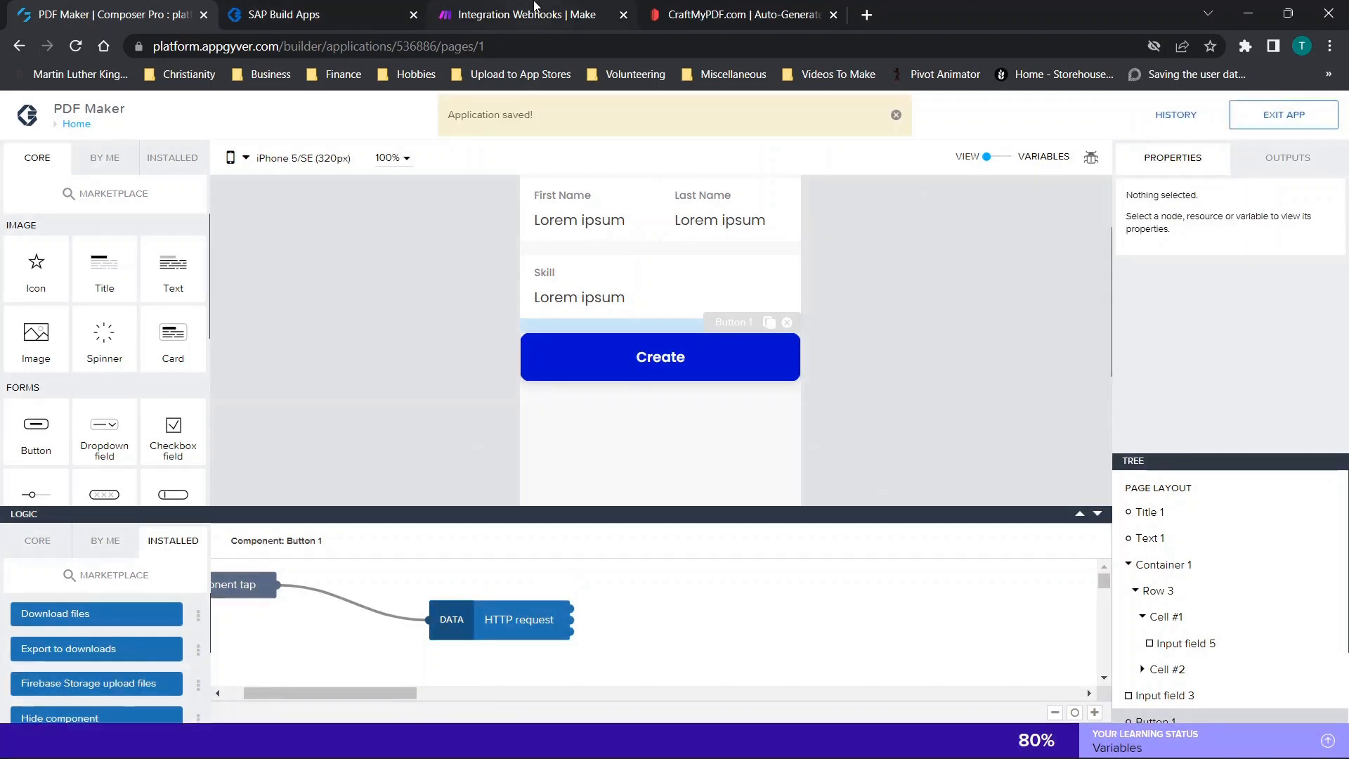
{"action": "left_click", "coordinate": [284, 14]}
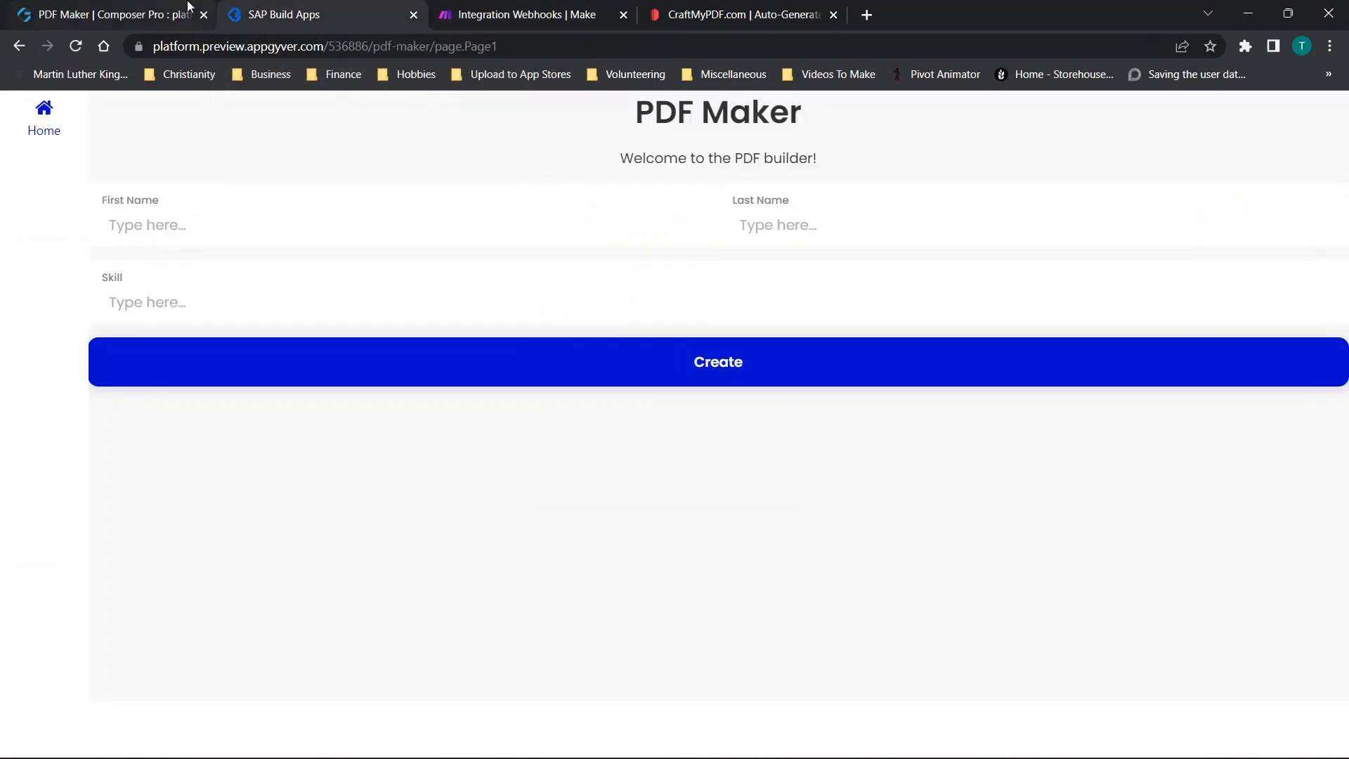
{"action": "left_click", "coordinate": [156, 14]}
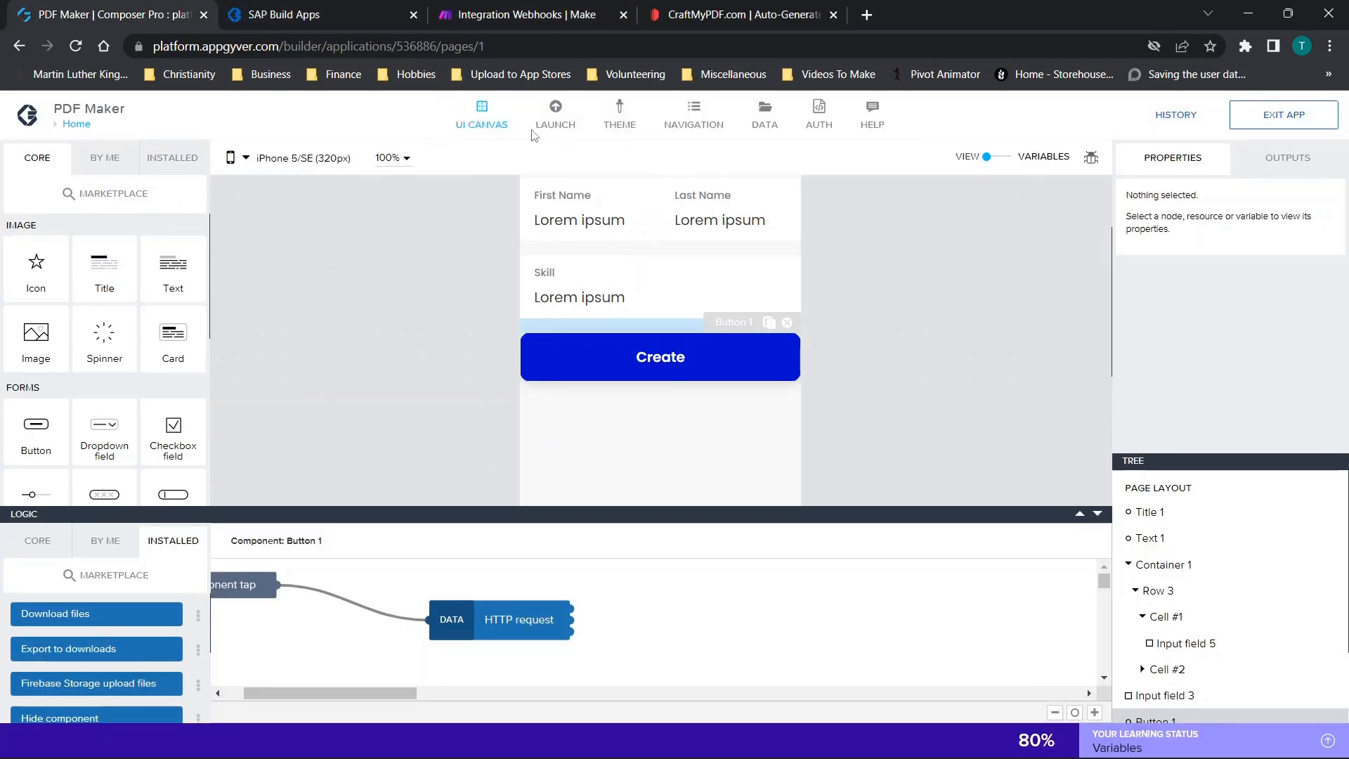
{"action": "left_click", "coordinate": [555, 118]}
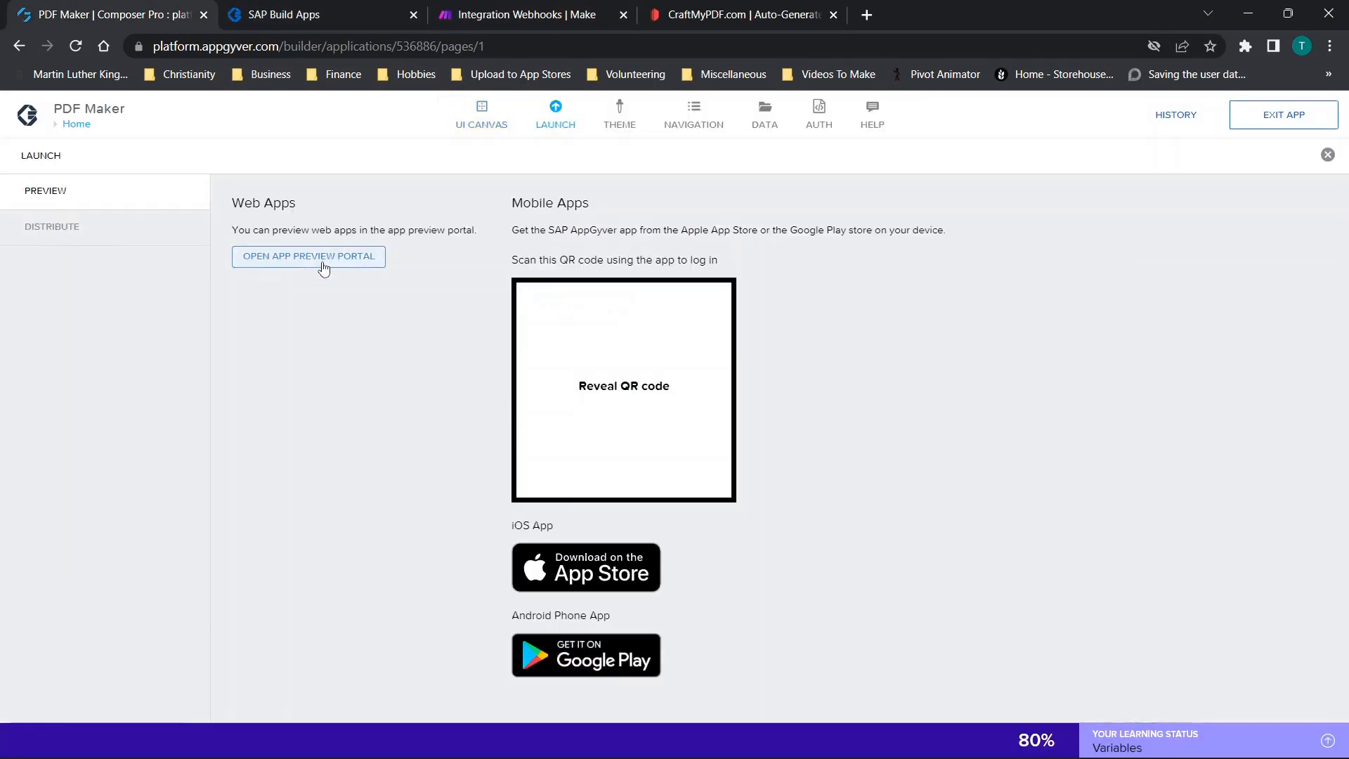
{"action": "left_click", "coordinate": [1320, 155]}
{"action": "key", "text": "ctrl+Tab"}
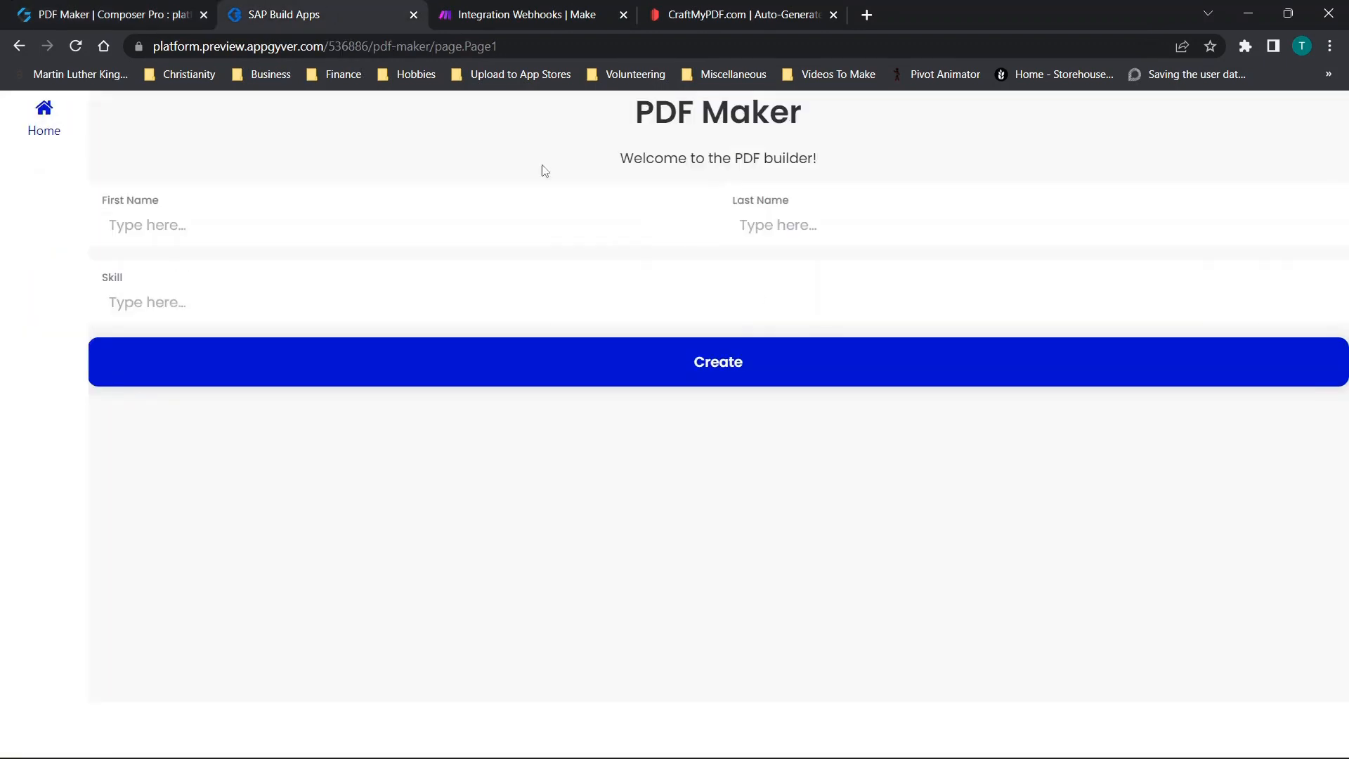
Start redetermining the custom webhook's data structure in Make, then submit the PDF Maker preview form with sample text, using "fsdf" as the first name
{"action": "left_click", "coordinate": [462, 10]}
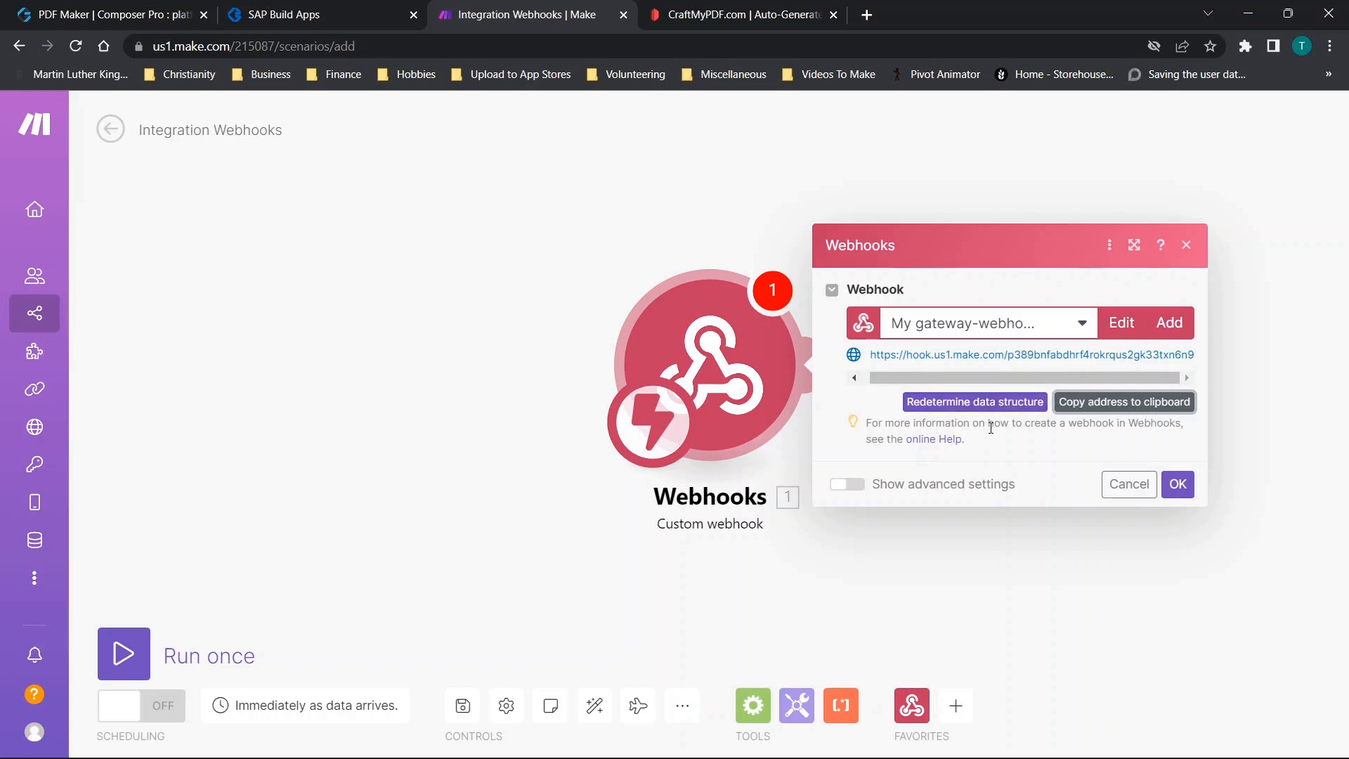
{"action": "left_click", "coordinate": [951, 403]}
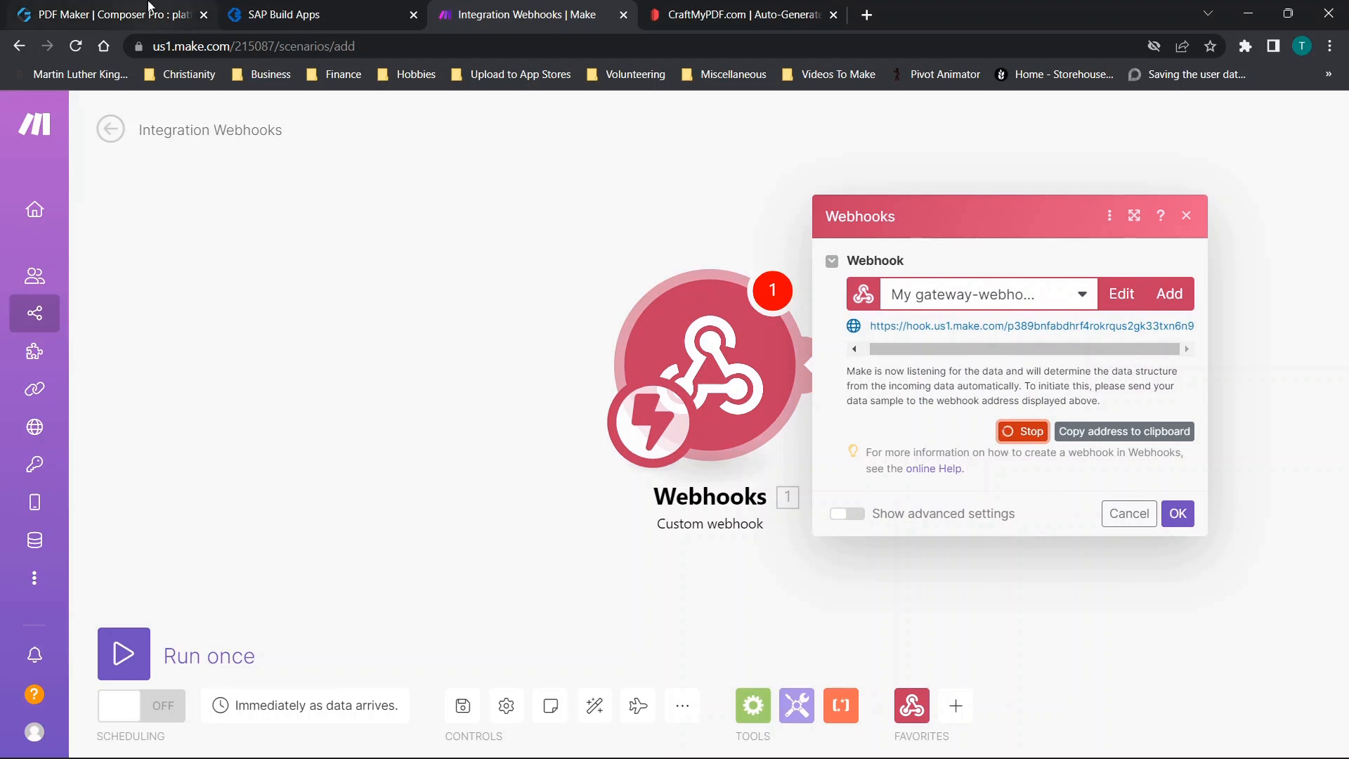
{"action": "left_click", "coordinate": [272, 9]}
{"action": "type", "text": "fsdf"}
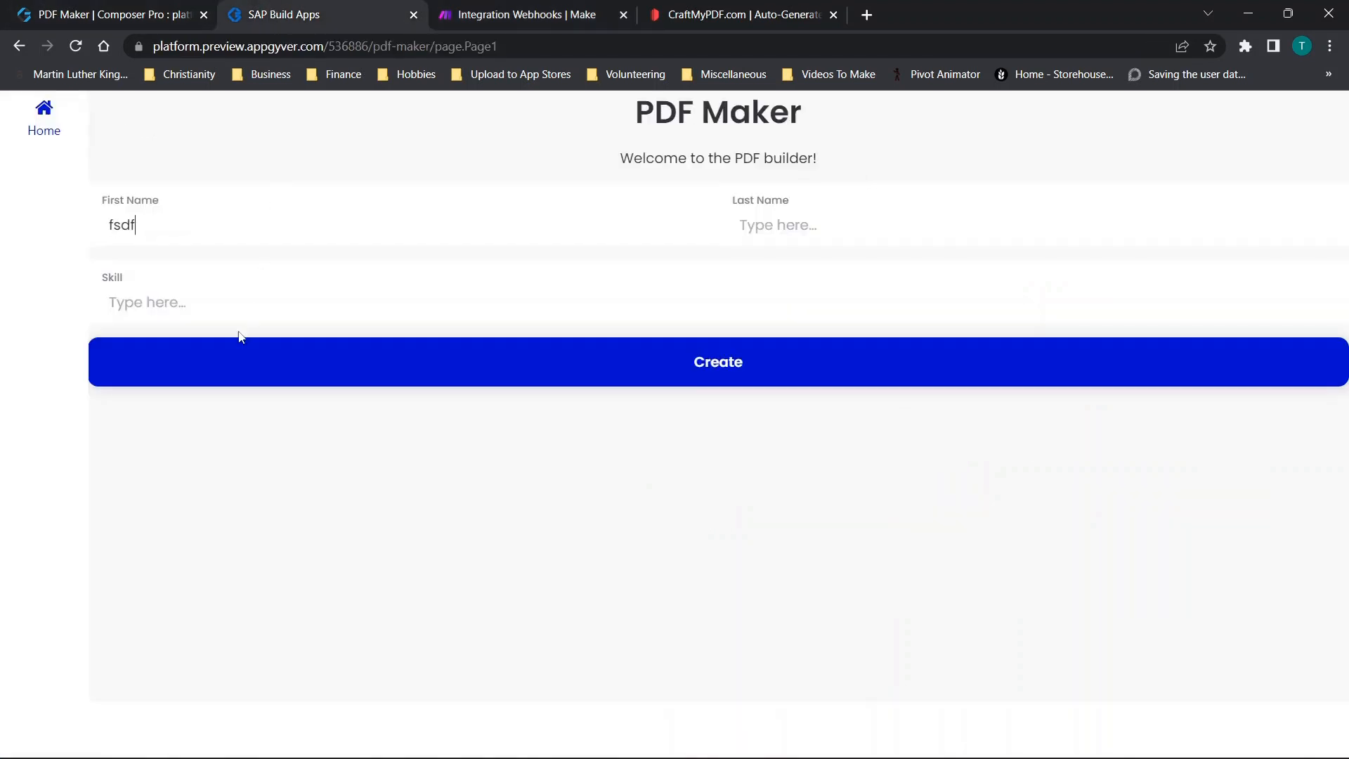
{"action": "type", "text": "dsfdssdfds"}
{"action": "left_click", "coordinate": [712, 372]}
Return to Make and accept the custom webhook's settings
{"action": "left_click", "coordinate": [560, 10]}
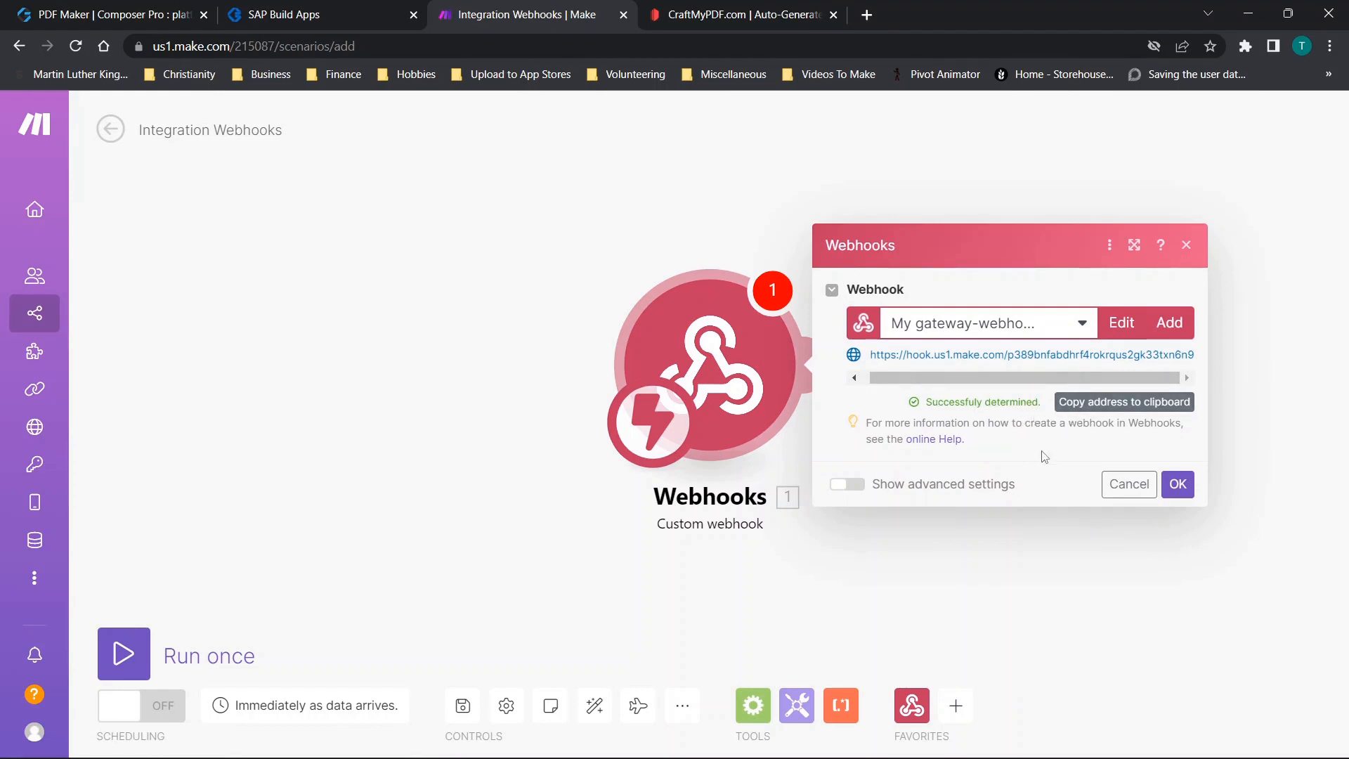
{"action": "right_click", "coordinate": [1189, 484]}
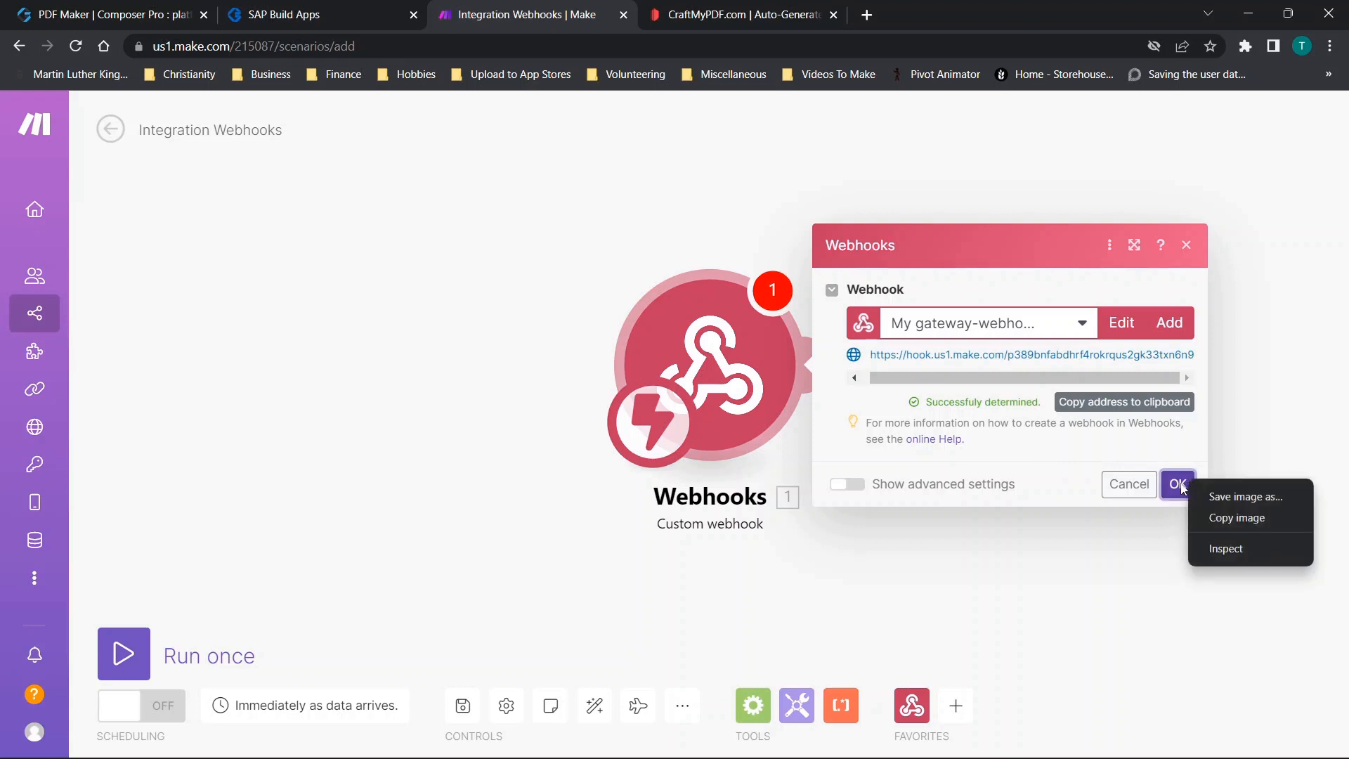
{"action": "left_click", "coordinate": [1184, 486]}
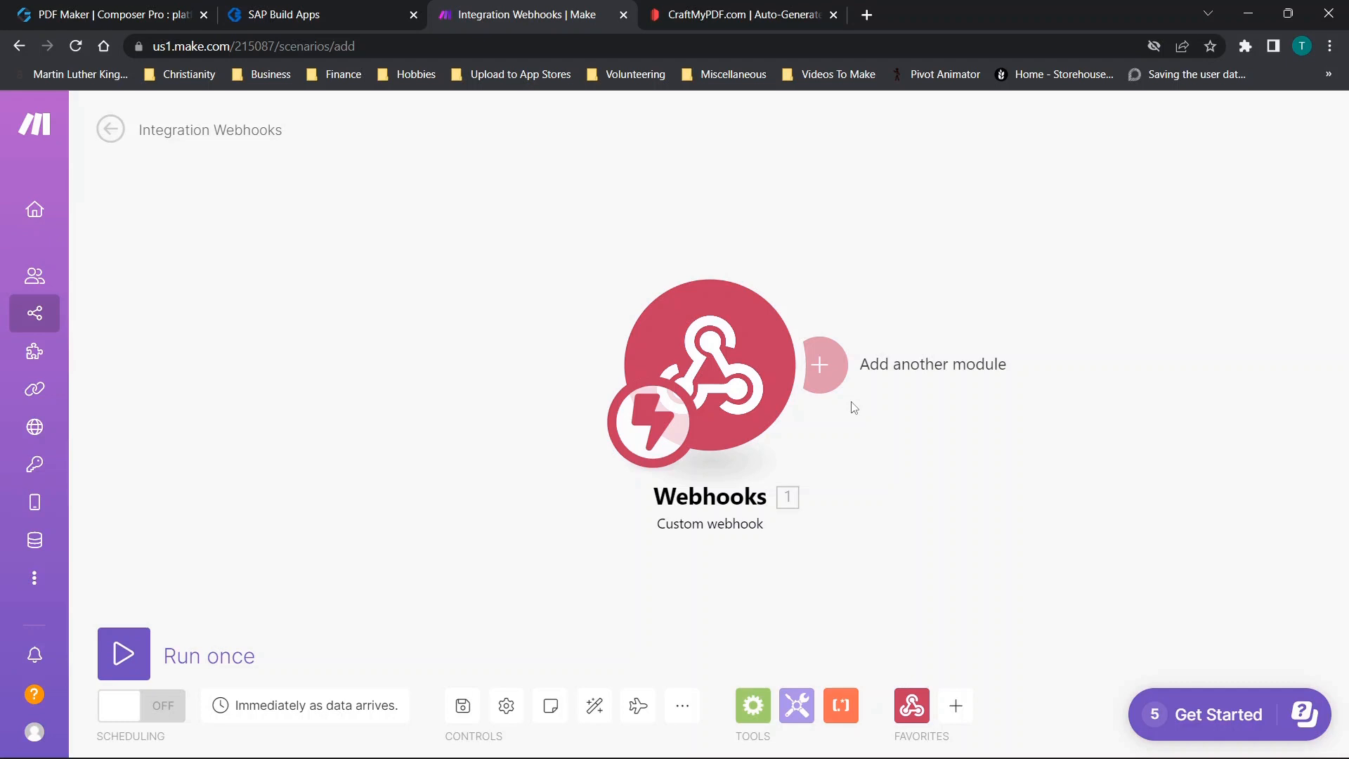
Add a CraftMyPDF.com "Create a PDF" module after the custom webhook
{"action": "left_click", "coordinate": [843, 388]}
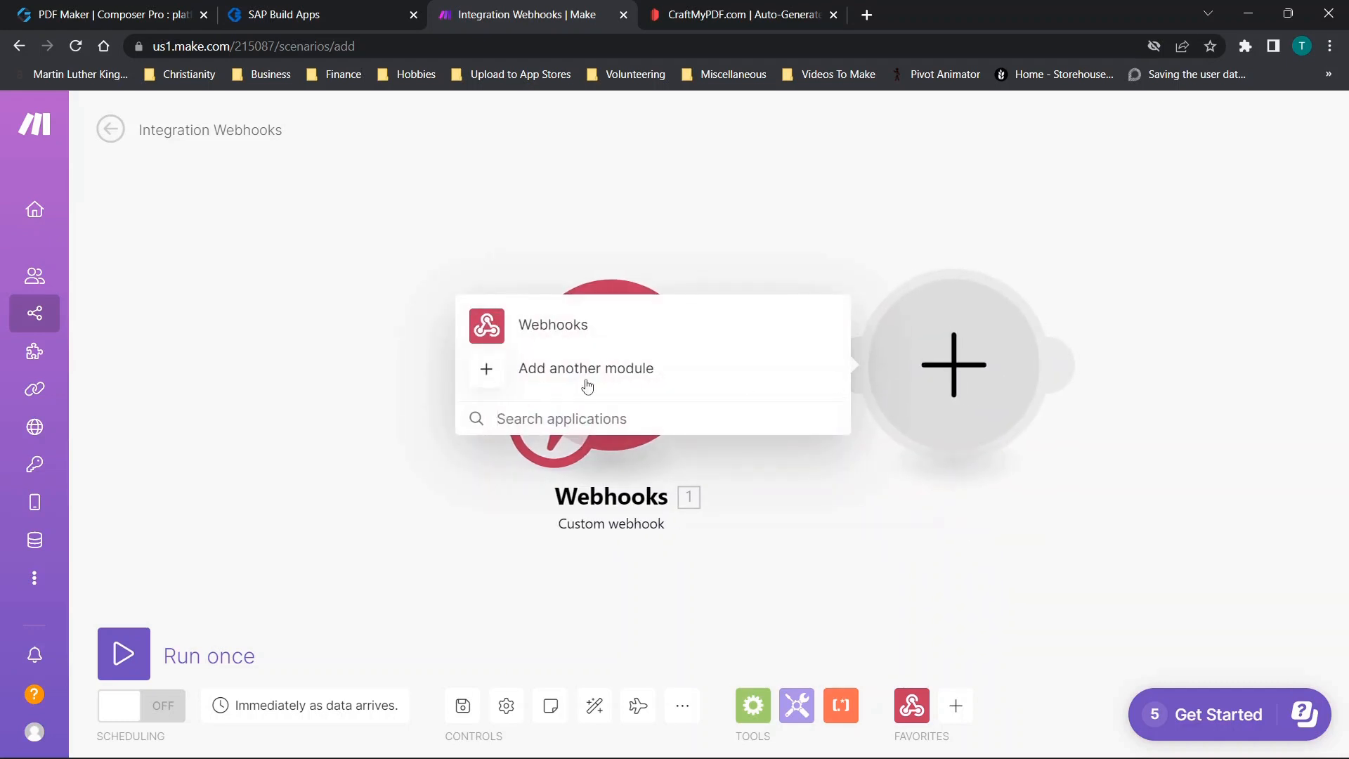
{"action": "left_click", "coordinate": [572, 417]}
{"action": "type", "text": "craft"}
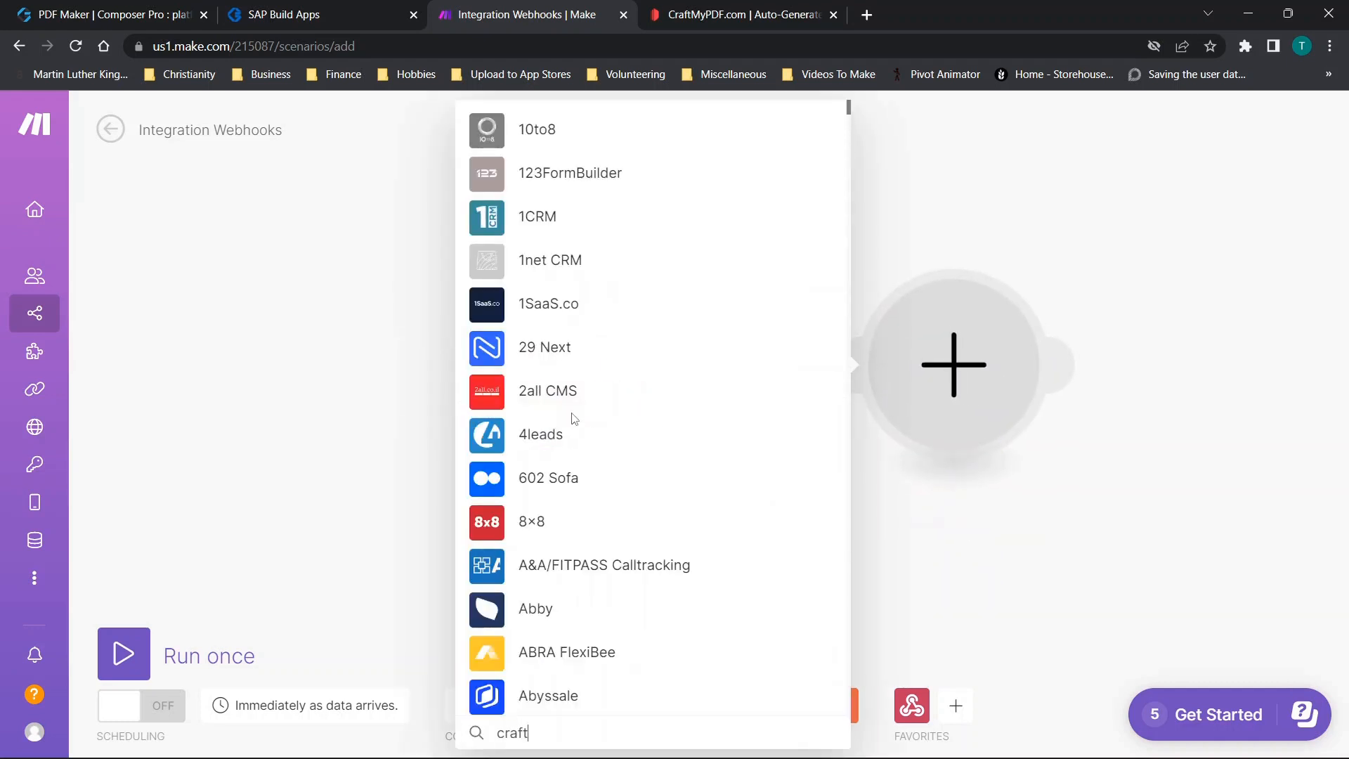
{"action": "left_click", "coordinate": [555, 282]}
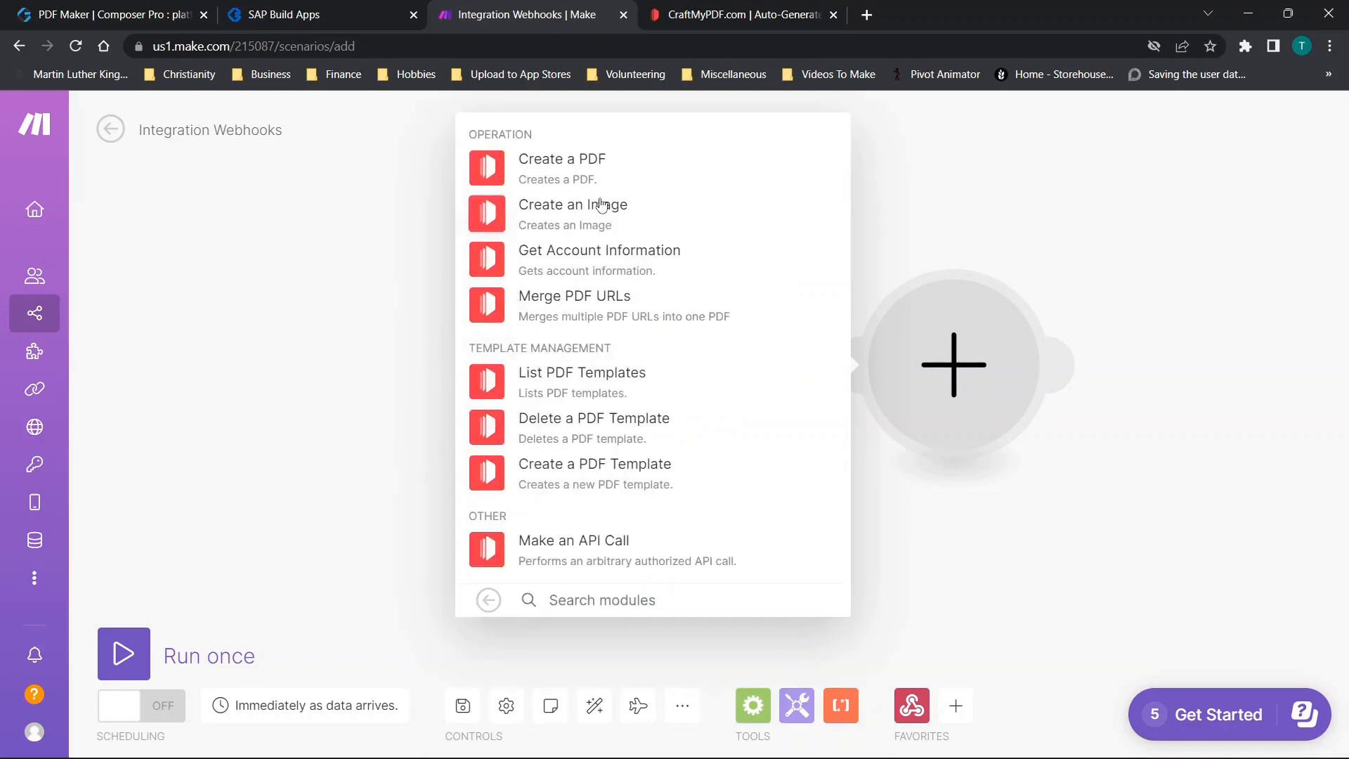
{"action": "left_click", "coordinate": [580, 175]}
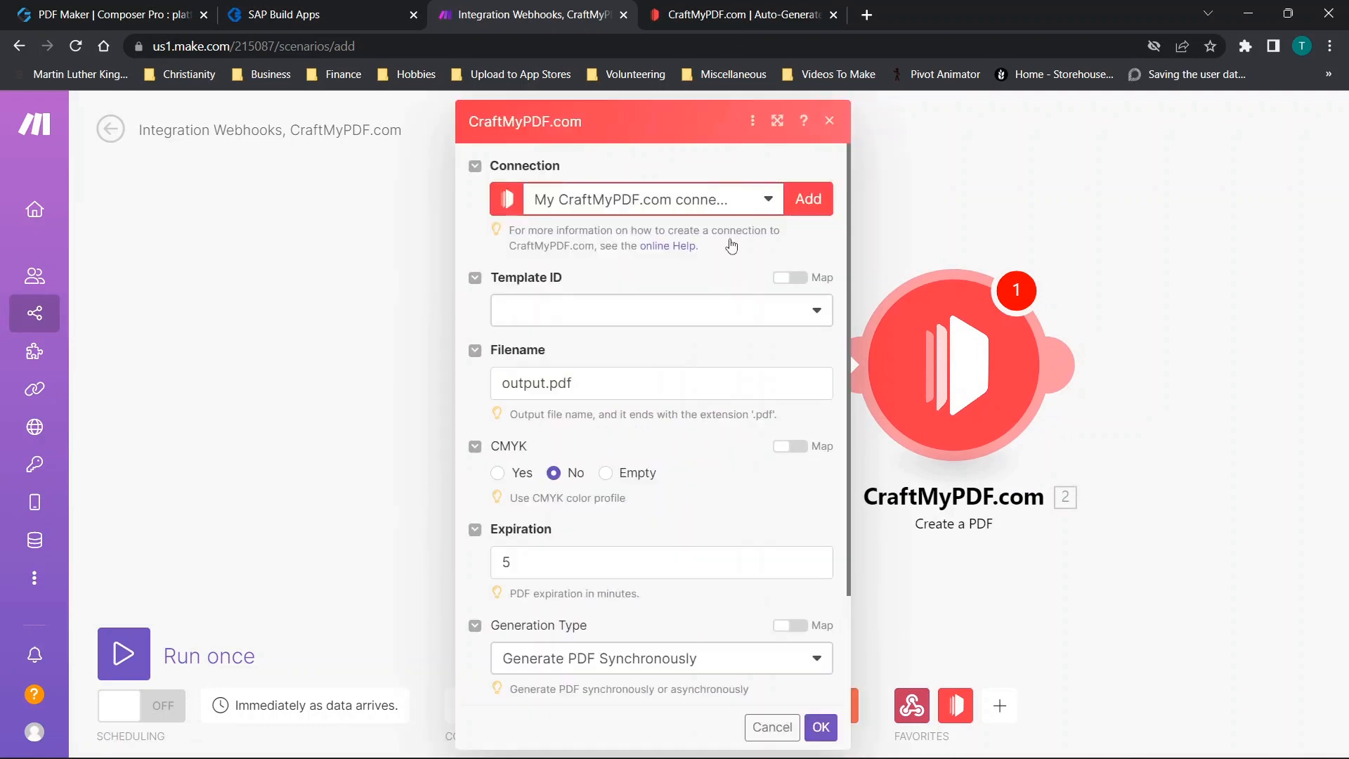
Keep the existing CraftMyPDF.com connection and choose "New Template" as the module's template ID
{"action": "left_click", "coordinate": [730, 209]}
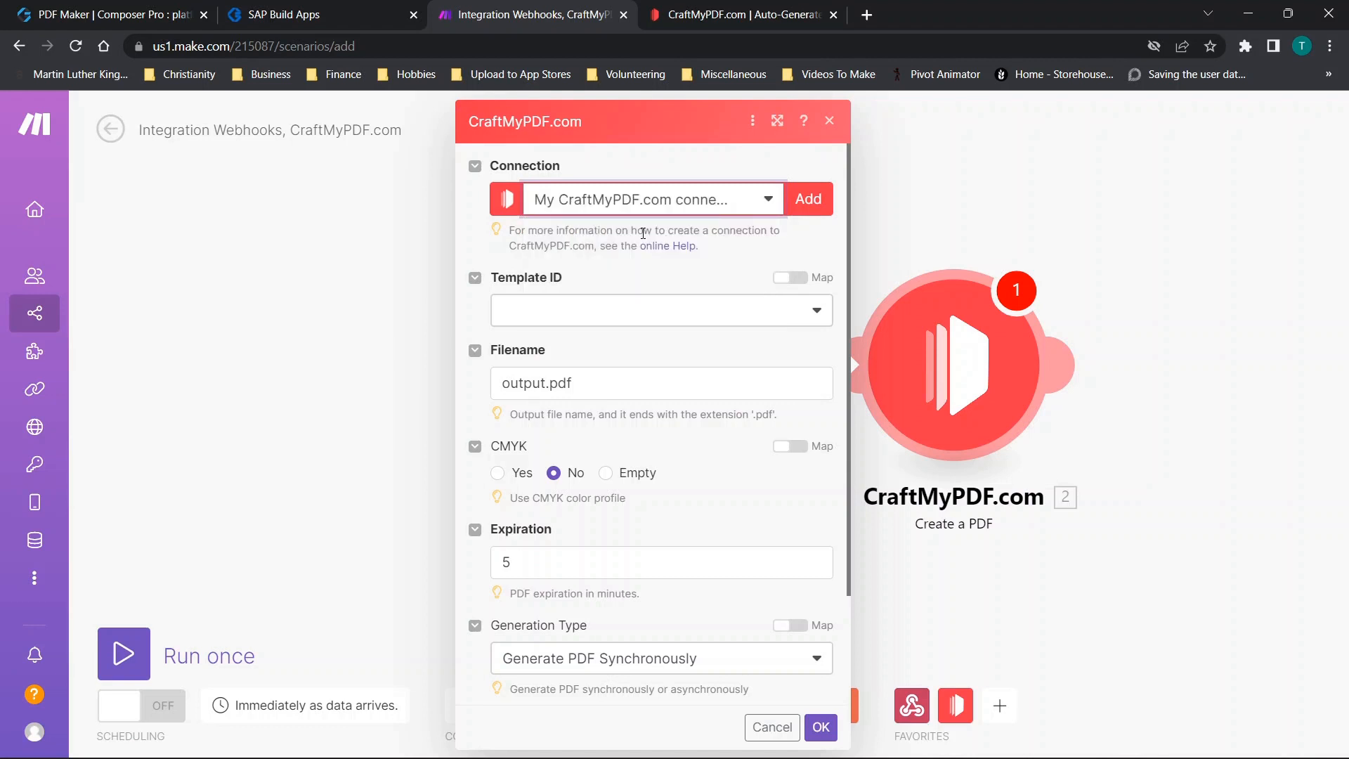
{"action": "left_click", "coordinate": [589, 322]}
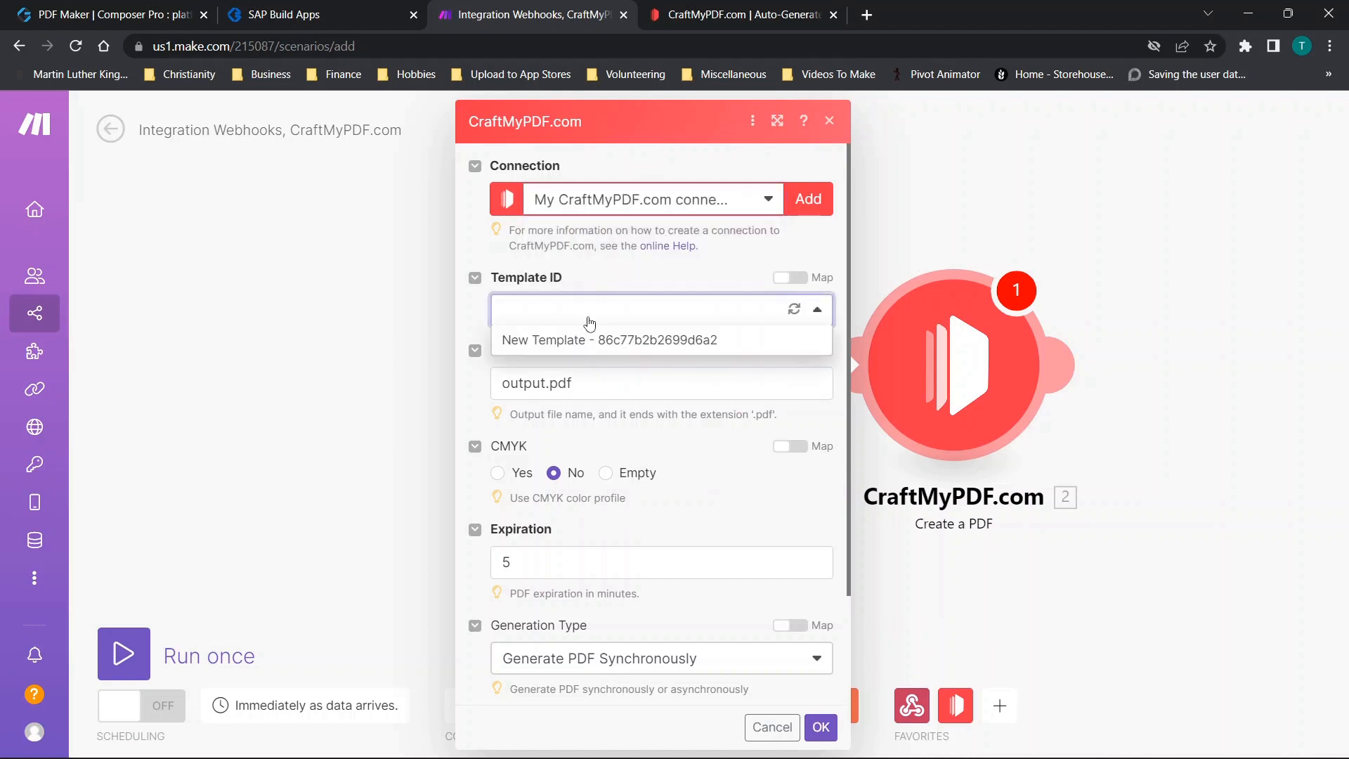
{"action": "left_click", "coordinate": [651, 340]}
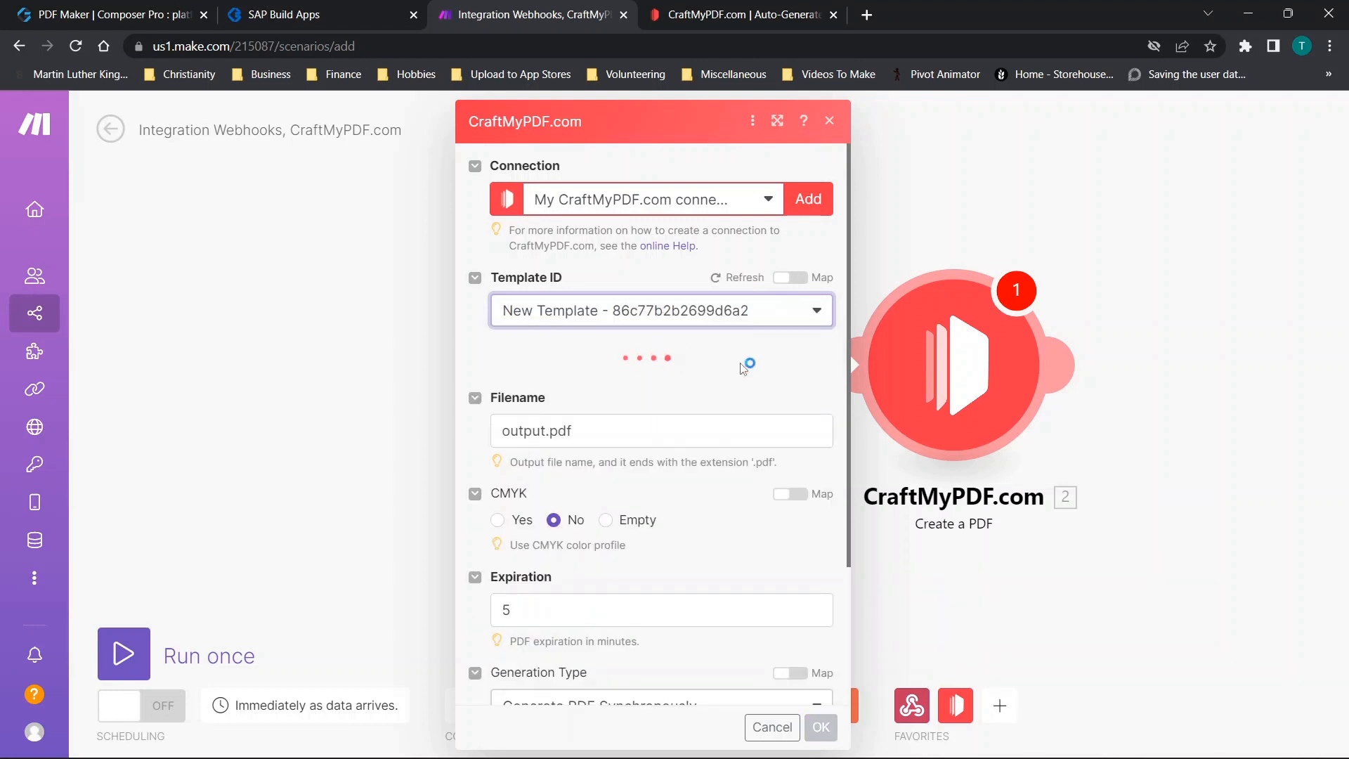
Review the module's version, payload type, payload fields, filename, CMYK, expiration and generation settings
{"action": "scroll", "coordinate": [743, 367], "scroll_direction": "down", "scroll_amount": 1}
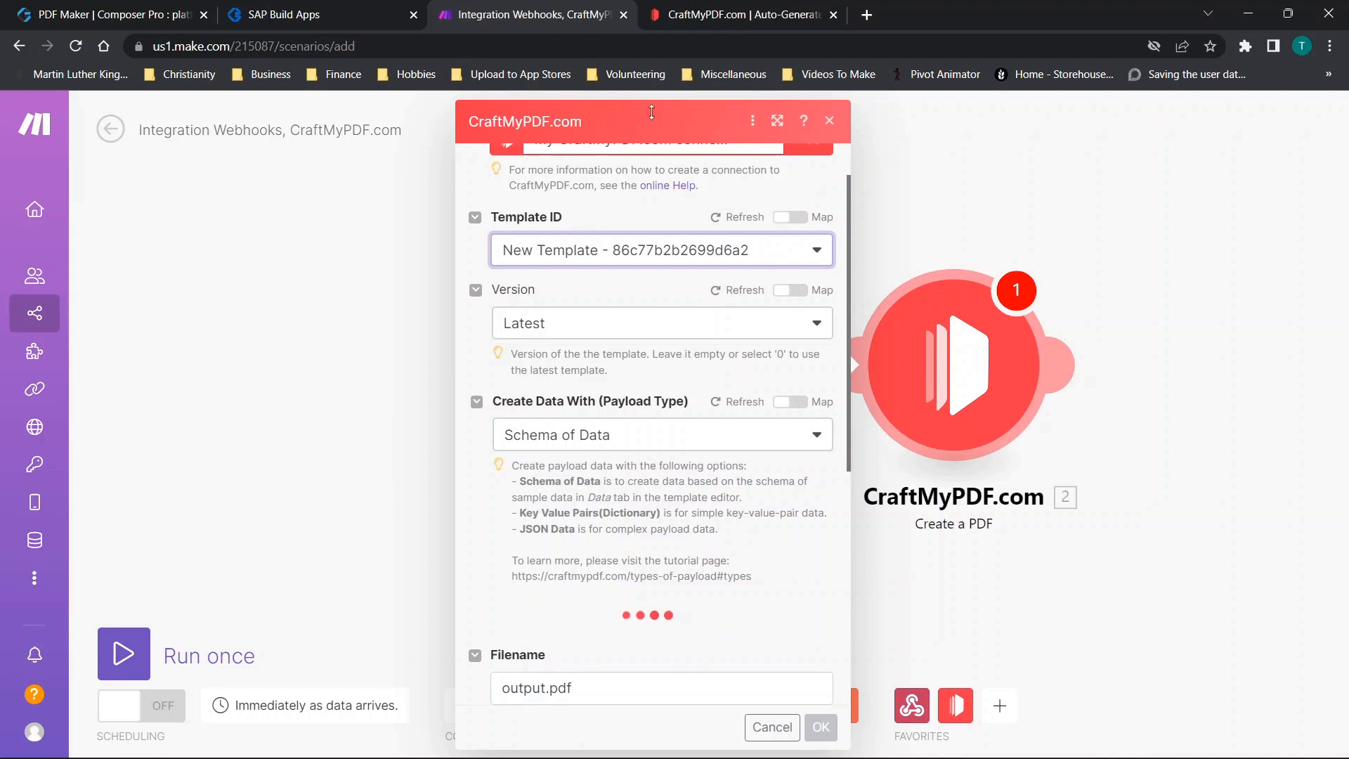
{"action": "scroll", "coordinate": [709, 358], "scroll_direction": "down", "scroll_amount": 1}
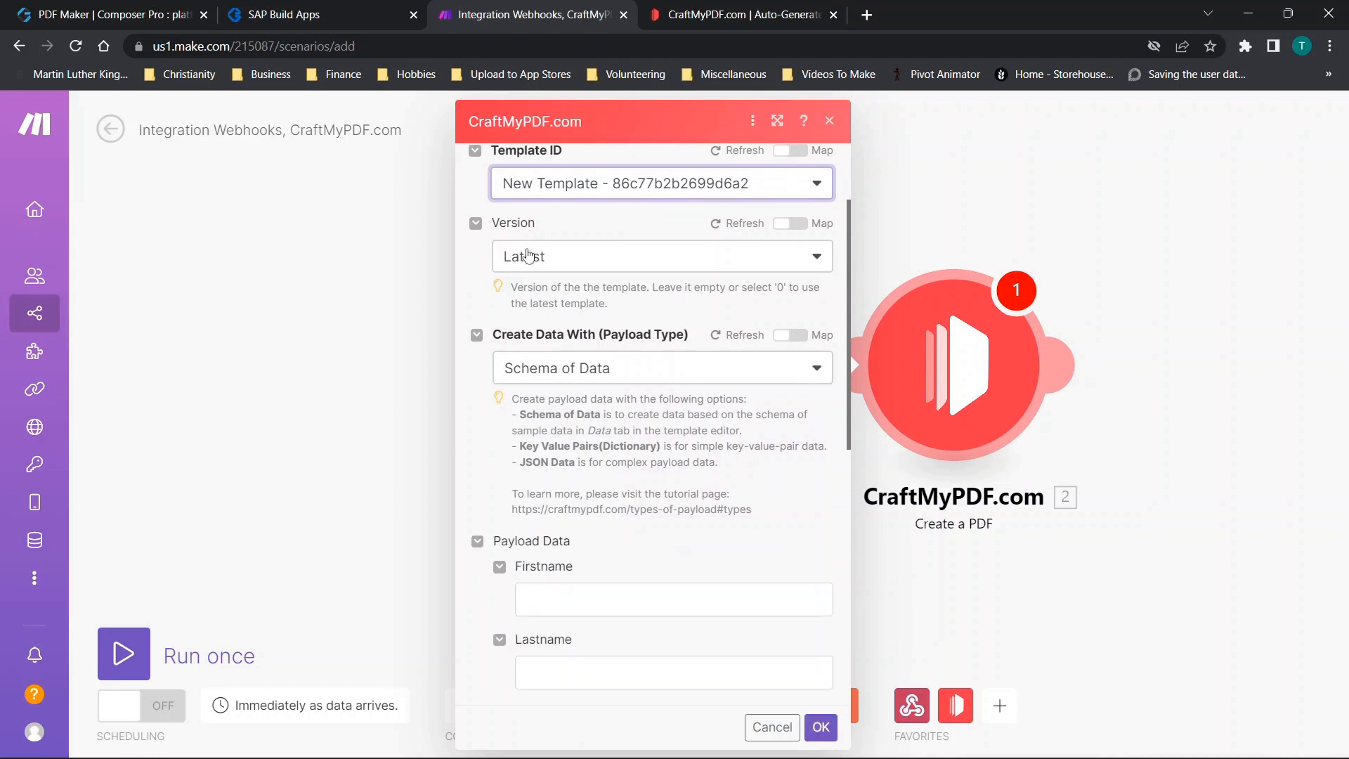
{"action": "scroll", "coordinate": [564, 278], "scroll_direction": "down", "scroll_amount": 2}
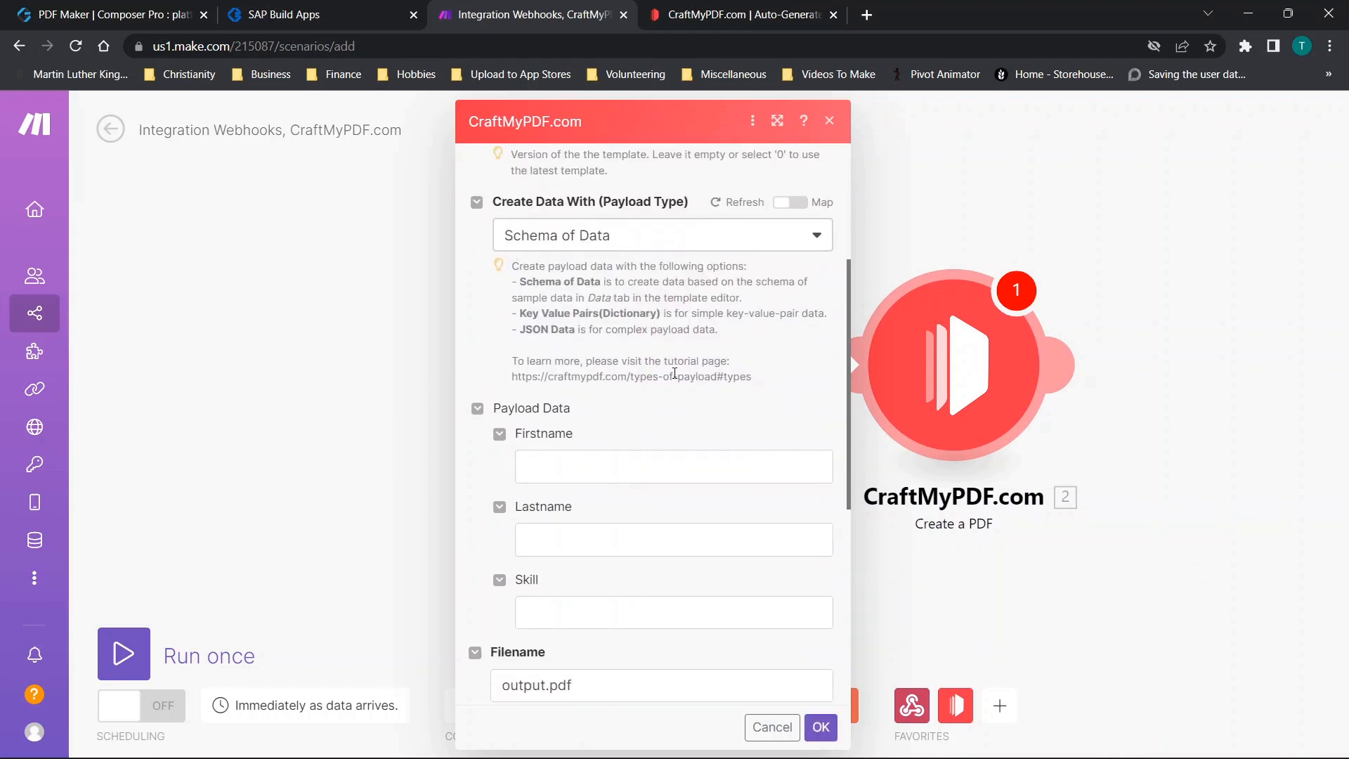
{"action": "scroll", "coordinate": [674, 375], "scroll_direction": "down", "scroll_amount": 2}
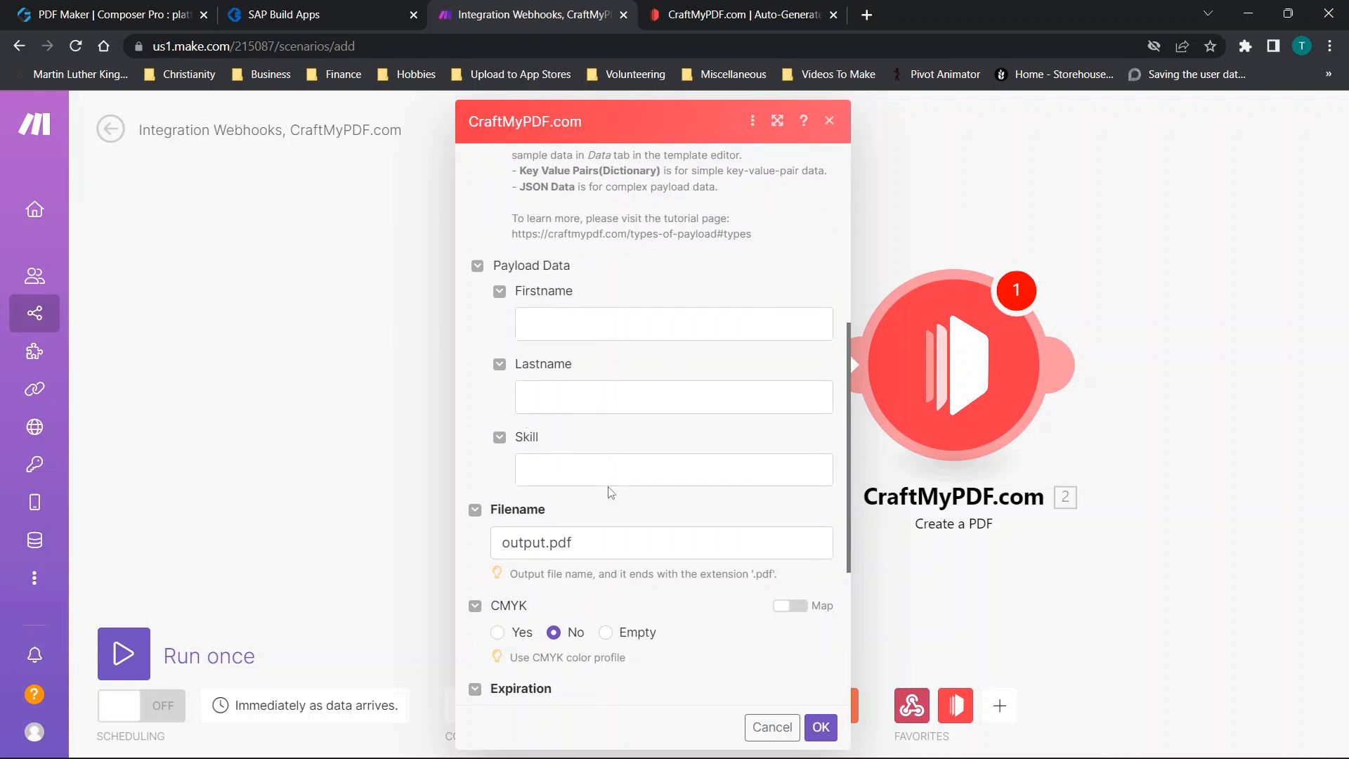
{"action": "scroll", "coordinate": [546, 486], "scroll_direction": "down", "scroll_amount": 1}
{"action": "scroll", "coordinate": [654, 500], "scroll_direction": "down", "scroll_amount": 3}
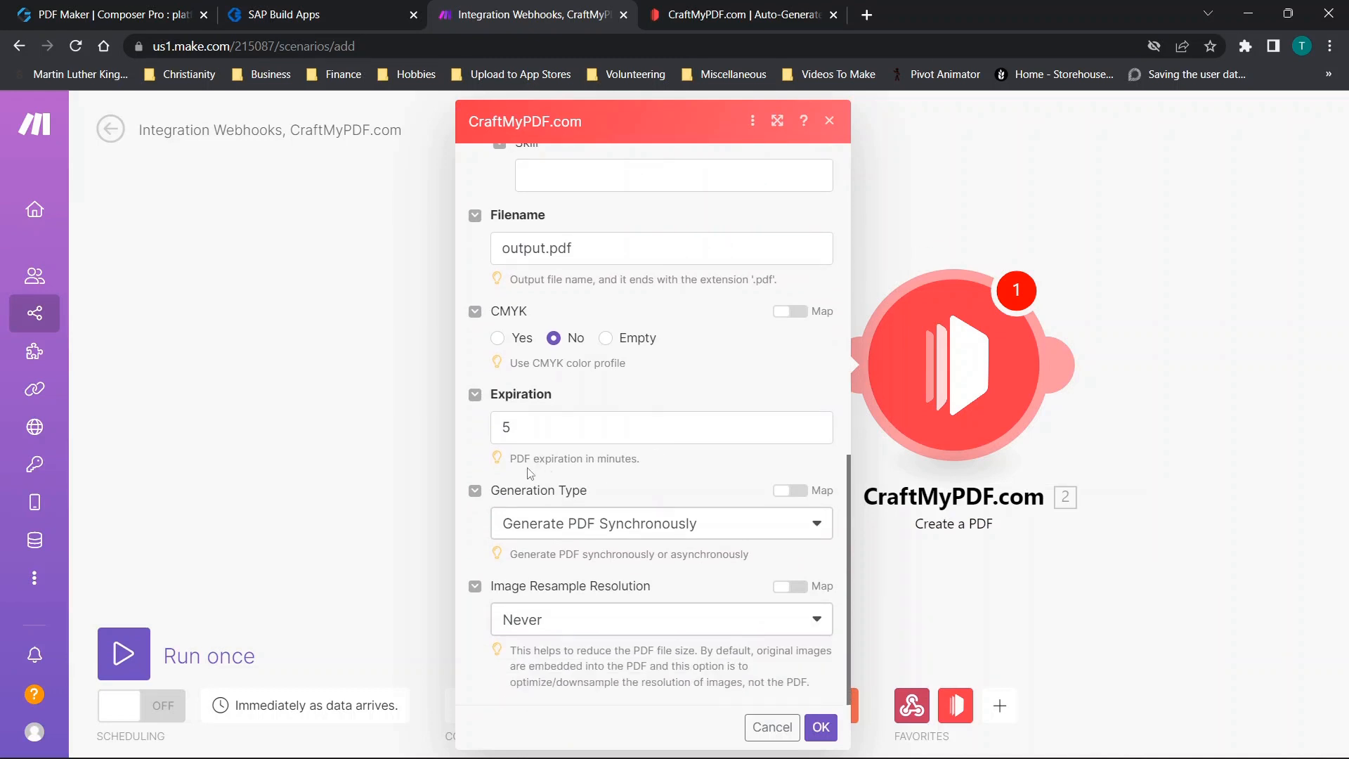
{"action": "left_click", "coordinate": [506, 425]}
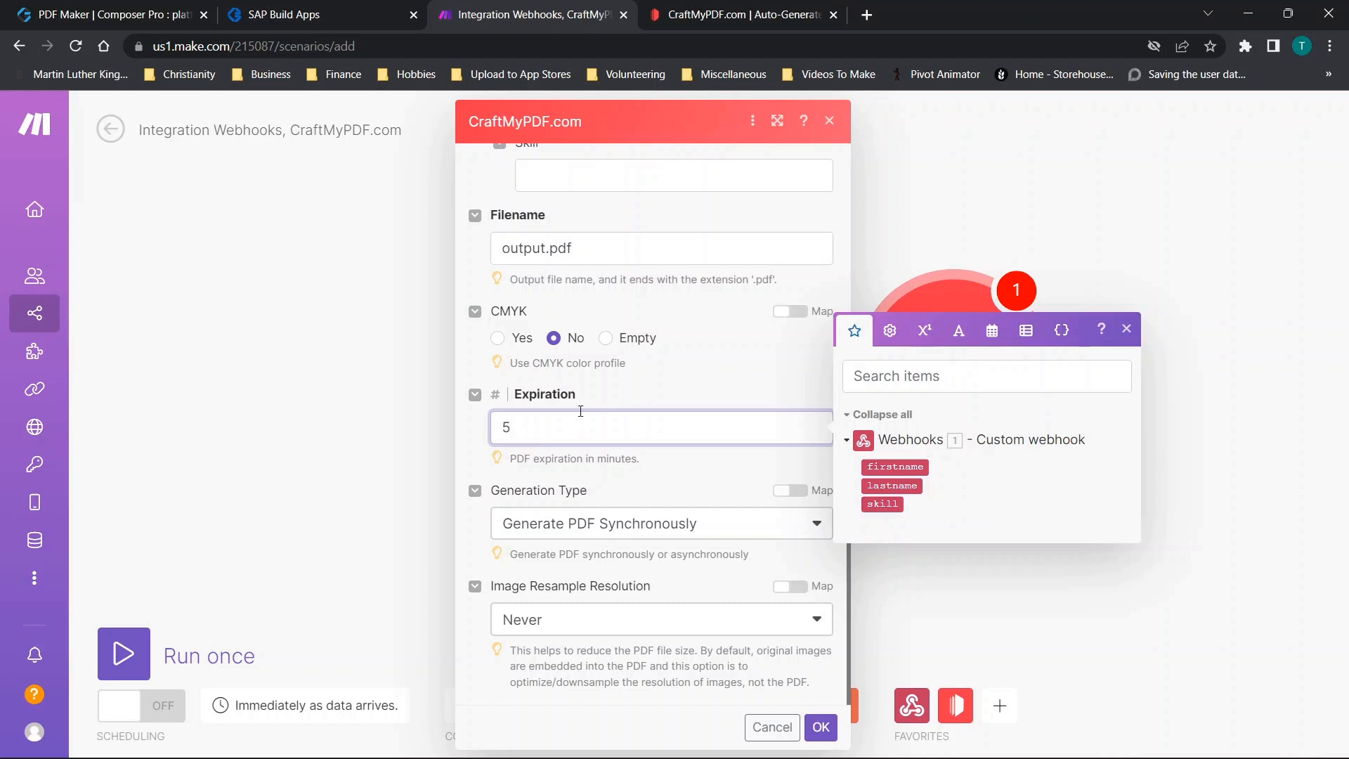
{"action": "scroll", "coordinate": [618, 395], "scroll_direction": "up", "scroll_amount": 5}
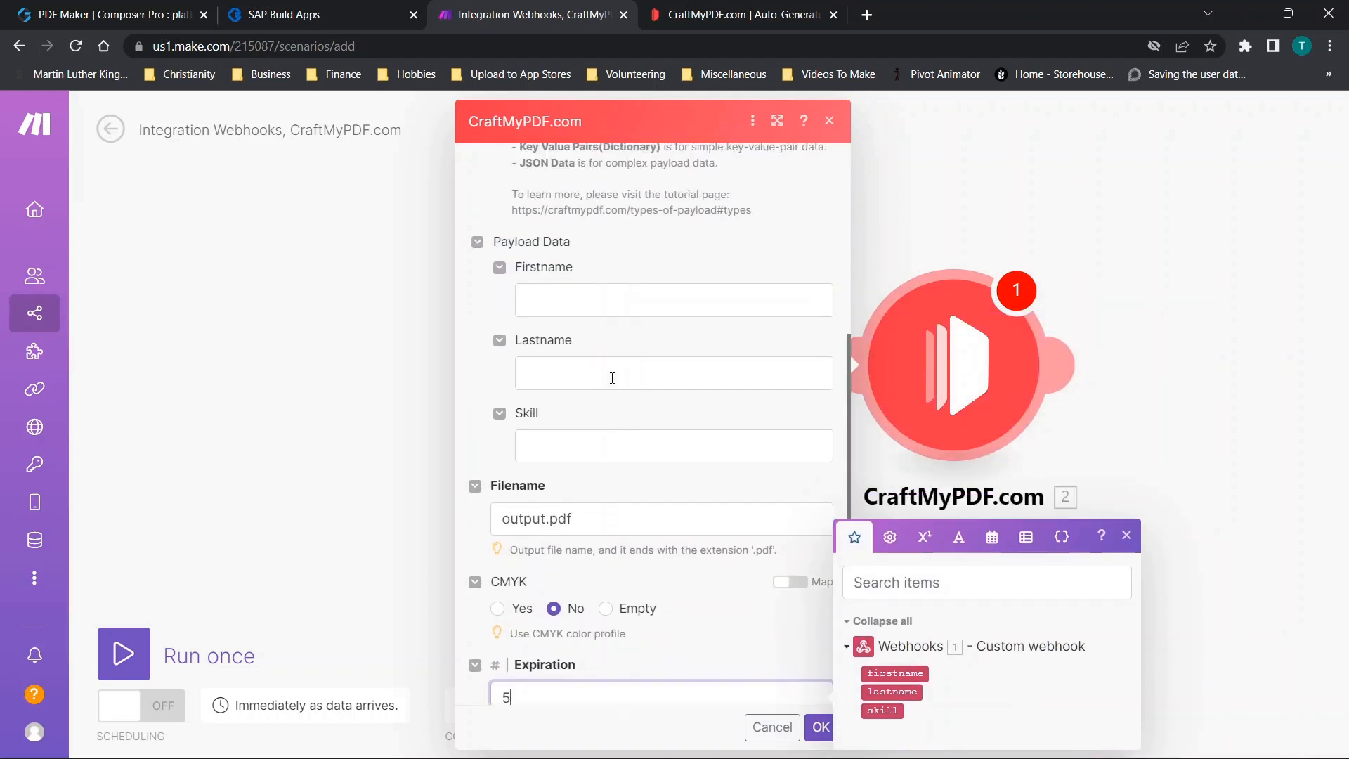
Compare the Firstname payload field with the keys in AppGyver's request body formula and the CraftMyPDF template's placeholders, then return to Make
{"action": "left_click", "coordinate": [562, 384]}
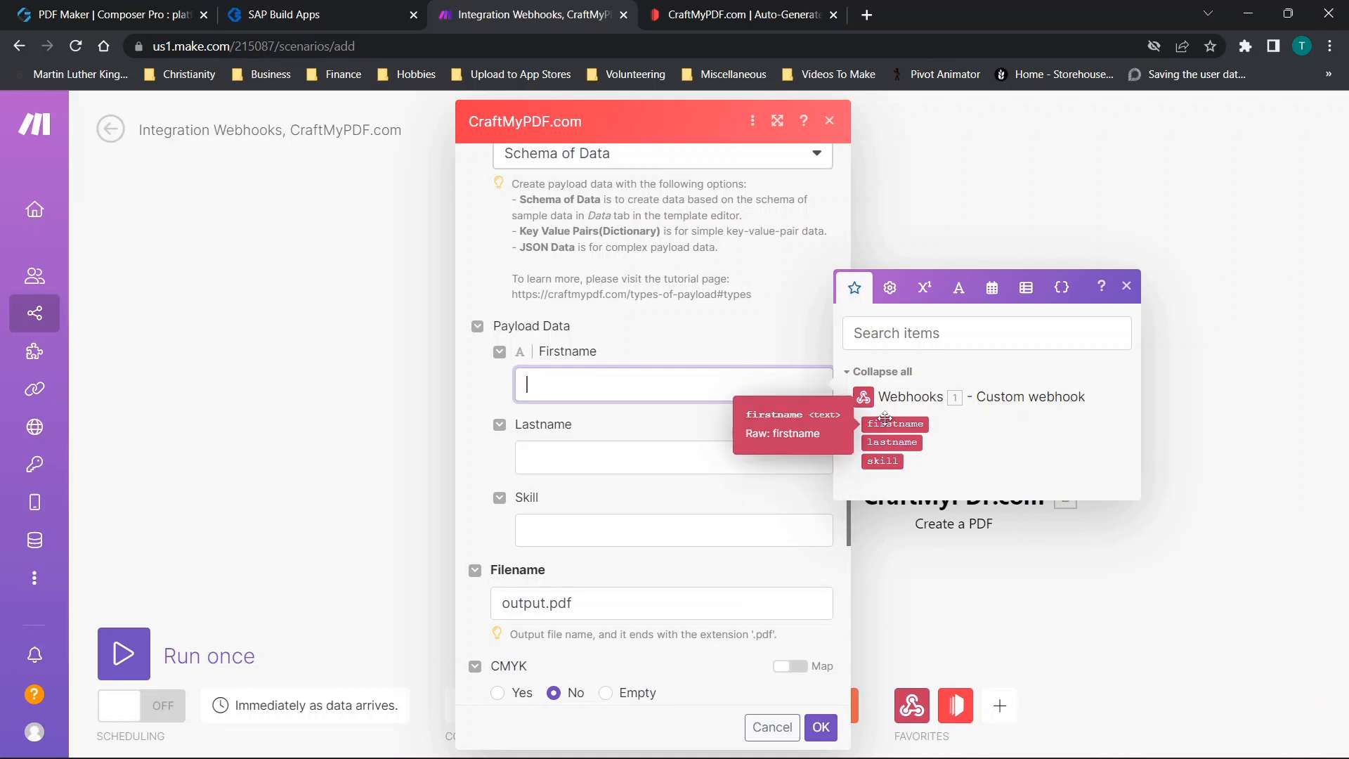
{"action": "left_click", "coordinate": [151, 14]}
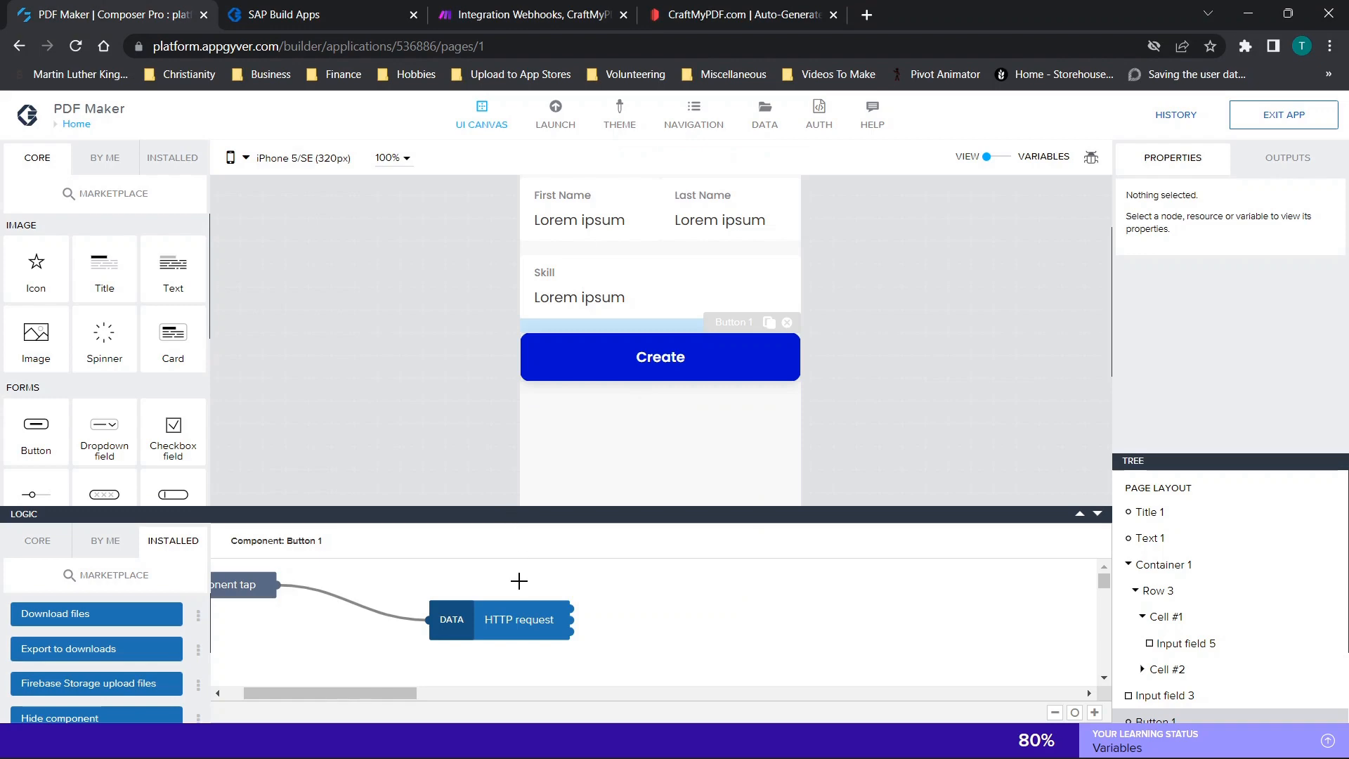
{"action": "left_click", "coordinate": [519, 618]}
{"action": "scroll", "coordinate": [1160, 412], "scroll_direction": "down", "scroll_amount": 4}
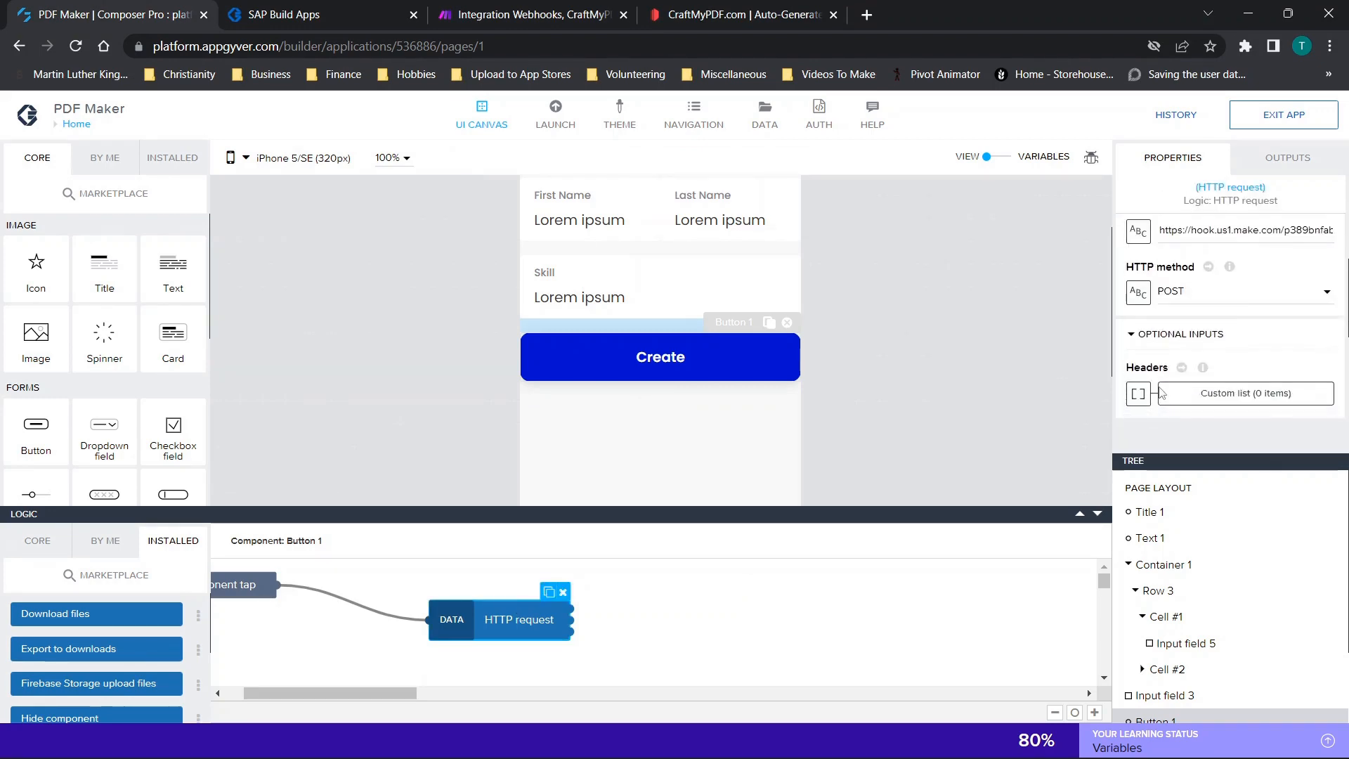
{"action": "left_click", "coordinate": [1187, 336]}
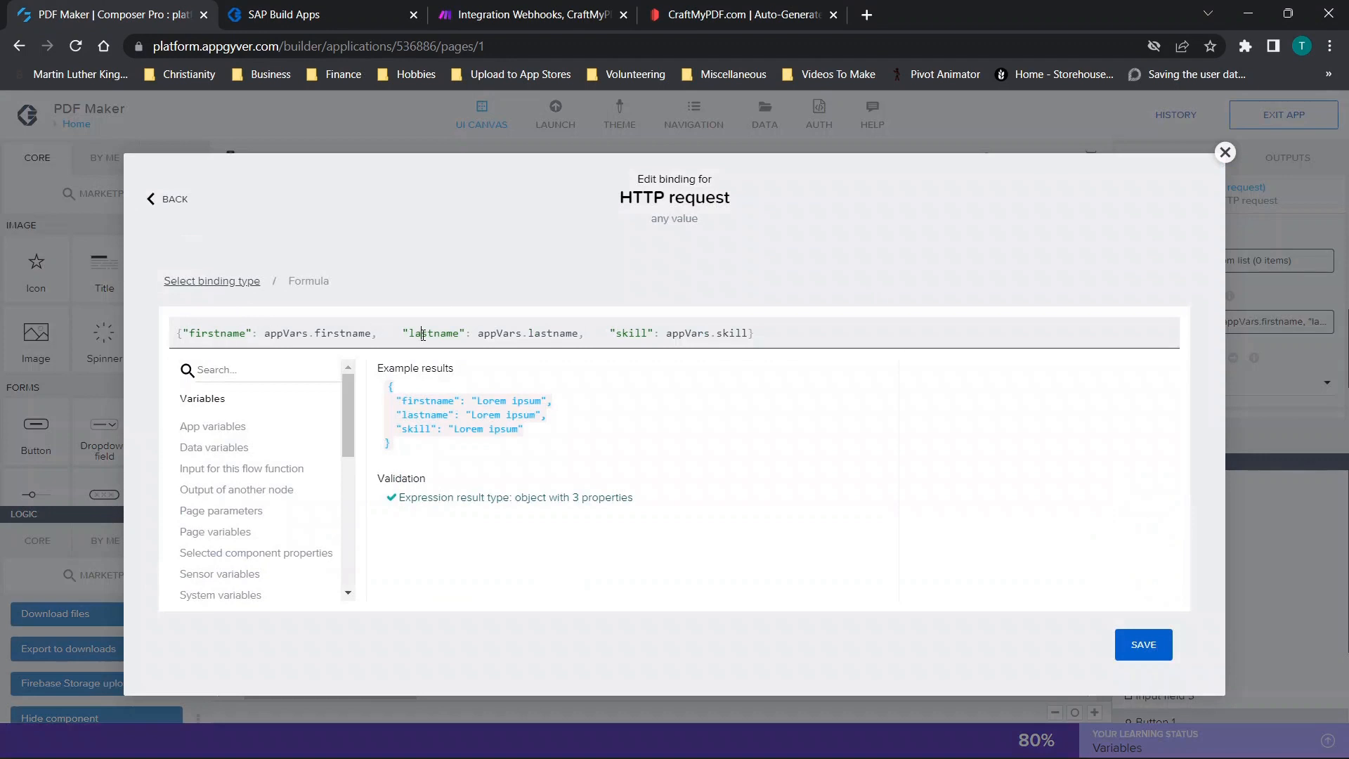
{"action": "double_click", "coordinate": [630, 333]}
{"action": "left_click", "coordinate": [1224, 152]}
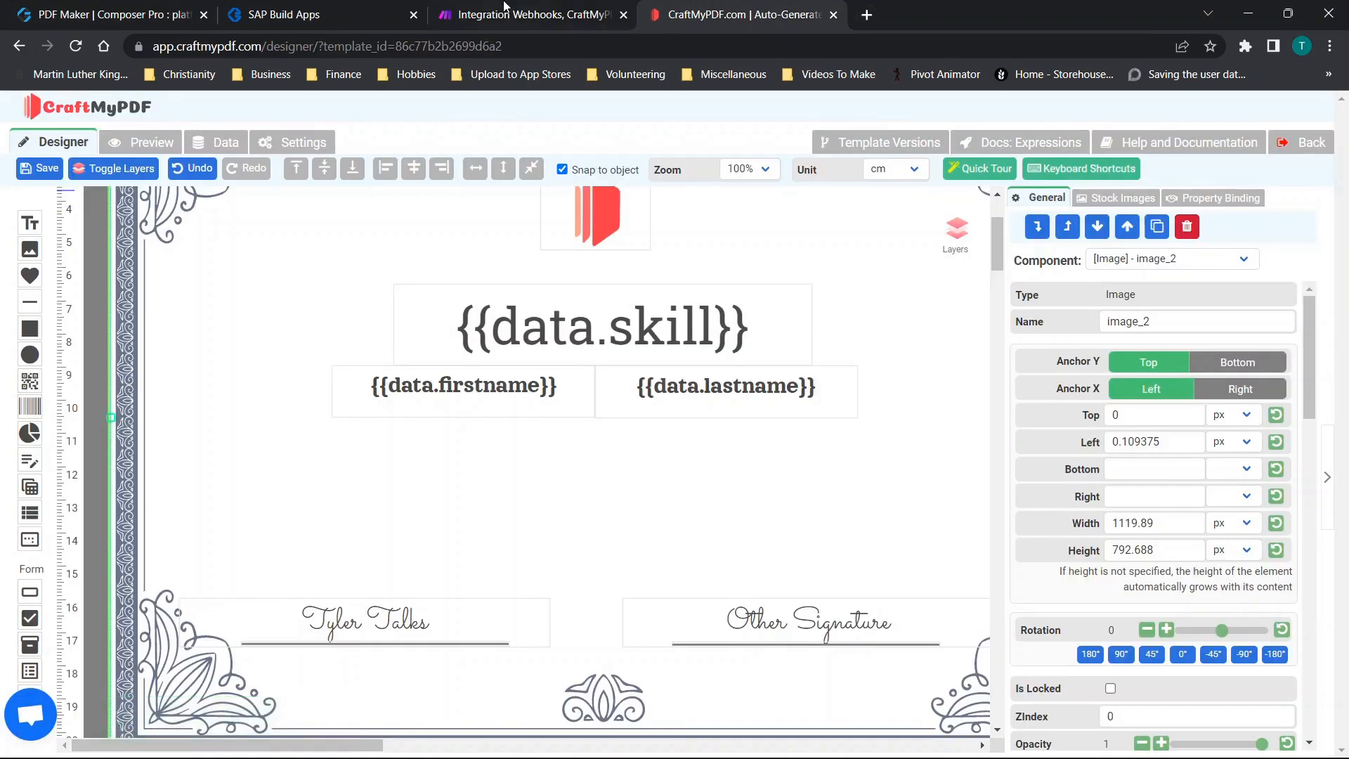
{"action": "left_click", "coordinate": [523, 14]}
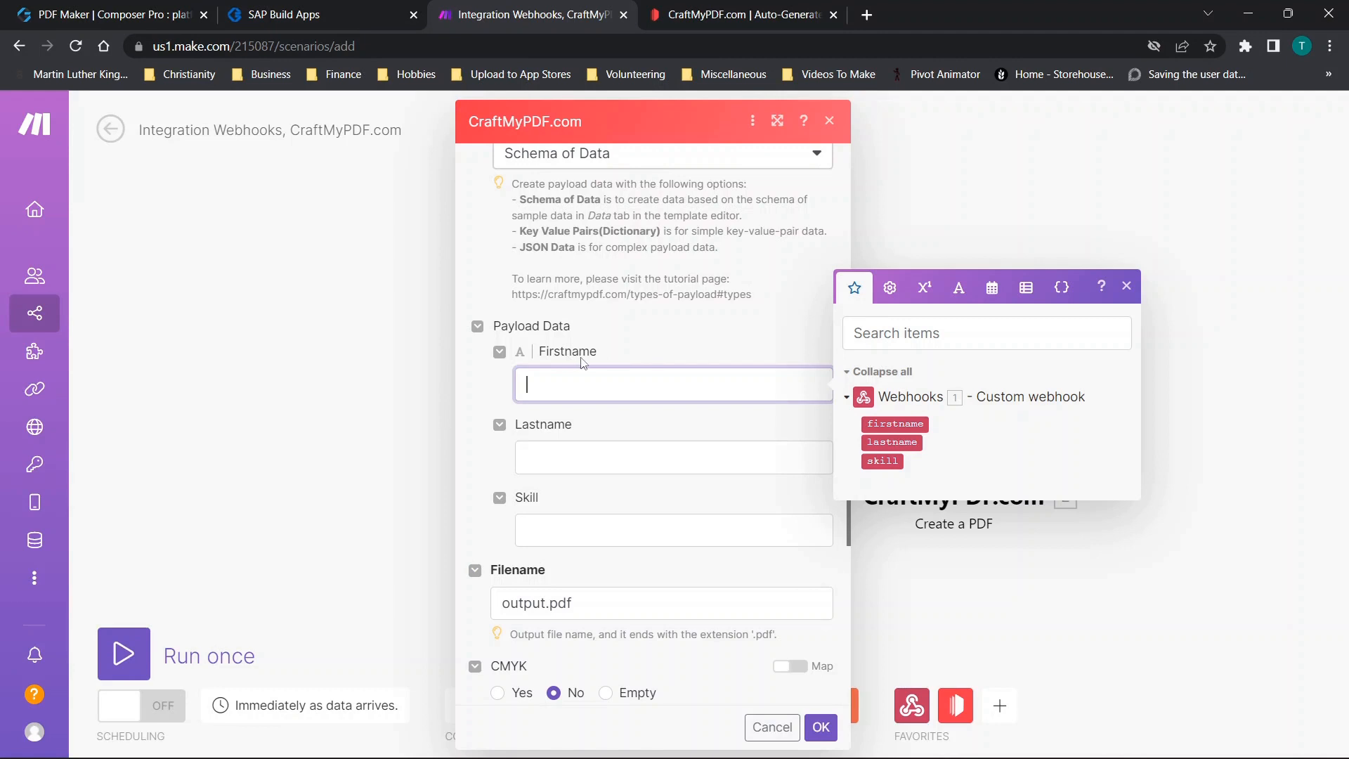
Map the payload's Firstname, Lastname and Skill fields to the webhook's firstname, lastname and skill values
{"action": "double_click", "coordinate": [902, 424]}
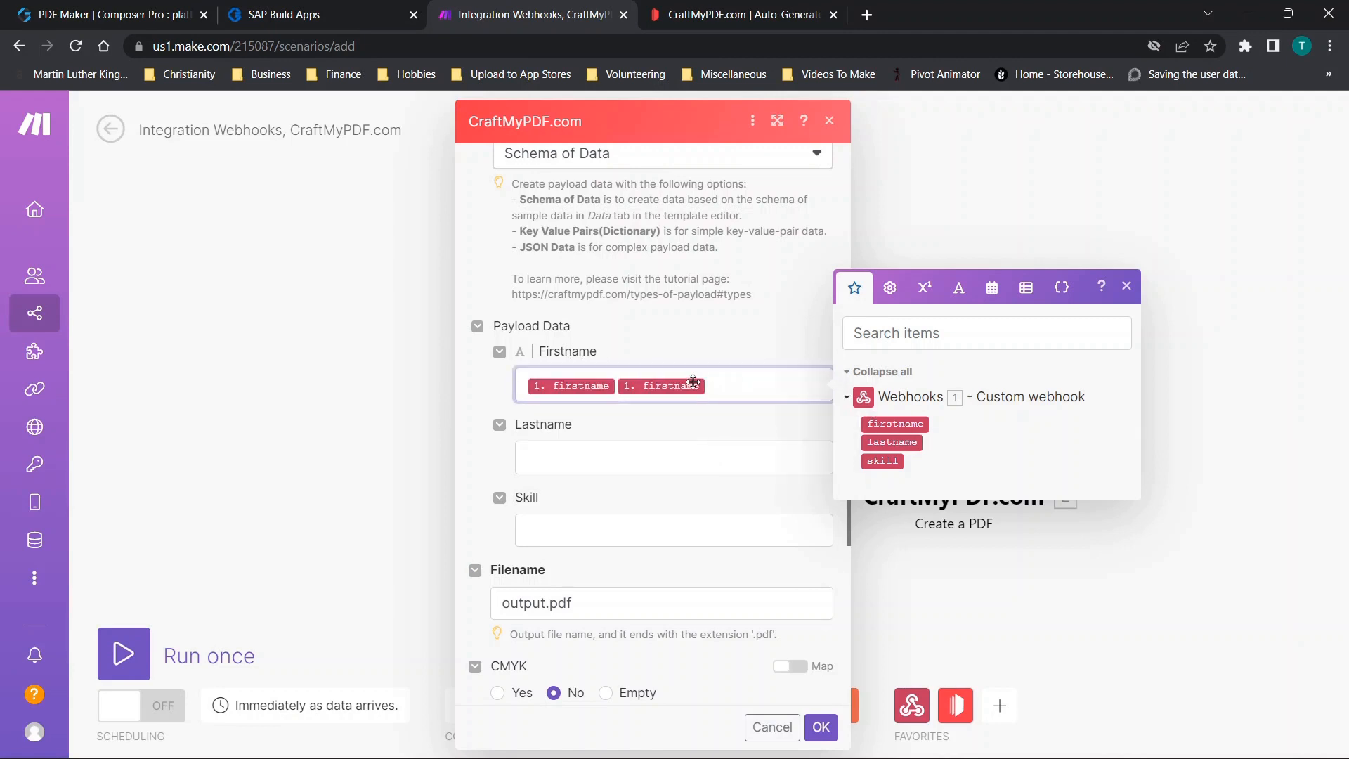
{"action": "key", "text": "BackSpace"}
{"action": "left_click", "coordinate": [597, 447]}
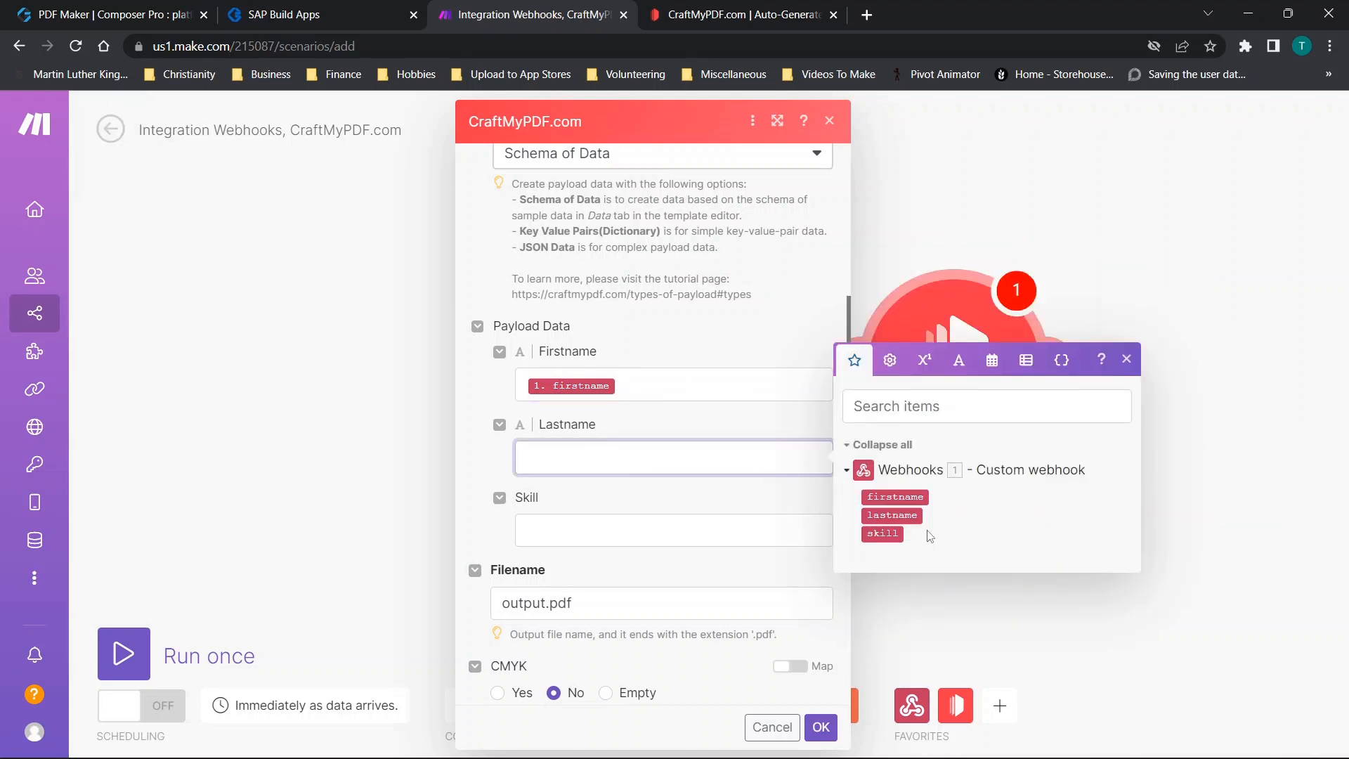
{"action": "left_click", "coordinate": [909, 516]}
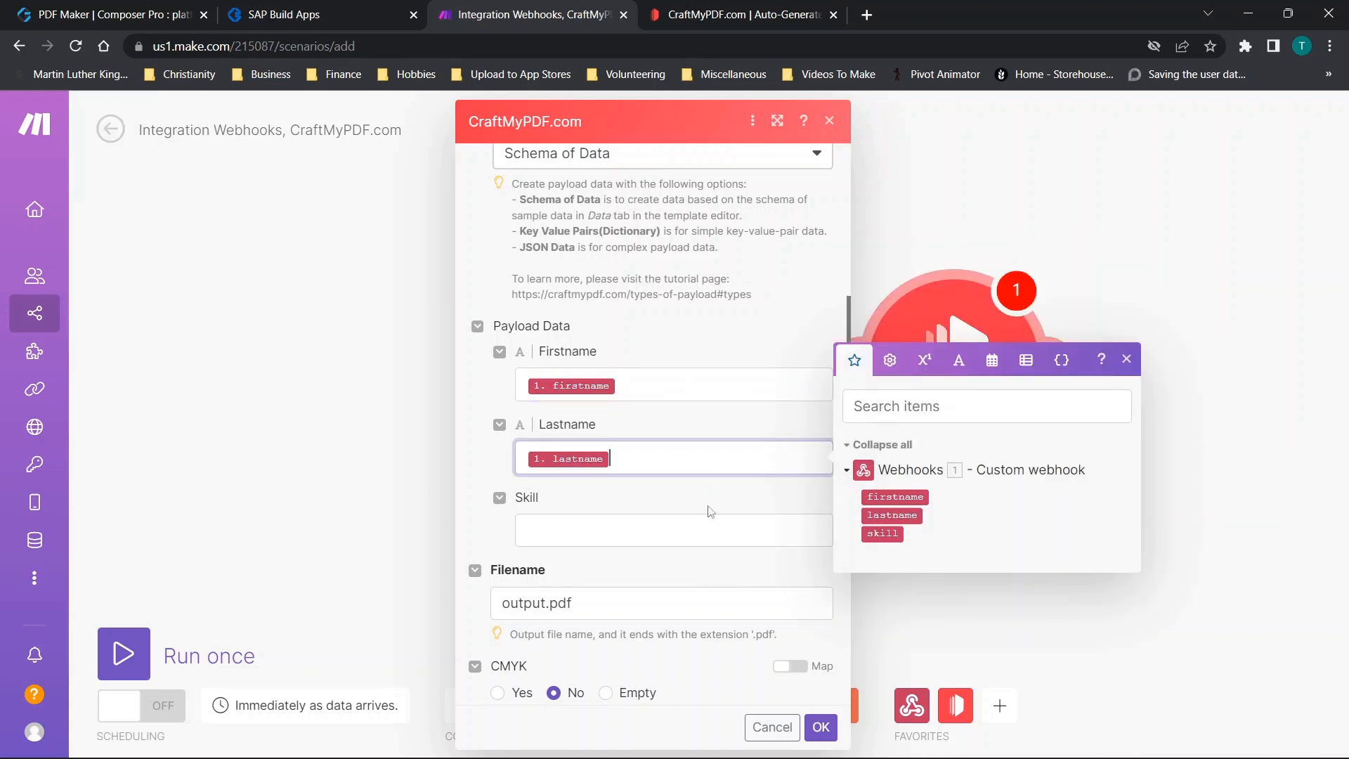
{"action": "left_click", "coordinate": [542, 523]}
{"action": "left_click", "coordinate": [883, 607]}
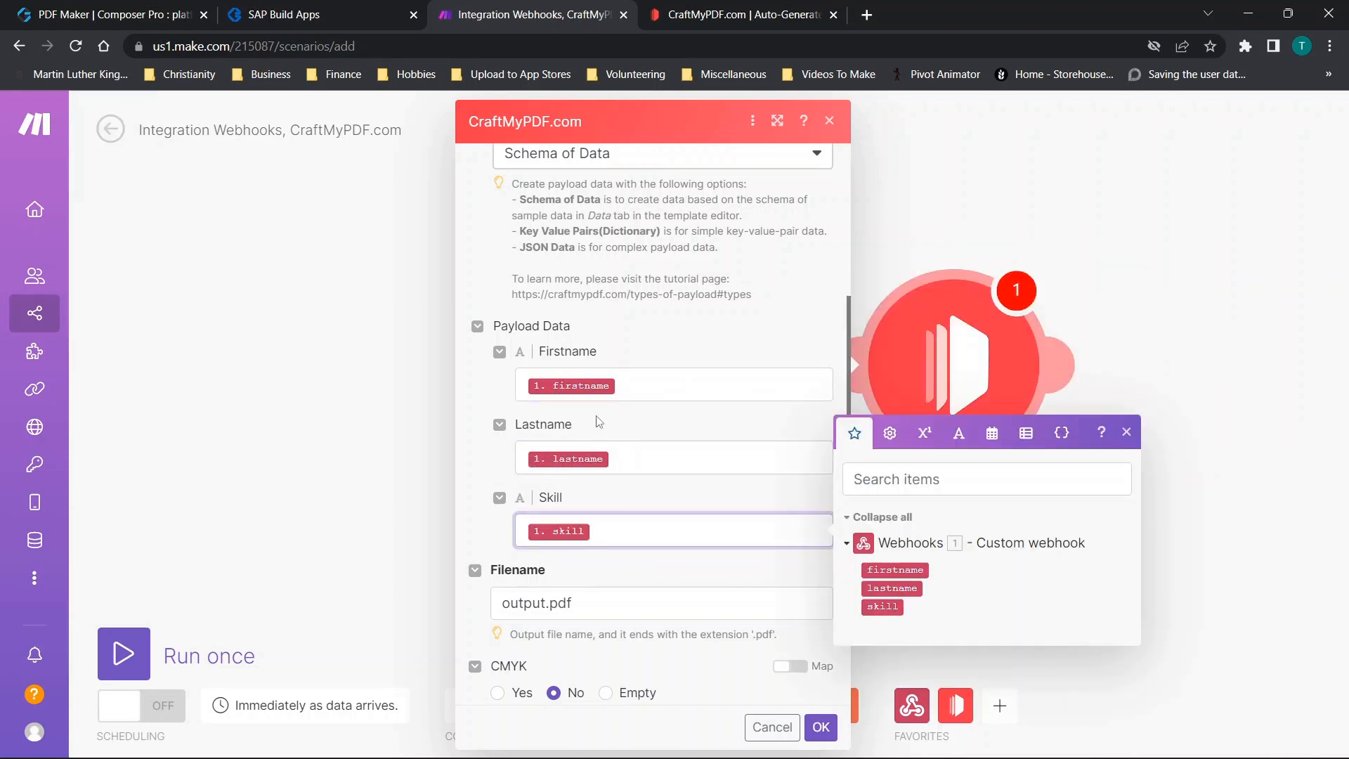
Check the module's settings against the AppGyver form and the certificate template, then accept the CraftMyPDF.com module in Make
{"action": "scroll", "coordinate": [597, 416], "scroll_direction": "down", "scroll_amount": 5}
{"action": "scroll", "coordinate": [598, 416], "scroll_direction": "up", "scroll_amount": 5}
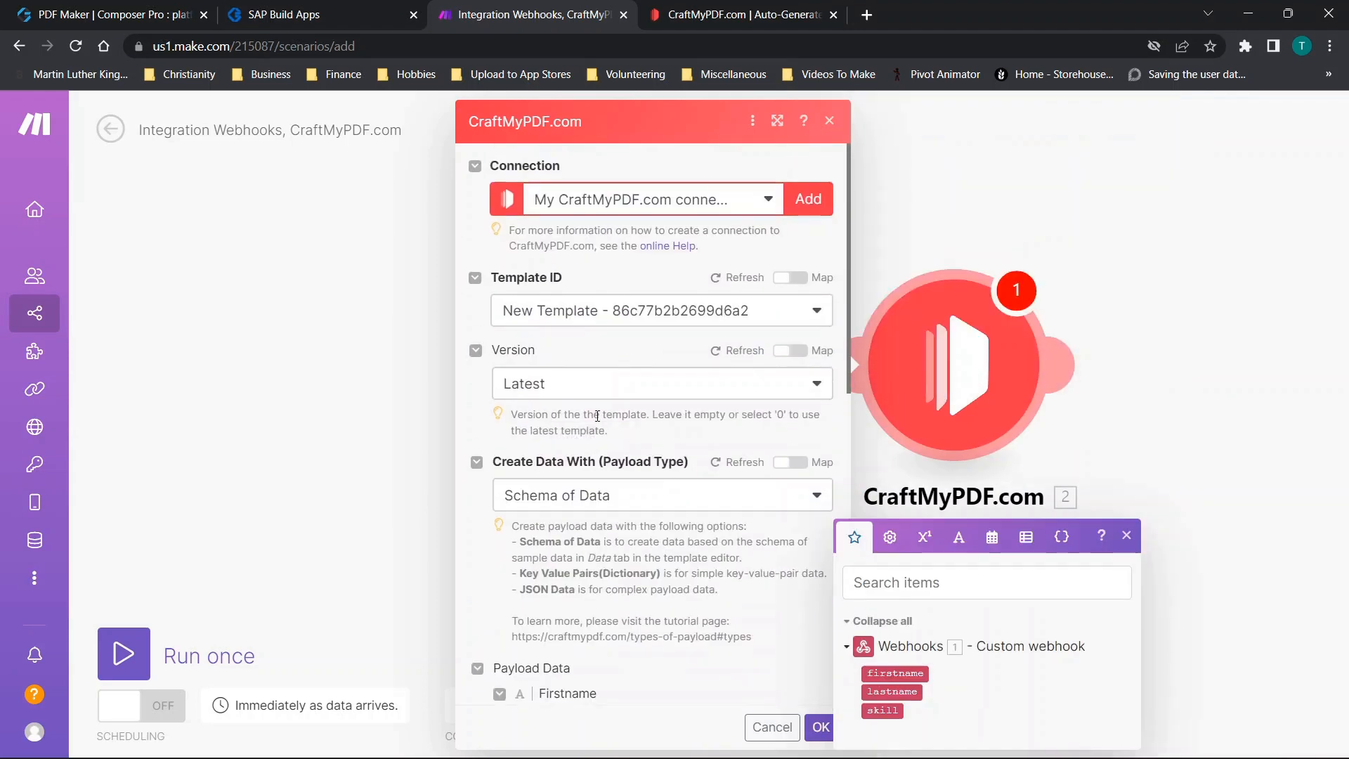
{"action": "left_click", "coordinate": [81, 14]}
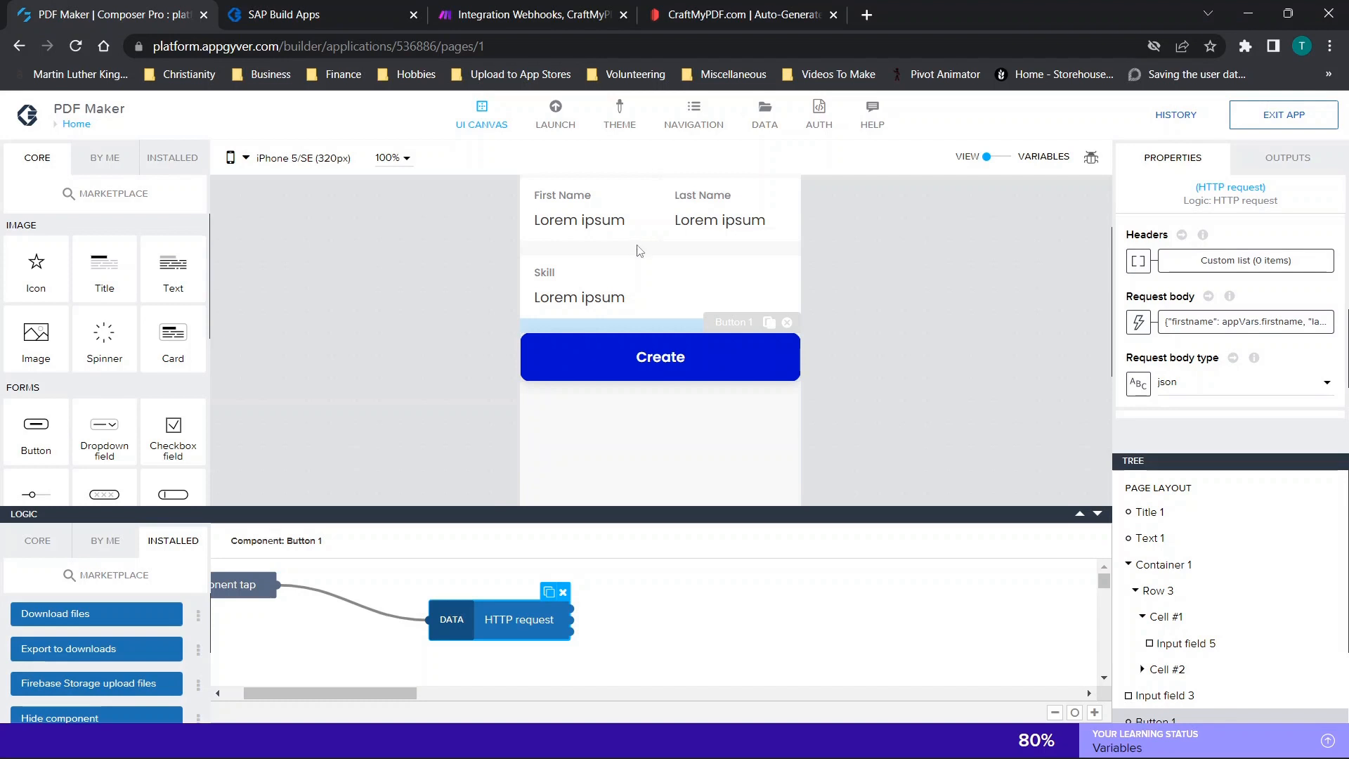
{"action": "left_click", "coordinate": [730, 19]}
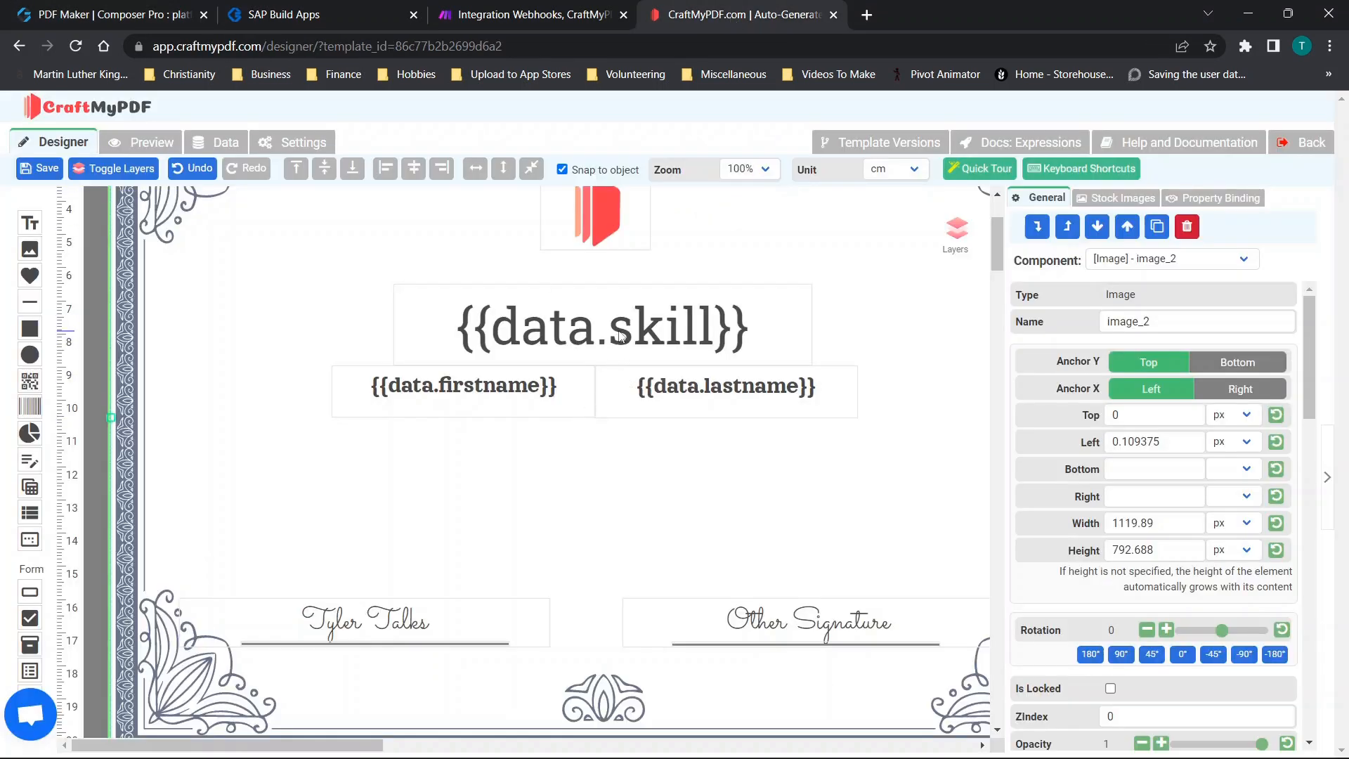
{"action": "left_click", "coordinate": [279, 7]}
{"action": "left_click", "coordinate": [505, 7]}
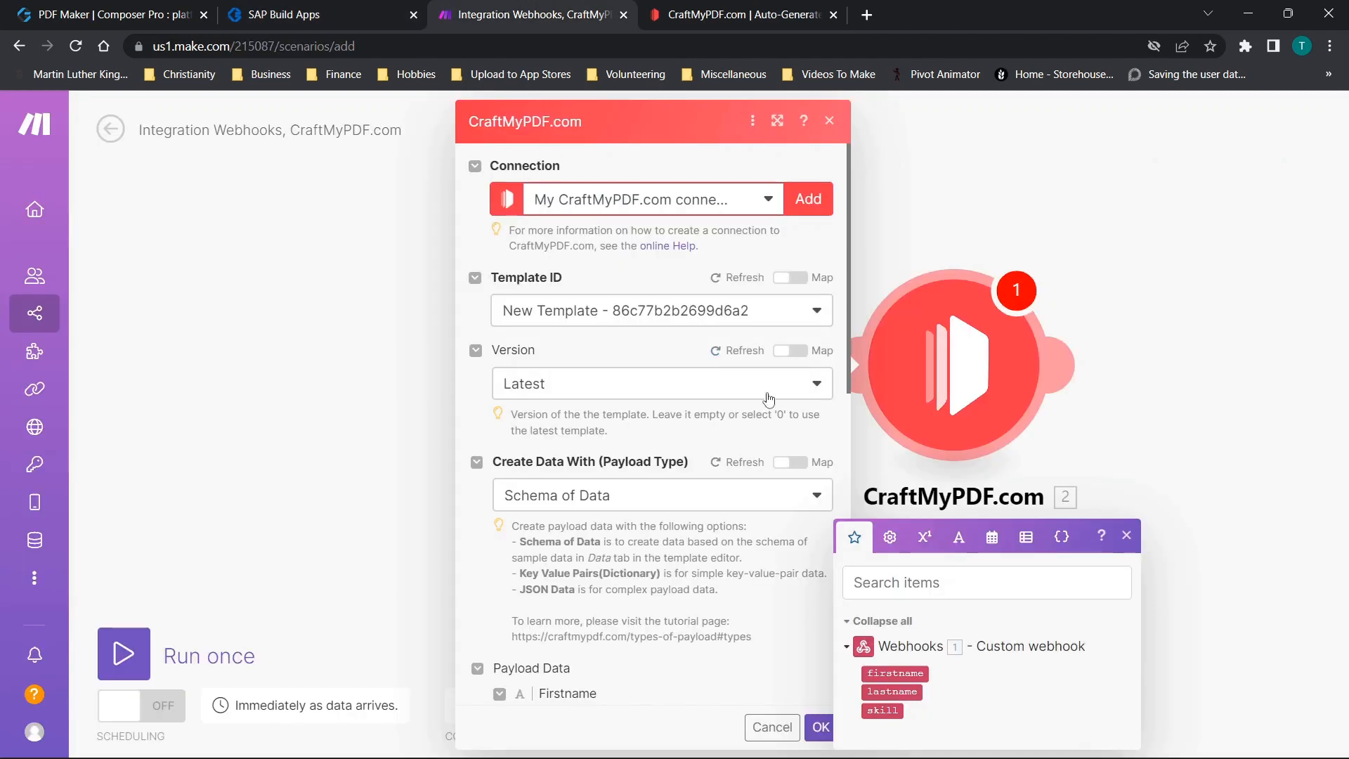
{"action": "scroll", "coordinate": [769, 399], "scroll_direction": "down", "scroll_amount": 5}
{"action": "left_click", "coordinate": [819, 727]}
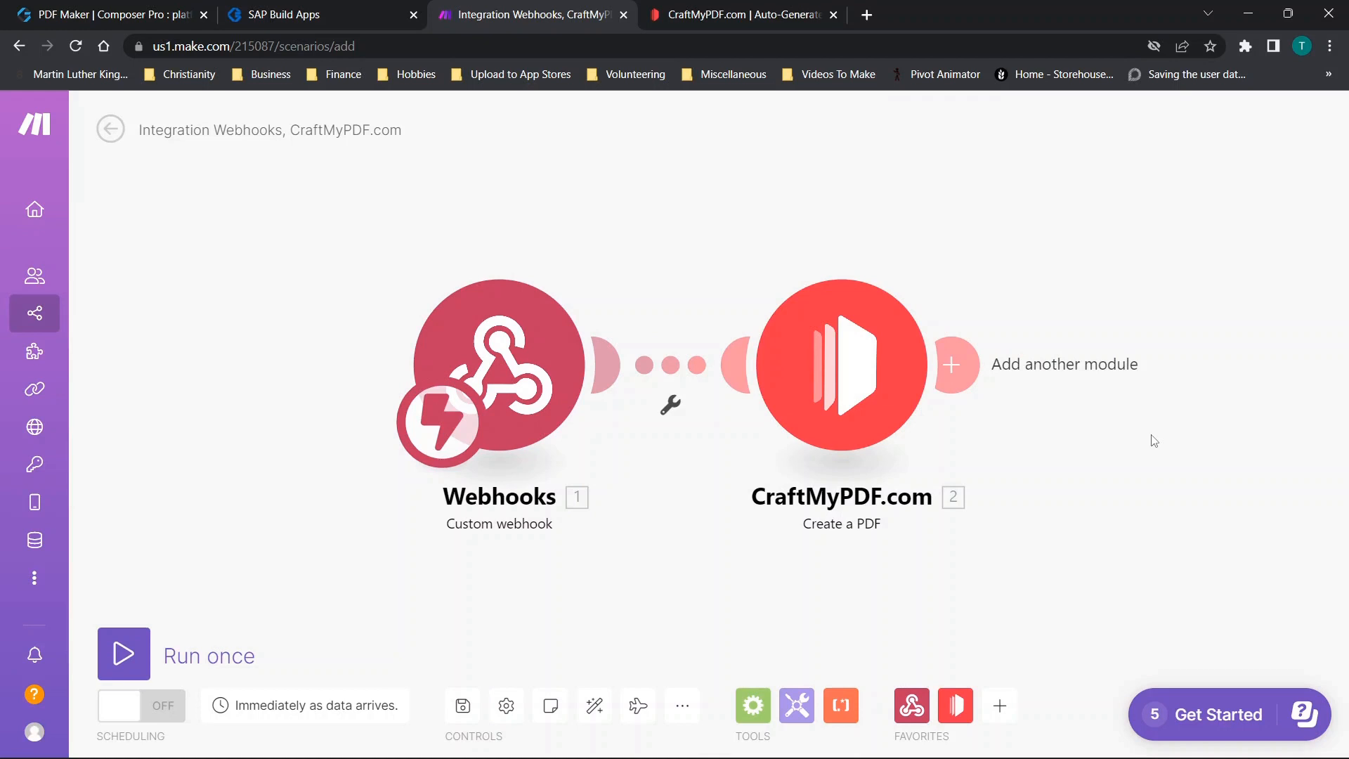
Add an HTTP "Get a file" module after CraftMyPDF.com and map its URL to the created PDF's File URL
{"action": "left_click", "coordinate": [952, 364]}
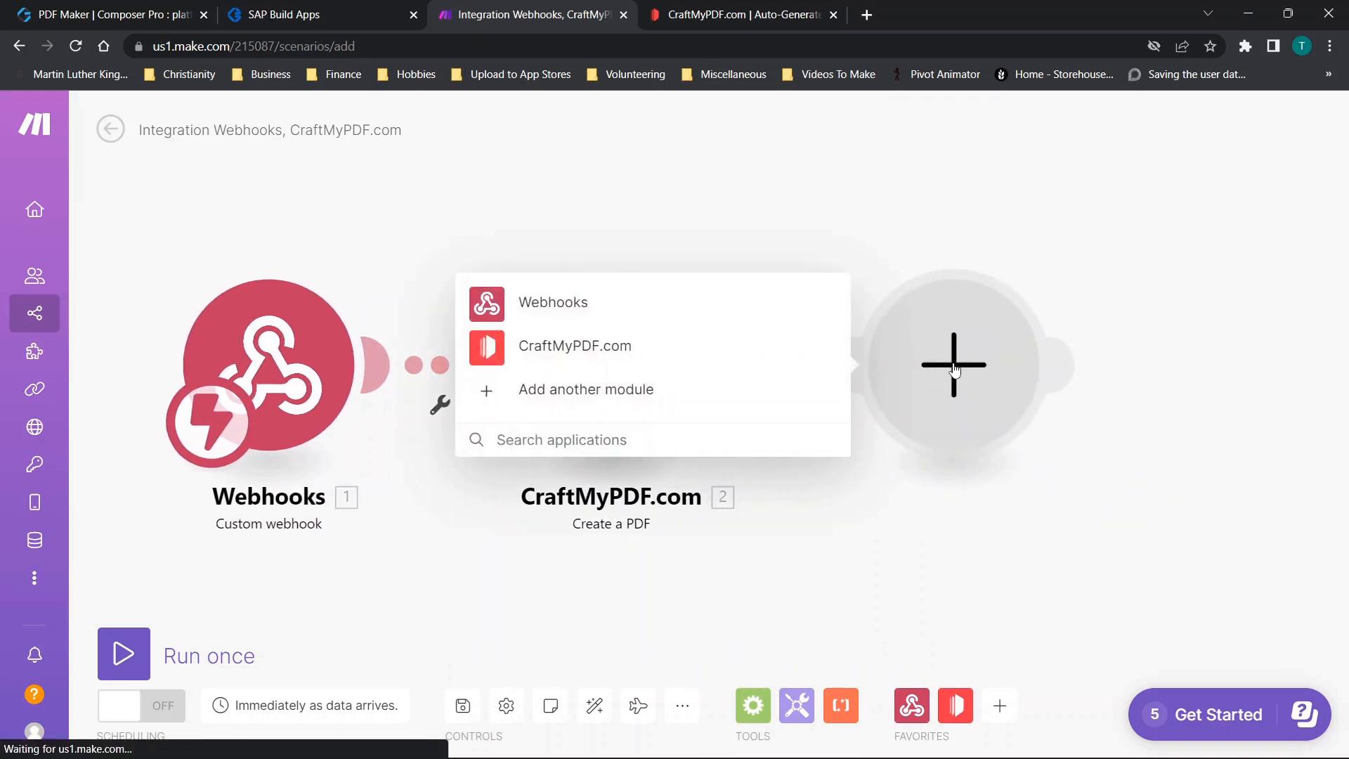
{"action": "type", "text": "http"}
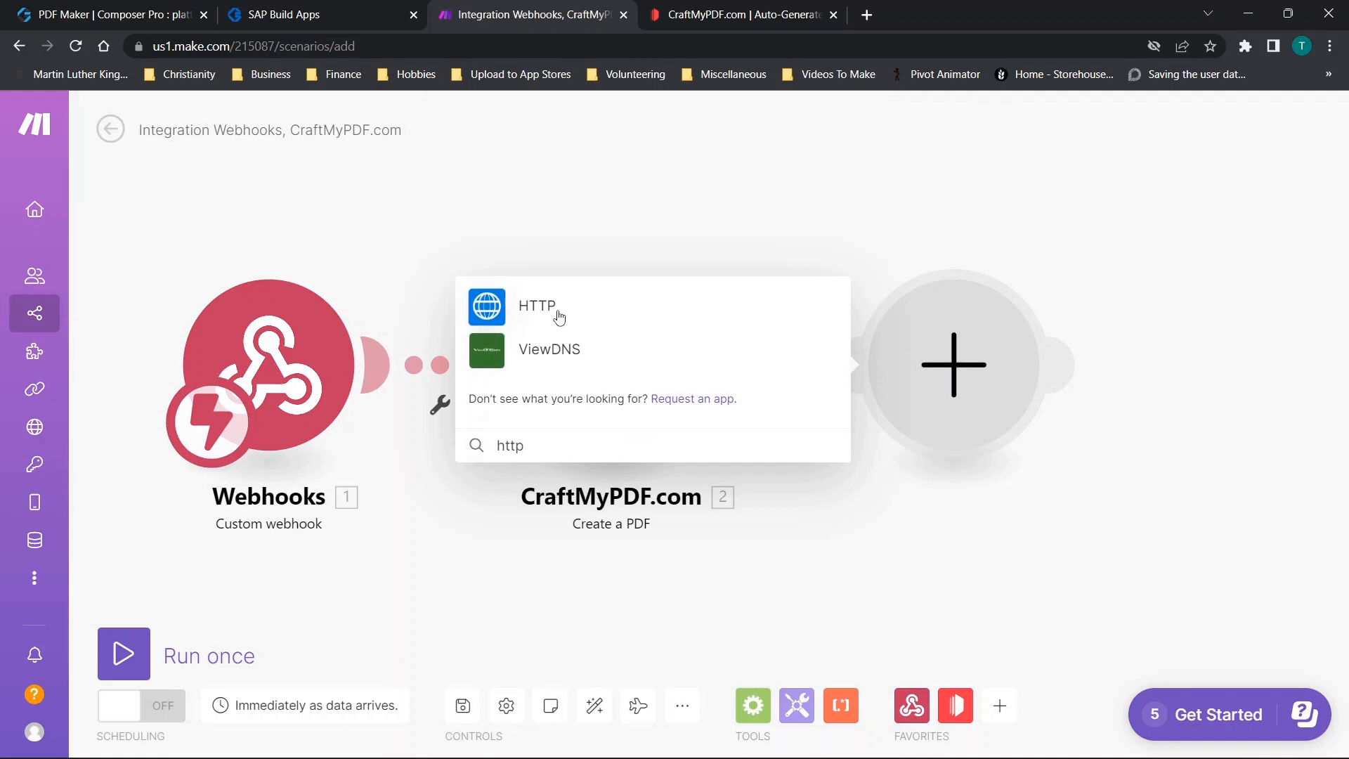
{"action": "left_click", "coordinate": [558, 314]}
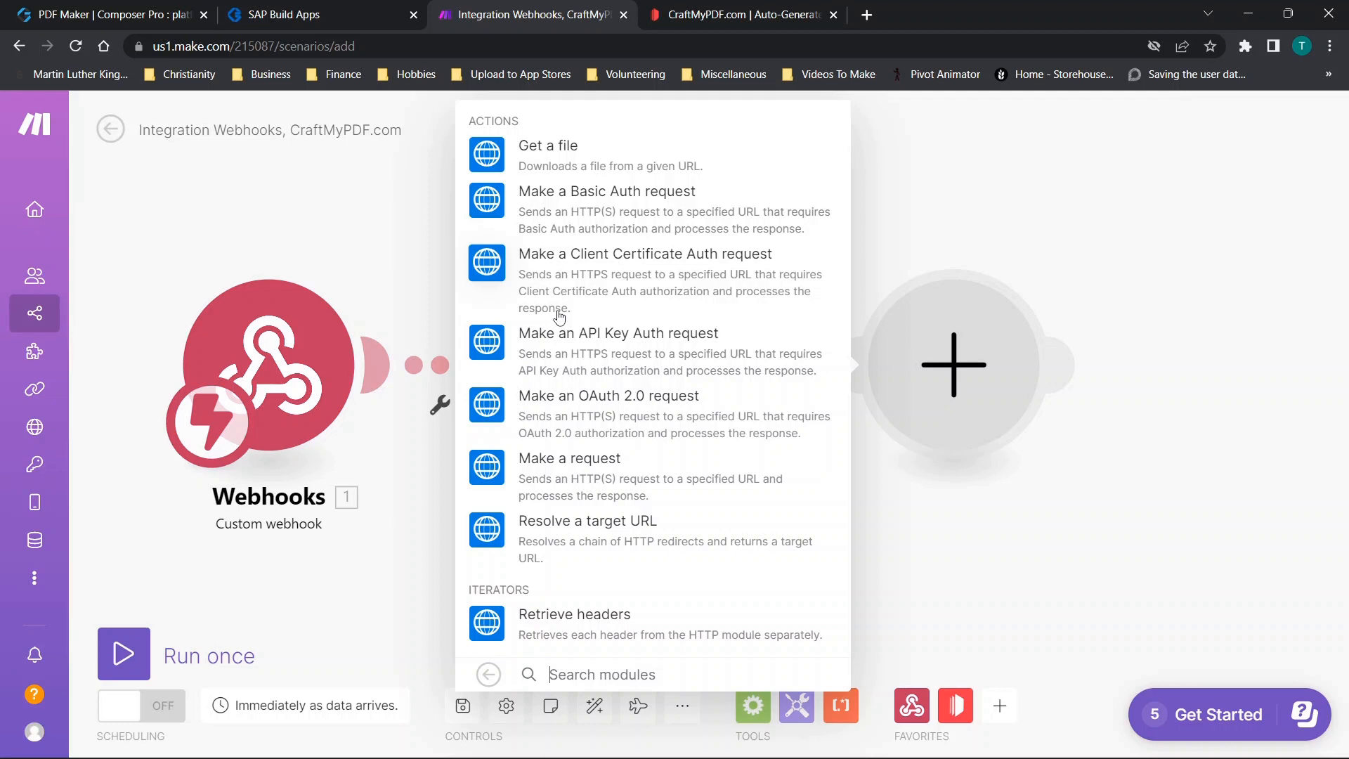
{"action": "left_click", "coordinate": [540, 152]}
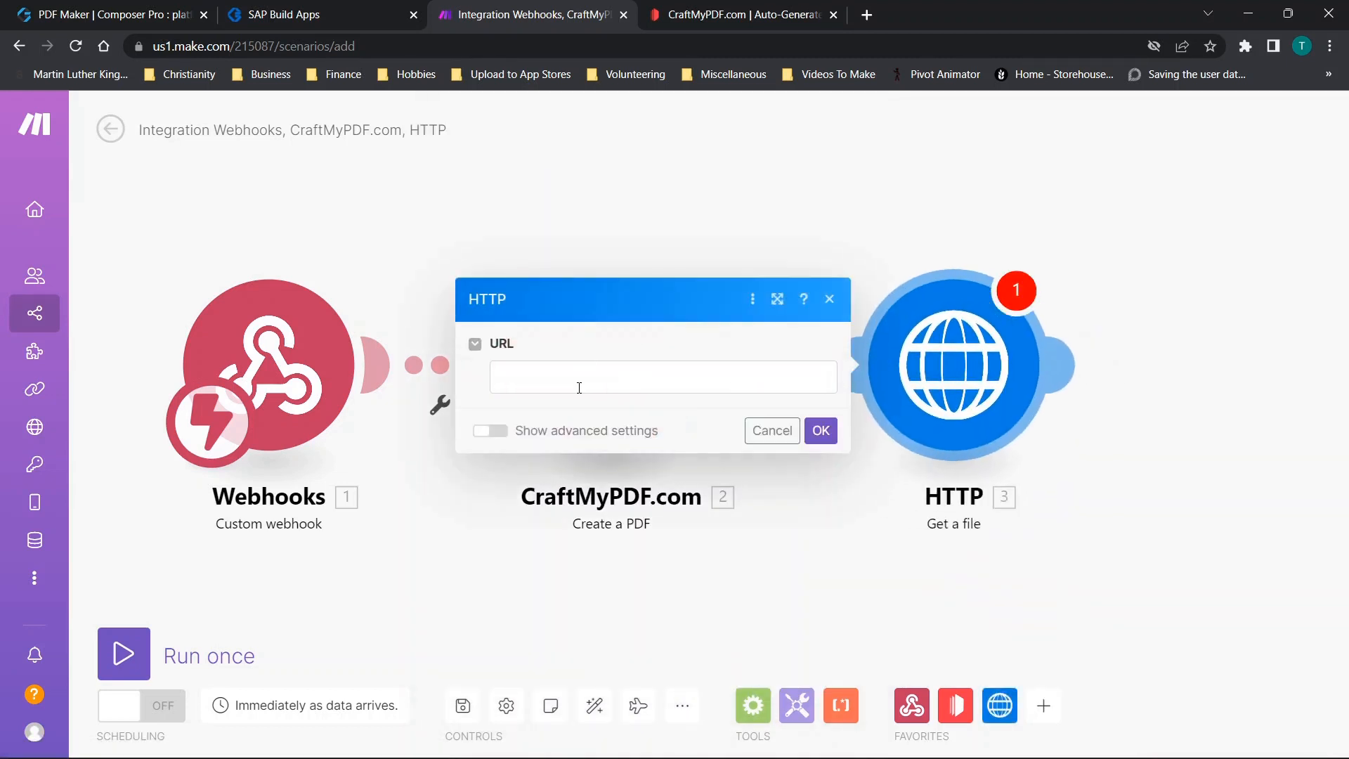
{"action": "left_click", "coordinate": [579, 388]}
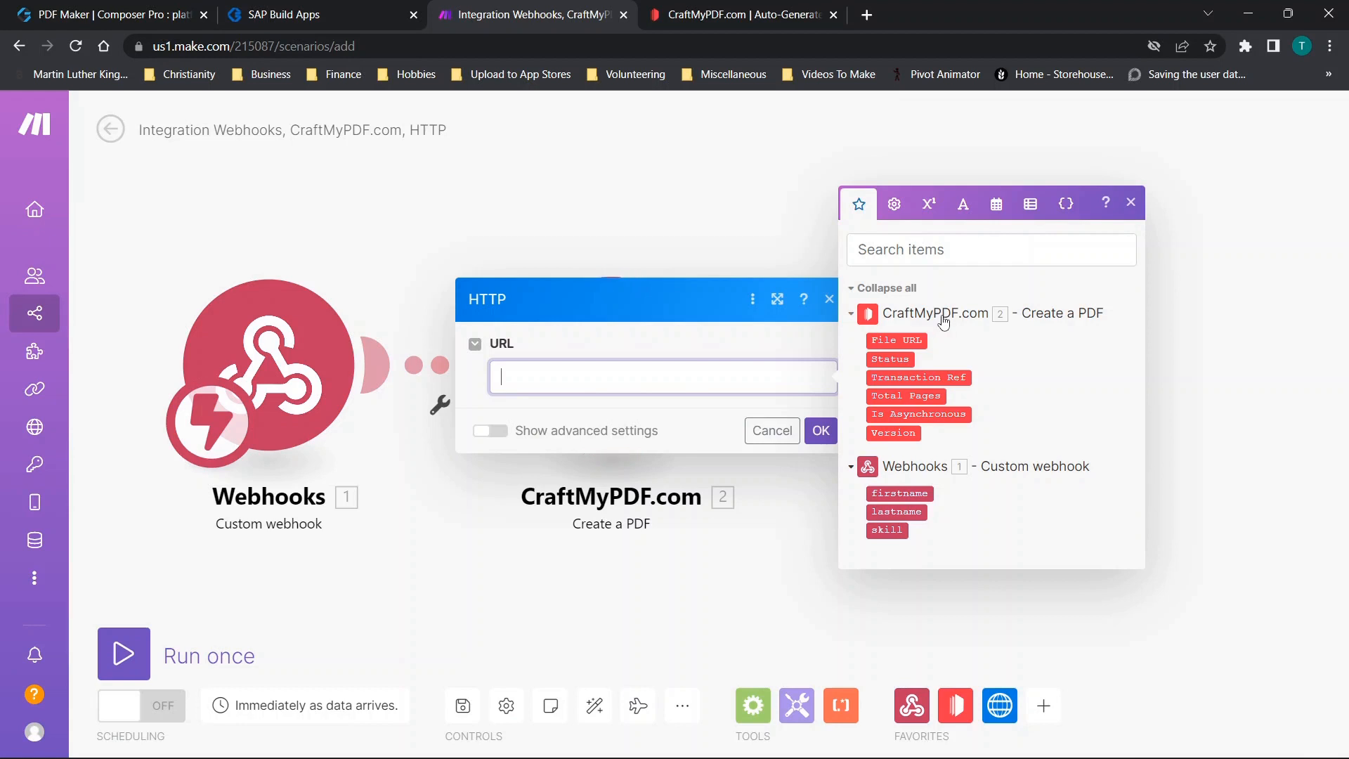
{"action": "left_click", "coordinate": [903, 341]}
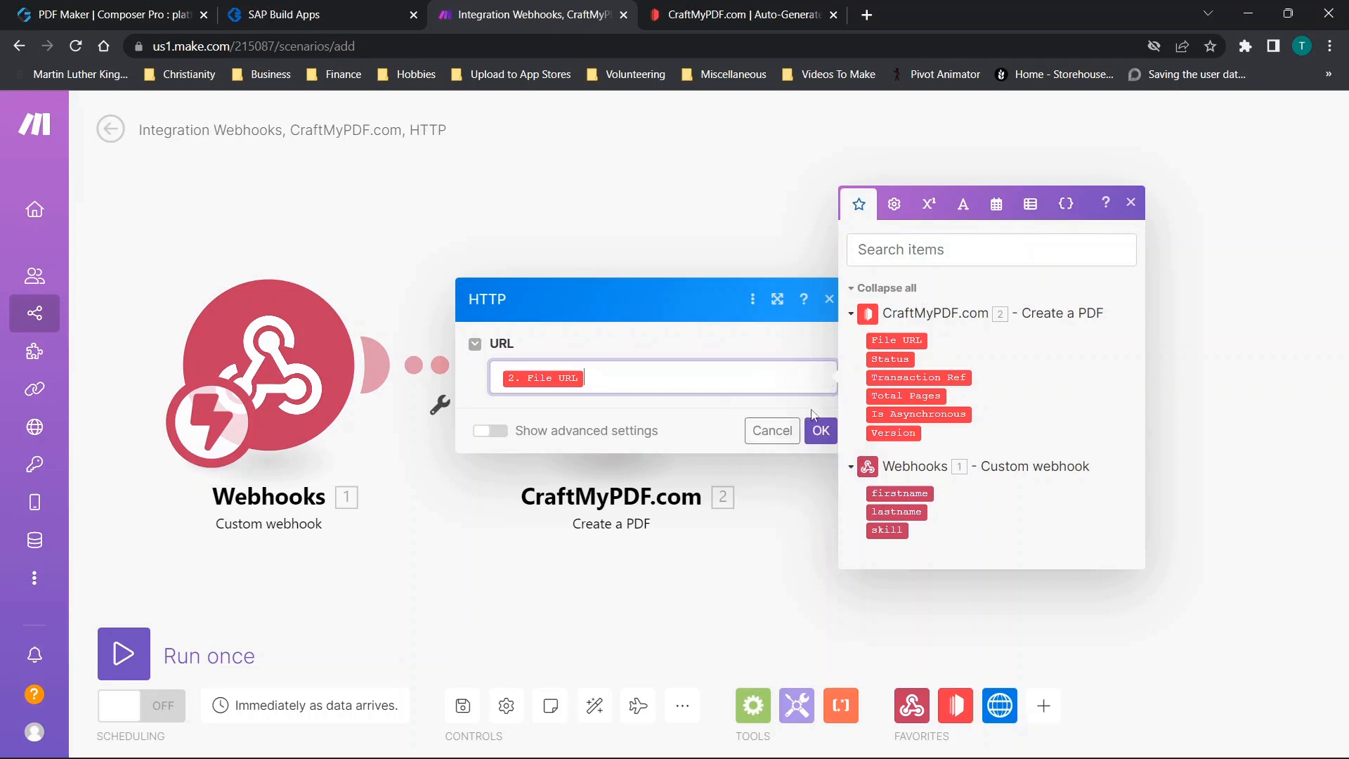
Accept the HTTP module's settings, then add an Email "Send an Email" module after it and look over its fields
{"action": "left_click", "coordinate": [819, 431]}
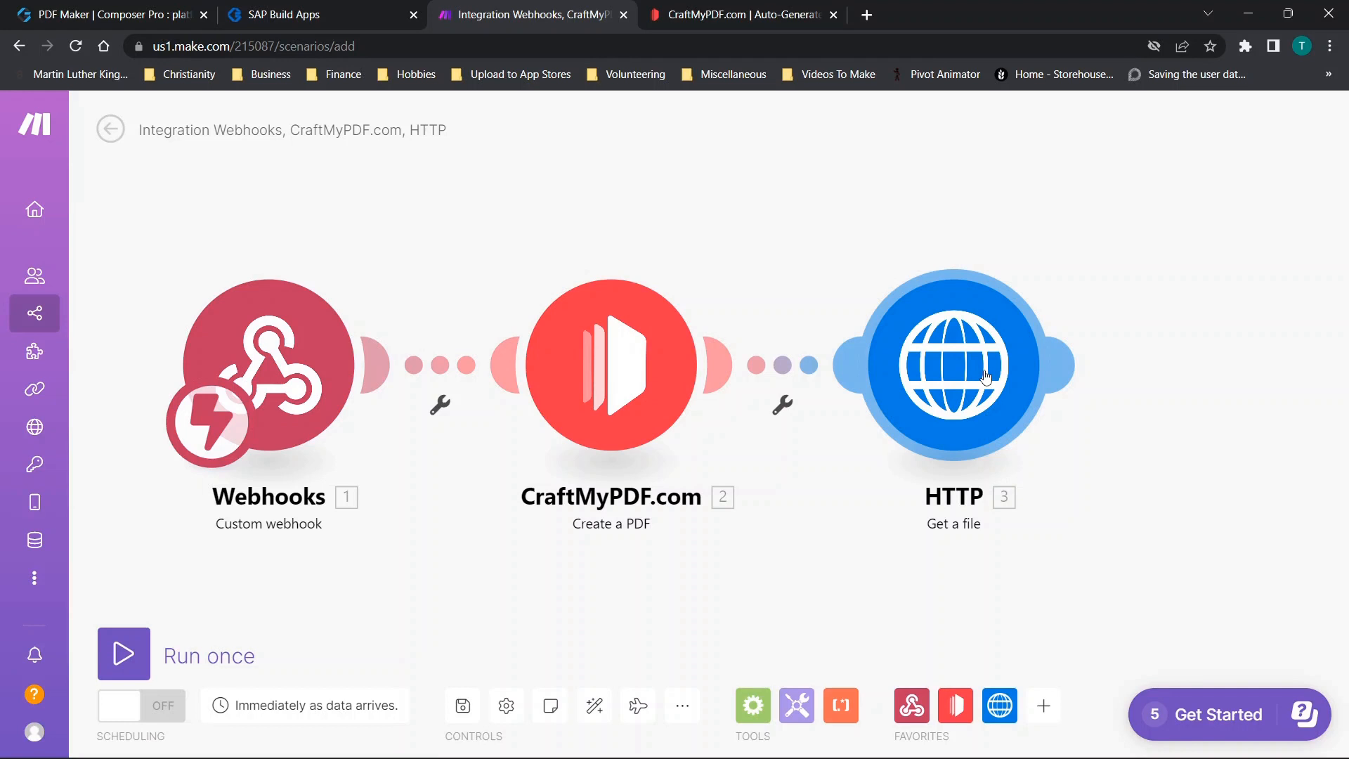
{"action": "left_click", "coordinate": [1059, 360]}
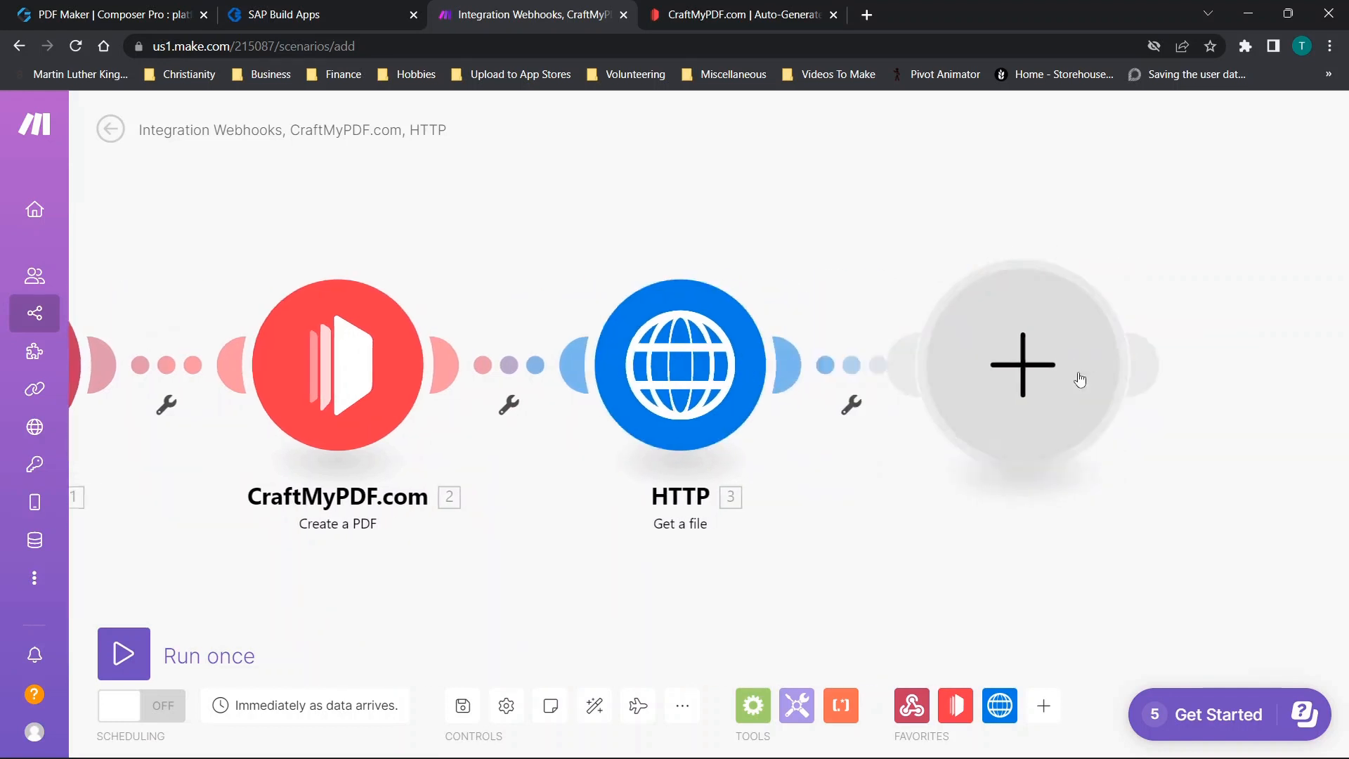
{"action": "left_click", "coordinate": [583, 458]}
{"action": "type", "text": "email"}
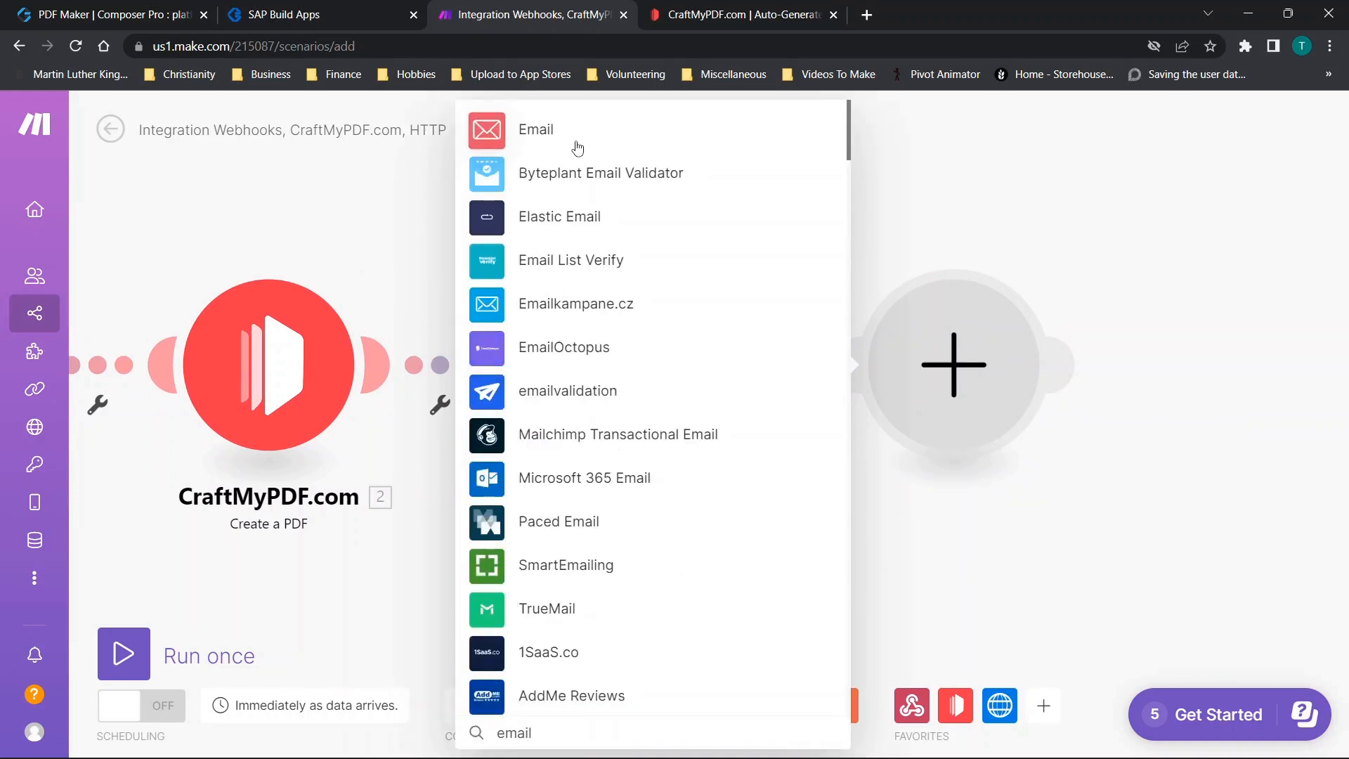
{"action": "left_click", "coordinate": [577, 148]}
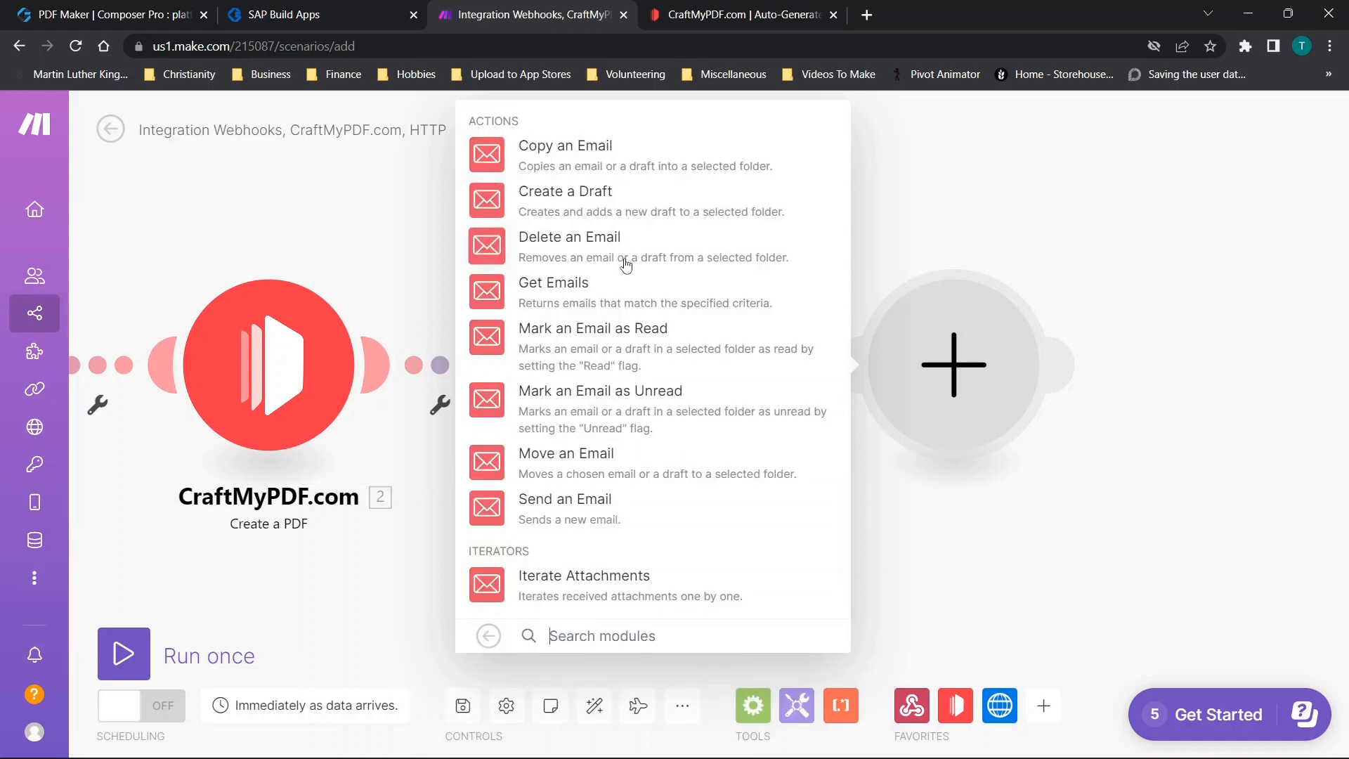
{"action": "left_click", "coordinate": [577, 514]}
{"action": "left_click", "coordinate": [677, 209]}
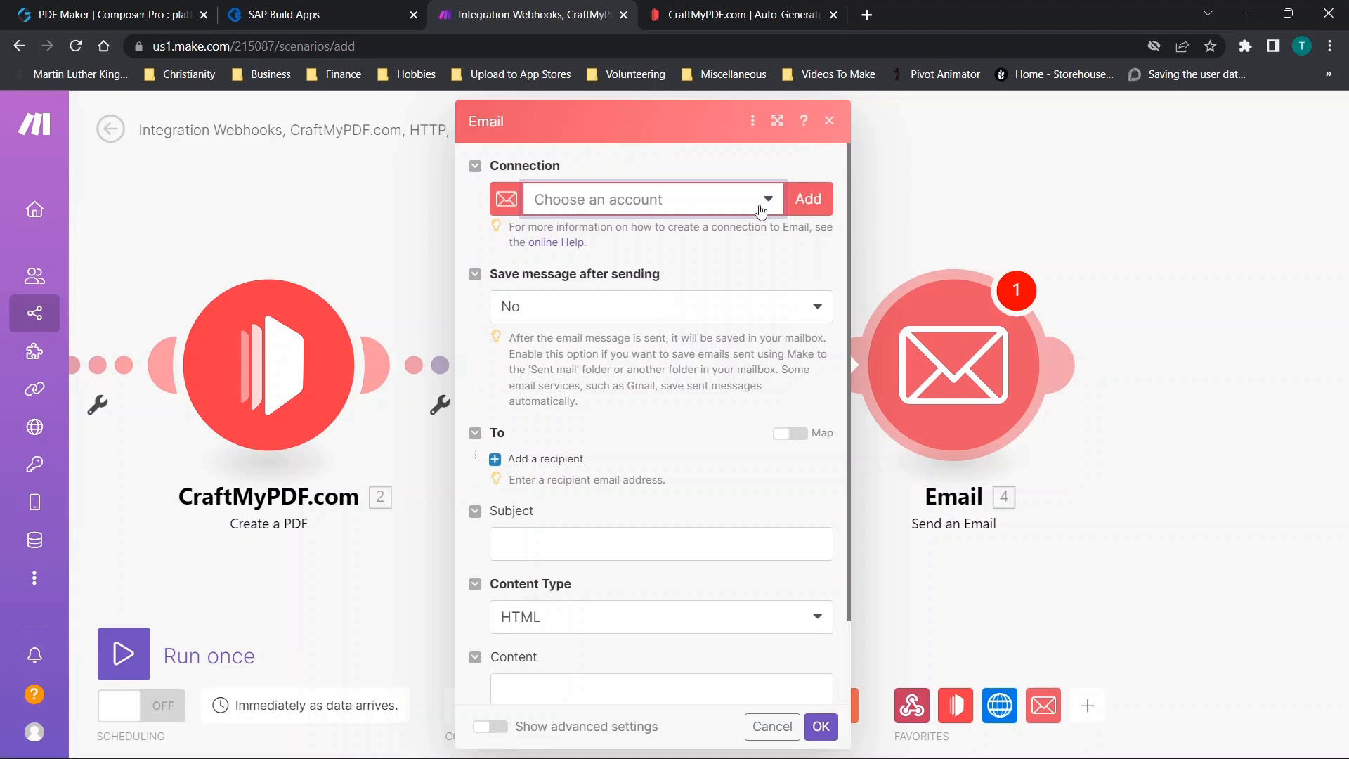
{"action": "scroll", "coordinate": [610, 375], "scroll_direction": "down", "scroll_amount": 2}
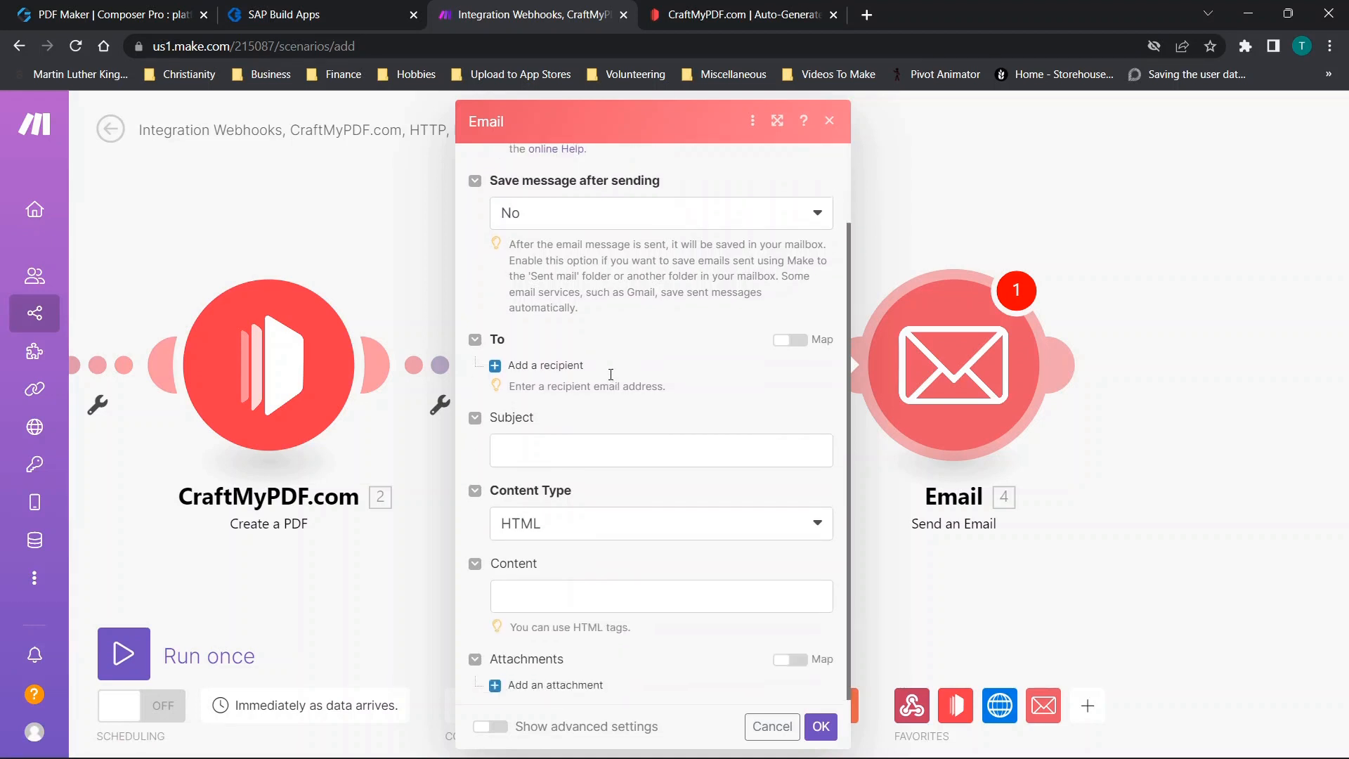
{"action": "scroll", "coordinate": [610, 374], "scroll_direction": "up", "scroll_amount": 2}
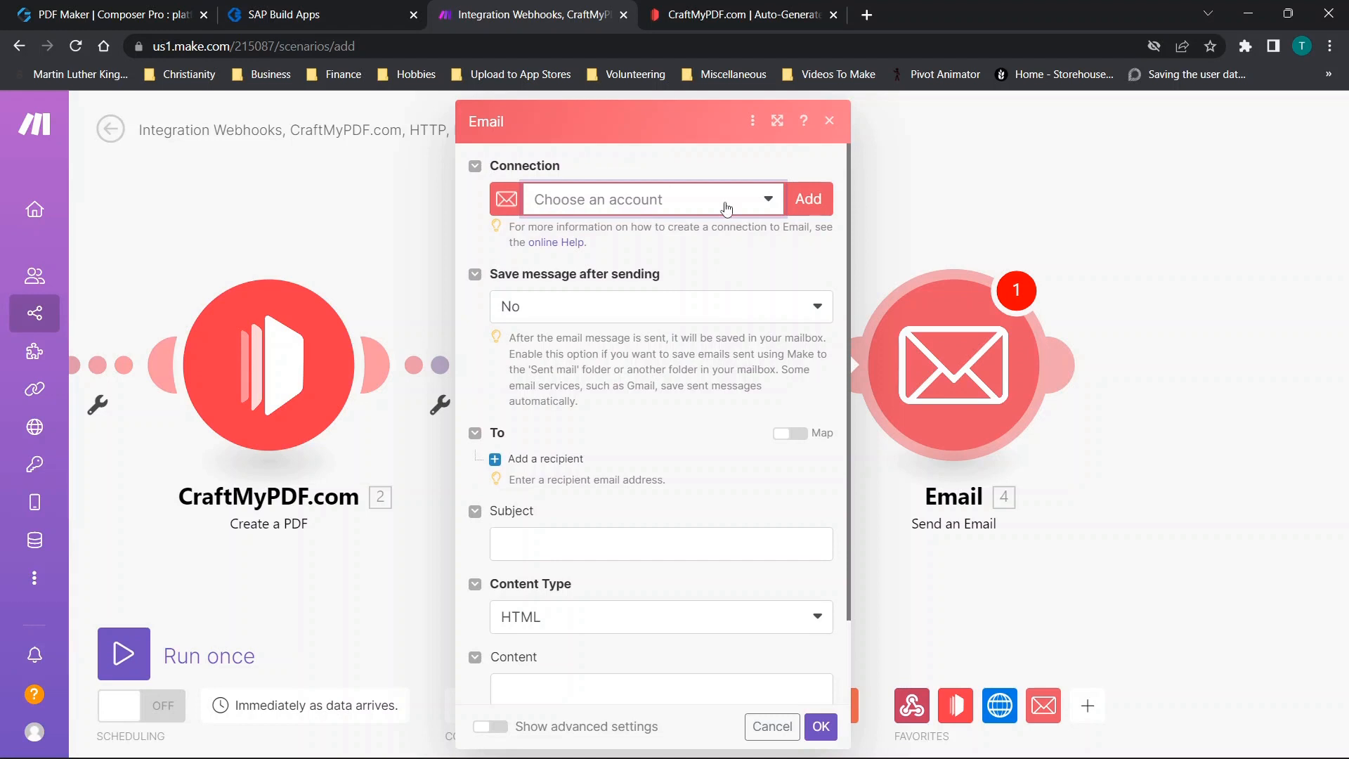
Start a new email connection of type Others (SMTP), name it Test and set its email provider to Other
{"action": "left_click", "coordinate": [806, 200]}
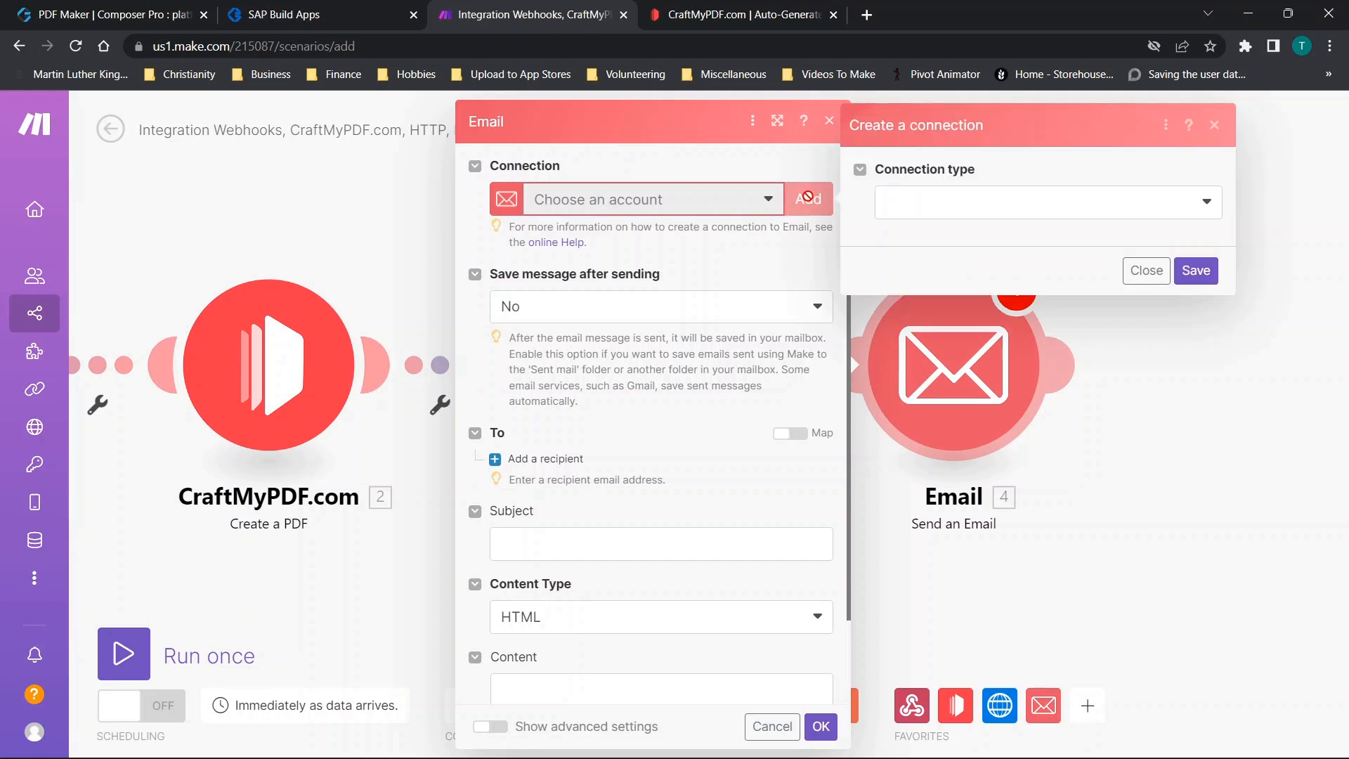
{"action": "left_click", "coordinate": [951, 198]}
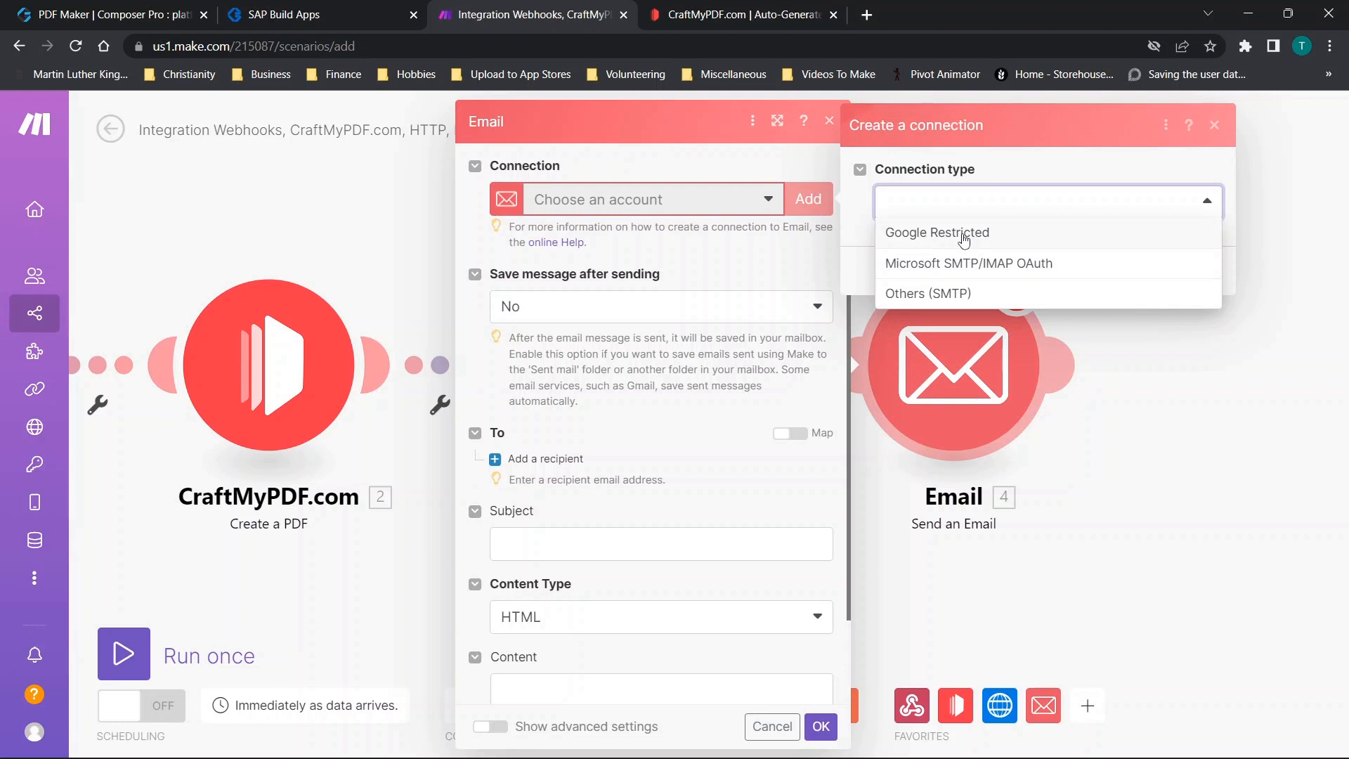
{"action": "left_click", "coordinate": [928, 295]}
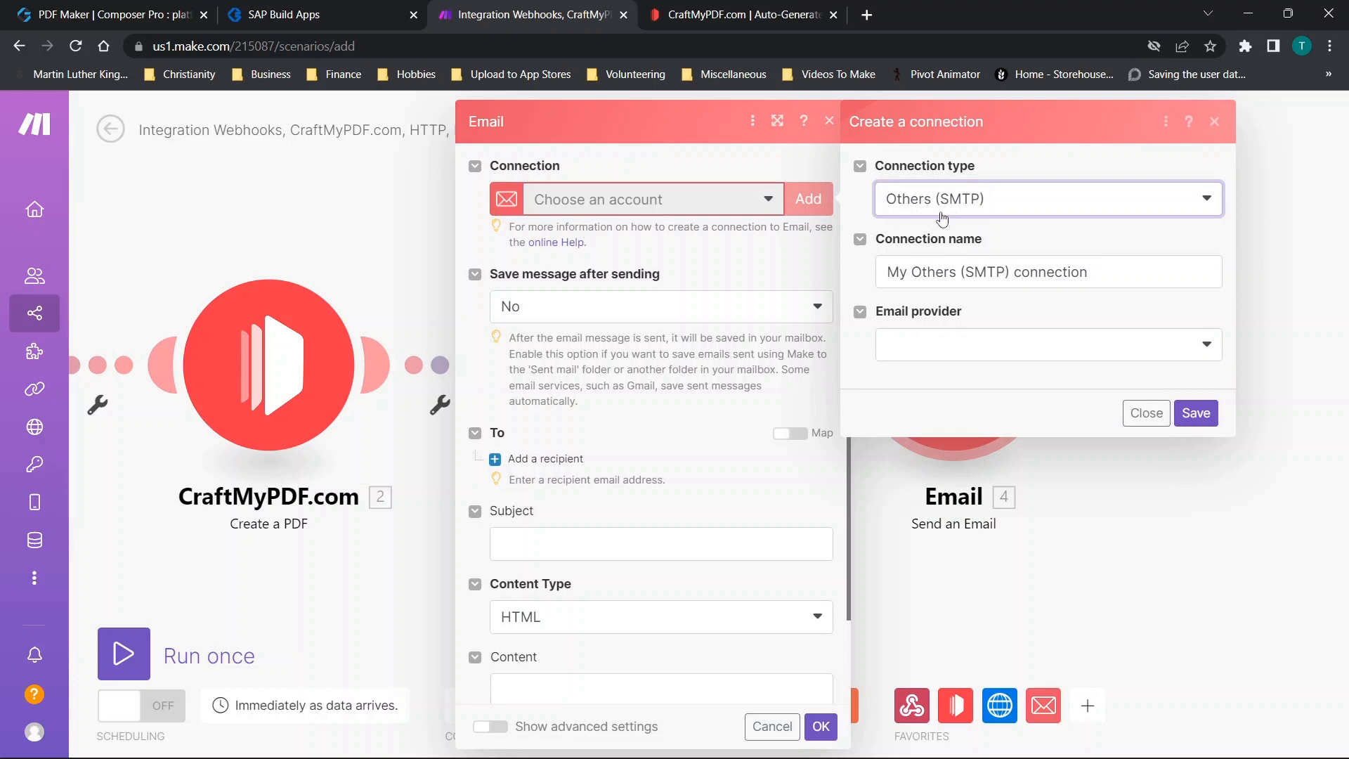
{"action": "left_click", "coordinate": [1022, 271]}
{"action": "key", "text": "ctrl+a"}
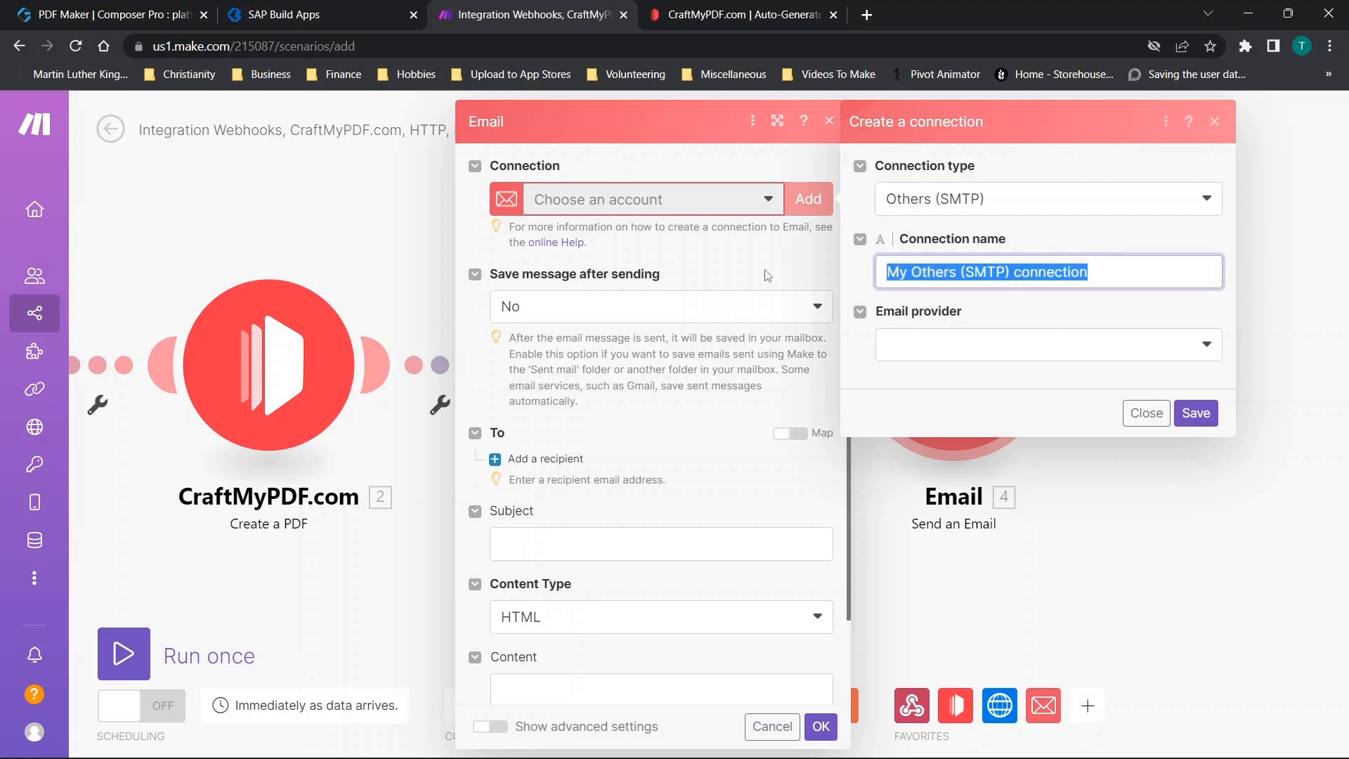
{"action": "type", "text": "Test"}
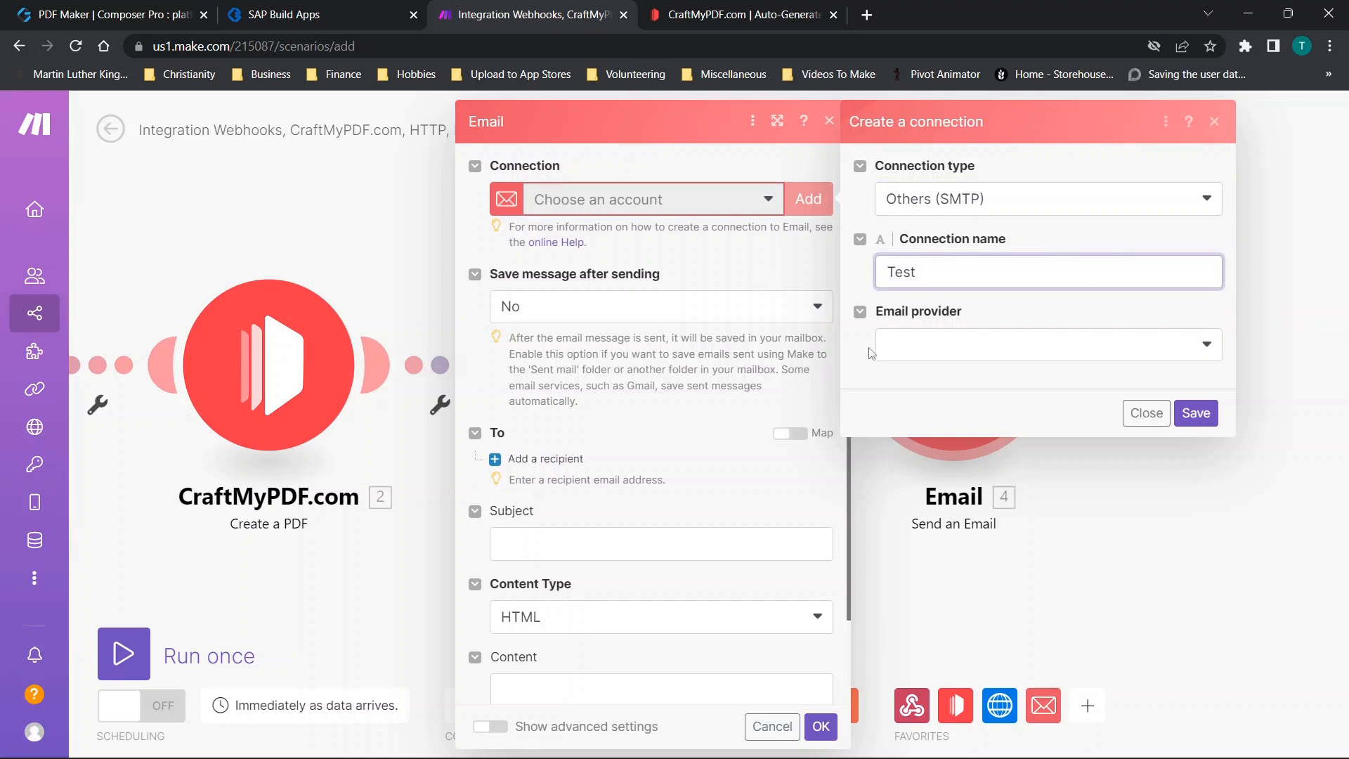
{"action": "left_click", "coordinate": [901, 351]}
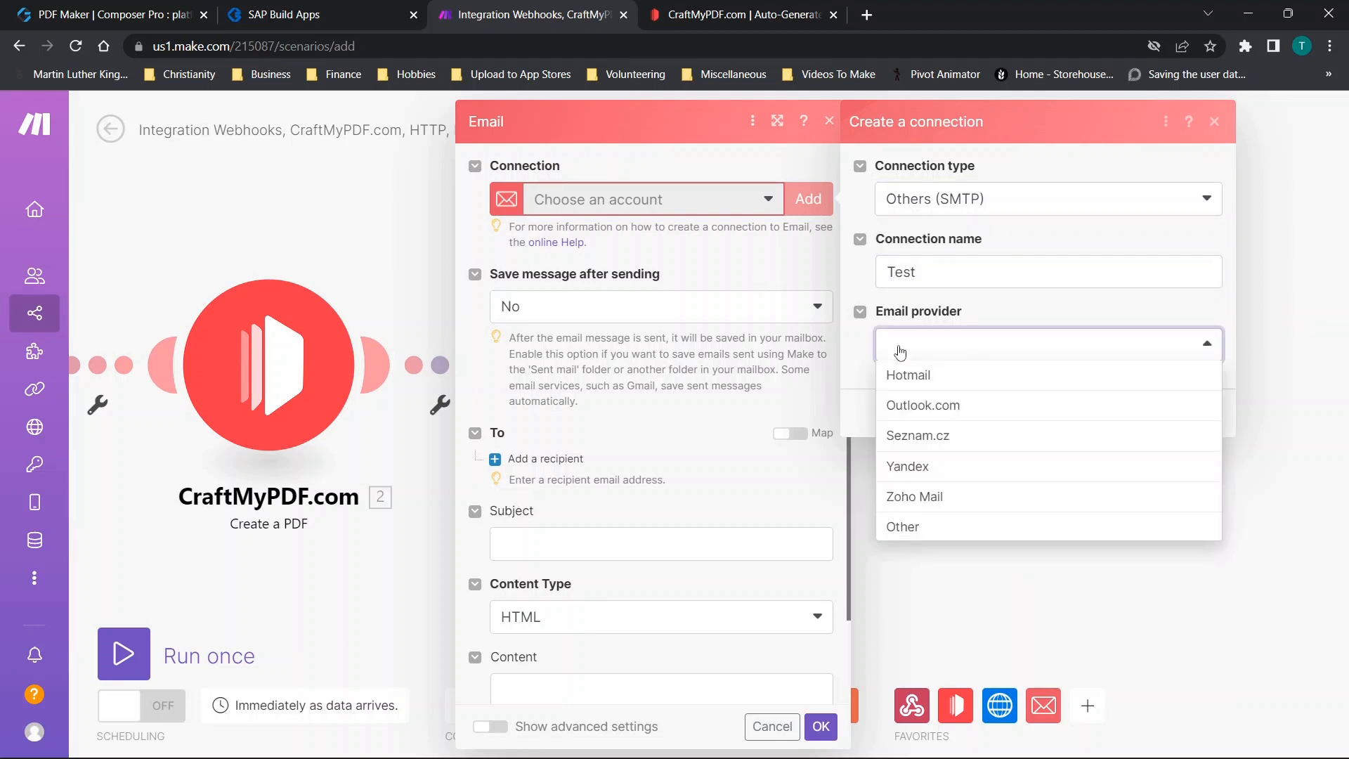
{"action": "left_click", "coordinate": [923, 536]}
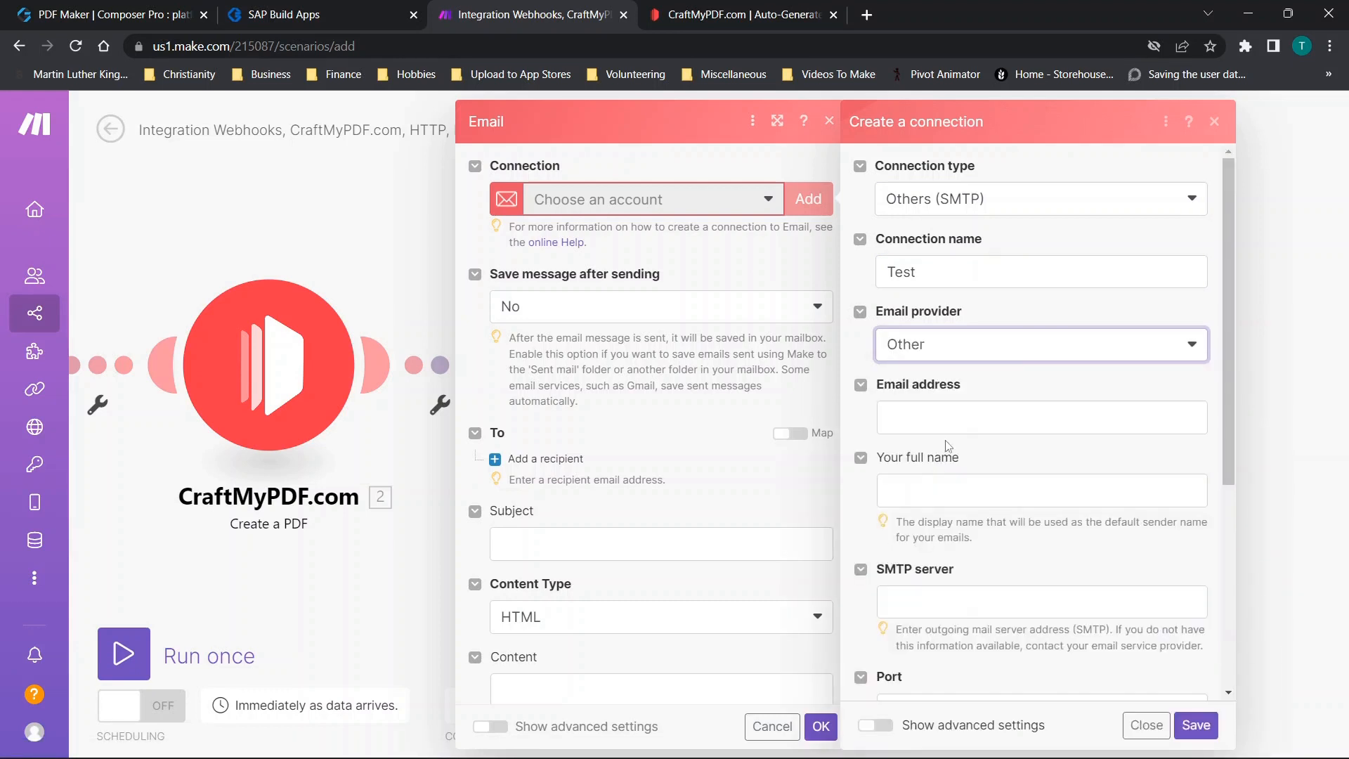
Examine the connection's email address, full name, SMTP server, port and TLS fields to see which details are required
{"action": "scroll", "coordinate": [1002, 368], "scroll_direction": "down", "scroll_amount": 2}
{"action": "scroll", "coordinate": [941, 302], "scroll_direction": "down", "scroll_amount": 3}
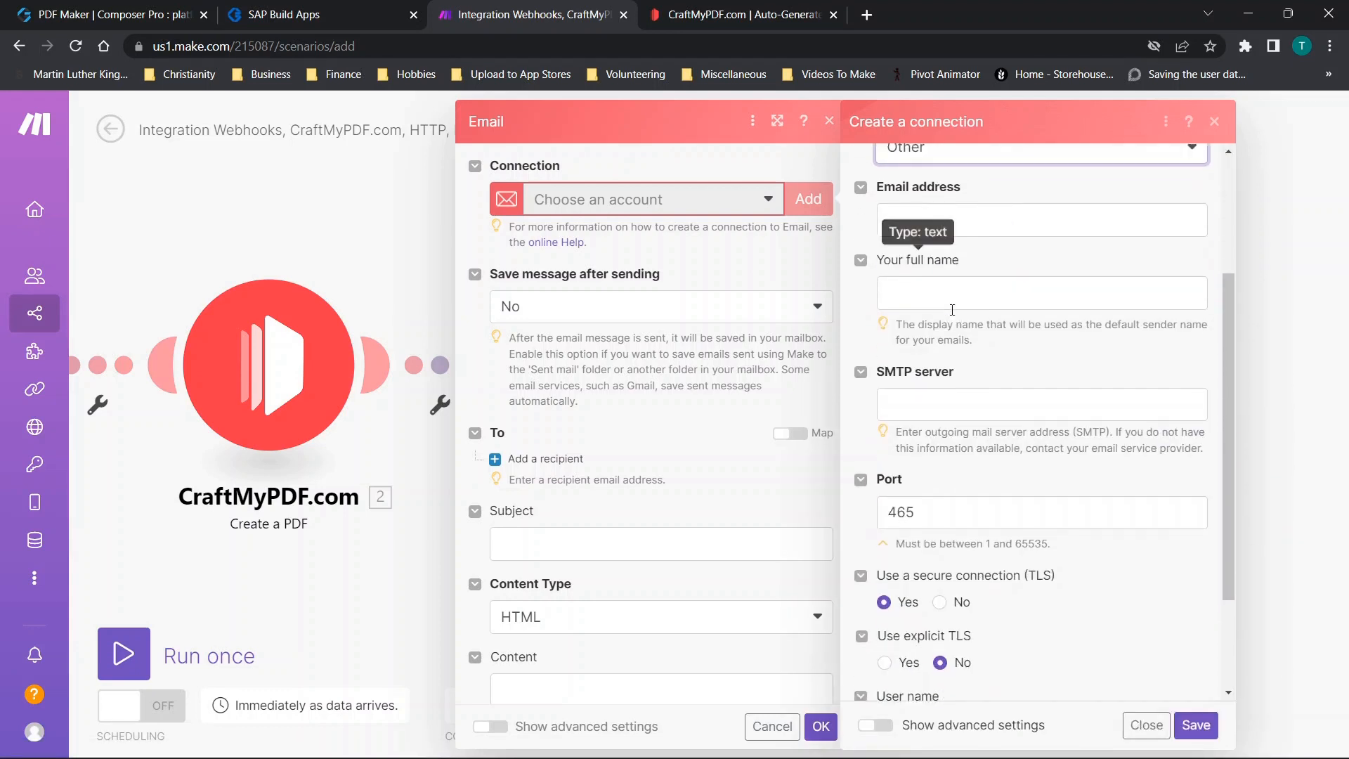
{"action": "scroll", "coordinate": [953, 315], "scroll_direction": "up", "scroll_amount": 3}
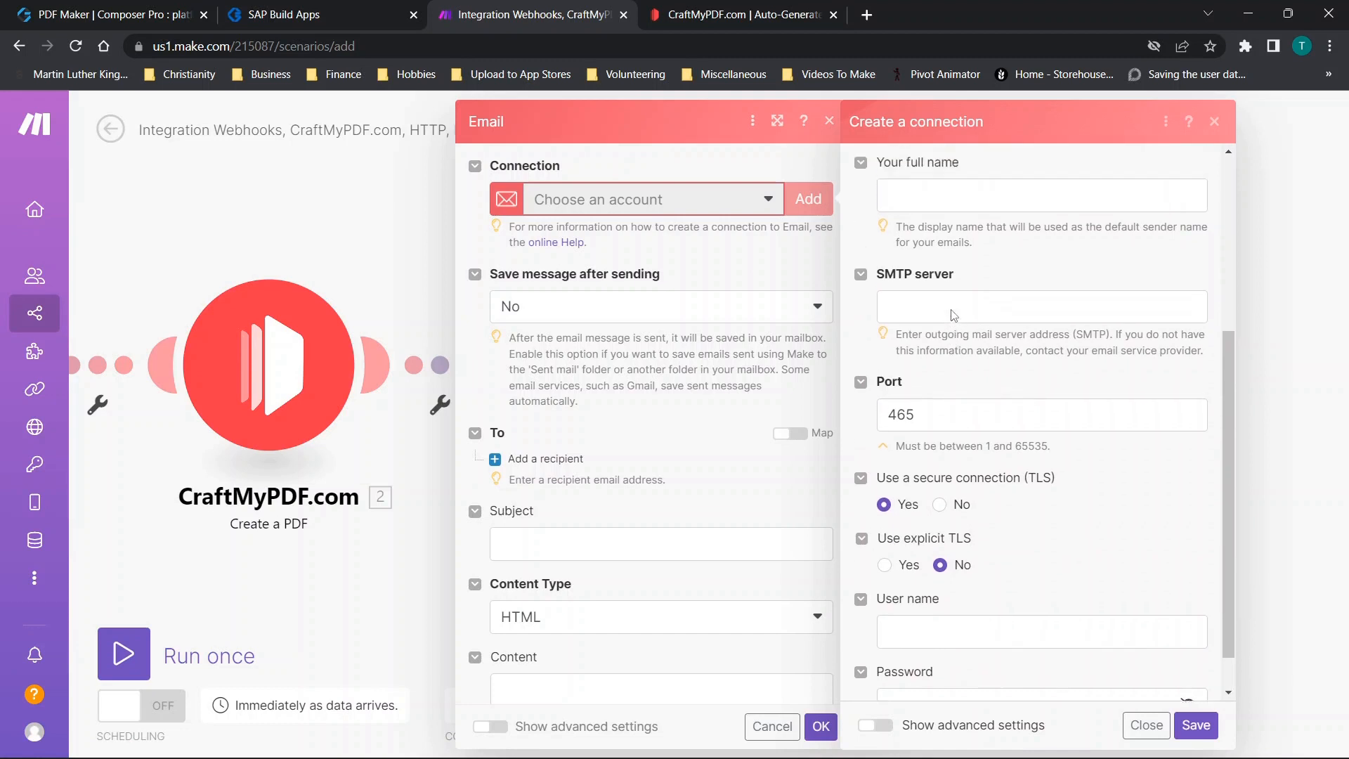
{"action": "left_click", "coordinate": [929, 240]}
{"action": "scroll", "coordinate": [942, 265], "scroll_direction": "down", "scroll_amount": 1}
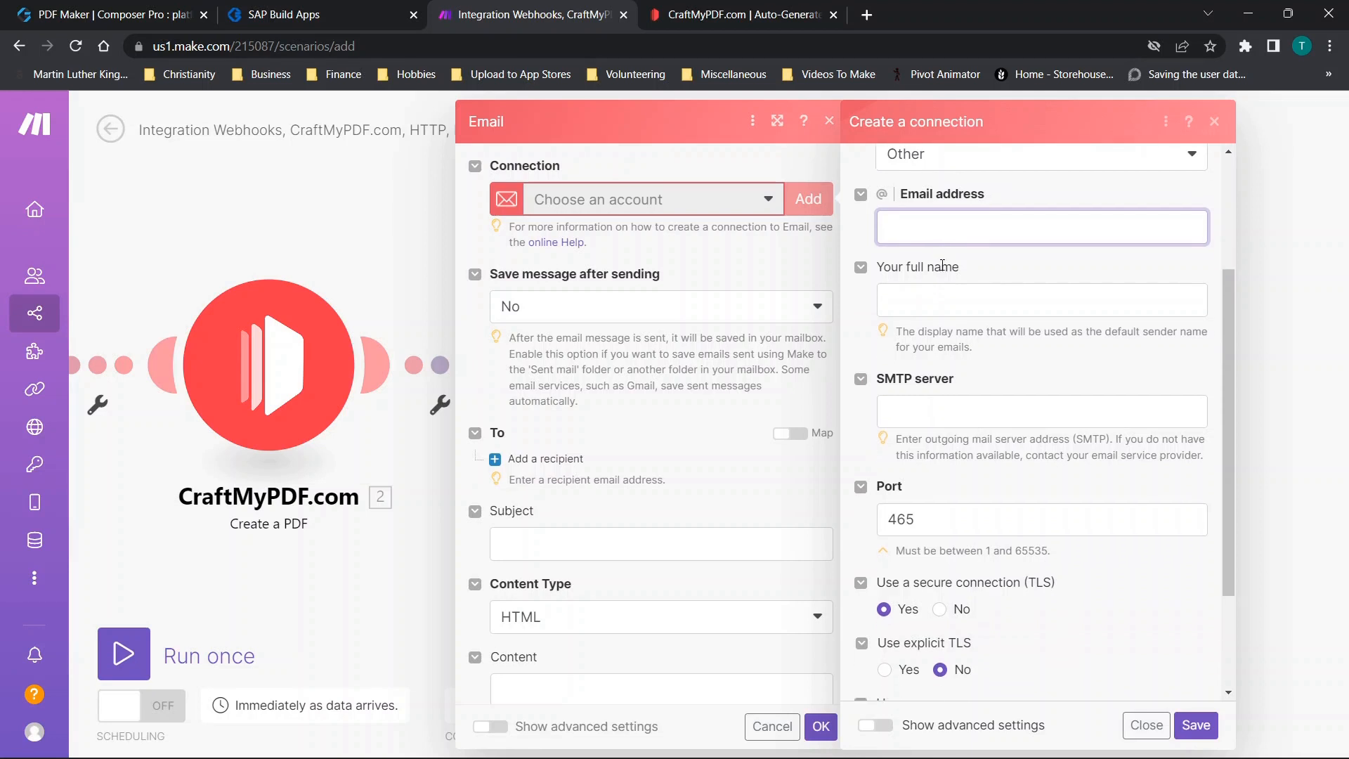
{"action": "left_click", "coordinate": [924, 281]}
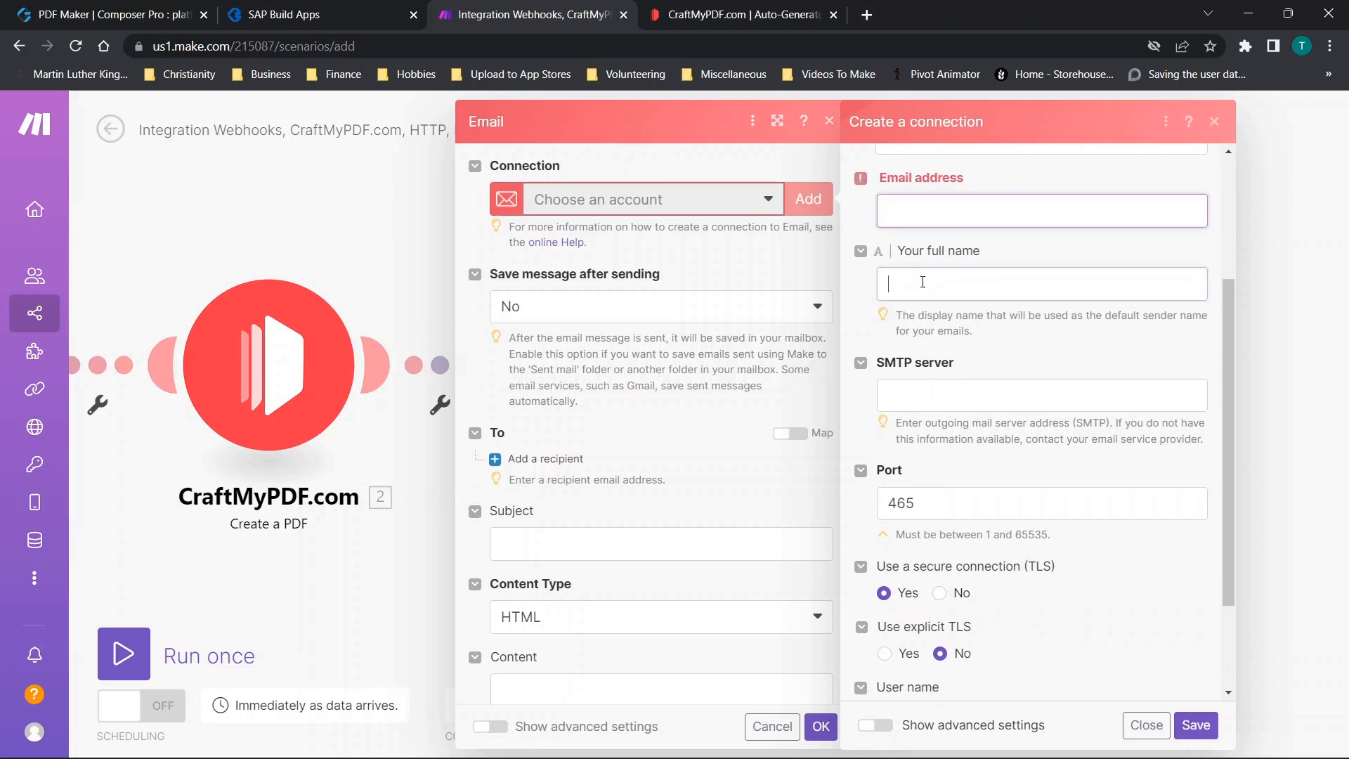
{"action": "left_click", "coordinate": [918, 207]}
{"action": "left_click", "coordinate": [974, 382]}
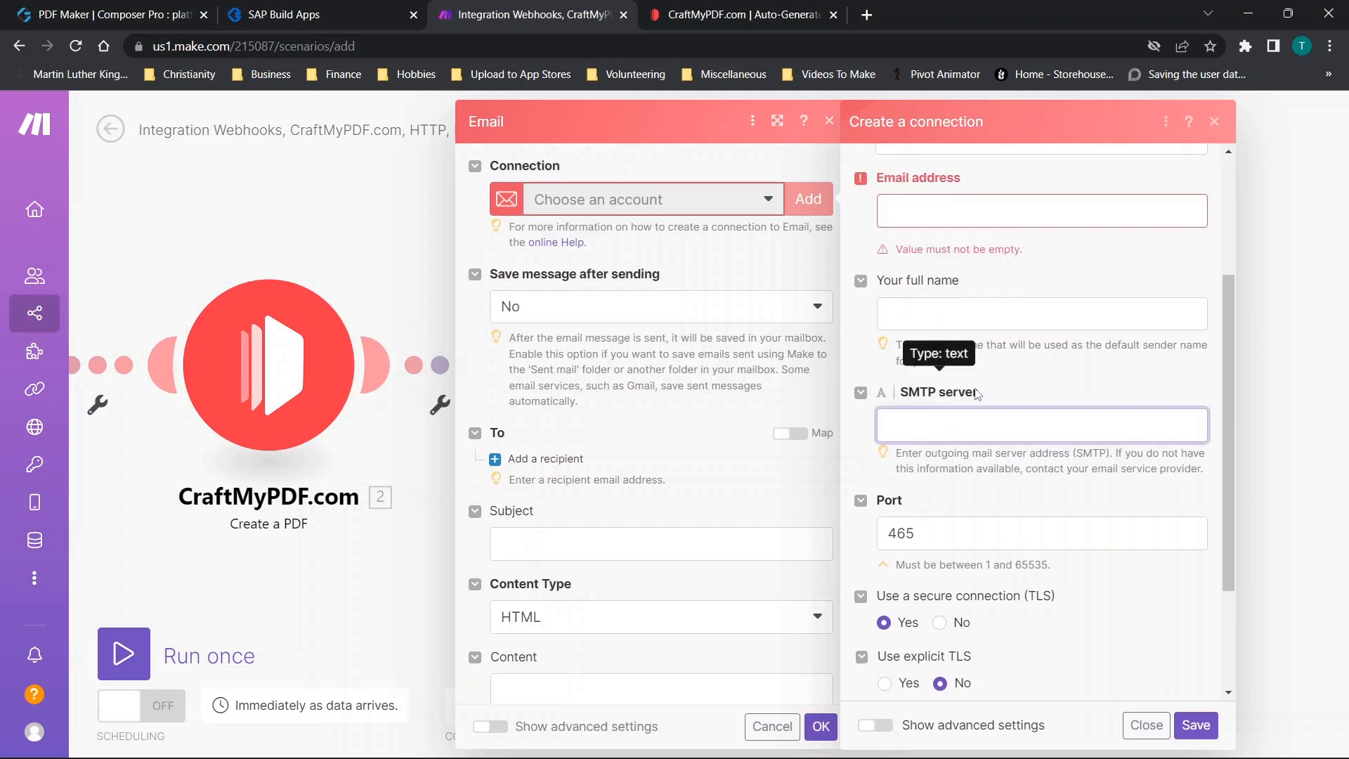
{"action": "scroll", "coordinate": [974, 390], "scroll_direction": "down", "scroll_amount": 2}
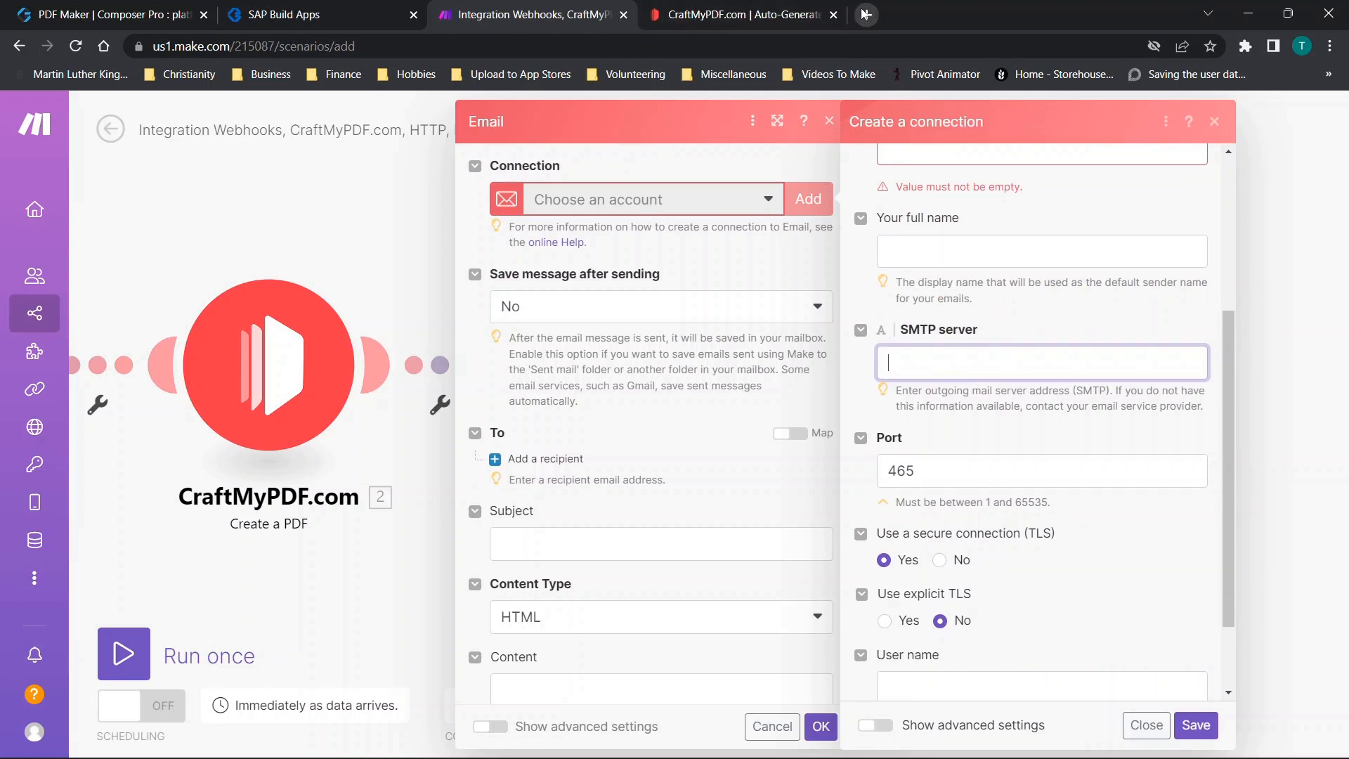
Search Google in a new tab for "hotmail smtp server" and highlight the SMTP server address and port
{"action": "left_click", "coordinate": [866, 15]}
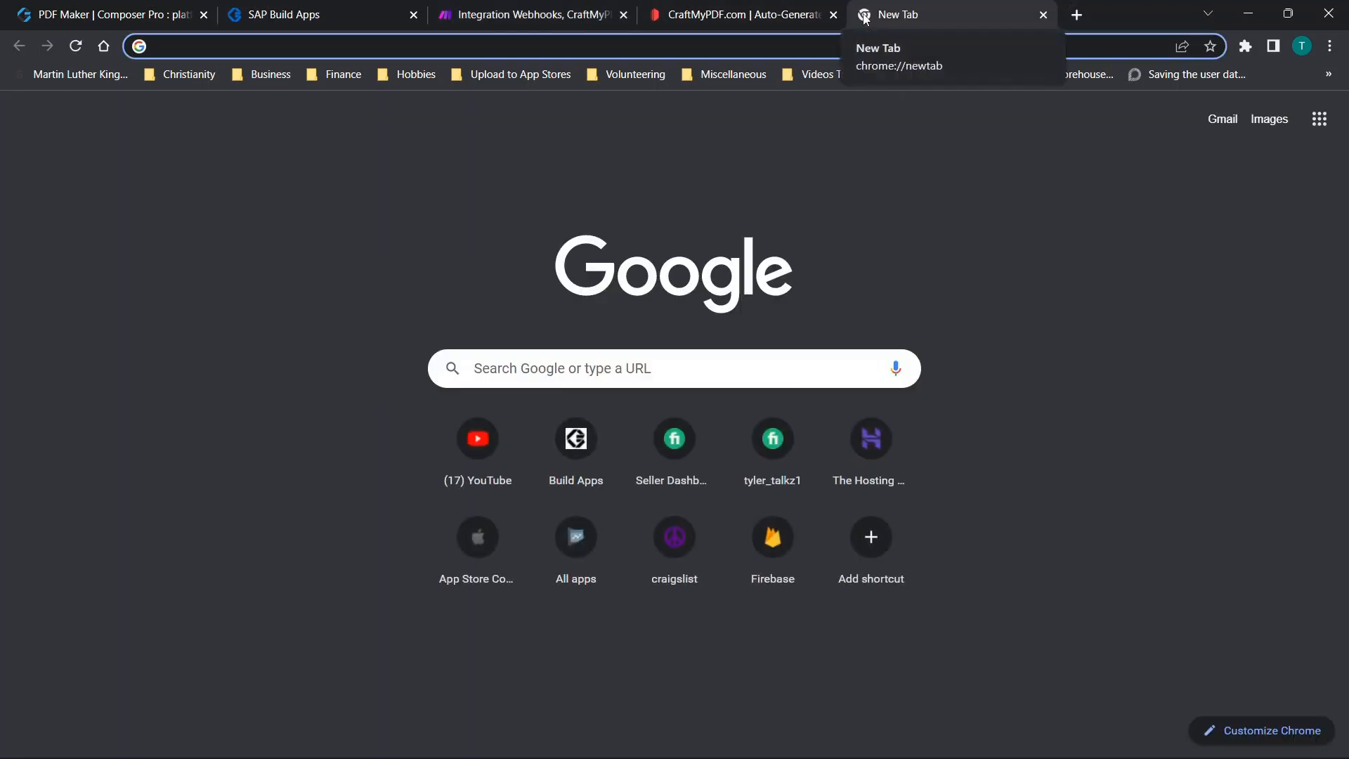
{"action": "type", "text": "hotmai"}
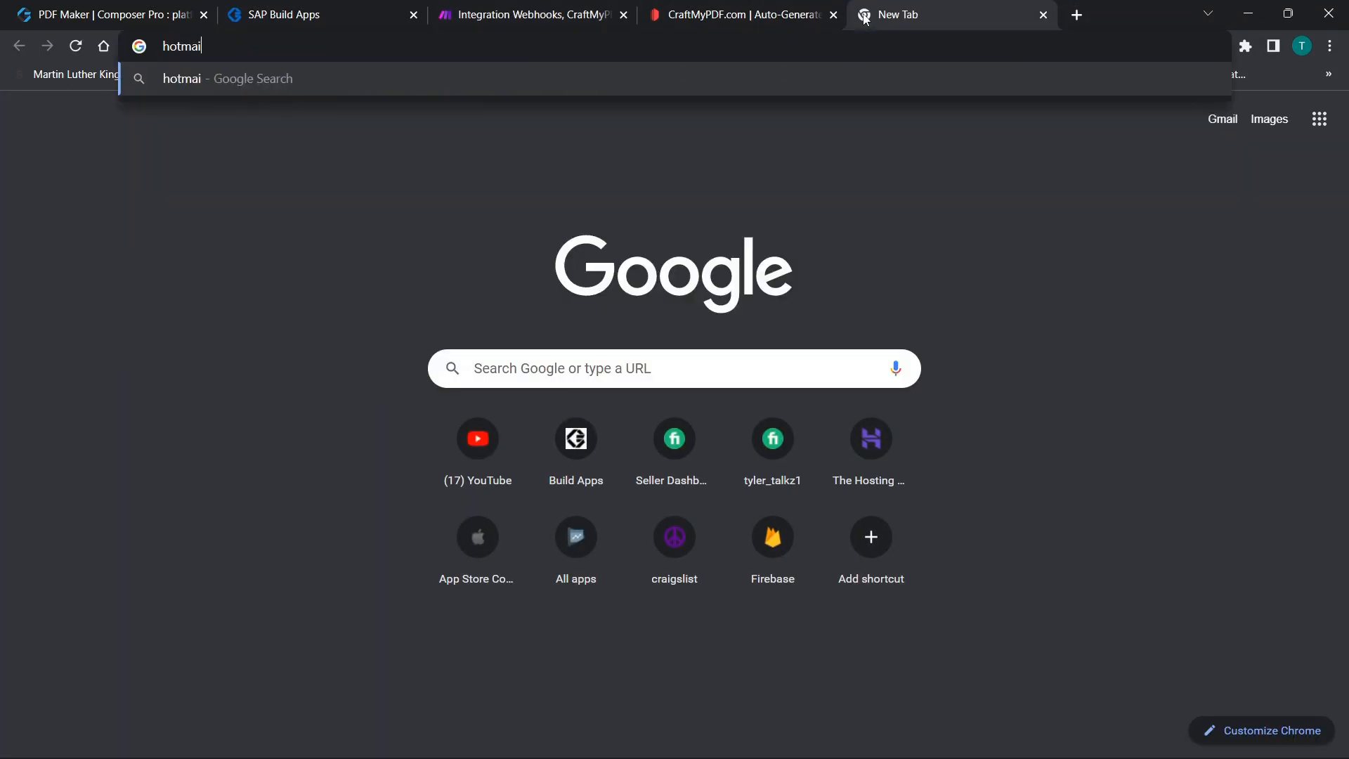
{"action": "type", "text": "l smtp"}
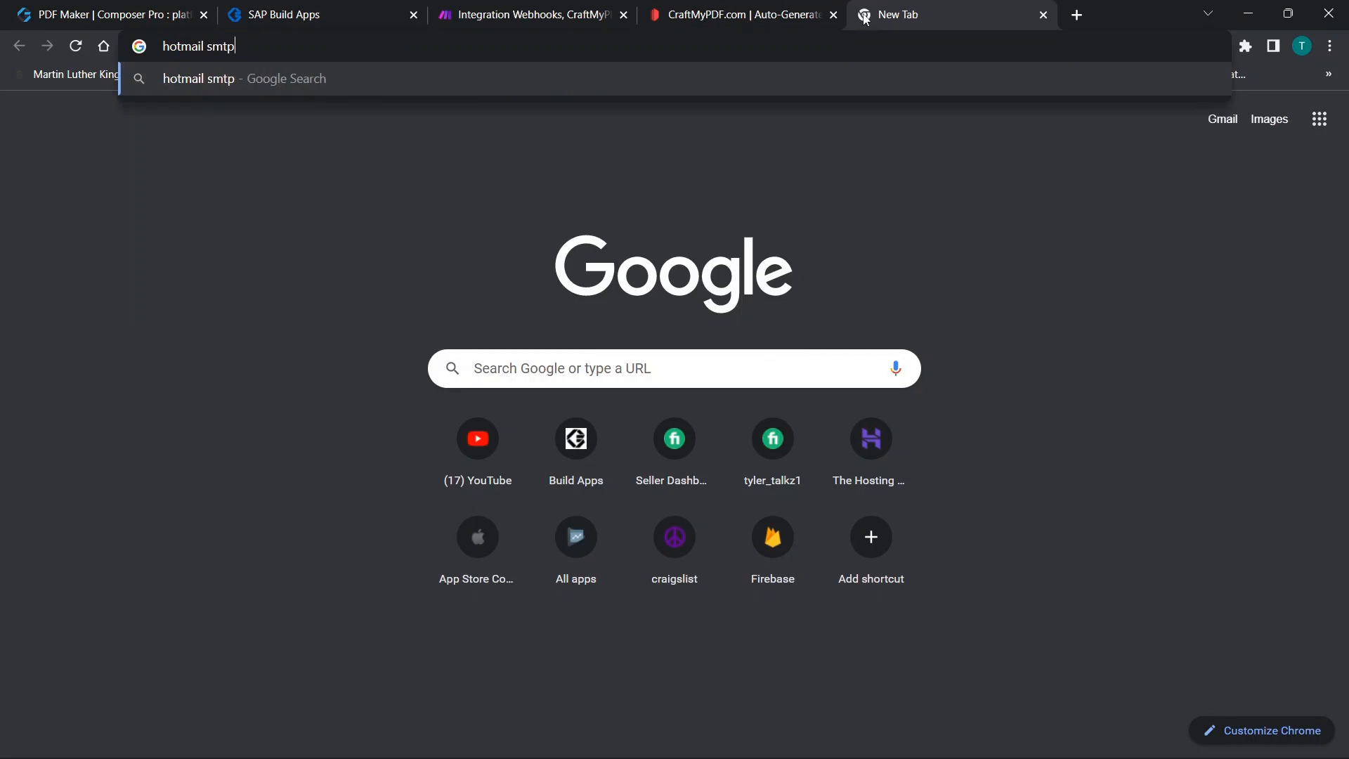
{"action": "type", "text": " server"}
{"action": "key", "text": "Return"}
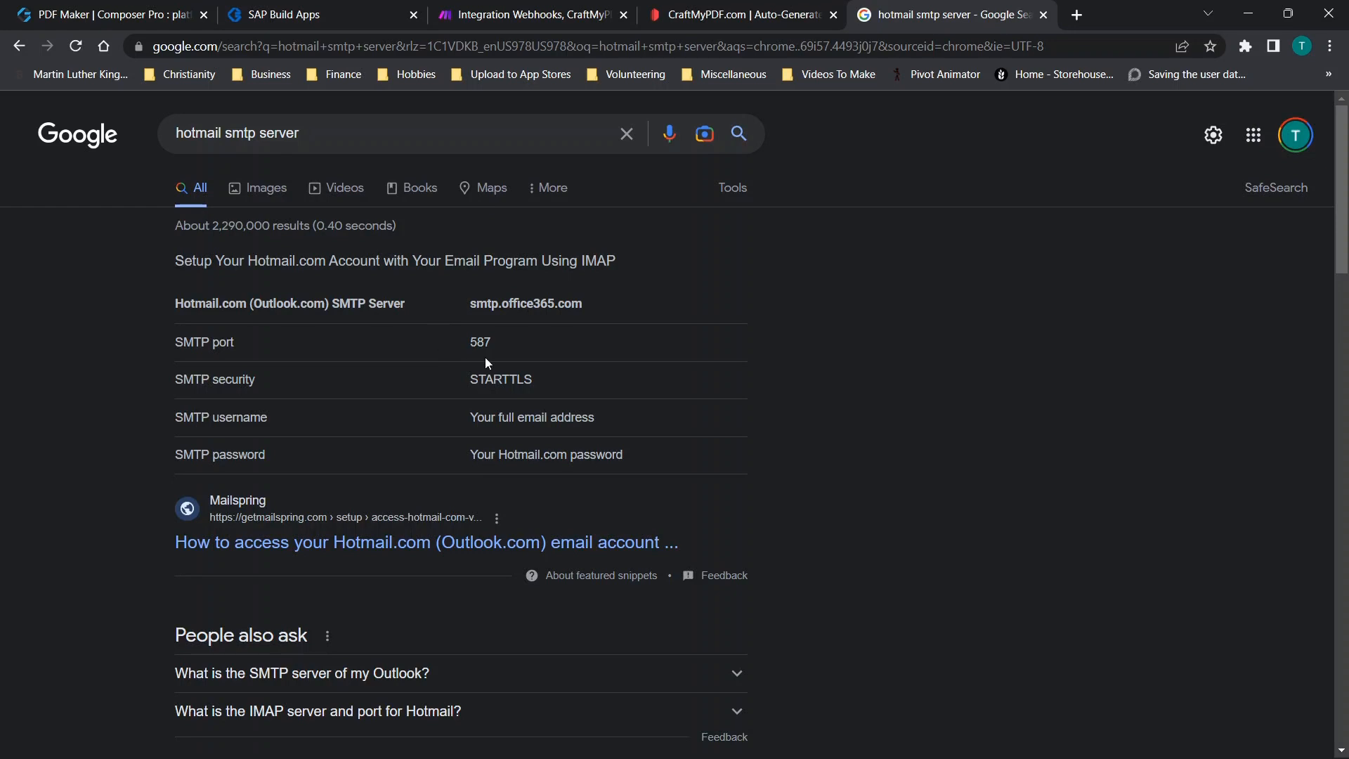
{"action": "scroll", "coordinate": [557, 392], "scroll_direction": "down", "scroll_amount": 1}
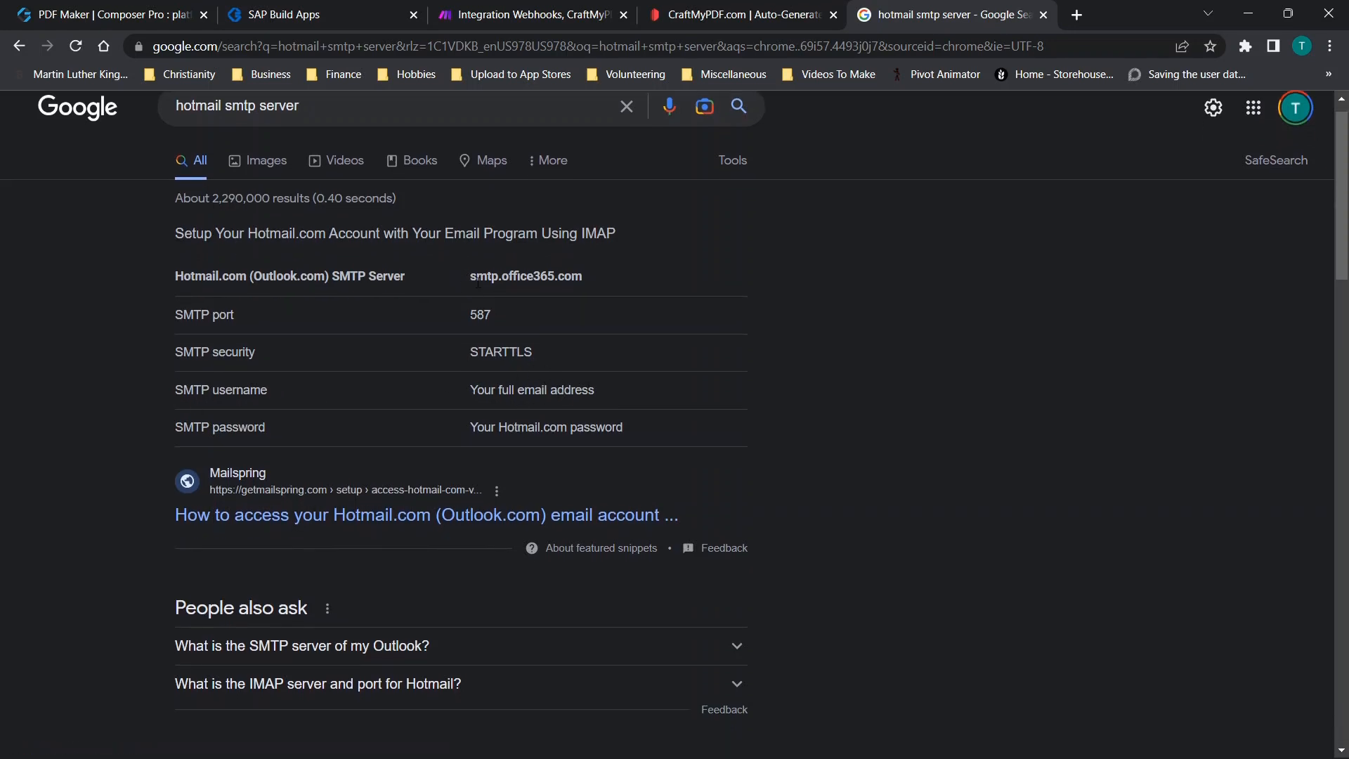
{"action": "left_click_drag", "start_coordinate": [472, 277], "coordinate": [622, 281]}
{"action": "left_click_drag", "start_coordinate": [469, 315], "coordinate": [564, 311]}
Return to Make and review the connection form from the connection name down to the user name and password
{"action": "left_click", "coordinate": [745, 13]}
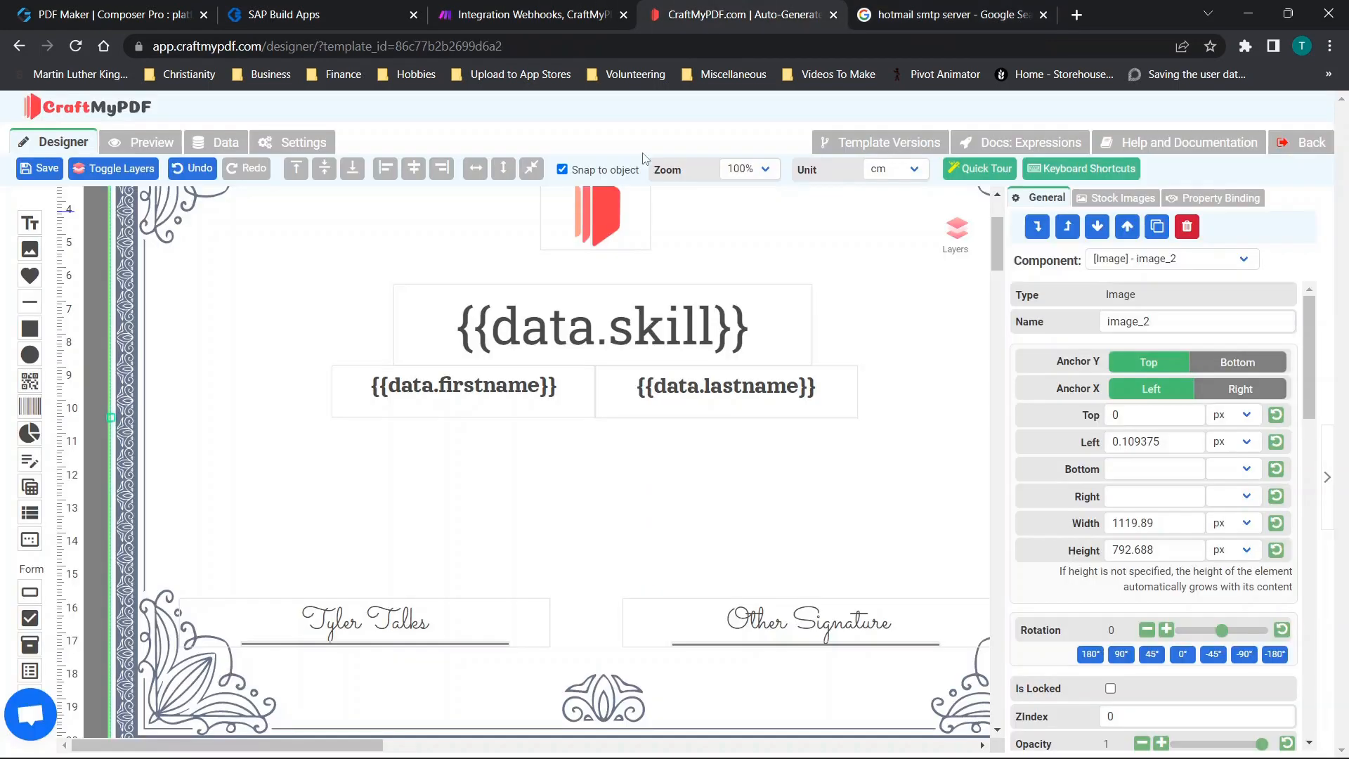
{"action": "left_click", "coordinate": [551, 6]}
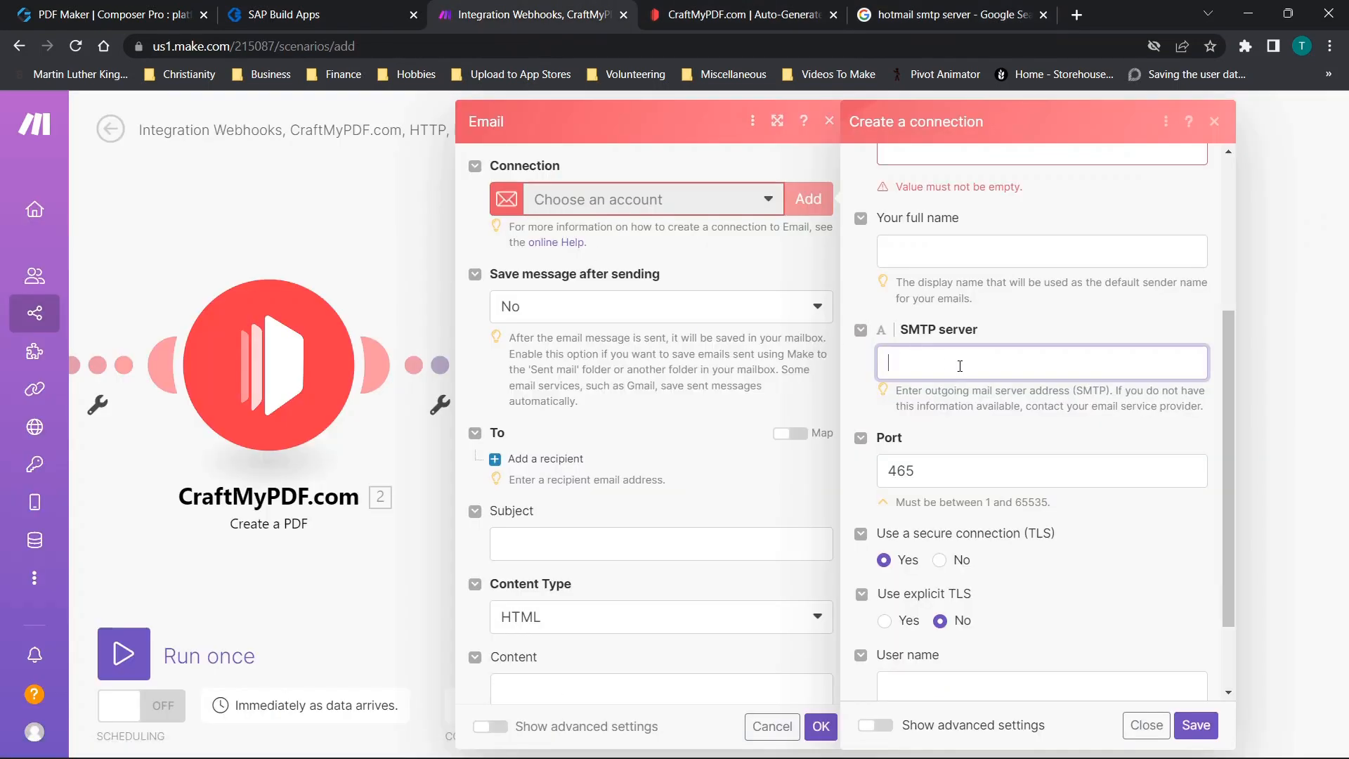
{"action": "scroll", "coordinate": [960, 366], "scroll_direction": "down", "scroll_amount": 2}
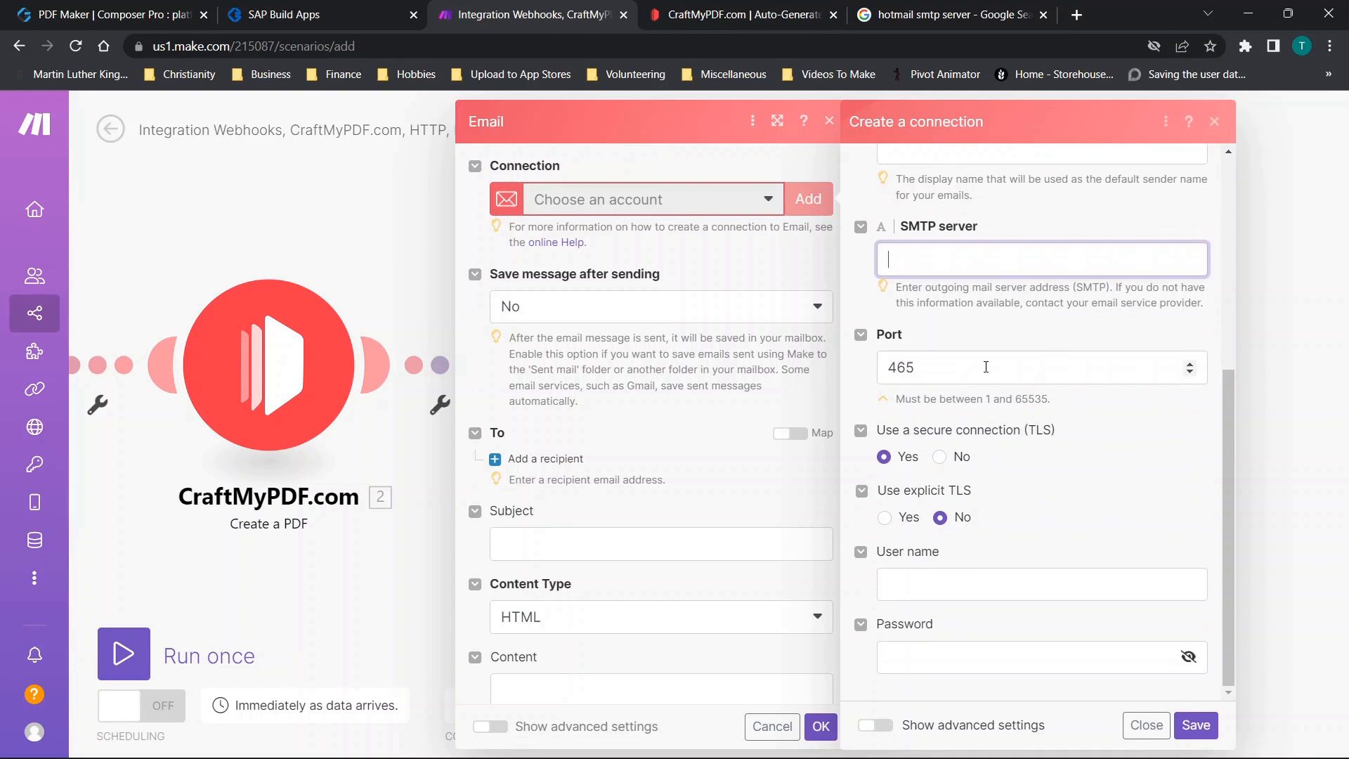
{"action": "scroll", "coordinate": [984, 421], "scroll_direction": "up", "scroll_amount": 3}
{"action": "scroll", "coordinate": [985, 366], "scroll_direction": "up", "scroll_amount": 2}
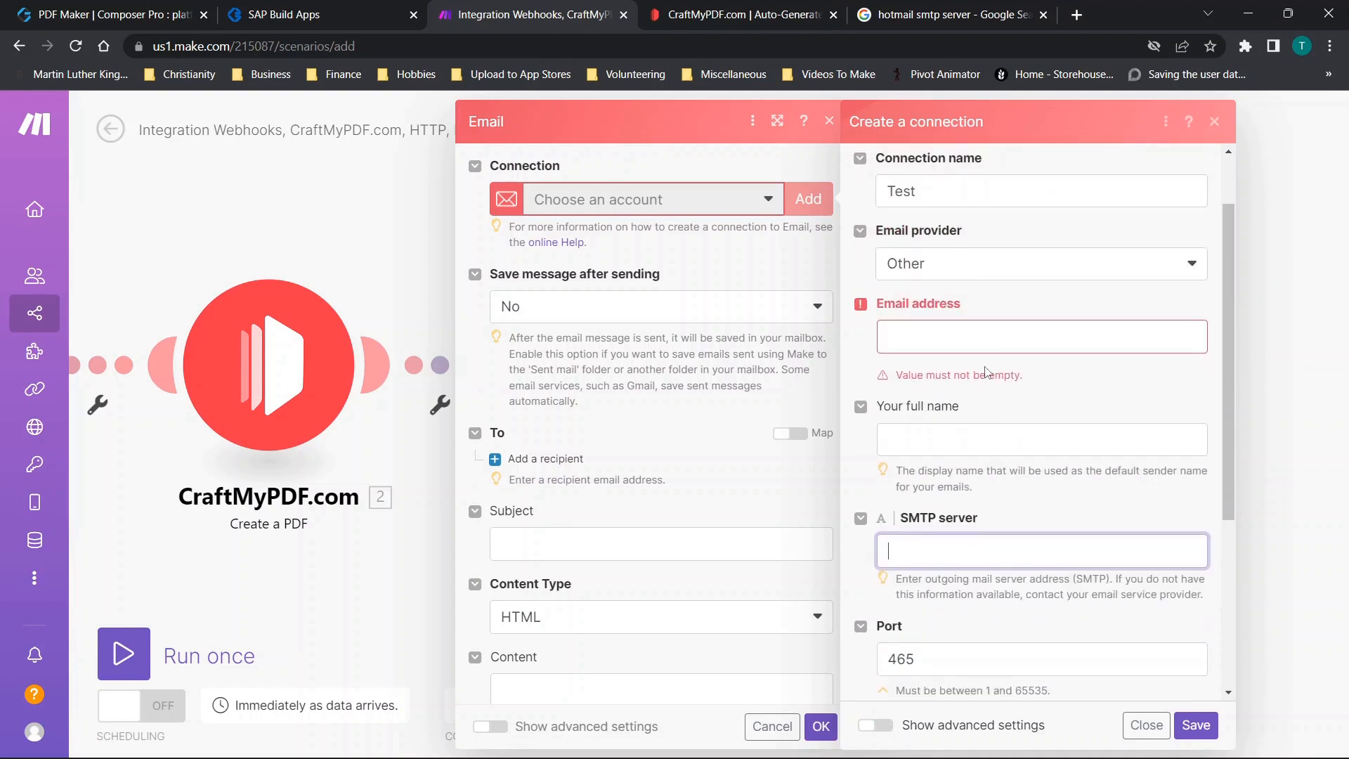
{"action": "scroll", "coordinate": [987, 371], "scroll_direction": "down", "scroll_amount": 4}
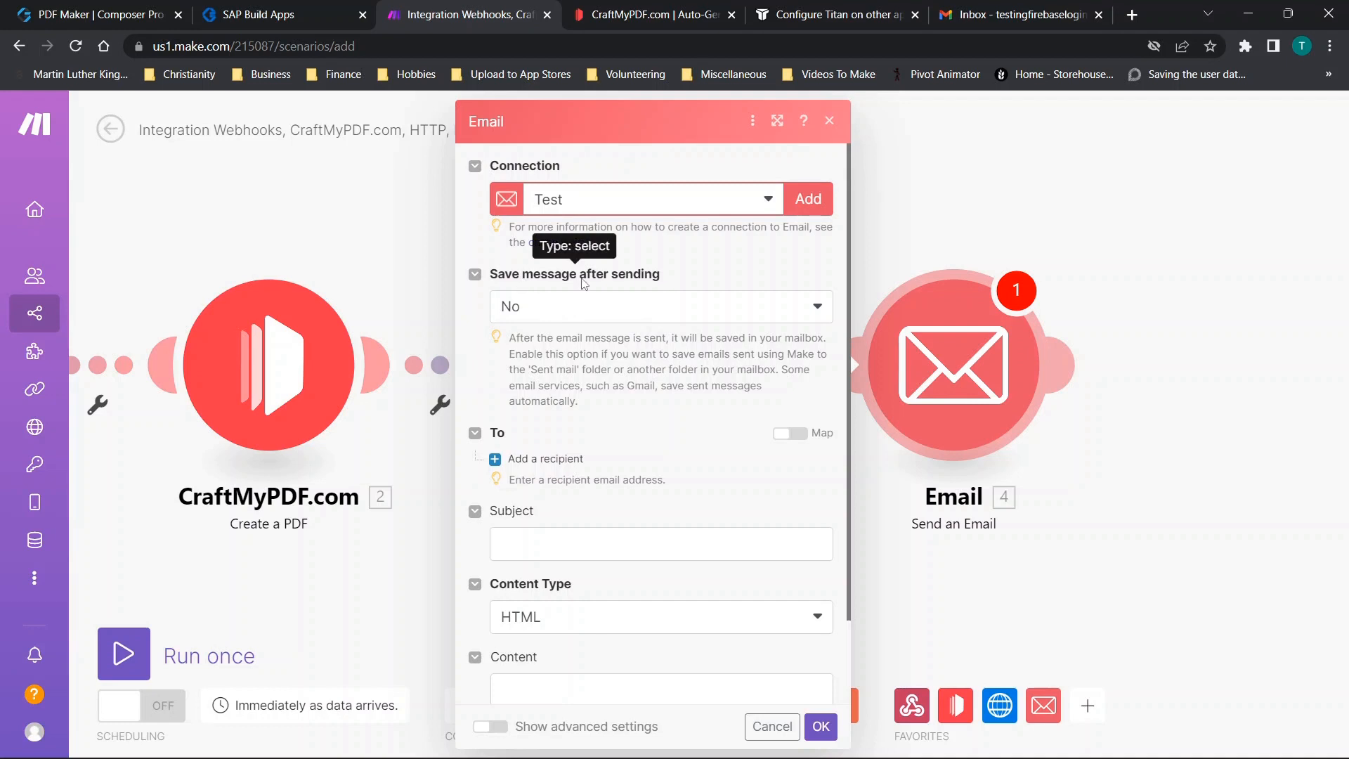
Keep saving the message after sending set to No and add one recipient with the test inbox's email address
{"action": "left_click", "coordinate": [550, 315]}
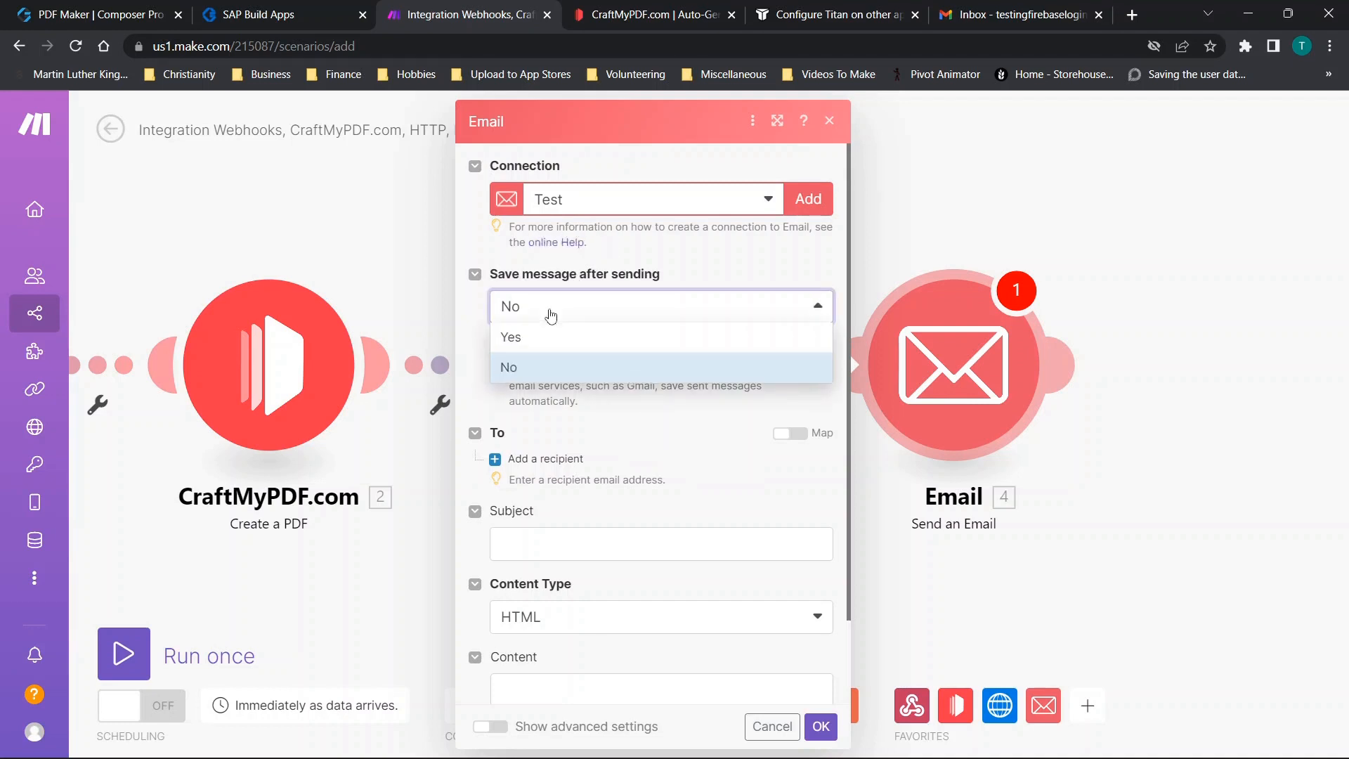
{"action": "left_click", "coordinate": [550, 315]}
{"action": "scroll", "coordinate": [564, 391], "scroll_direction": "down", "scroll_amount": 2}
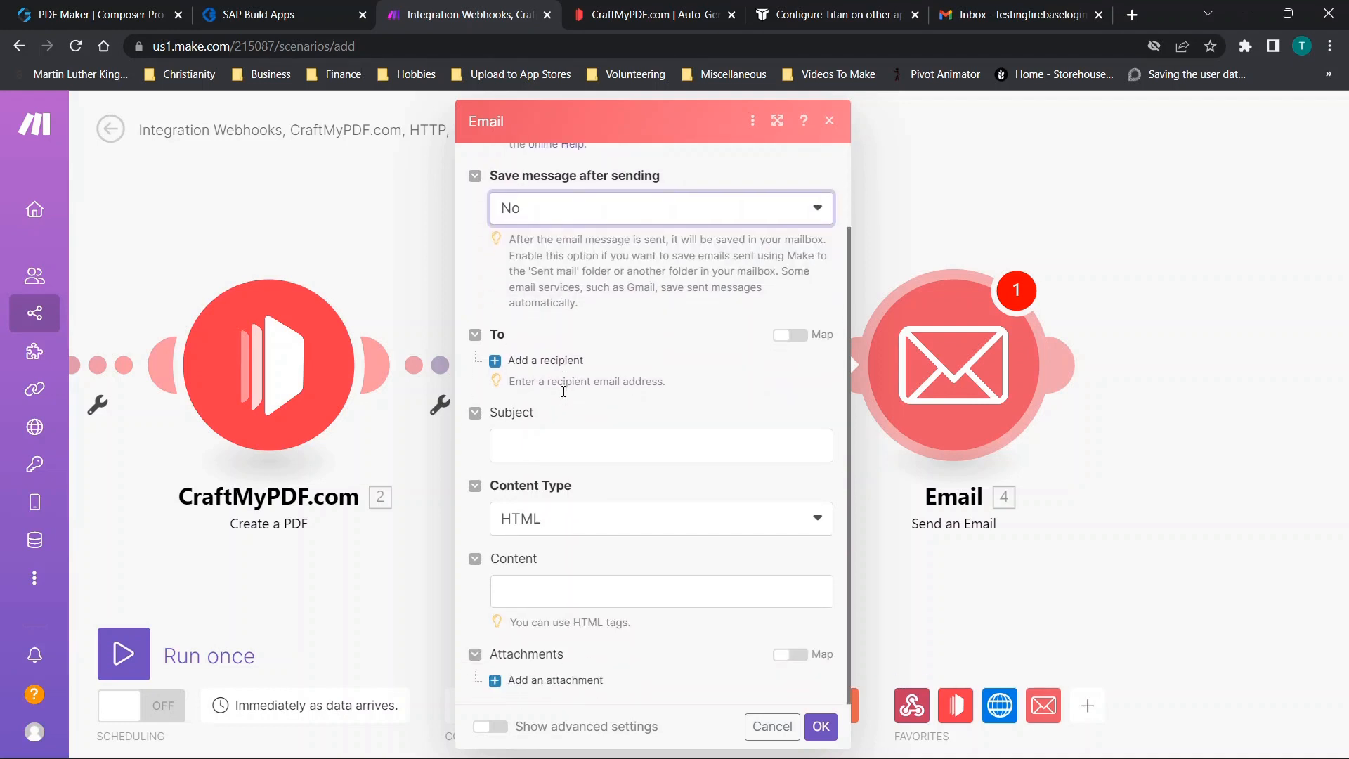
{"action": "left_click", "coordinate": [534, 360]}
{"action": "left_click", "coordinate": [557, 385]}
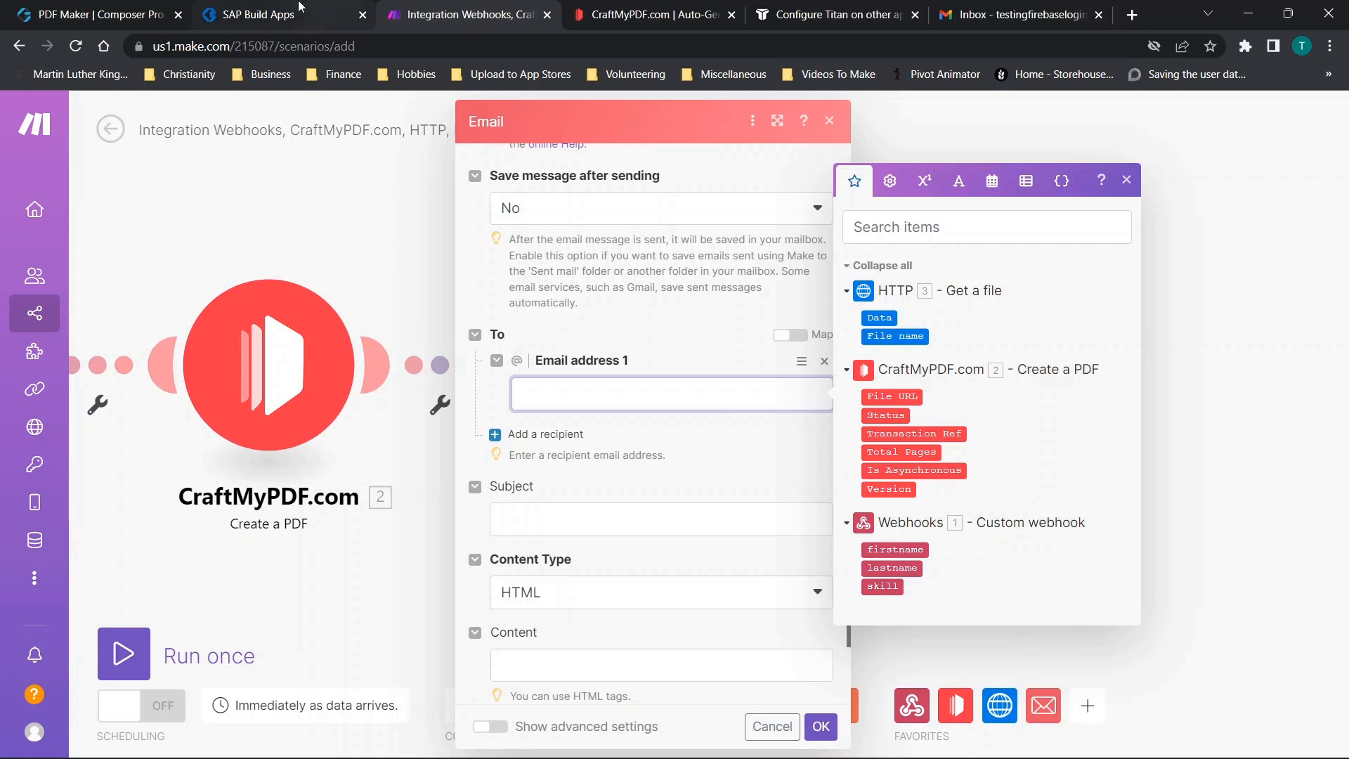
{"action": "mouse_move", "coordinate": [190, 9]}
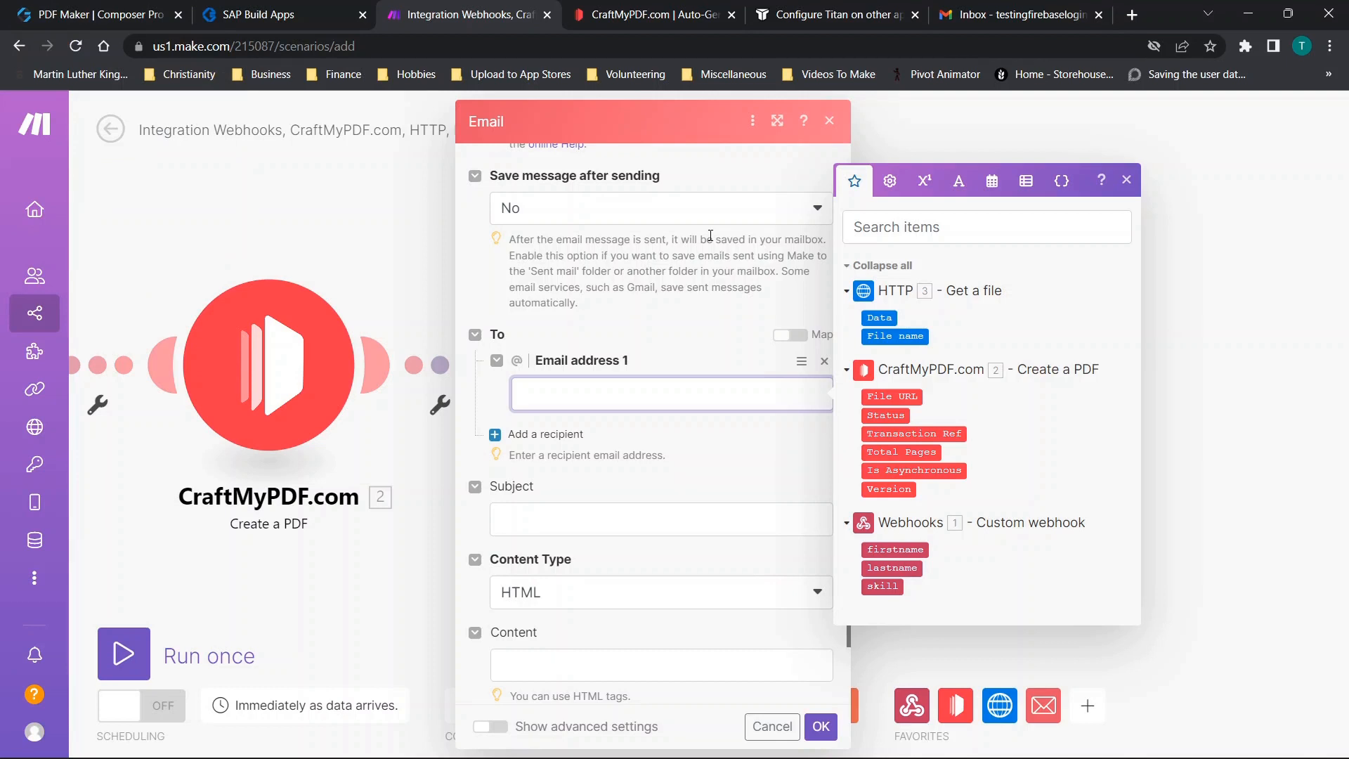
{"action": "scroll", "coordinate": [706, 232], "scroll_direction": "up", "scroll_amount": 2}
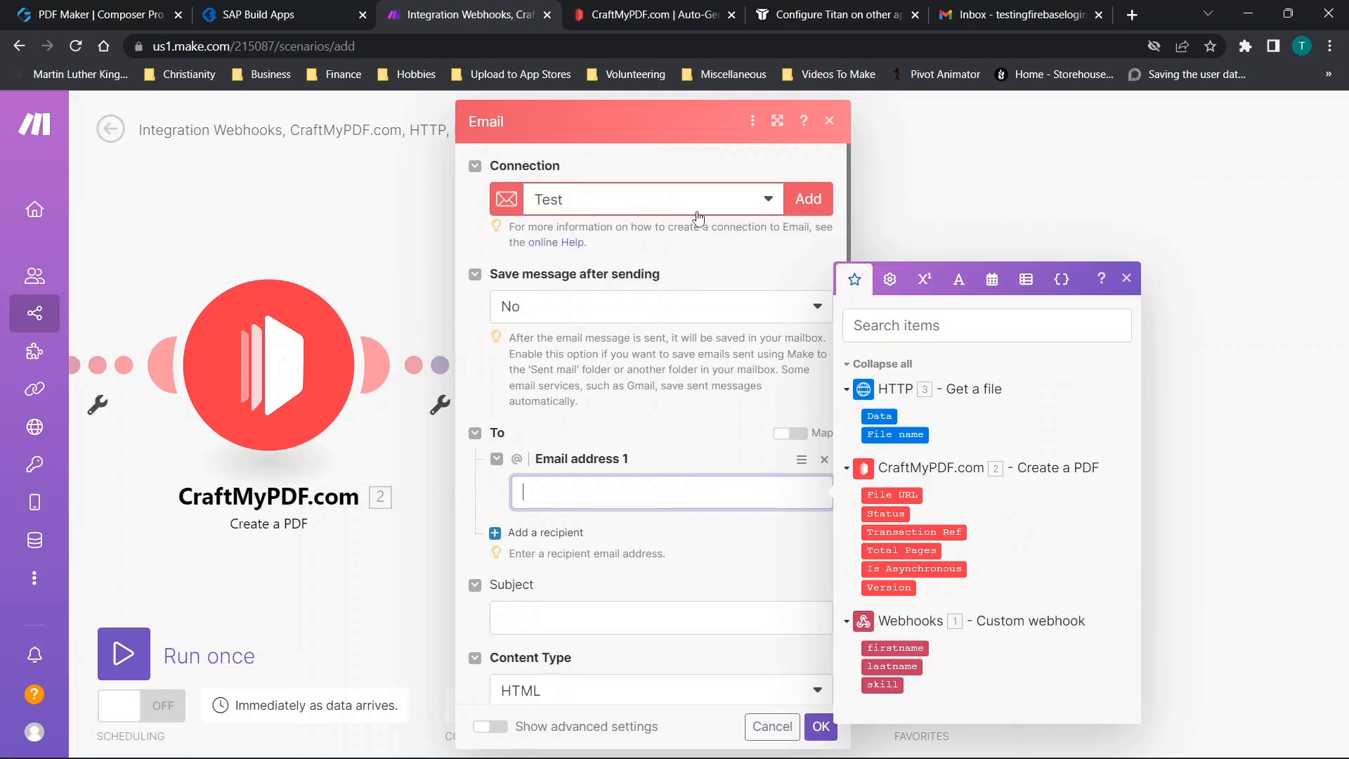
{"action": "left_click", "coordinate": [646, 486]}
{"action": "key", "text": "ctrl+v"}
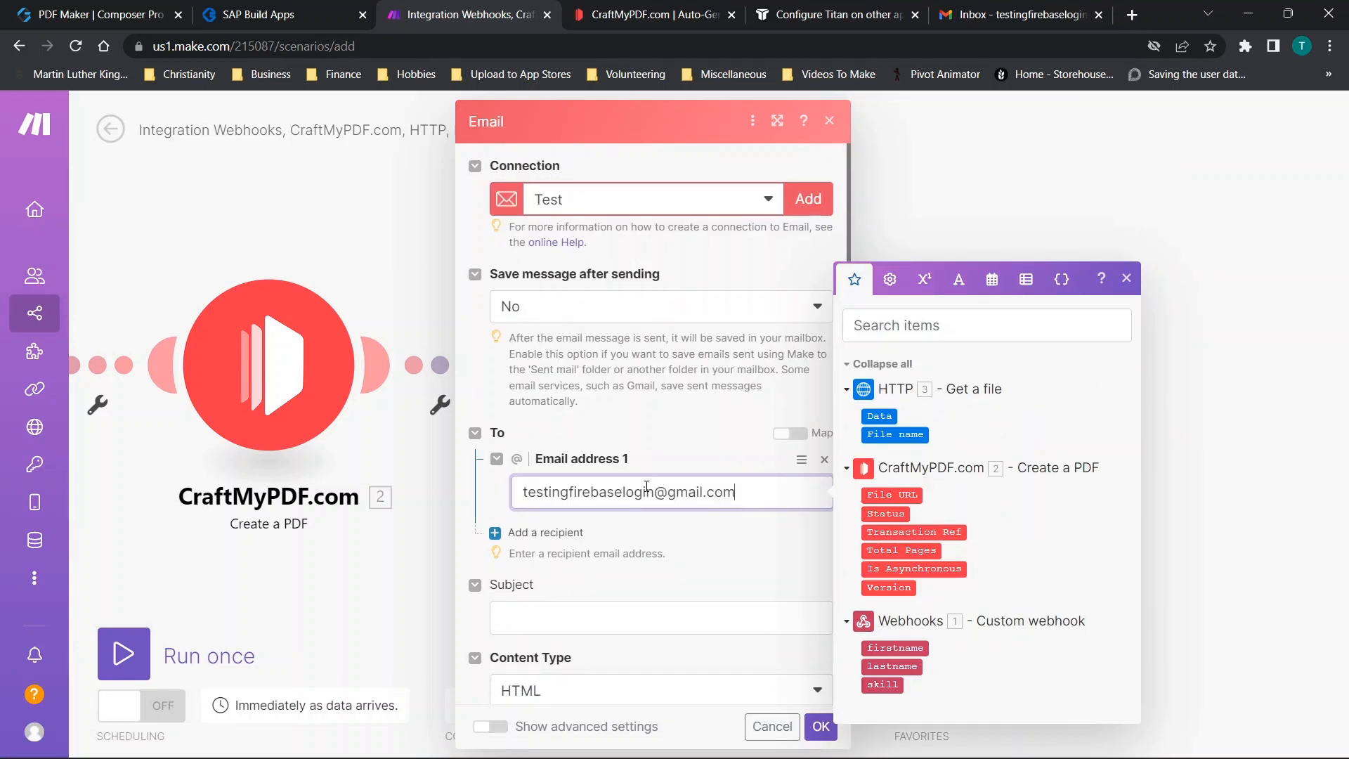
Set the email's subject to "hey it worked" and its content to "fuydsfbuisnfsf"
{"action": "scroll", "coordinate": [647, 489], "scroll_direction": "down", "scroll_amount": 3}
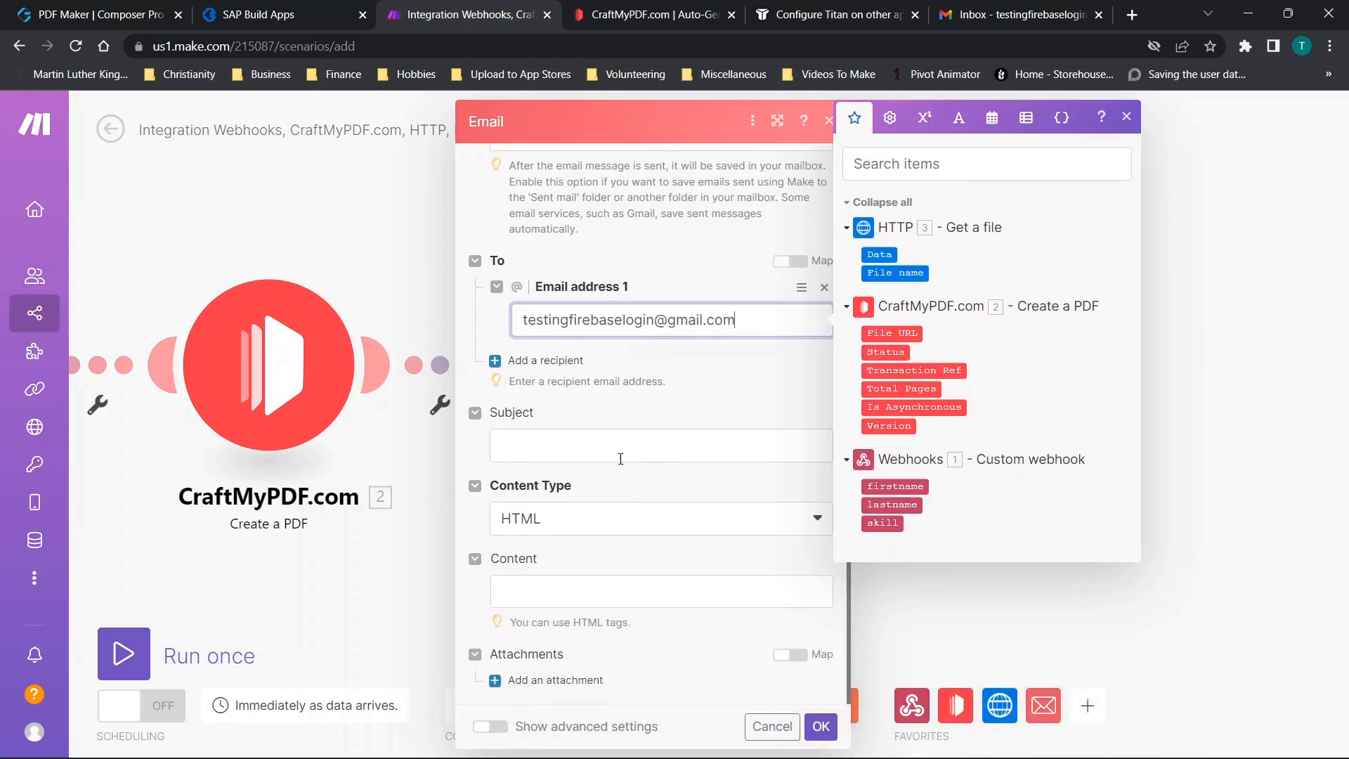
{"action": "left_click", "coordinate": [618, 457]}
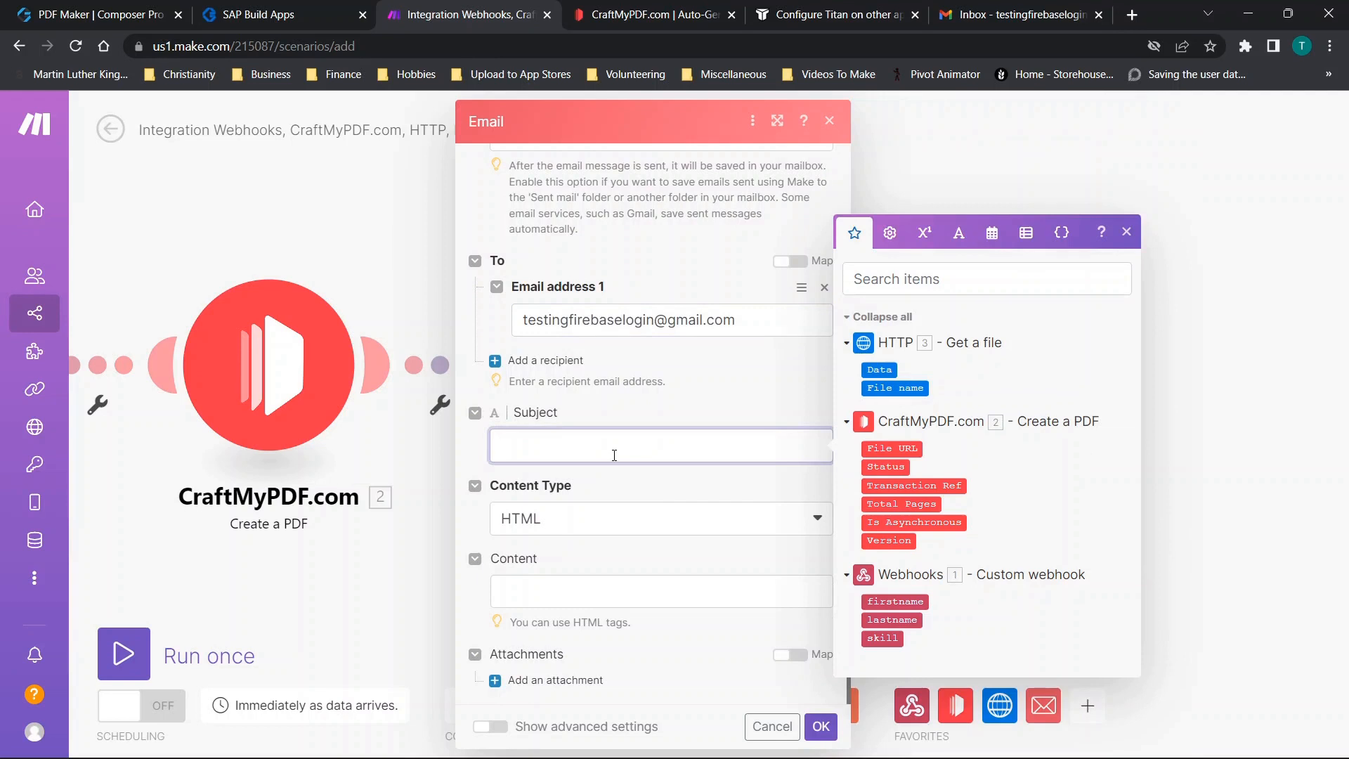
{"action": "type", "text": "hey it worked"}
{"action": "left_click", "coordinate": [584, 587]}
{"action": "type", "text": "fuydsfbuisnfsf"}
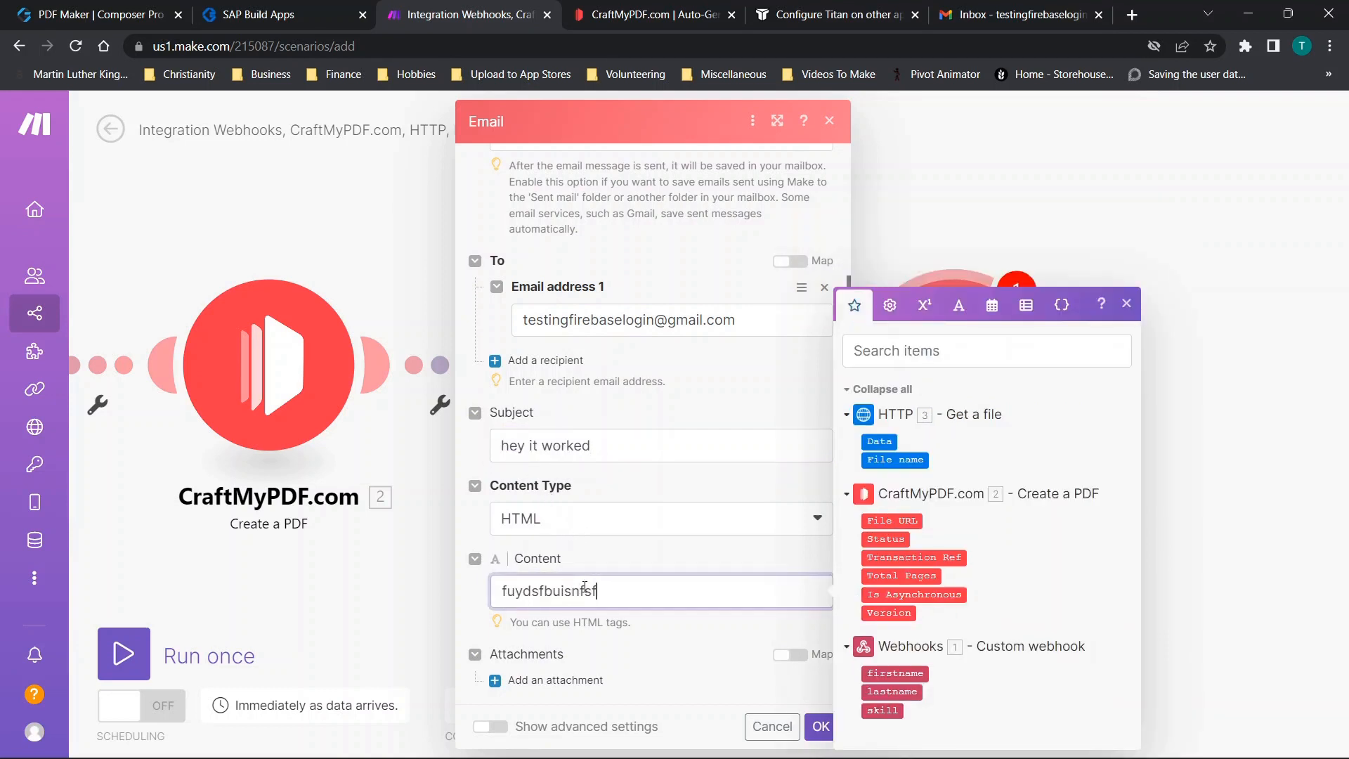
Attach the file from HTTP - Get a file to the email and confirm the module's settings
{"action": "left_click", "coordinate": [555, 680]}
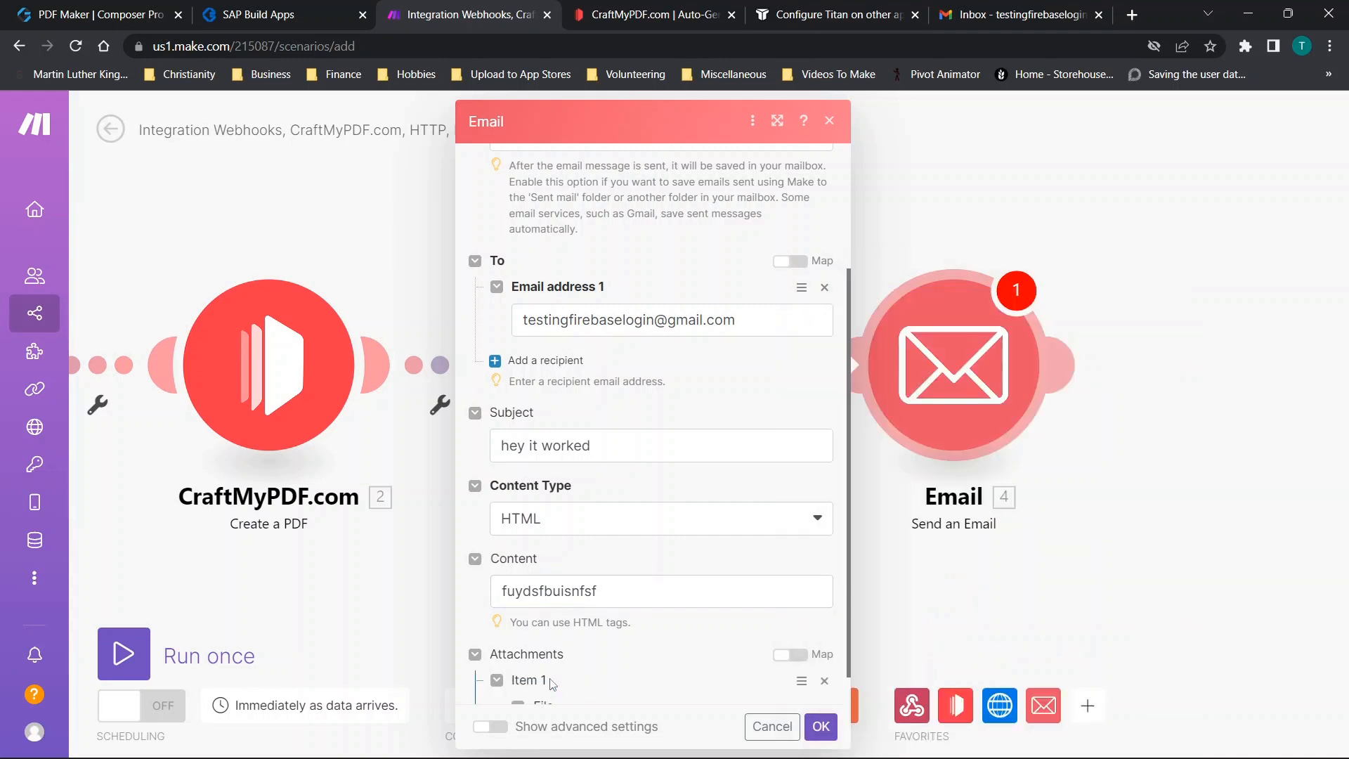
{"action": "scroll", "coordinate": [689, 534], "scroll_direction": "down", "scroll_amount": 3}
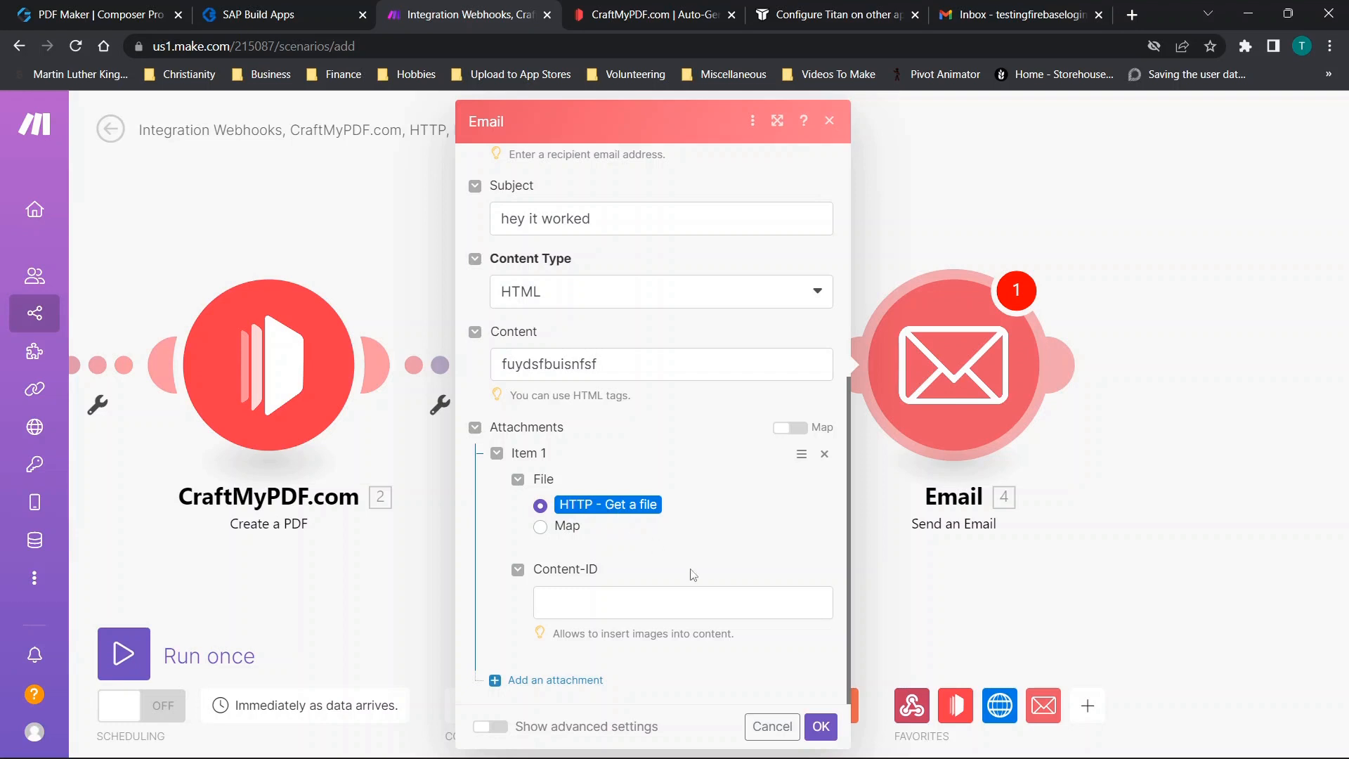
{"action": "left_click", "coordinate": [820, 726]}
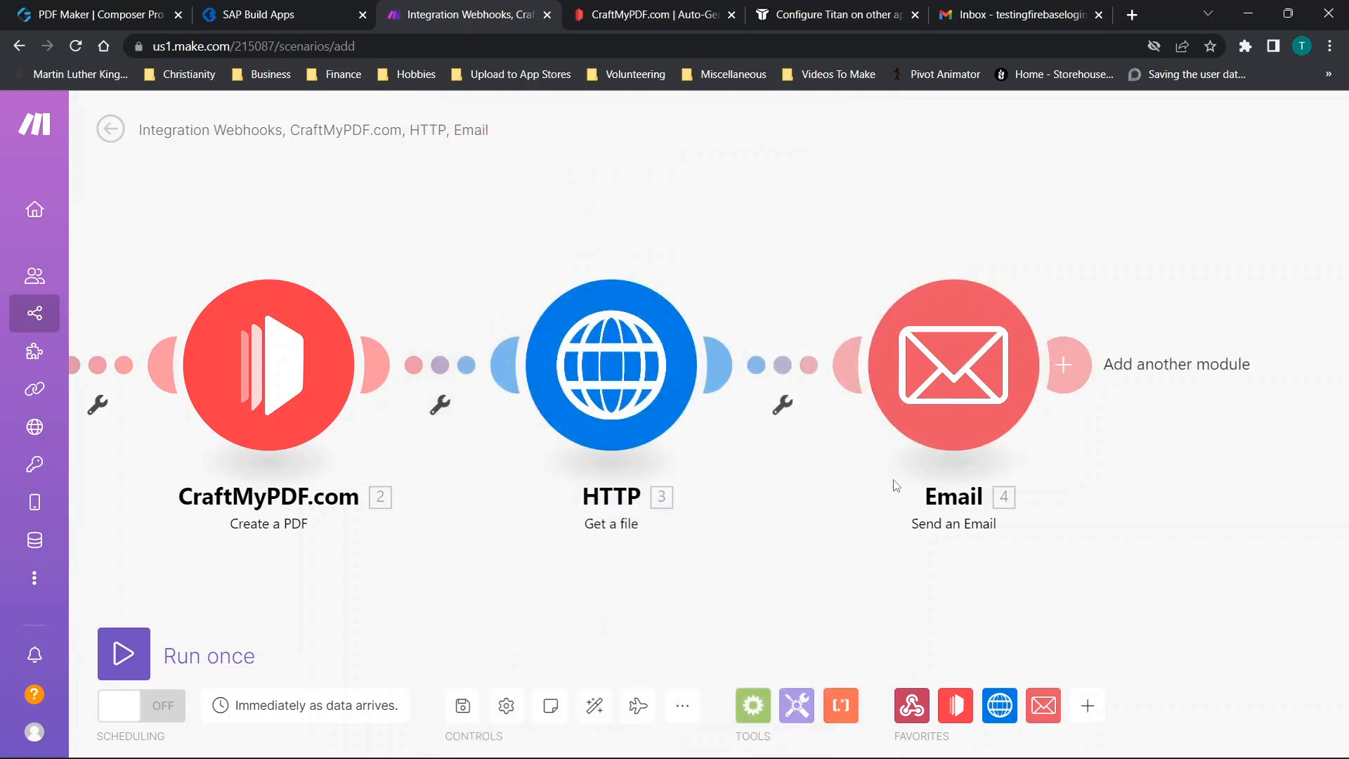
Run the four-module scenario once and trigger it with Create in the PDF Maker app preview, returning to Make
{"action": "scroll", "coordinate": [539, 483], "scroll_direction": "down", "scroll_amount": 5}
{"action": "scroll", "coordinate": [539, 483], "scroll_direction": "up", "scroll_amount": 4}
{"action": "scroll", "coordinate": [540, 483], "scroll_direction": "up", "scroll_amount": 1}
{"action": "scroll", "coordinate": [539, 483], "scroll_direction": "down", "scroll_amount": 4}
{"action": "scroll", "coordinate": [540, 484], "scroll_direction": "up", "scroll_amount": 3}
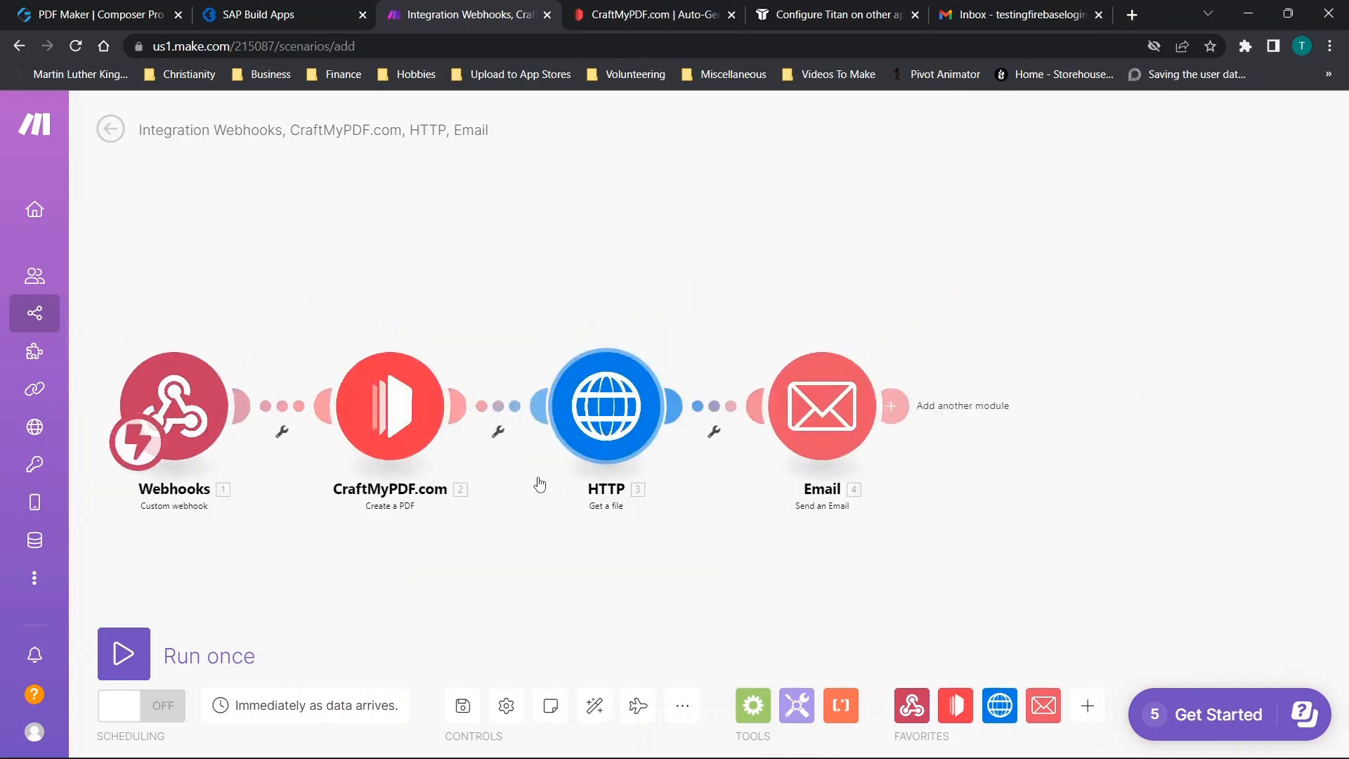
{"action": "left_click_drag", "start_coordinate": [497, 298], "coordinate": [659, 295]}
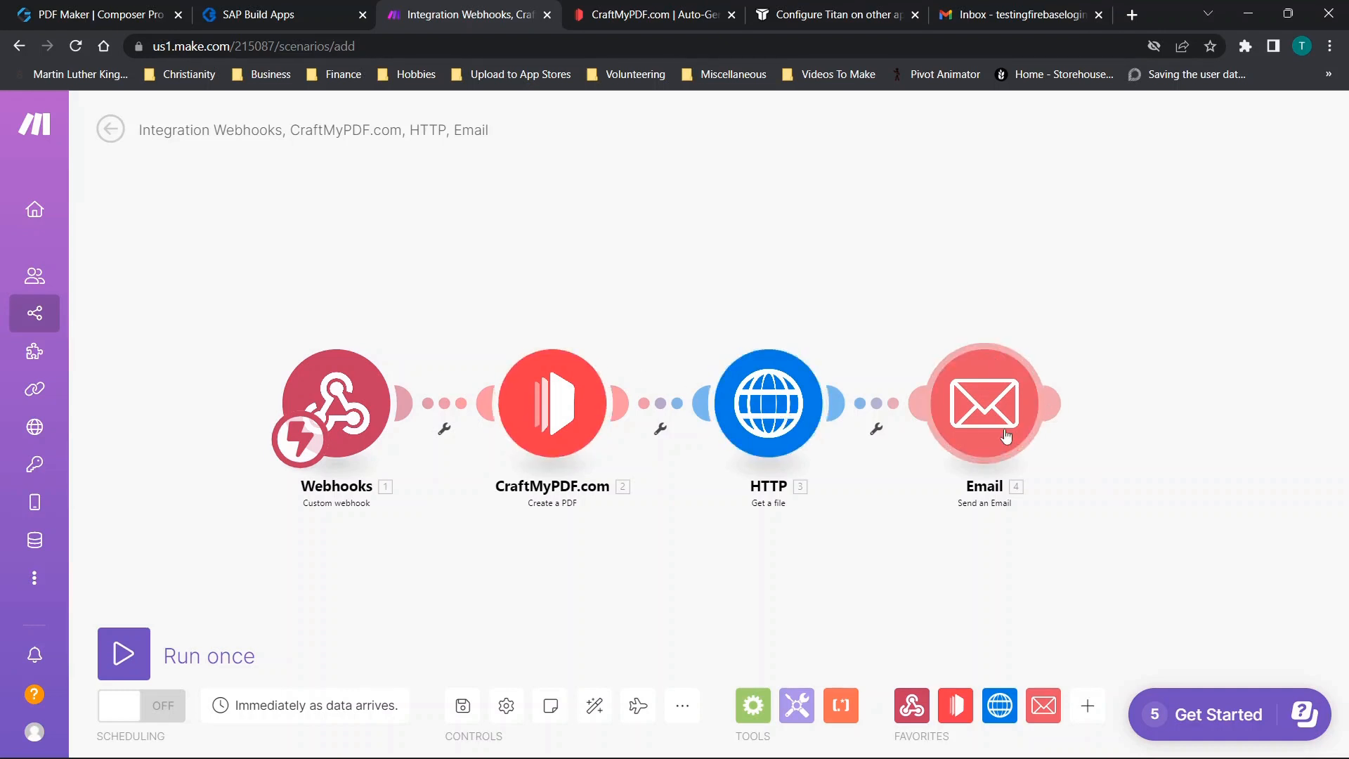
{"action": "left_click", "coordinate": [141, 653]}
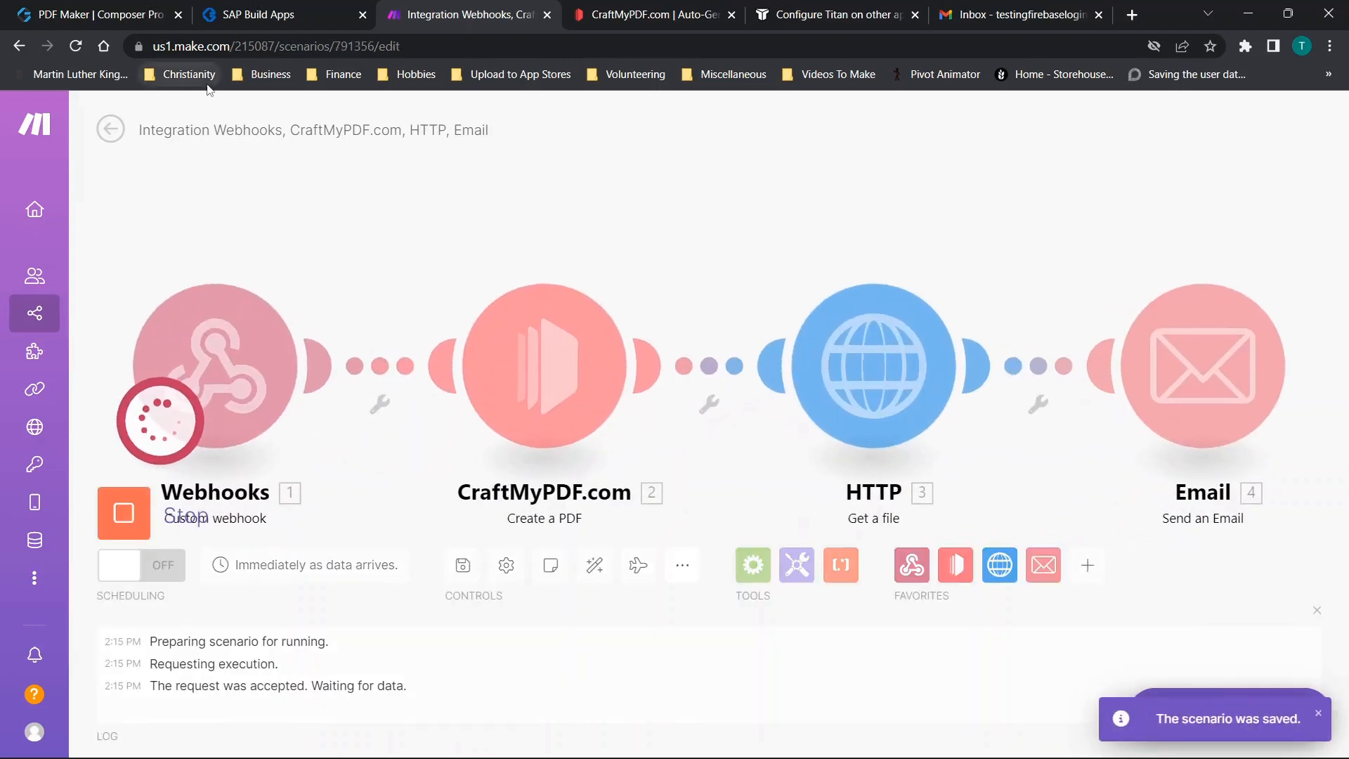
{"action": "left_click", "coordinate": [304, 7]}
{"action": "left_click", "coordinate": [659, 361]}
{"action": "left_click", "coordinate": [462, 8]}
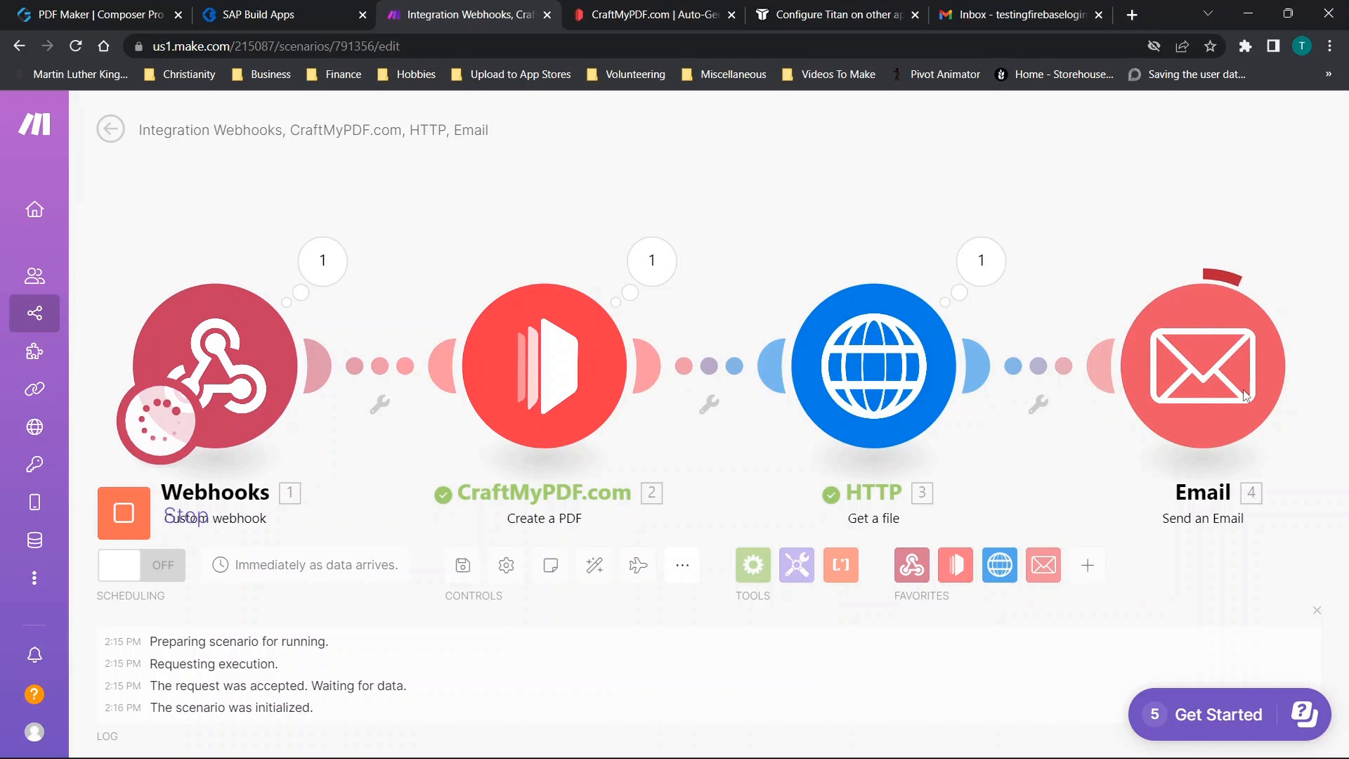
Place the Gmail inbox in its own window beside the main browser window and open the "hey it worked" email
{"action": "left_click", "coordinate": [972, 14]}
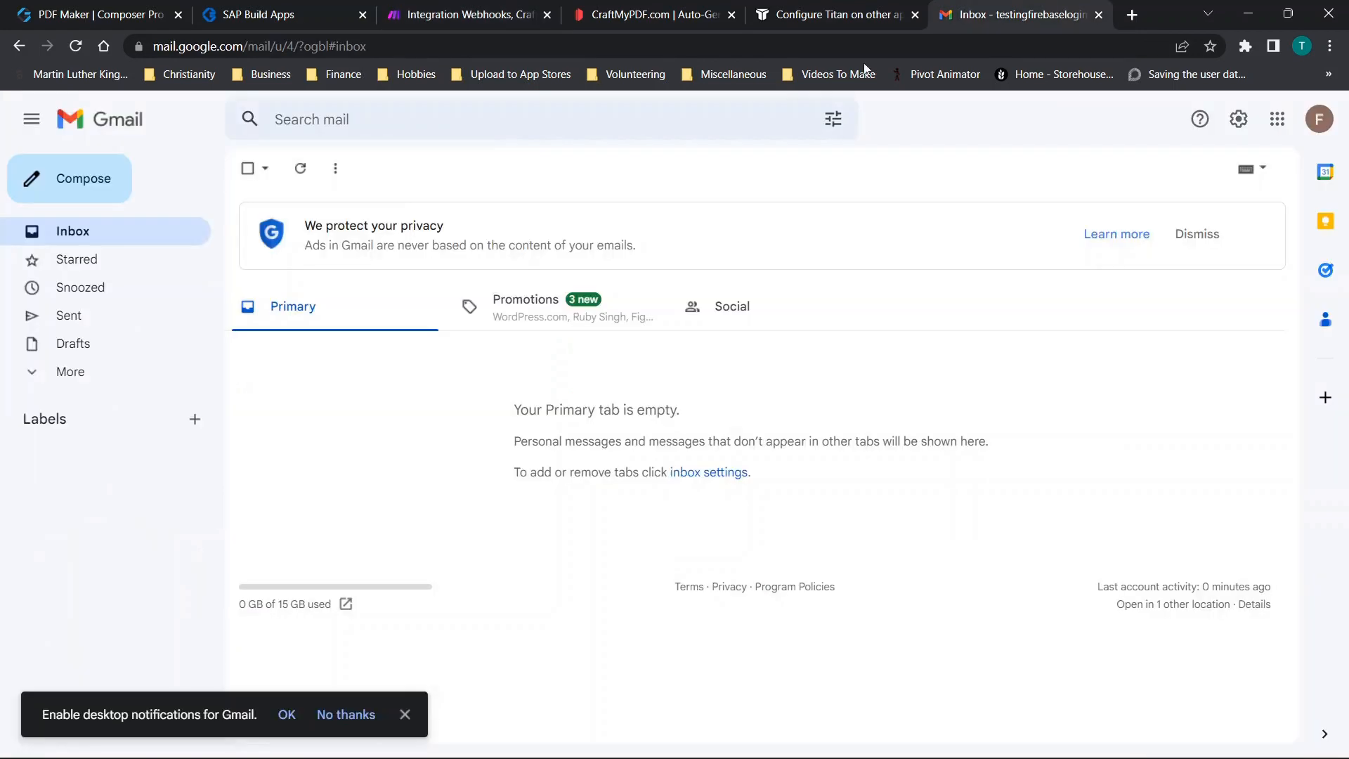
{"action": "left_click_drag", "start_coordinate": [1033, 9], "coordinate": [1345, 421]}
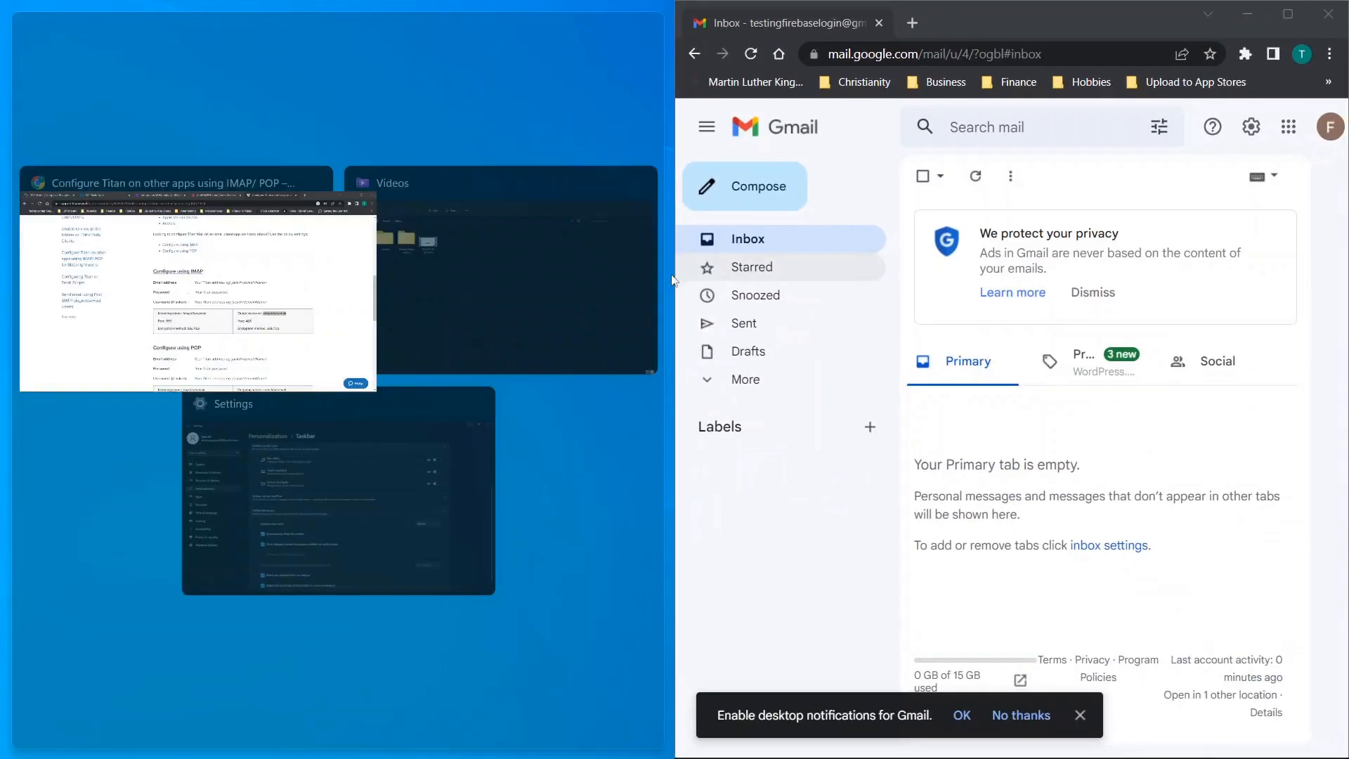
{"action": "left_click", "coordinate": [211, 295]}
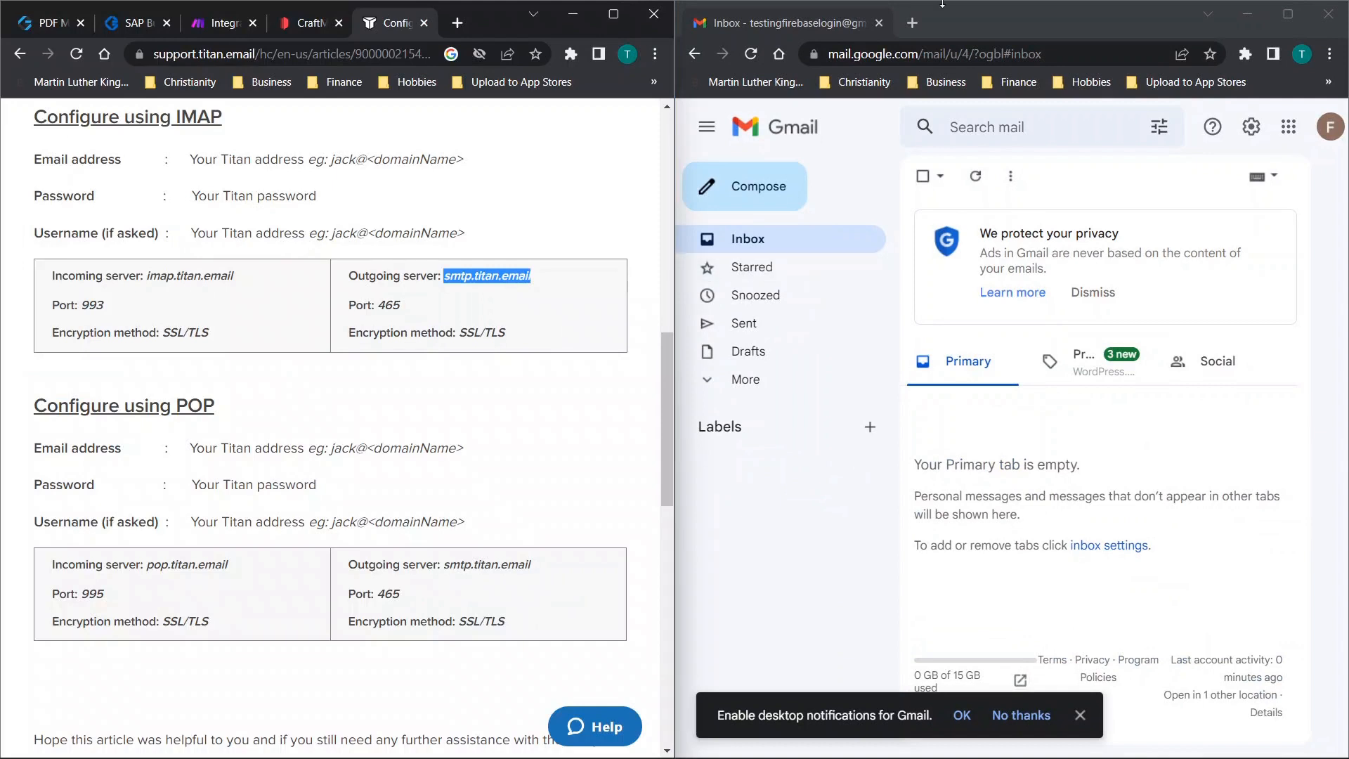
{"action": "left_click", "coordinate": [773, 238]}
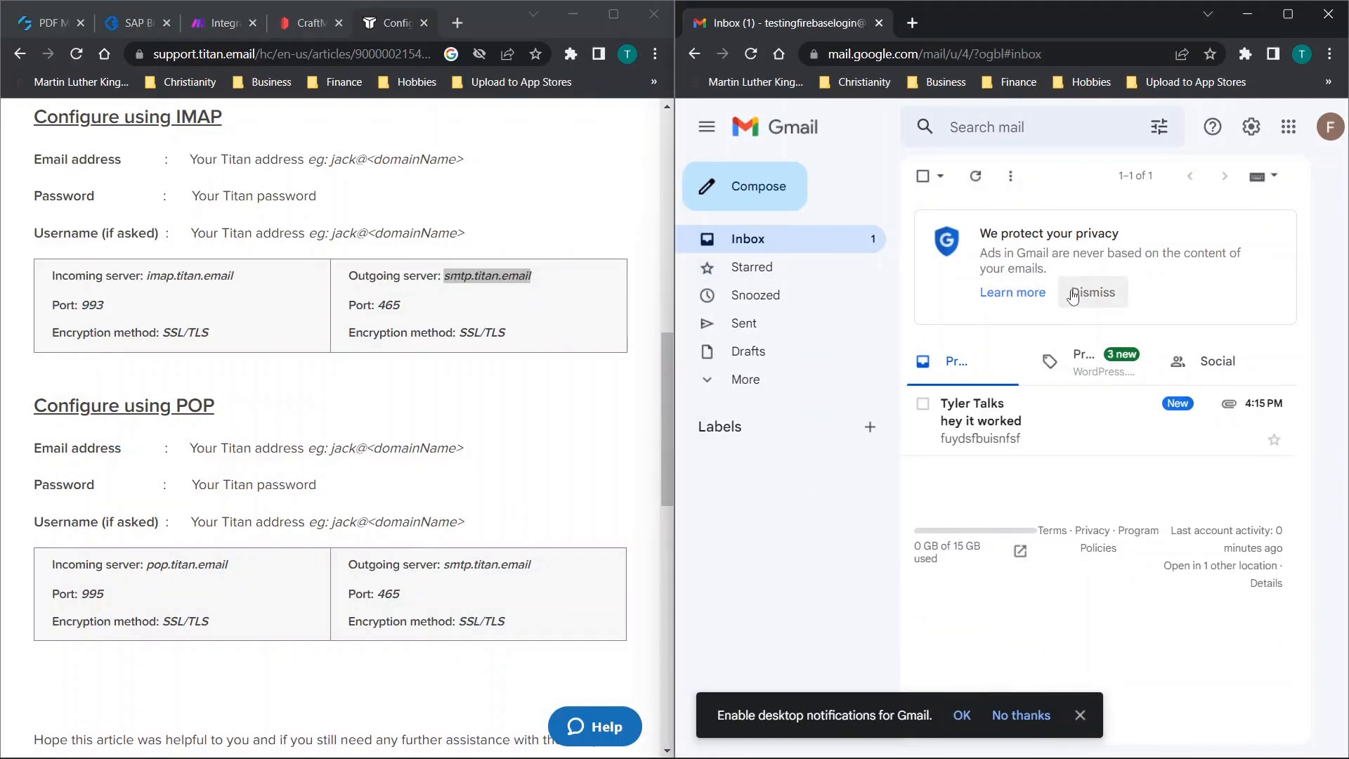
{"action": "left_click", "coordinate": [978, 285]}
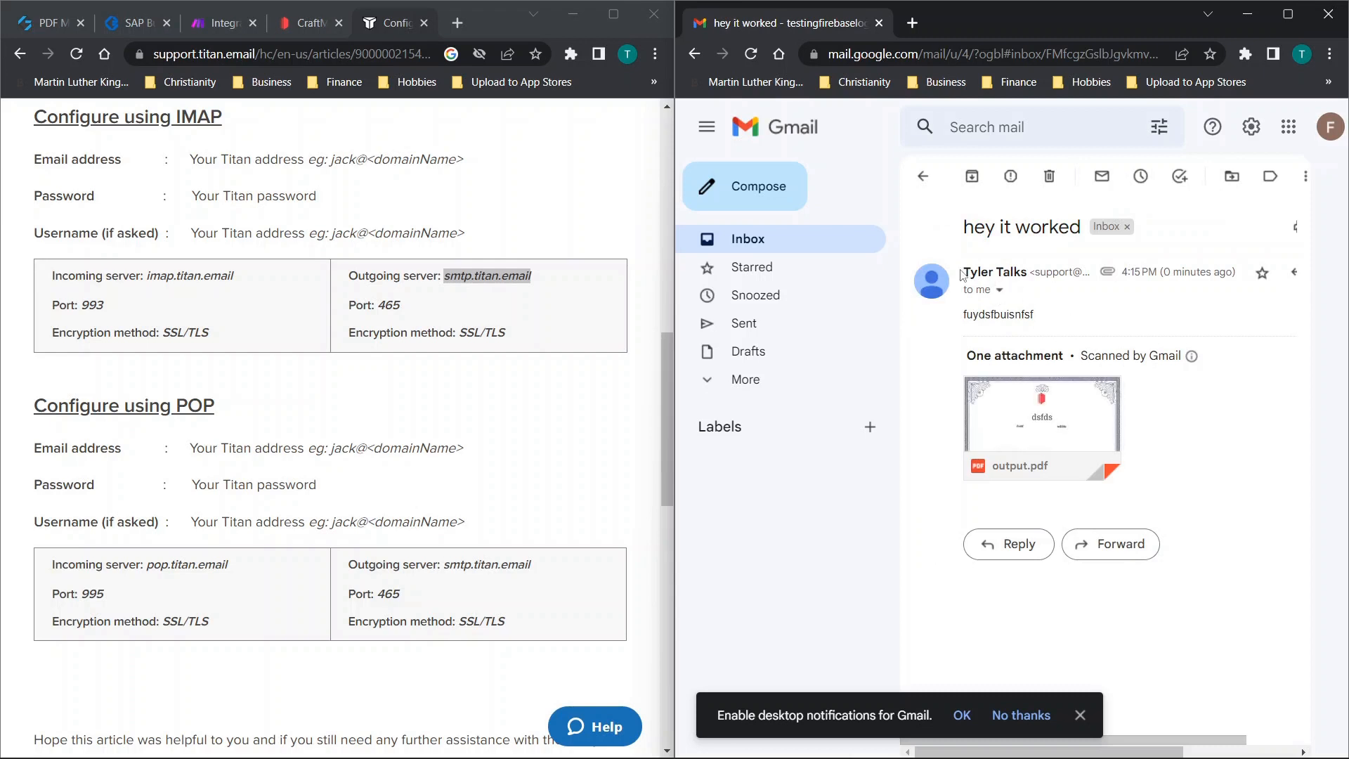
Skim the Titan email configuration article and close it
{"action": "mouse_move", "coordinate": [1047, 419]}
{"action": "scroll", "coordinate": [344, 117], "scroll_direction": "down", "scroll_amount": 5}
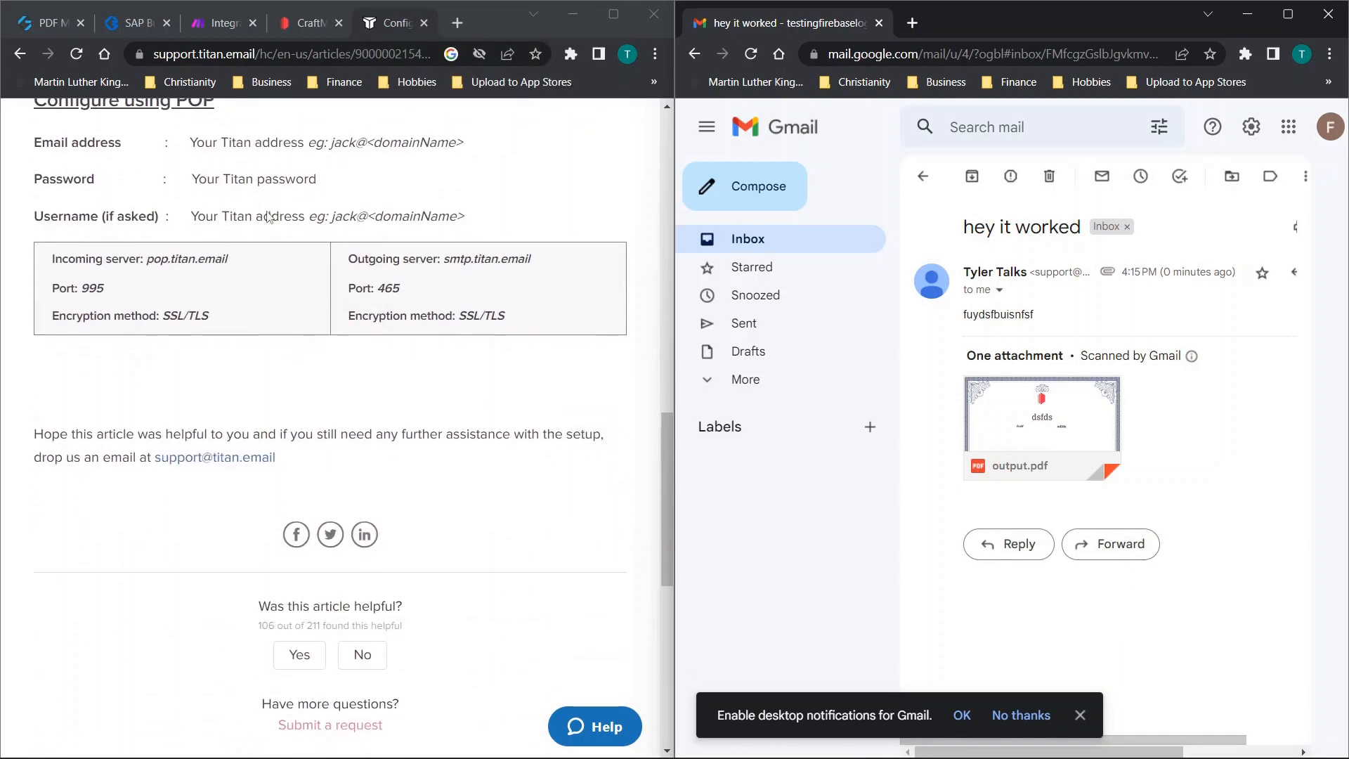
{"action": "scroll", "coordinate": [269, 216], "scroll_direction": "up", "scroll_amount": 18}
{"action": "scroll", "coordinate": [270, 217], "scroll_direction": "down", "scroll_amount": 12}
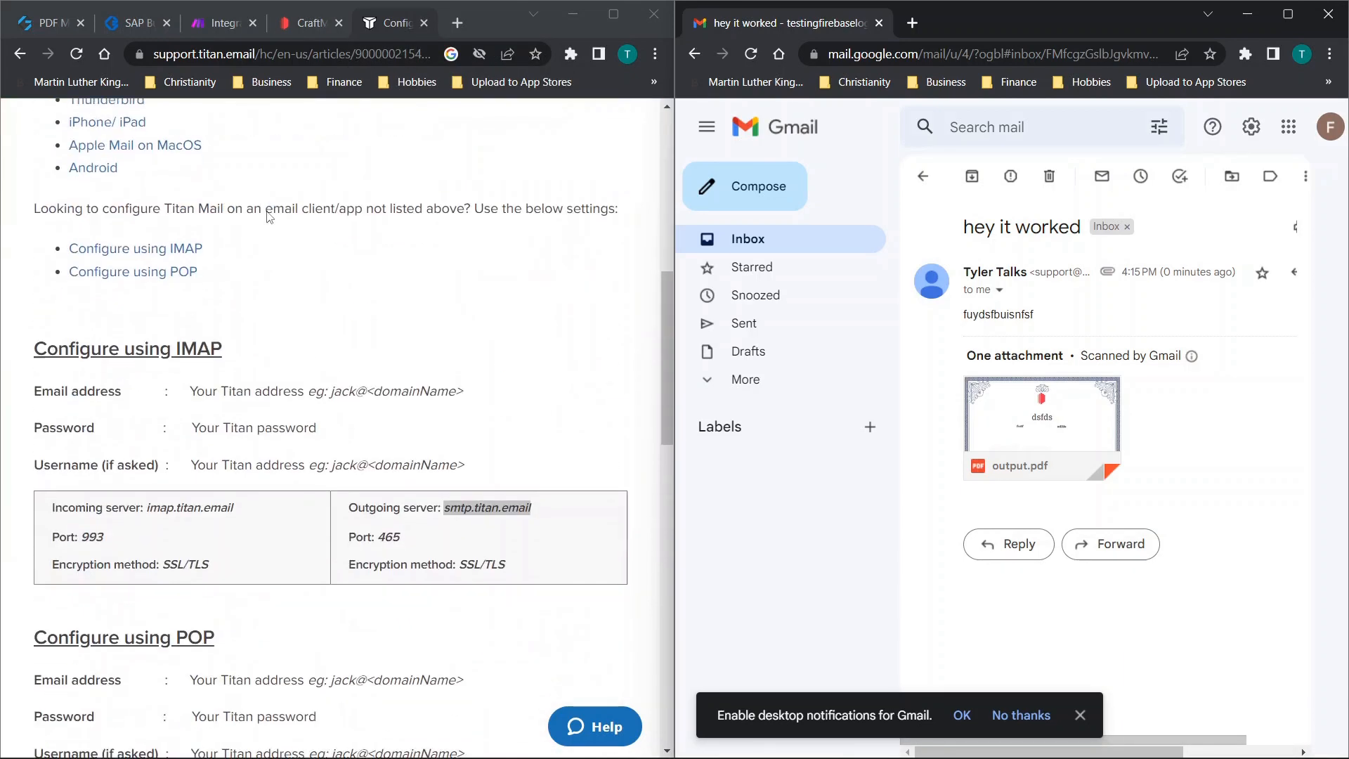
{"action": "left_click", "coordinate": [425, 23]}
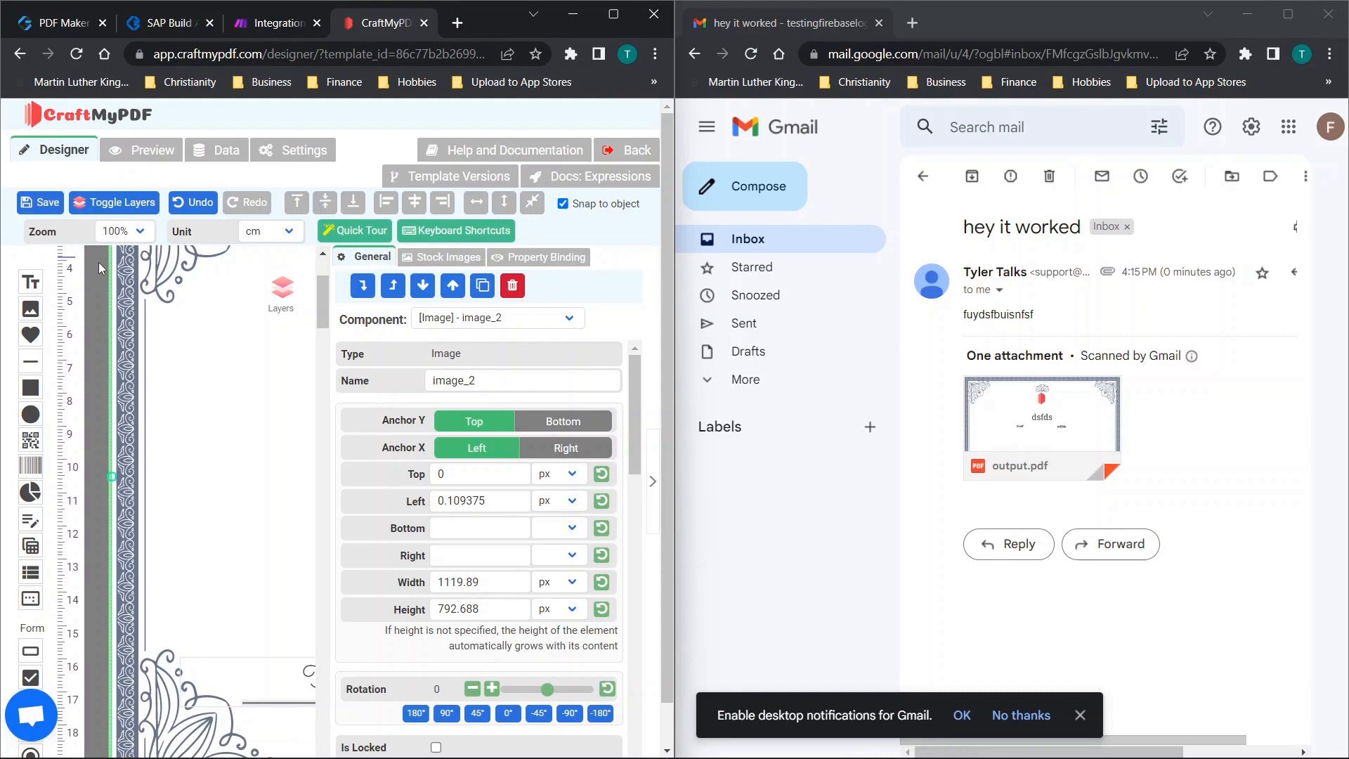
Compare the certificate template and the emailed output.pdf with the first name, last name and skill in the PDF Maker preview
{"action": "scroll", "coordinate": [258, 389], "scroll_direction": "right", "scroll_amount": 5}
{"action": "scroll", "coordinate": [259, 388], "scroll_direction": "up", "scroll_amount": 1}
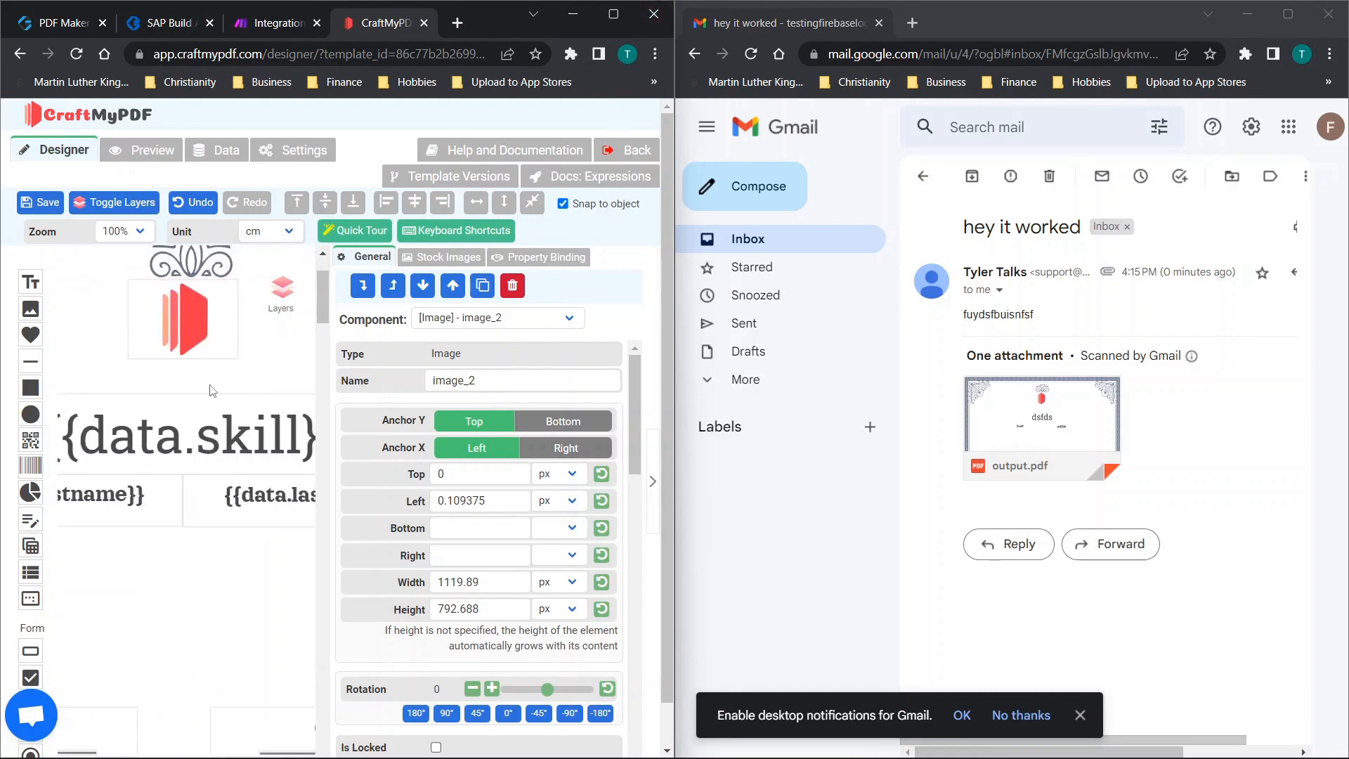
{"action": "left_click", "coordinate": [1041, 407]}
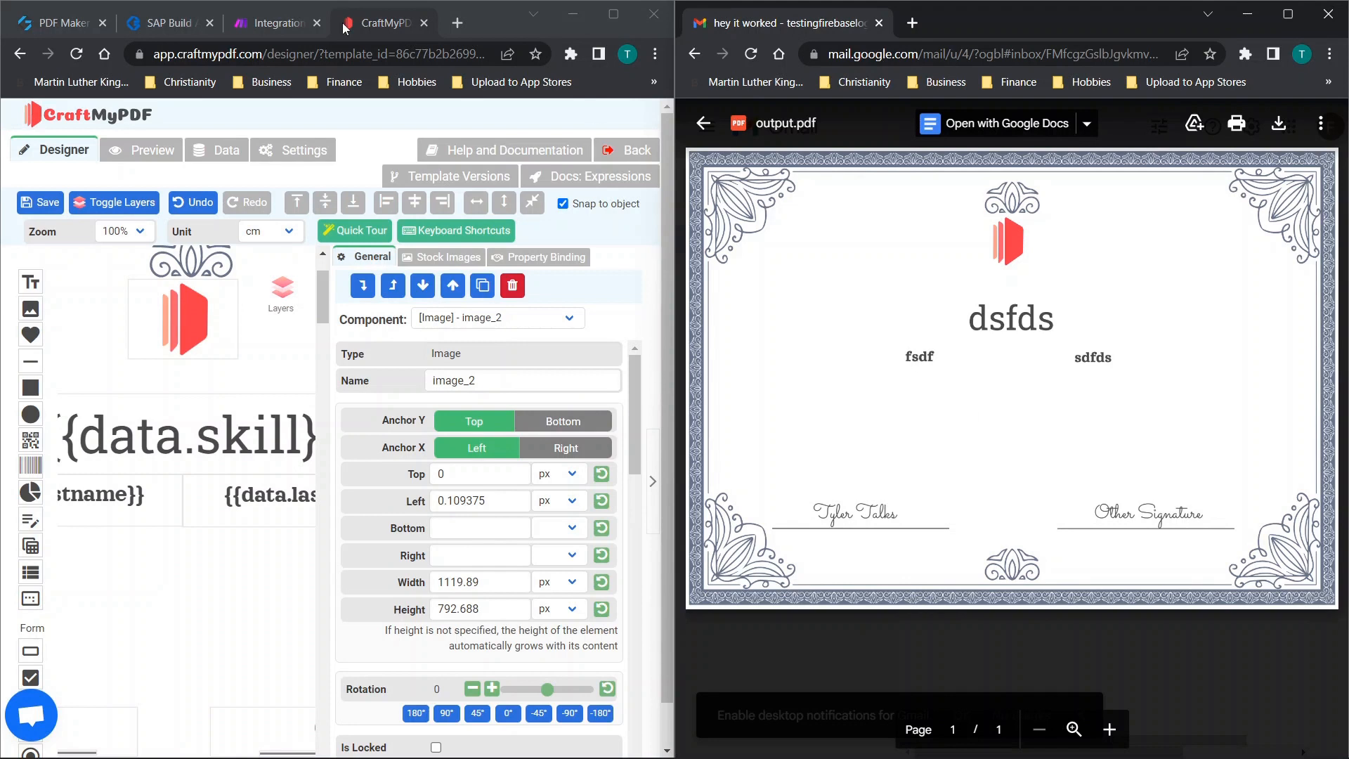
{"action": "left_click", "coordinate": [160, 22]}
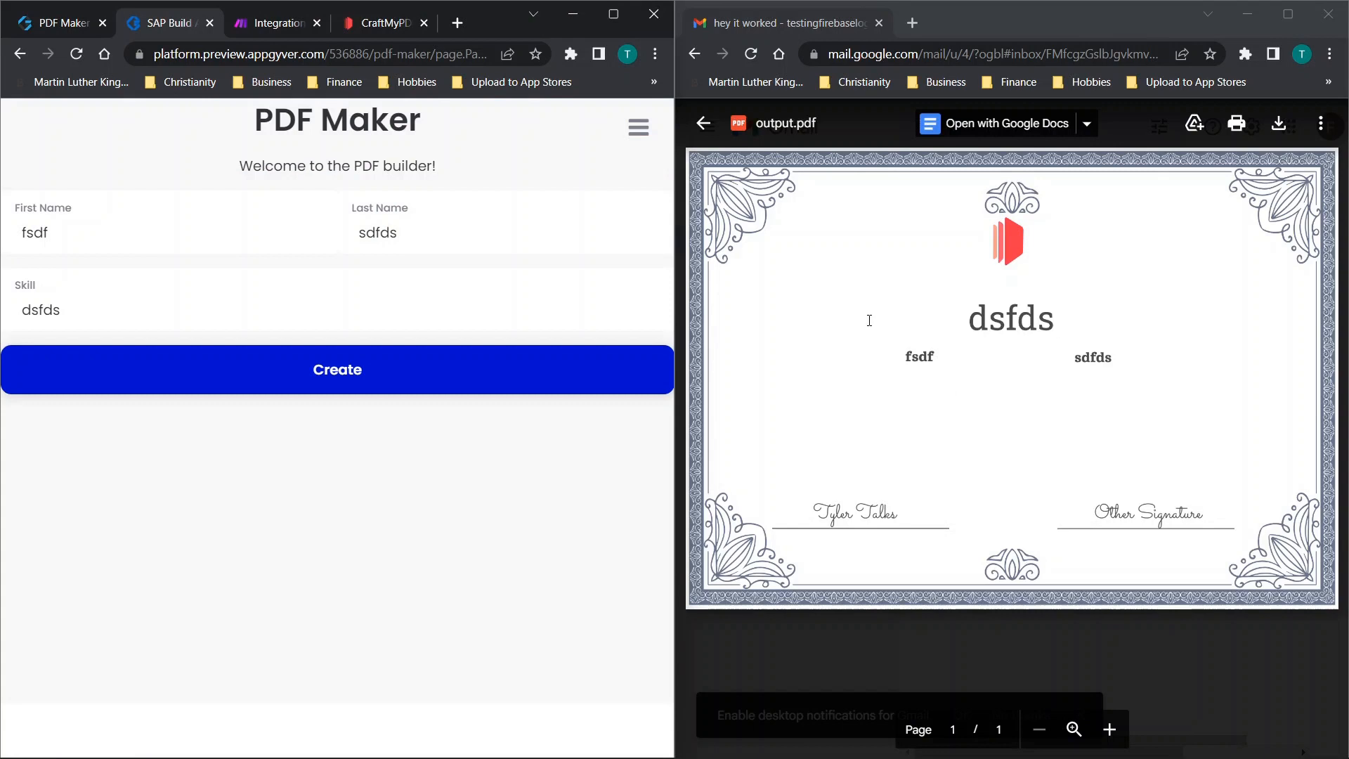
{"action": "left_click_drag", "start_coordinate": [960, 319], "coordinate": [1051, 329]}
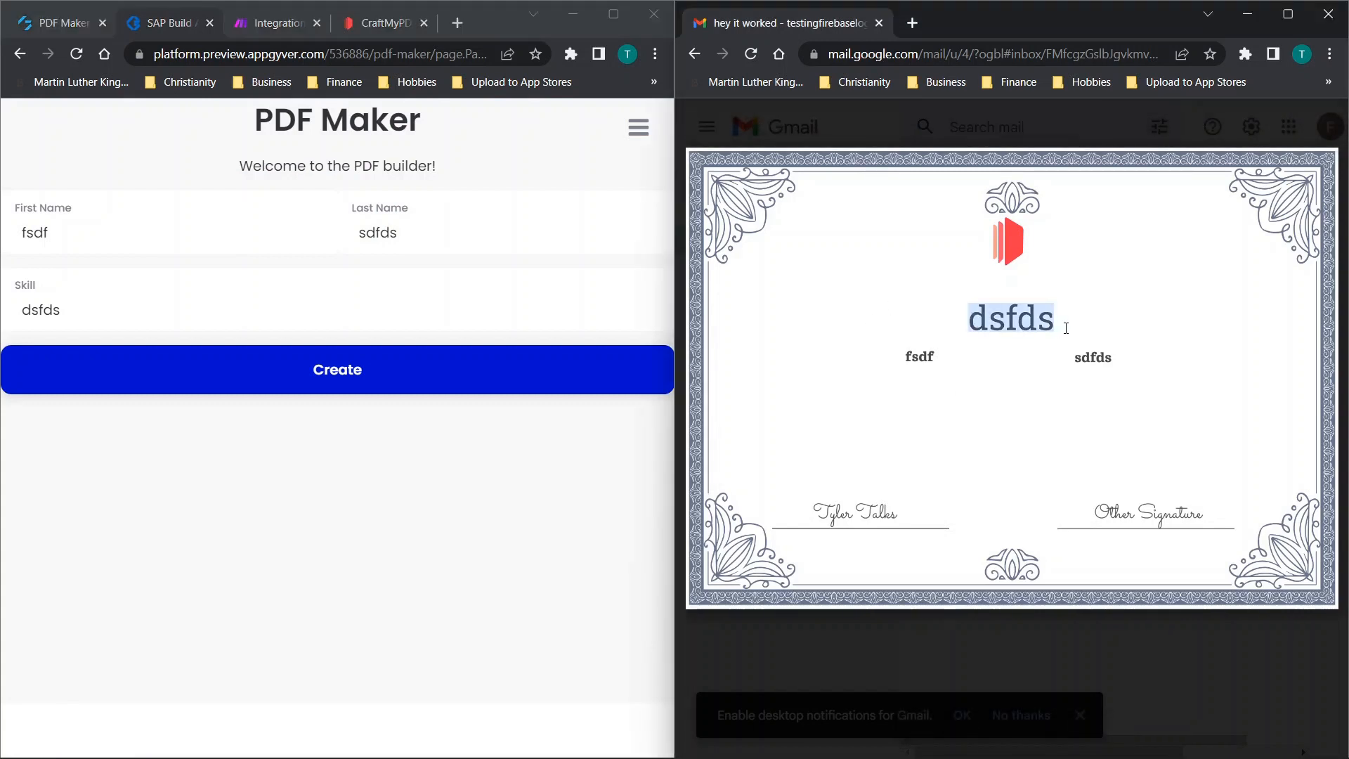
{"action": "left_click_drag", "start_coordinate": [62, 310], "coordinate": [14, 318]}
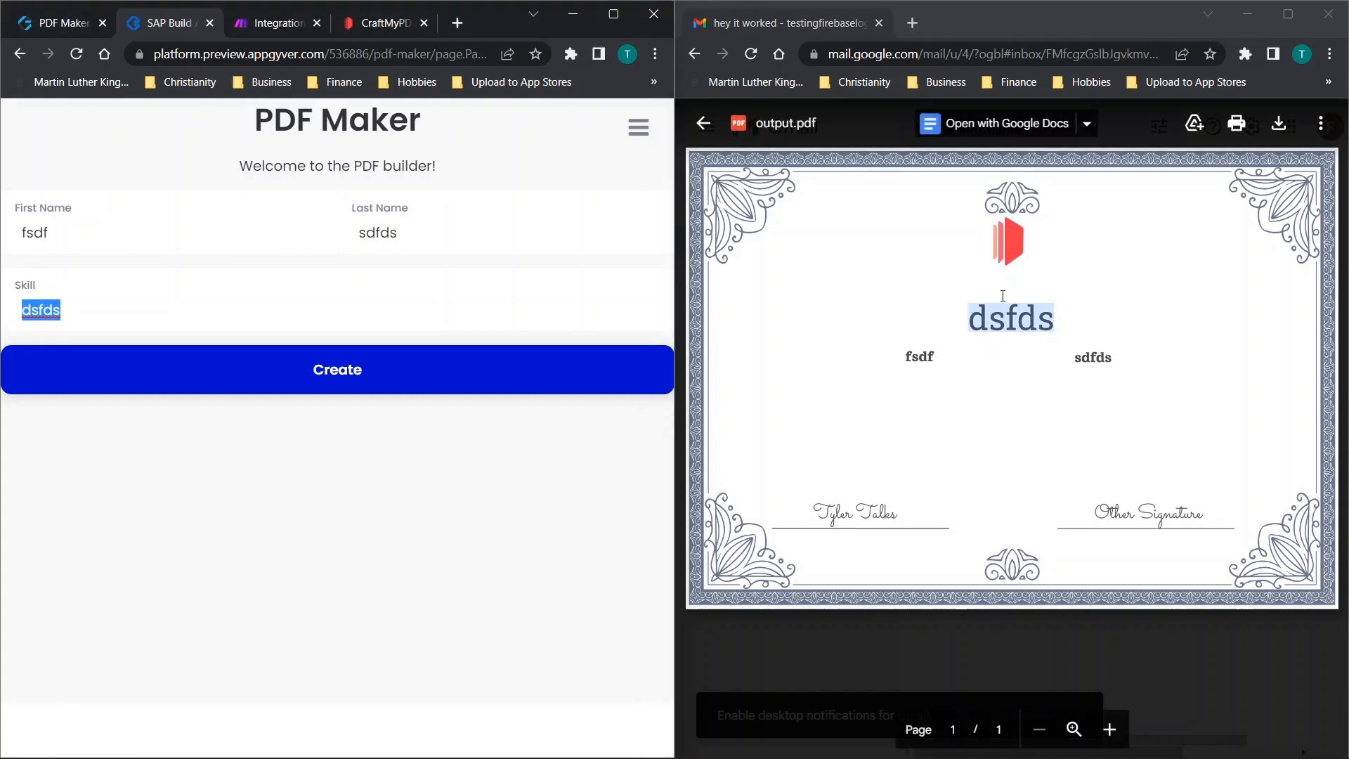
{"action": "left_click", "coordinate": [1012, 246]}
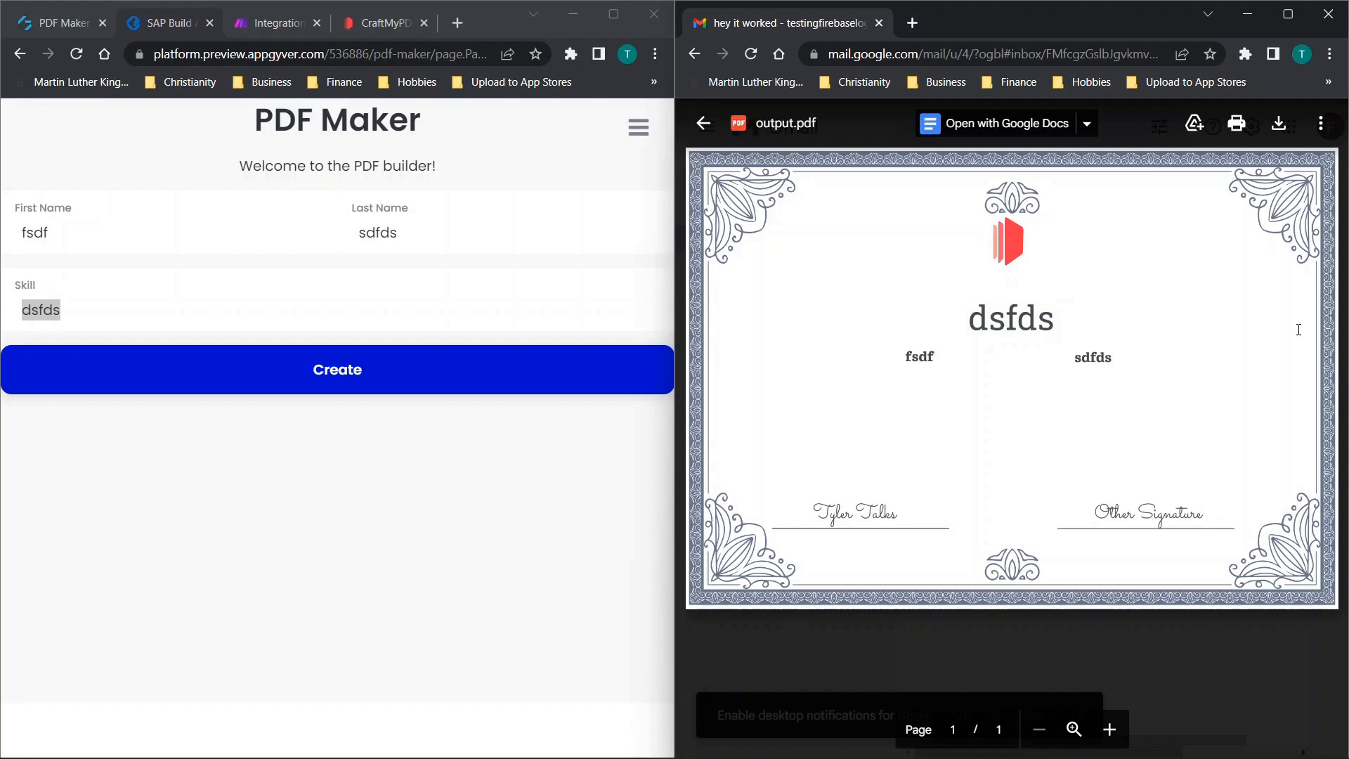
Close the output.pdf preview, return to the Make scenario in a maximized window and save it
{"action": "left_click", "coordinate": [703, 124]}
{"action": "left_click", "coordinate": [371, 20]}
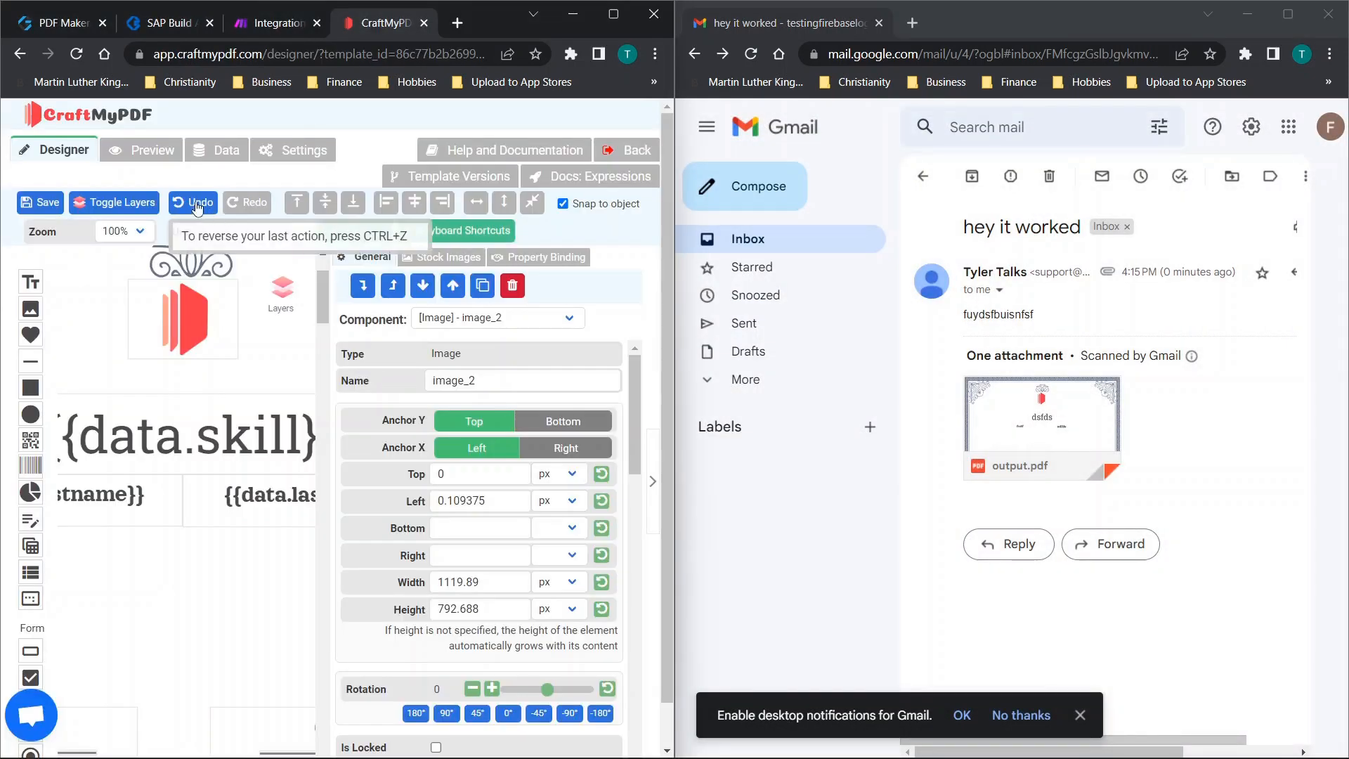
{"action": "left_click", "coordinate": [267, 21]}
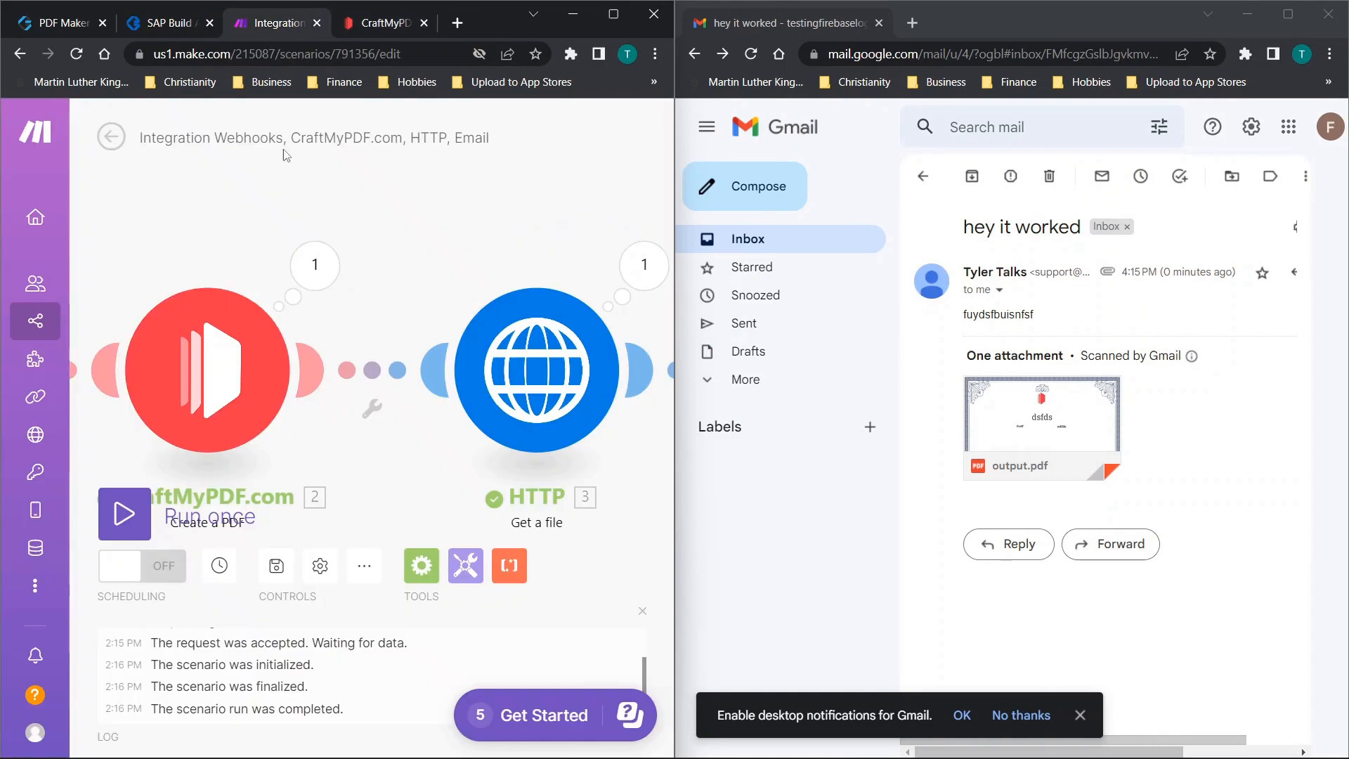
{"action": "left_click", "coordinate": [613, 14]}
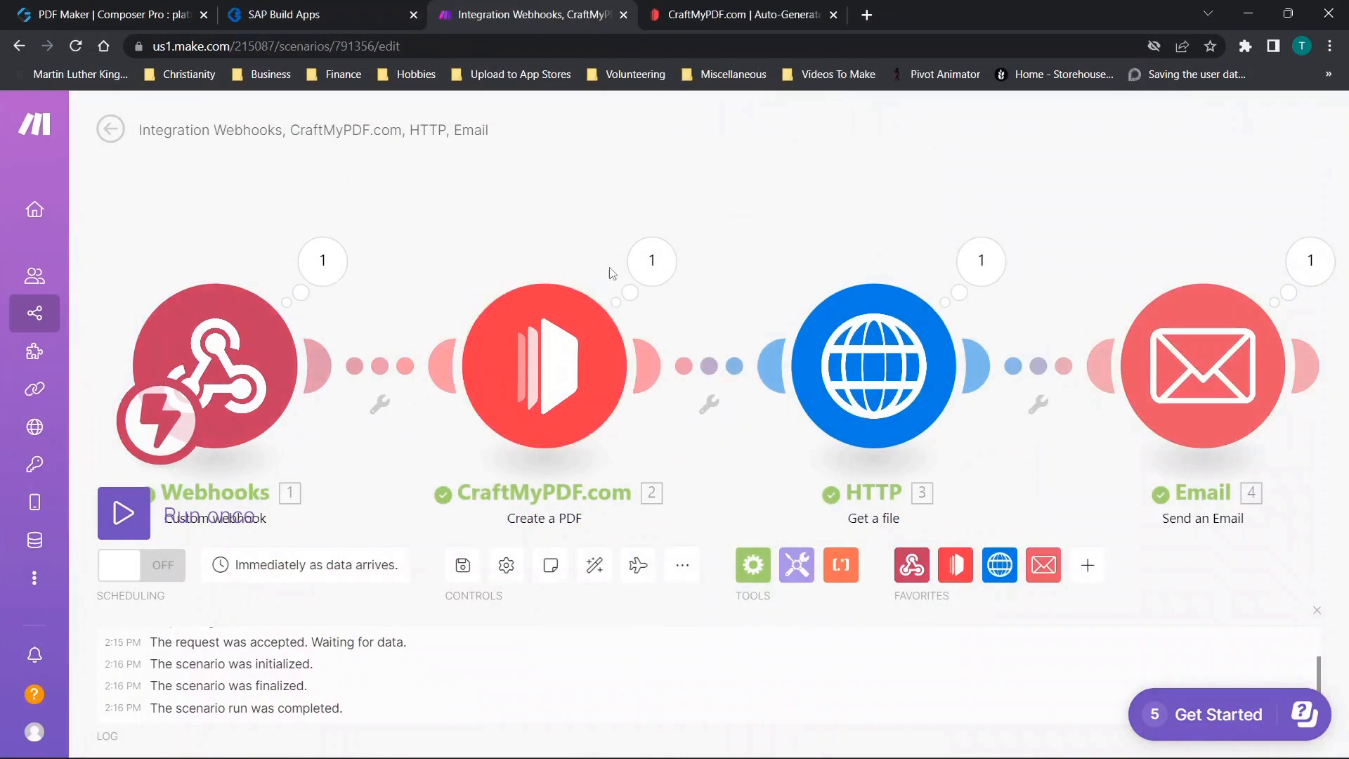
{"action": "mouse_move", "coordinate": [61, 269]}
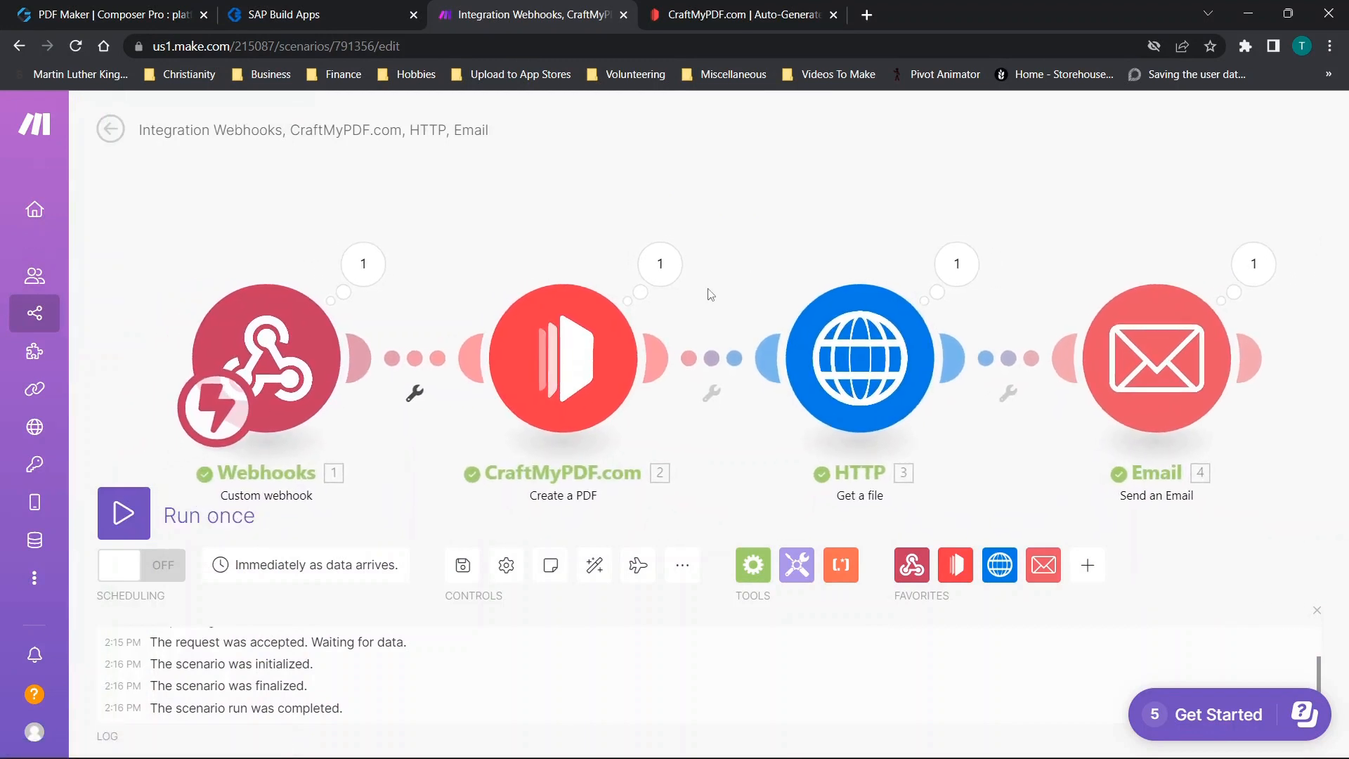
{"action": "left_click", "coordinate": [464, 566]}
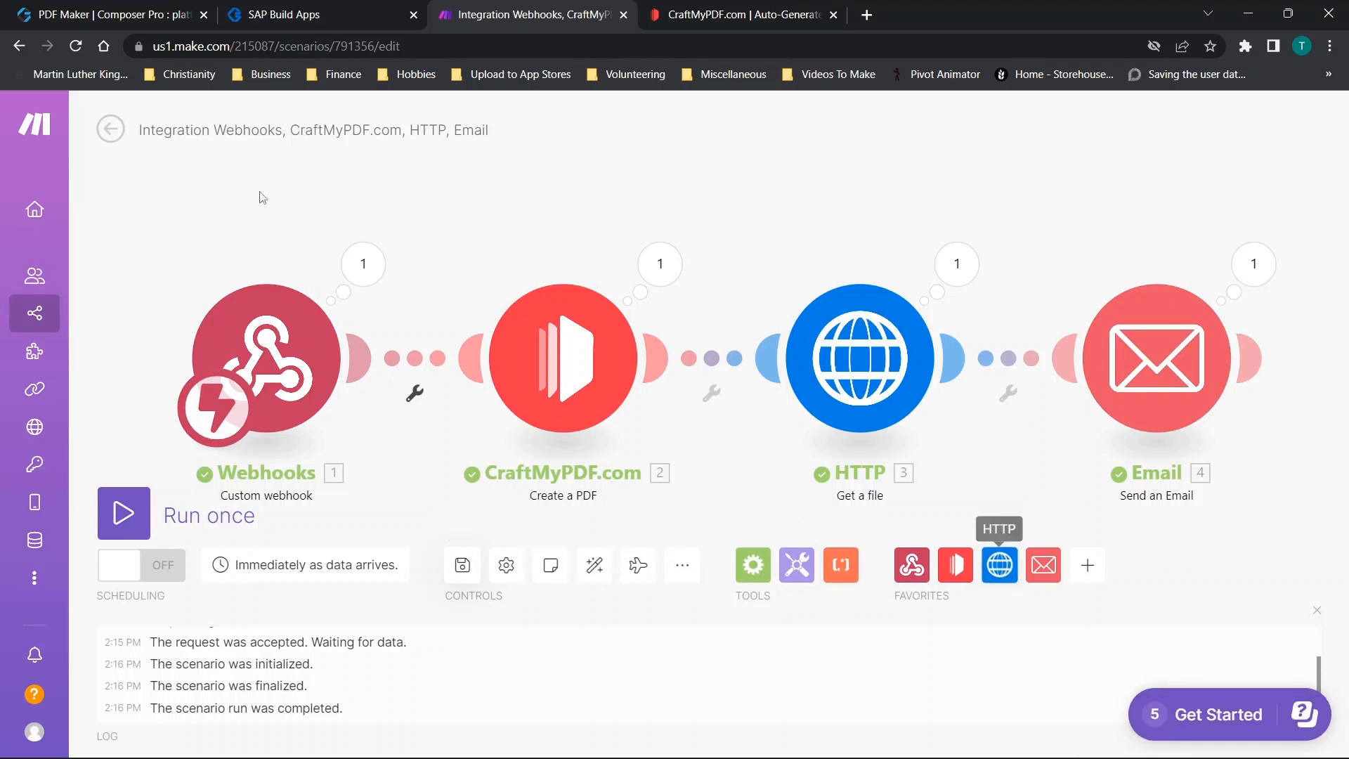
Activate the Webhooks, CraftMyPDF.com, HTTP, Email scenario from the scenario list and open its overview
{"action": "left_click", "coordinate": [83, 313]}
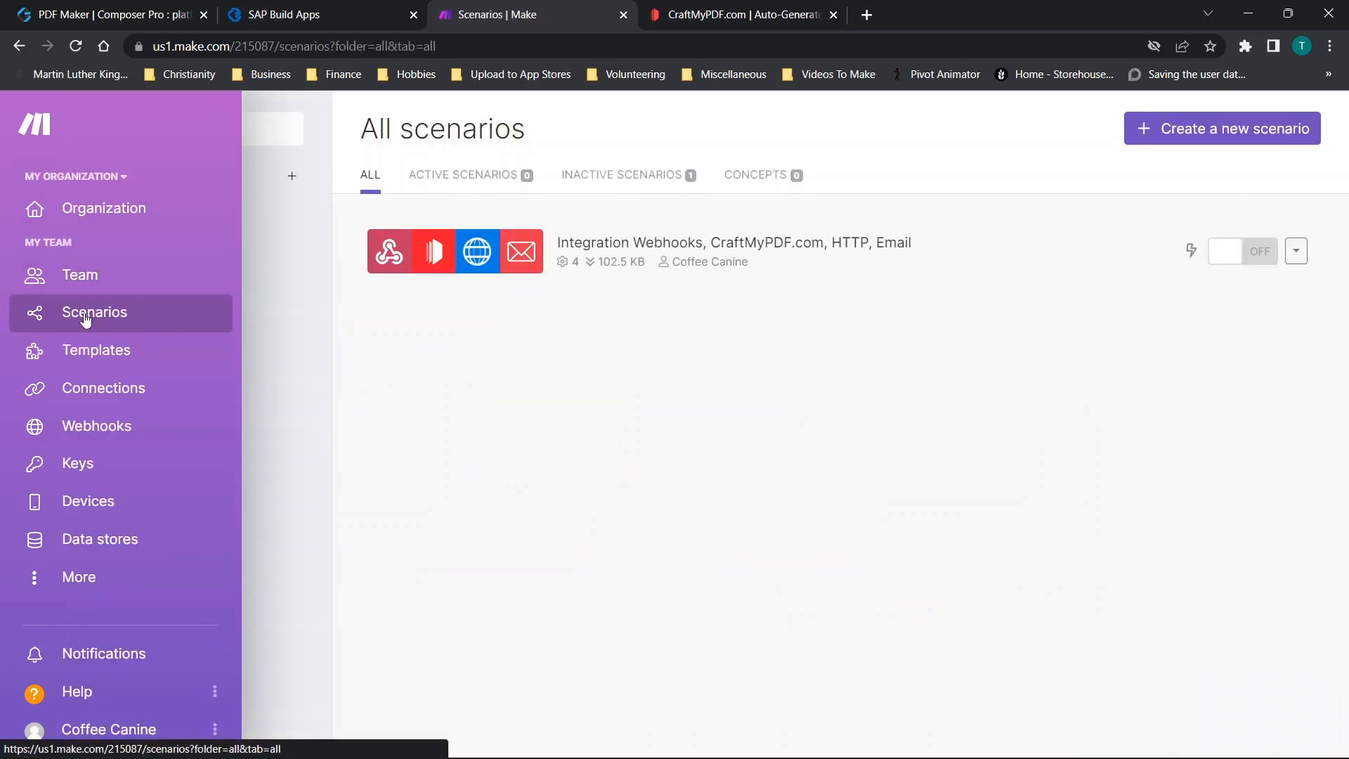
{"action": "left_click", "coordinate": [1242, 260]}
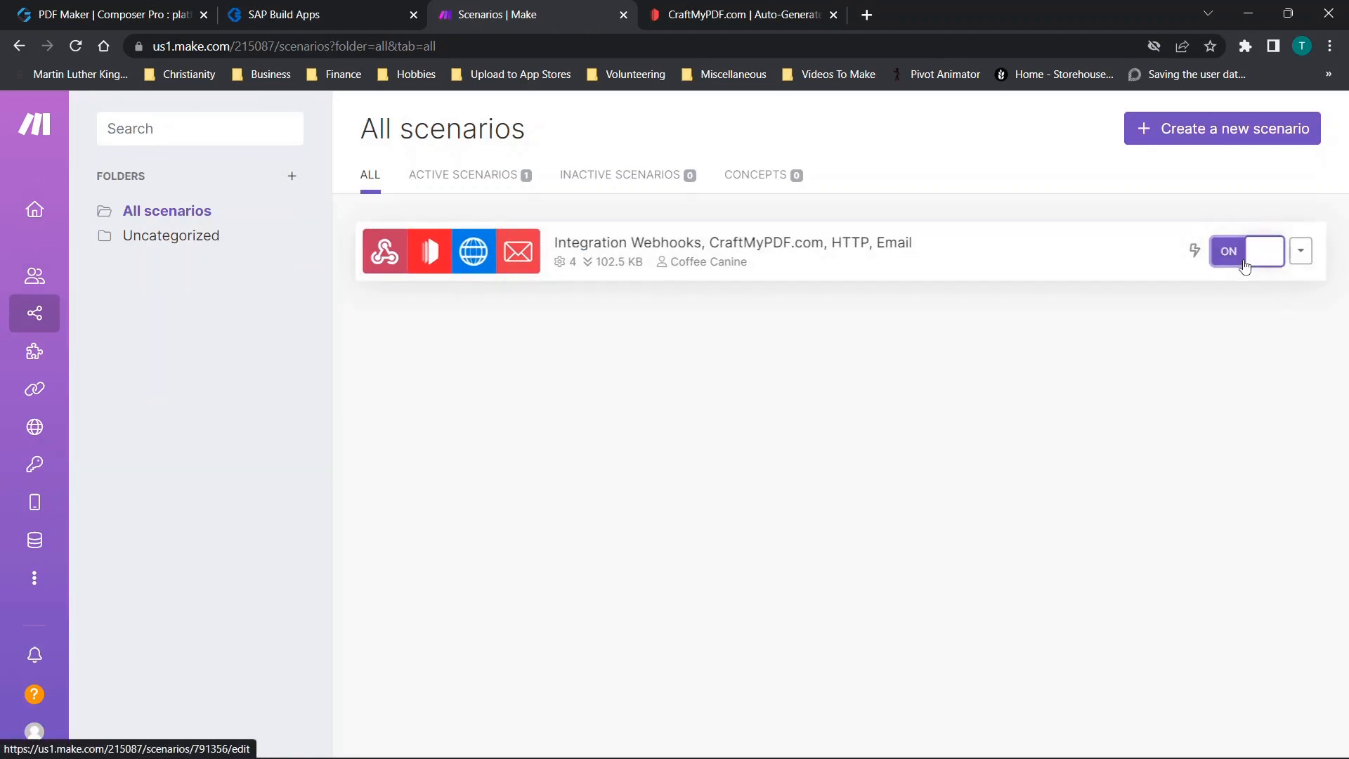
{"action": "left_click", "coordinate": [649, 258]}
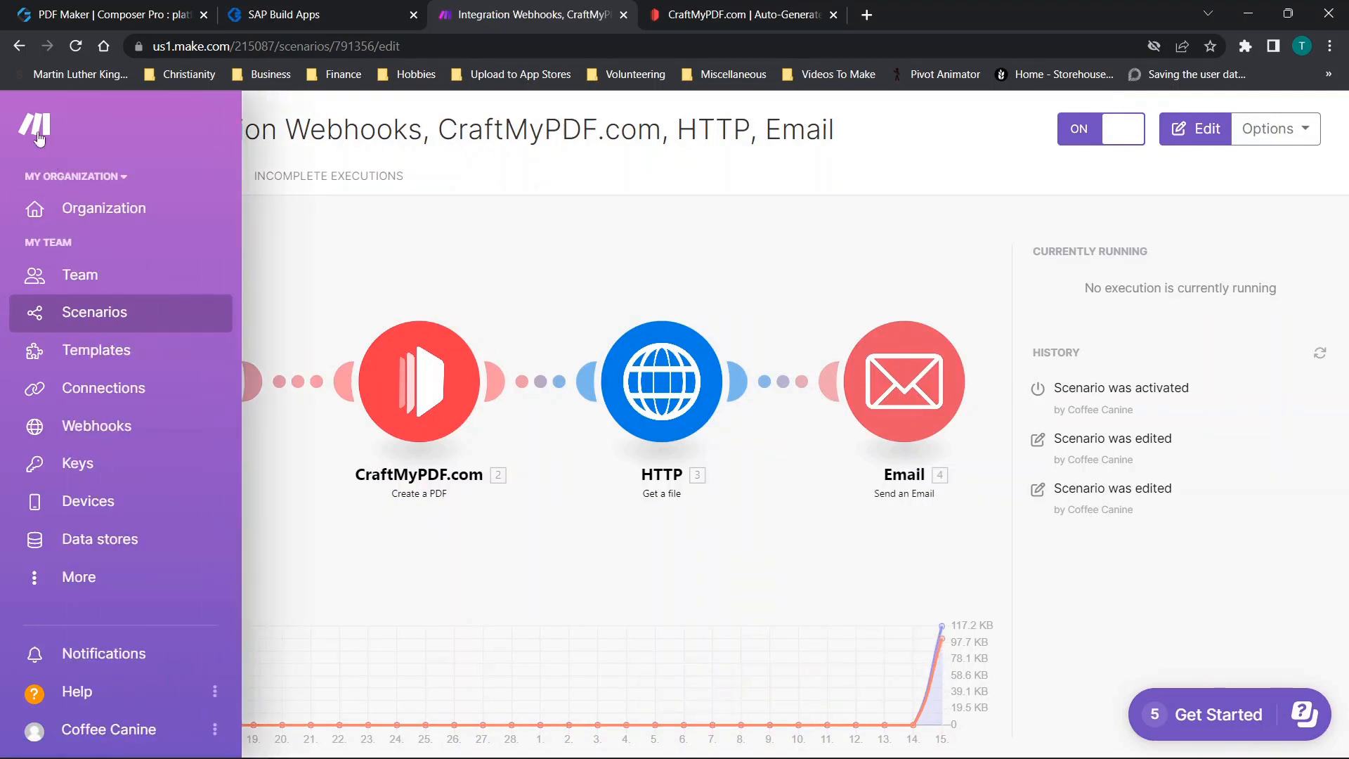
Close the Make and CraftMyPDF pages and restore the browser window with the PDF Maker preview beside Gmail
{"action": "left_click", "coordinate": [624, 14]}
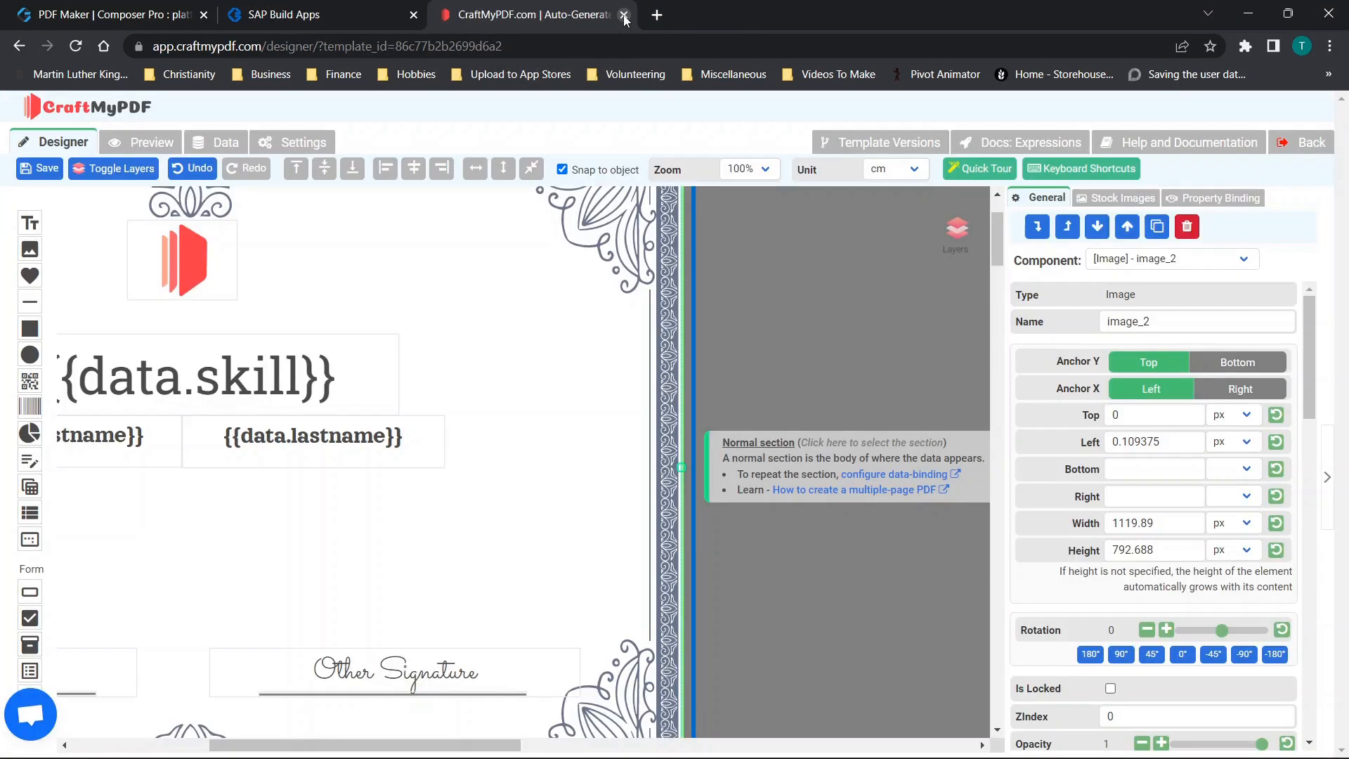
{"action": "left_click", "coordinate": [624, 15]}
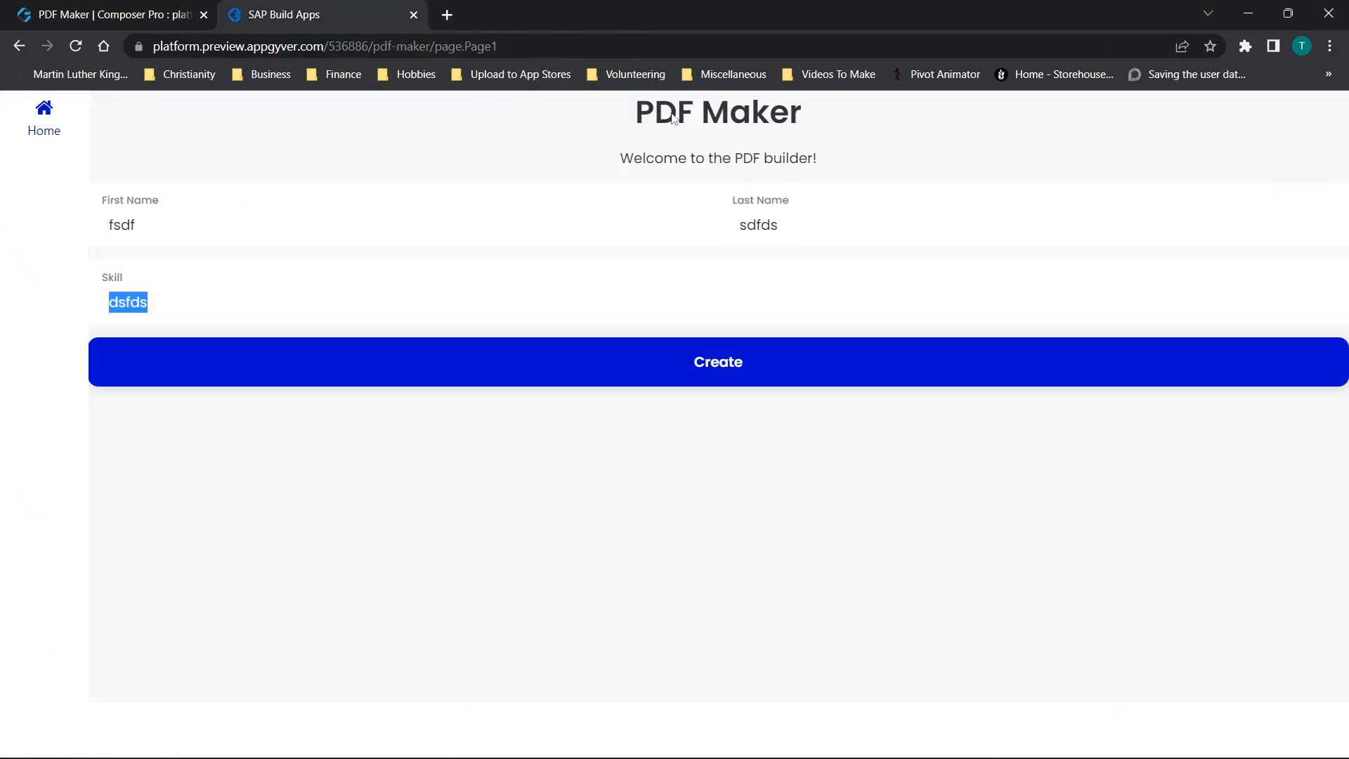
{"action": "double_click", "coordinate": [731, 10]}
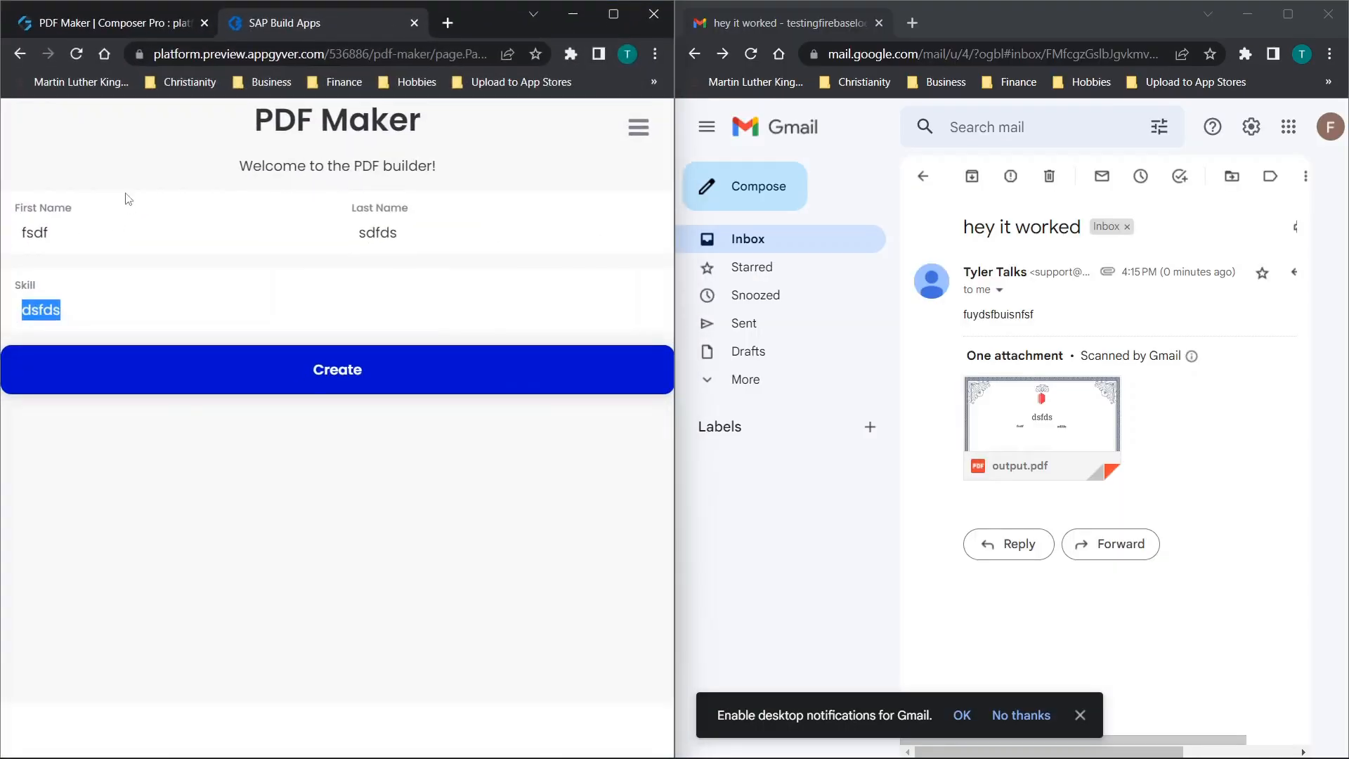
Replace the PDF Maker preview entries with a first name, a last name and the skill "Making Videos", and submit them with Create
{"action": "left_click", "coordinate": [97, 304]}
{"action": "double_click", "coordinate": [98, 306]}
{"action": "left_click", "coordinate": [138, 233]}
{"action": "double_click", "coordinate": [135, 238]}
{"action": "type", "text": "Tyler"}
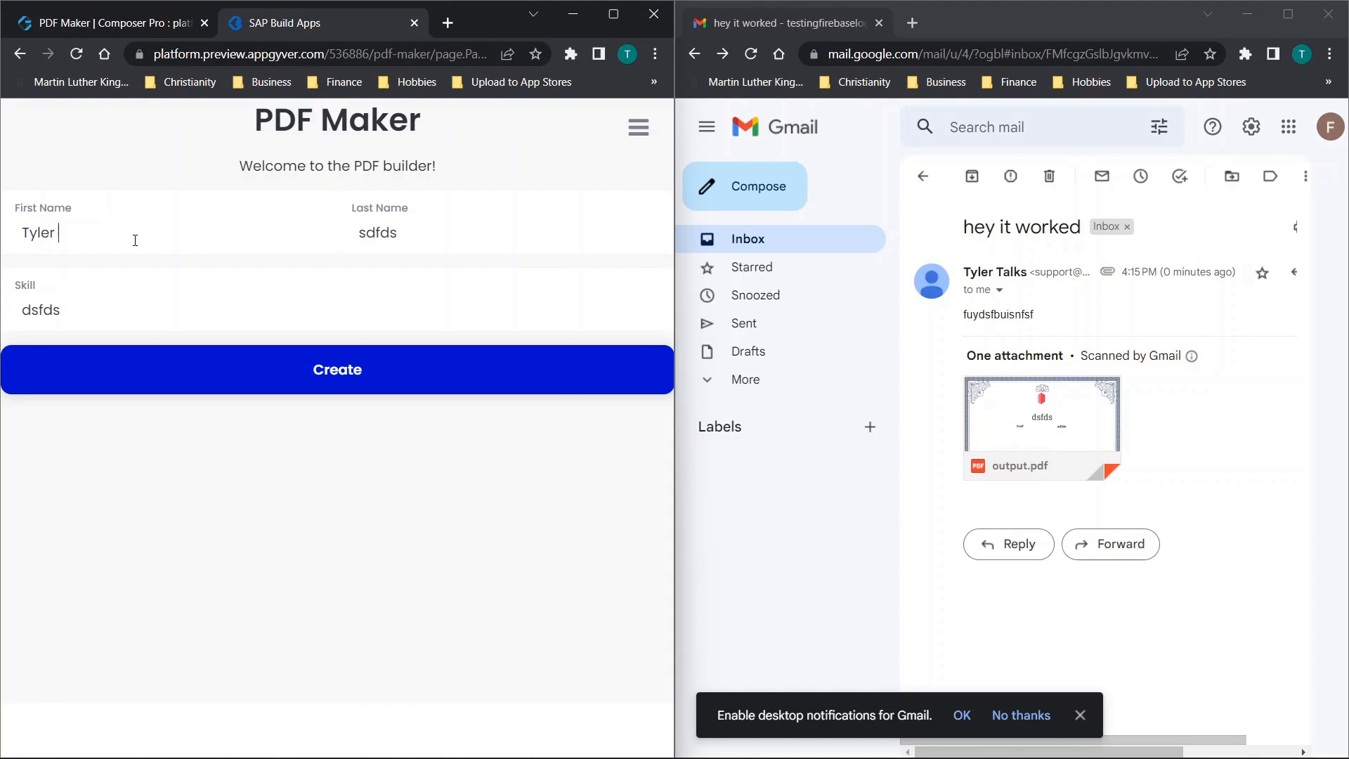
{"action": "key", "text": "Tab"}
{"action": "type", "text": "Talks"}
{"action": "key", "text": "Tab"}
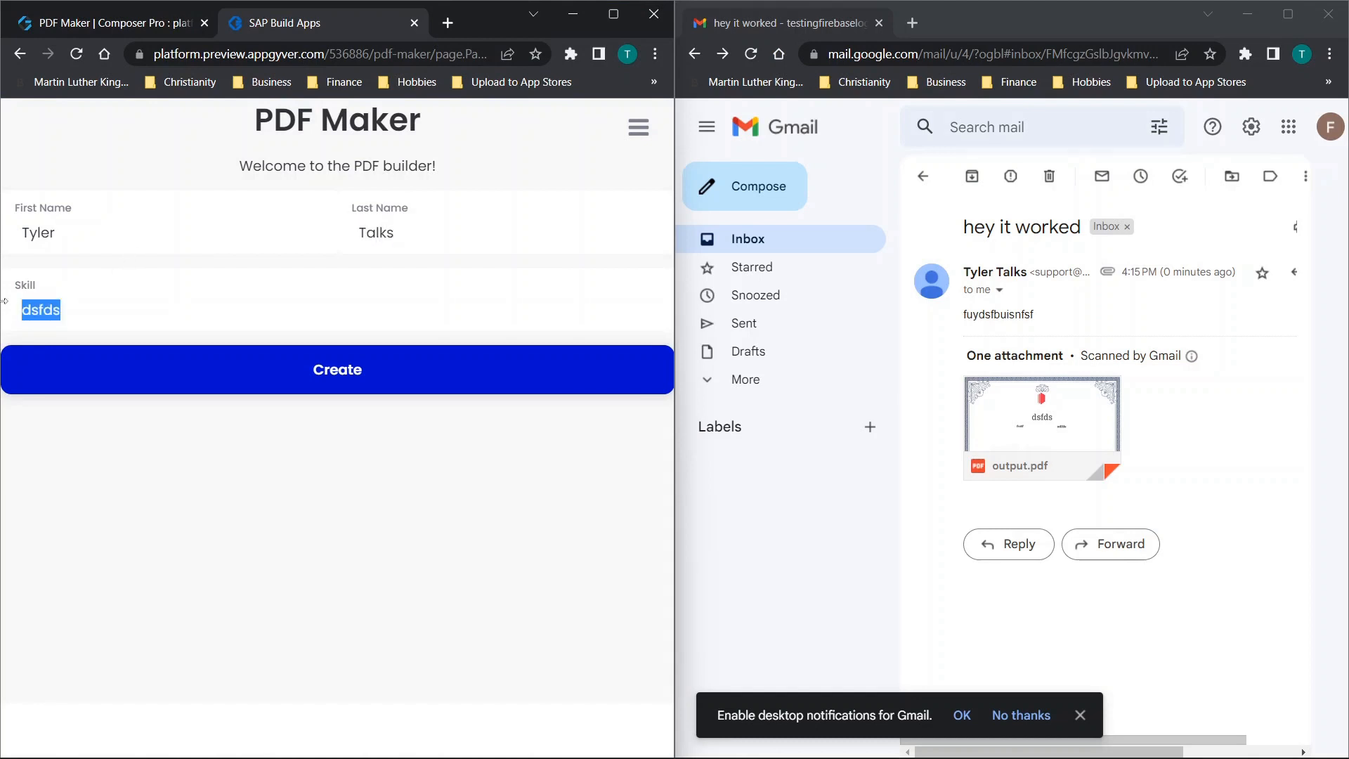
{"action": "type", "text": "Making Videos"}
{"action": "left_click", "coordinate": [292, 359]}
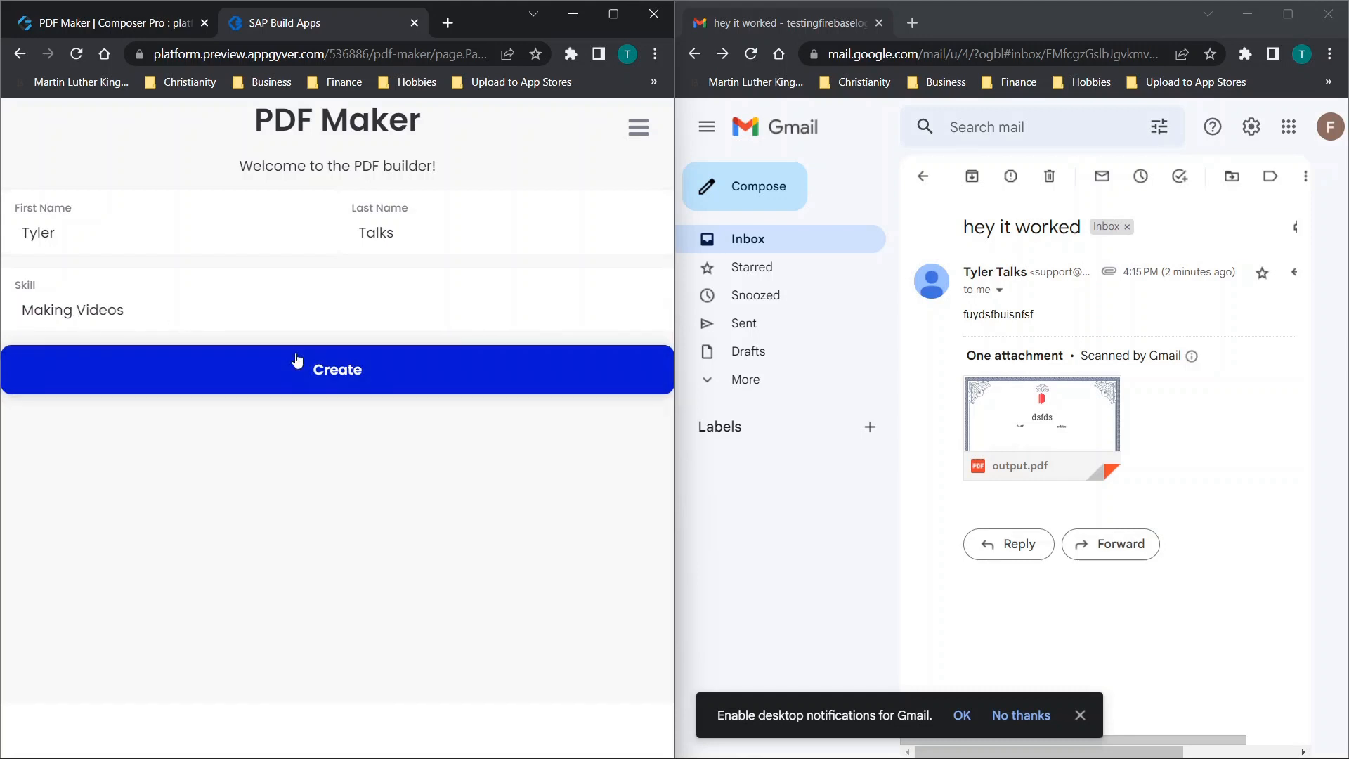
Delete the old "hey it worked" email in Gmail and preview the output.pdf attachment of the newly received one
{"action": "left_click", "coordinate": [1048, 176]}
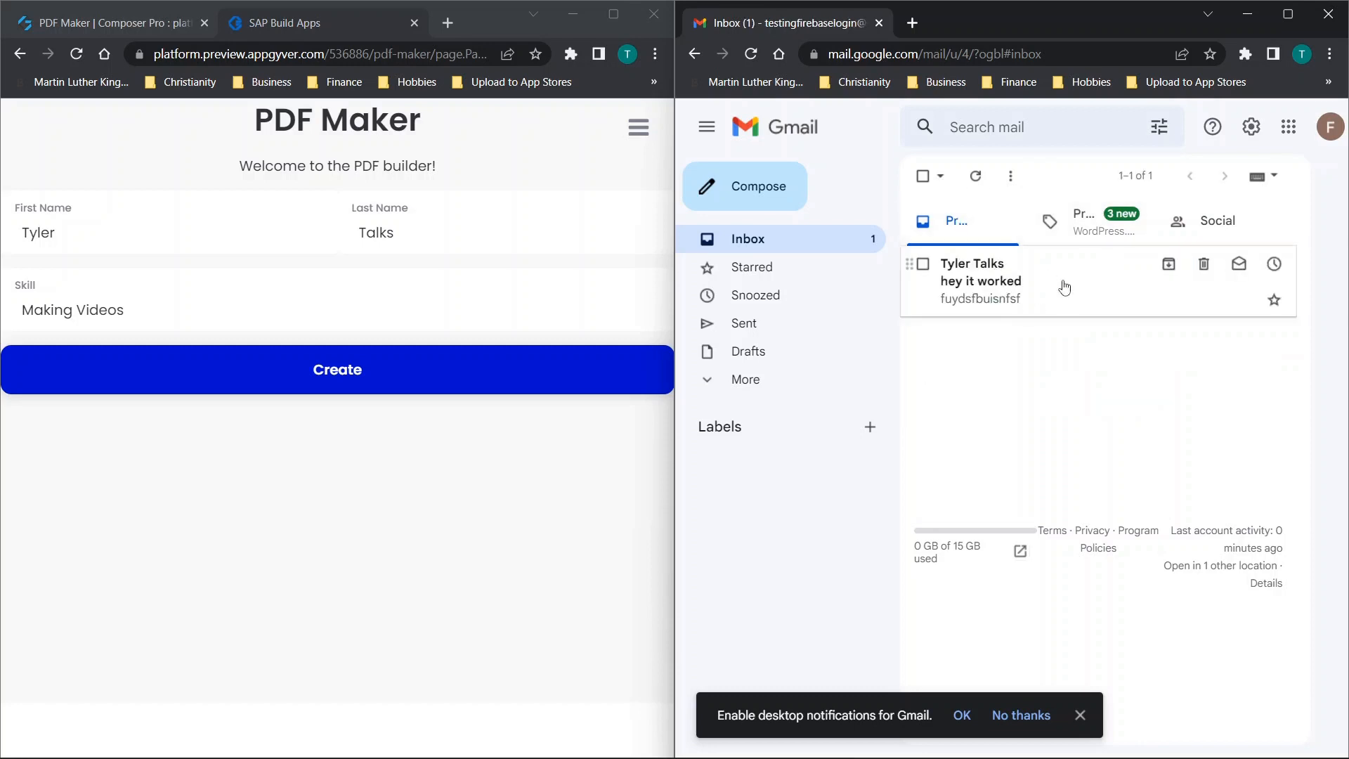
{"action": "left_click", "coordinate": [1043, 286]}
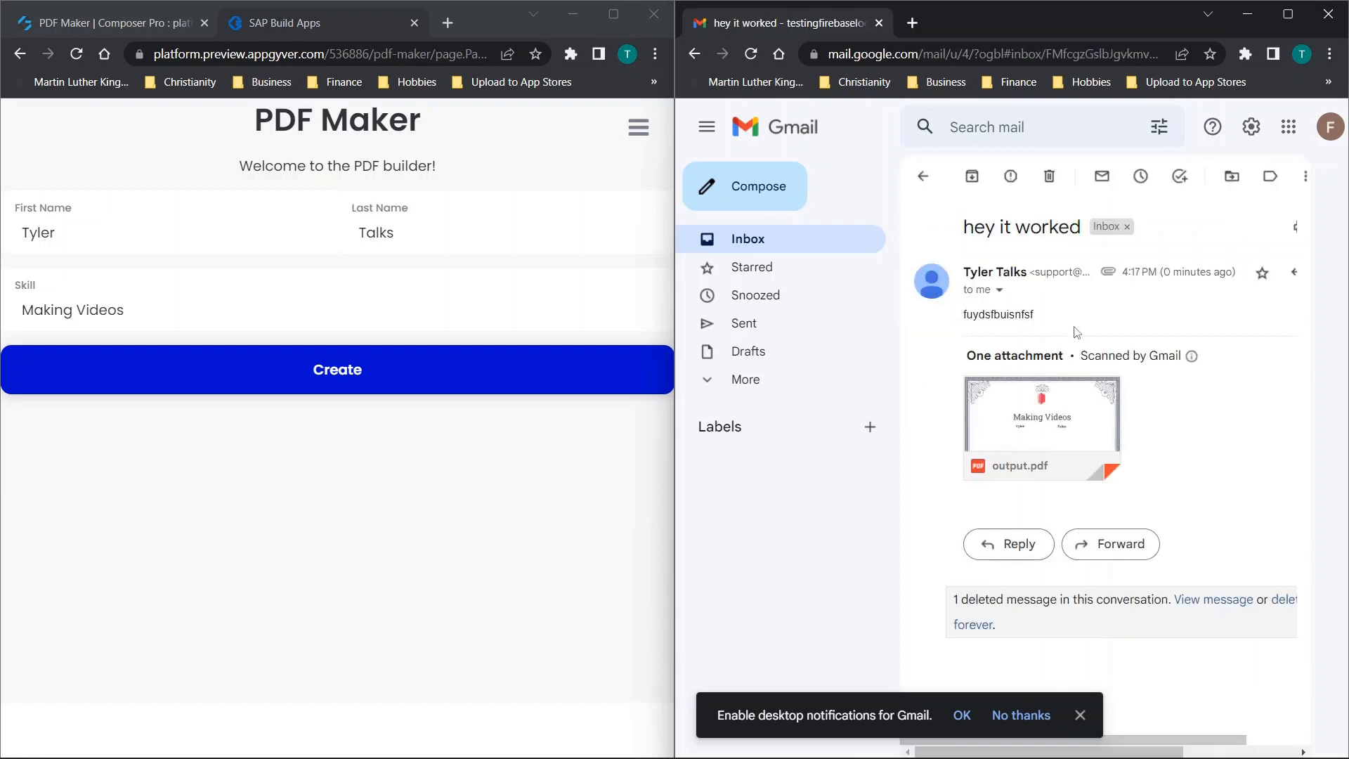
{"action": "left_click", "coordinate": [1057, 427]}
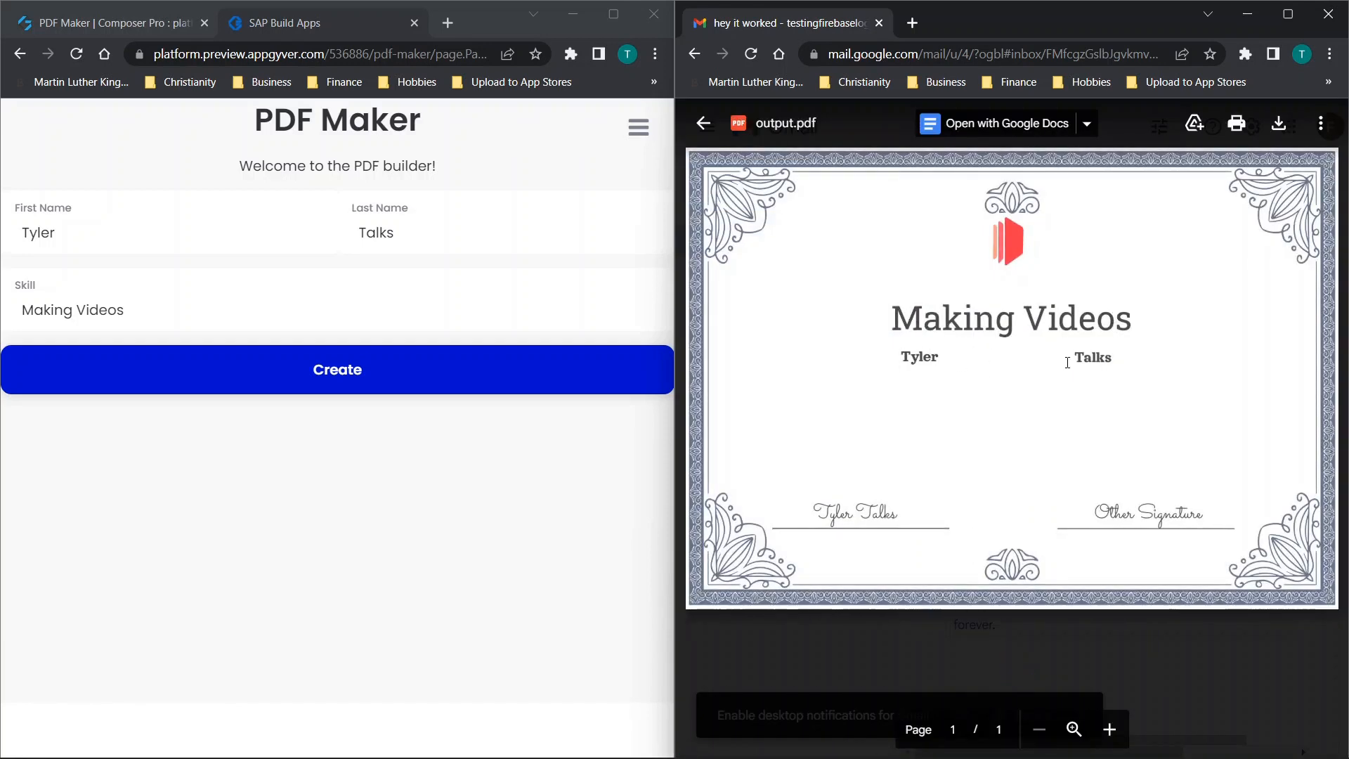
Download output.pdf from the attachment preview, view the downloaded file and close it
{"action": "left_click", "coordinate": [1279, 123]}
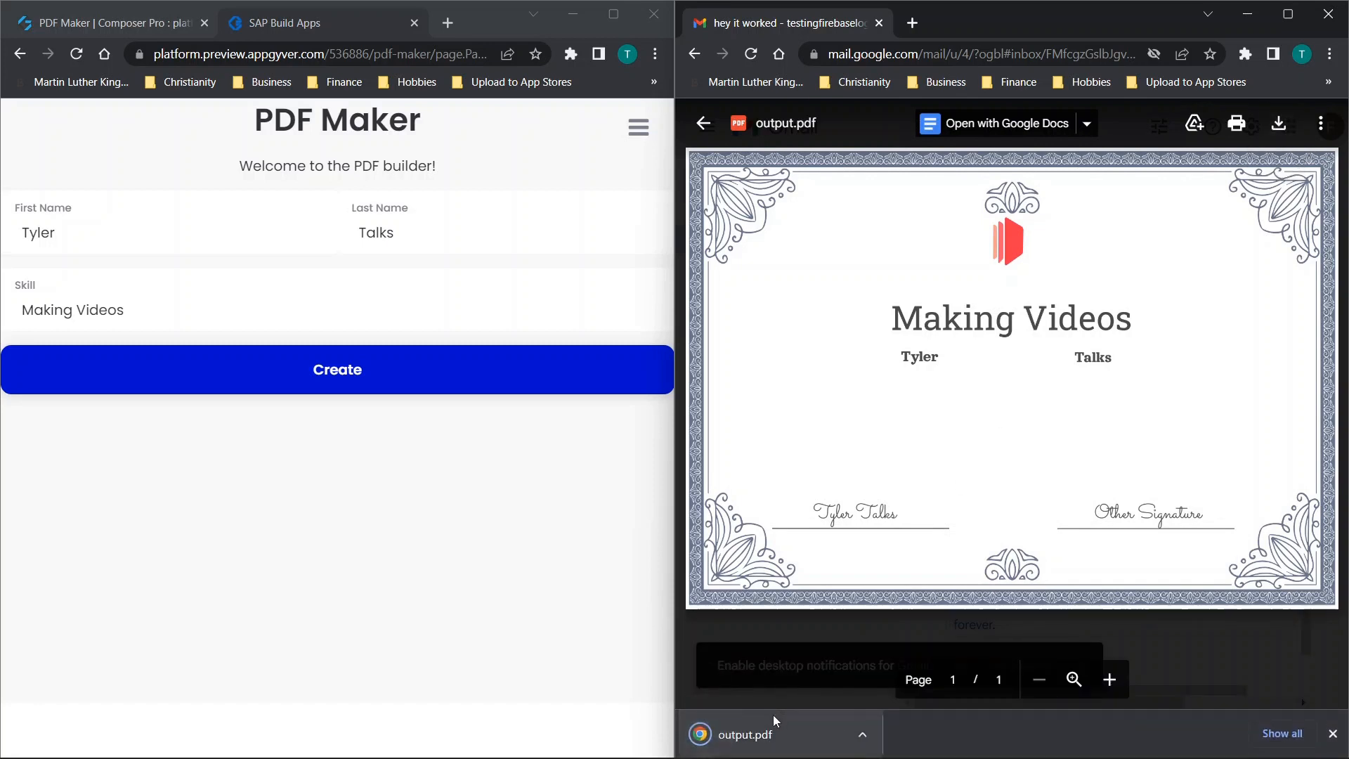
{"action": "left_click", "coordinate": [772, 723]}
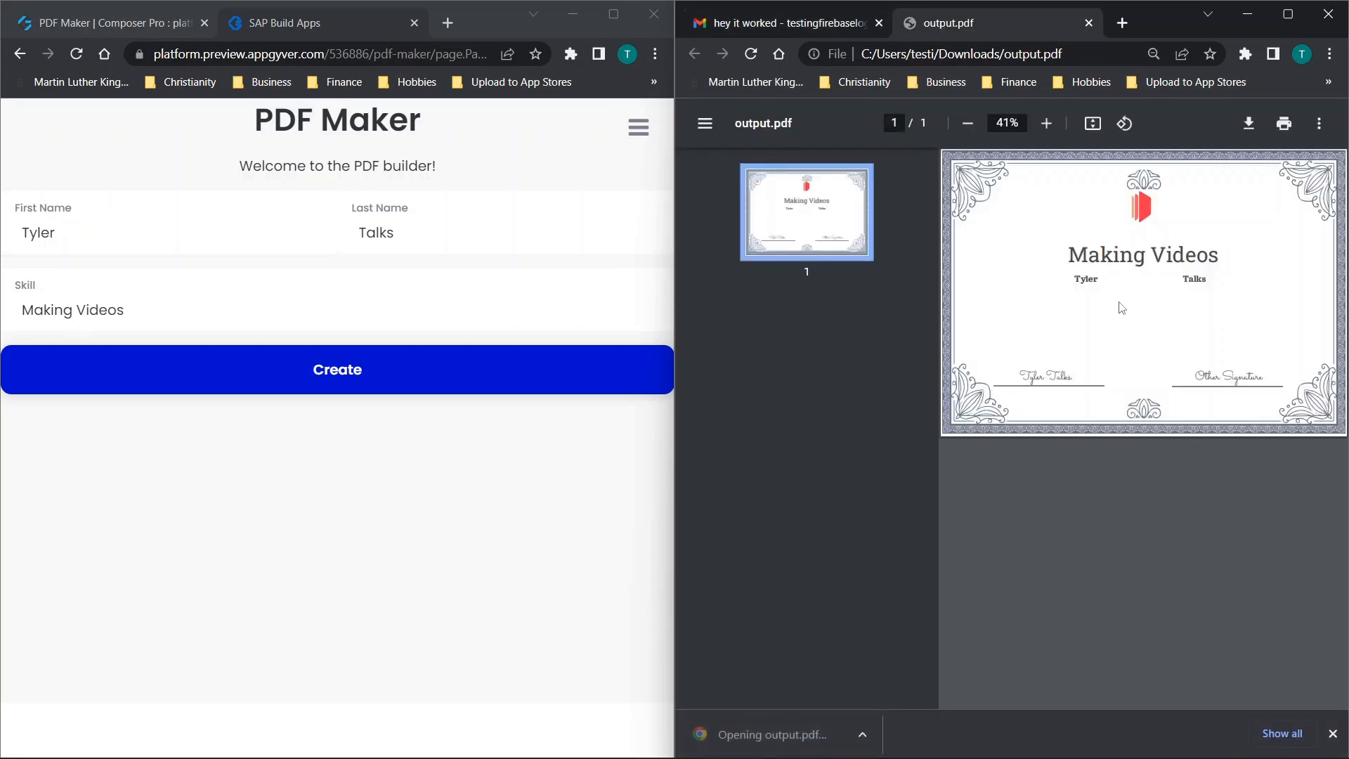
{"action": "left_click", "coordinate": [1089, 22]}
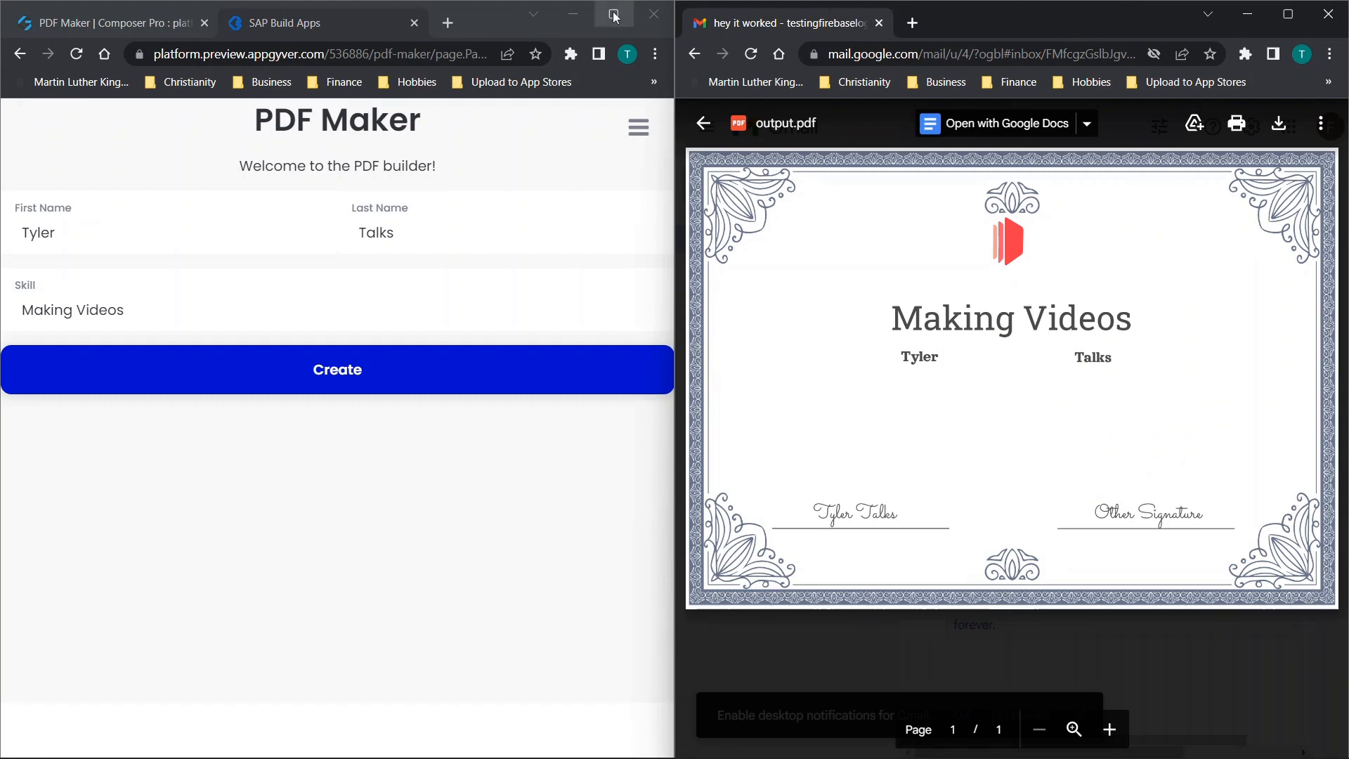
Close the Gmail window, maximize the browser and return to the PDF Maker page in the AppGyver editor
{"action": "left_click", "coordinate": [876, 30]}
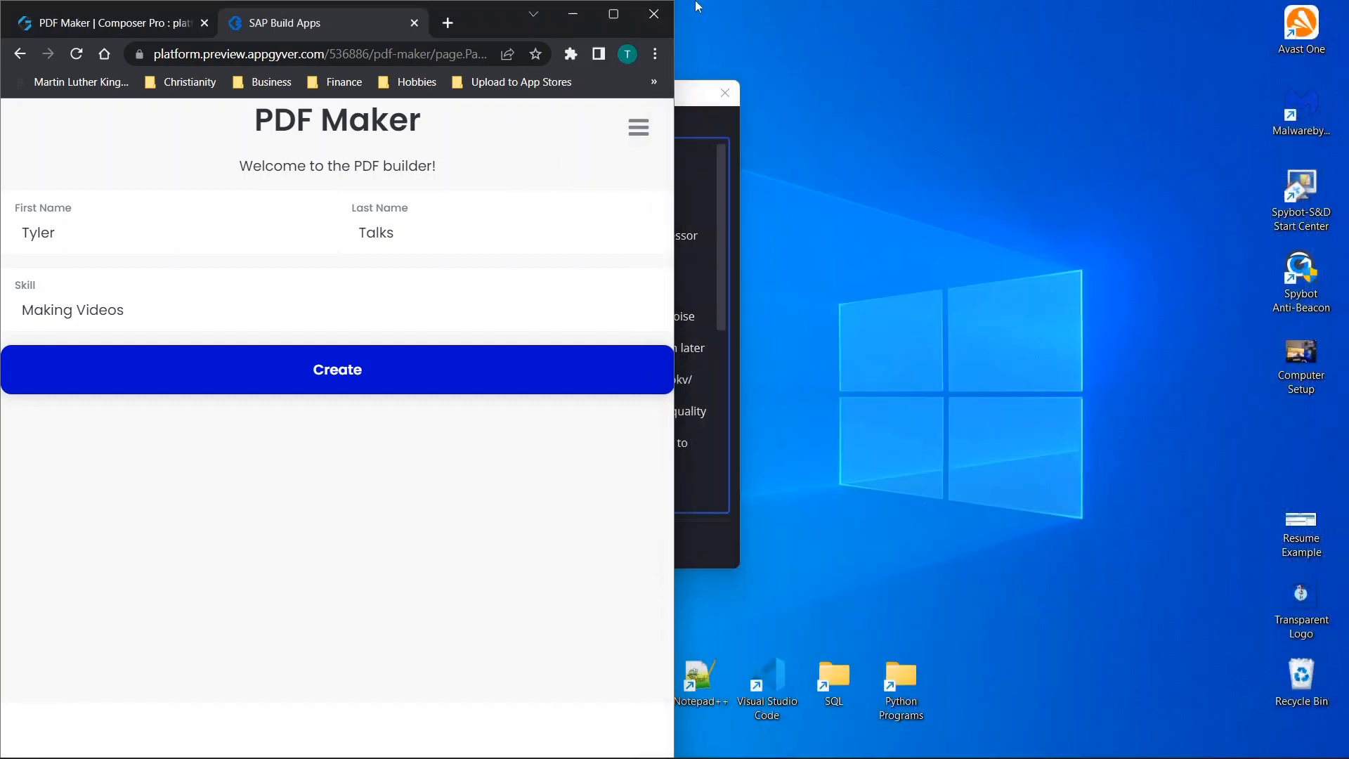
{"action": "left_click", "coordinate": [613, 14]}
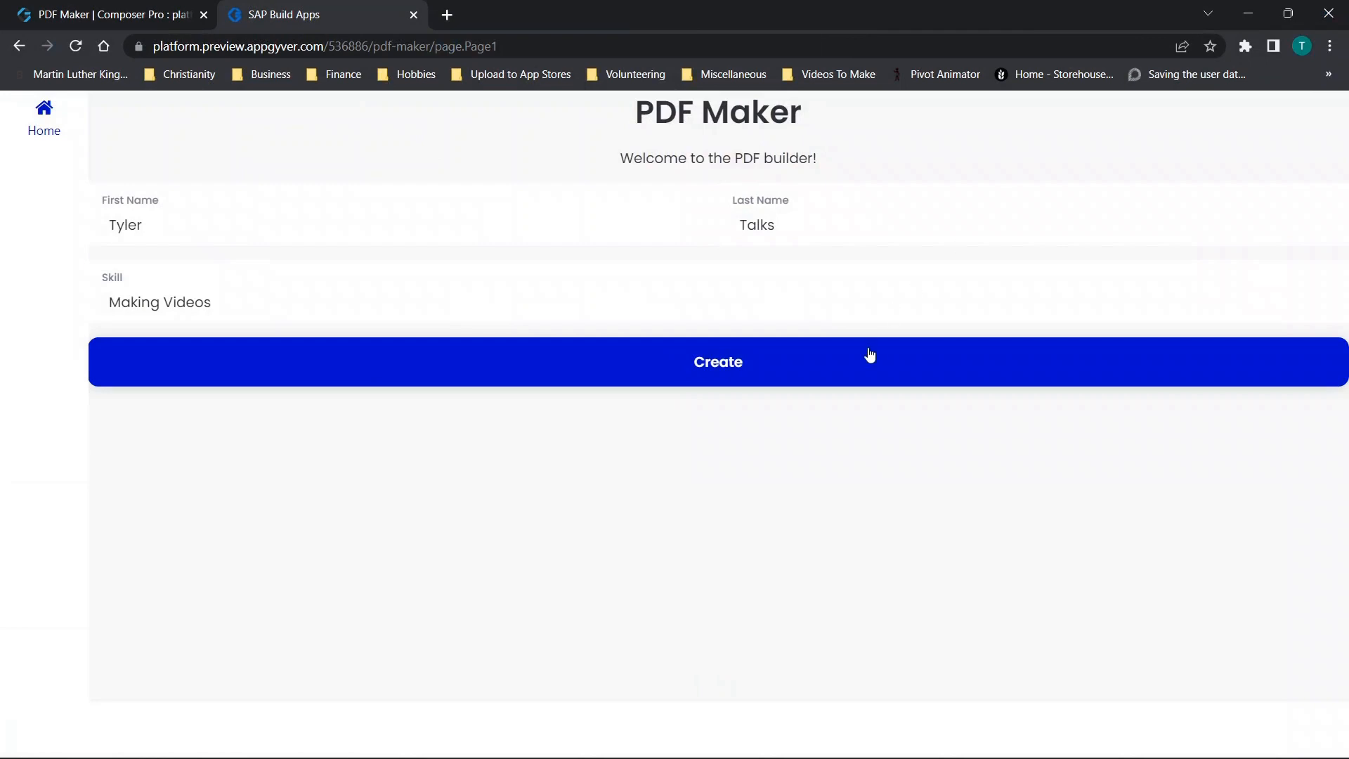
{"action": "left_click", "coordinate": [116, 14]}
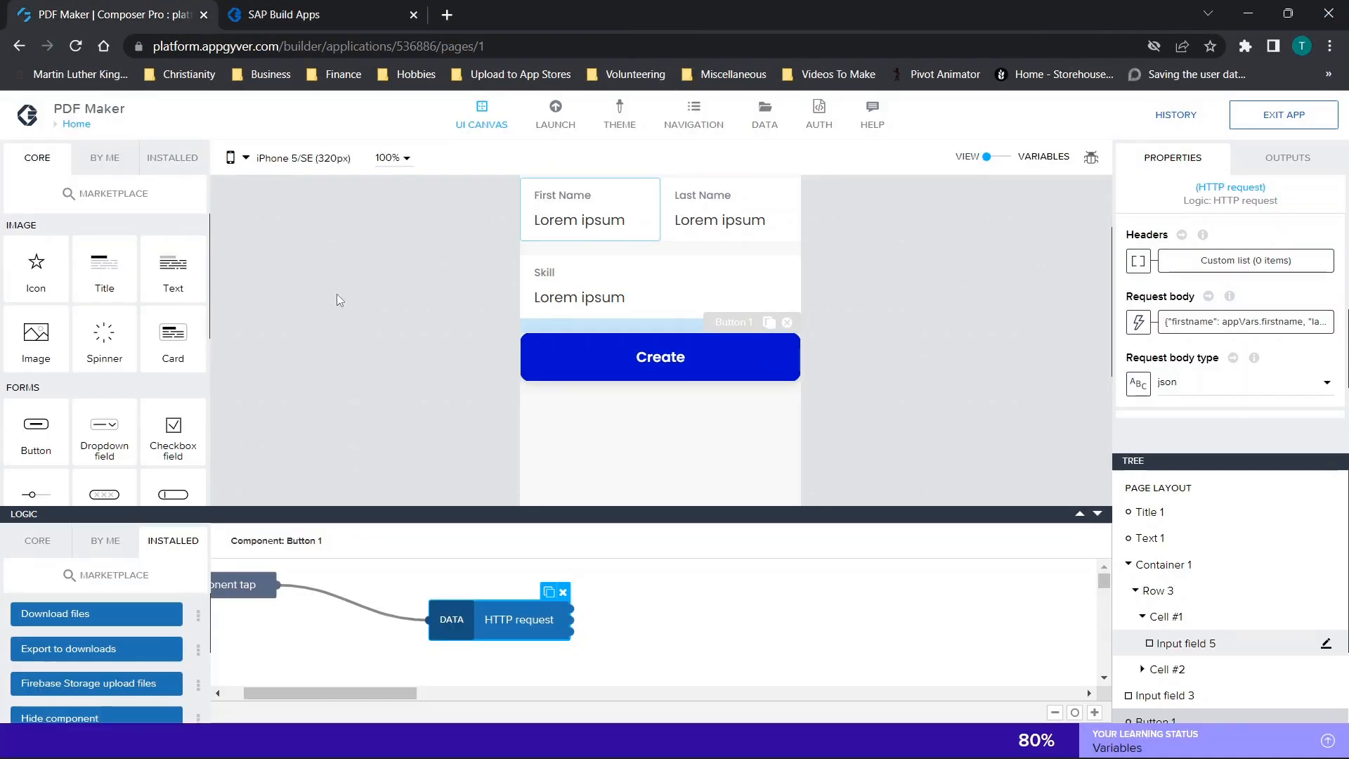
{"action": "scroll", "coordinate": [337, 295], "scroll_direction": "up", "scroll_amount": 2}
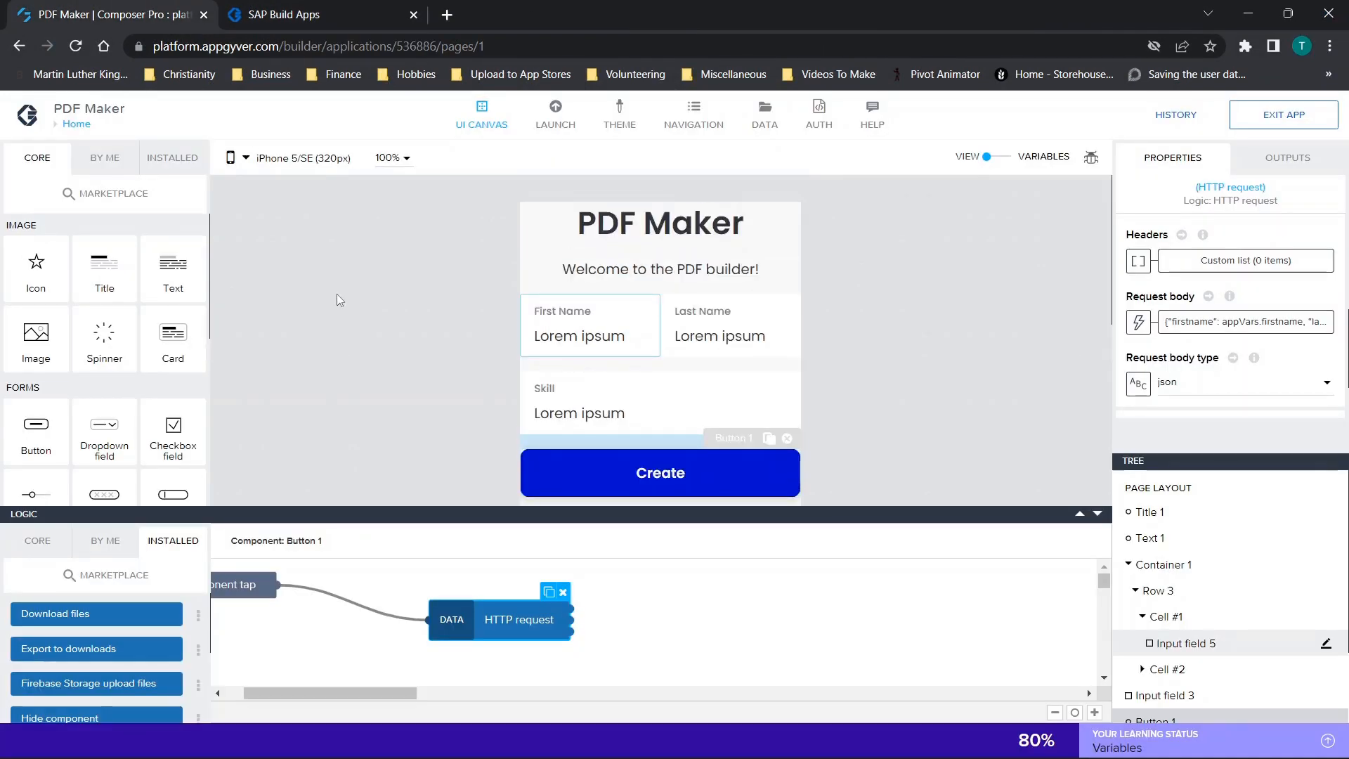